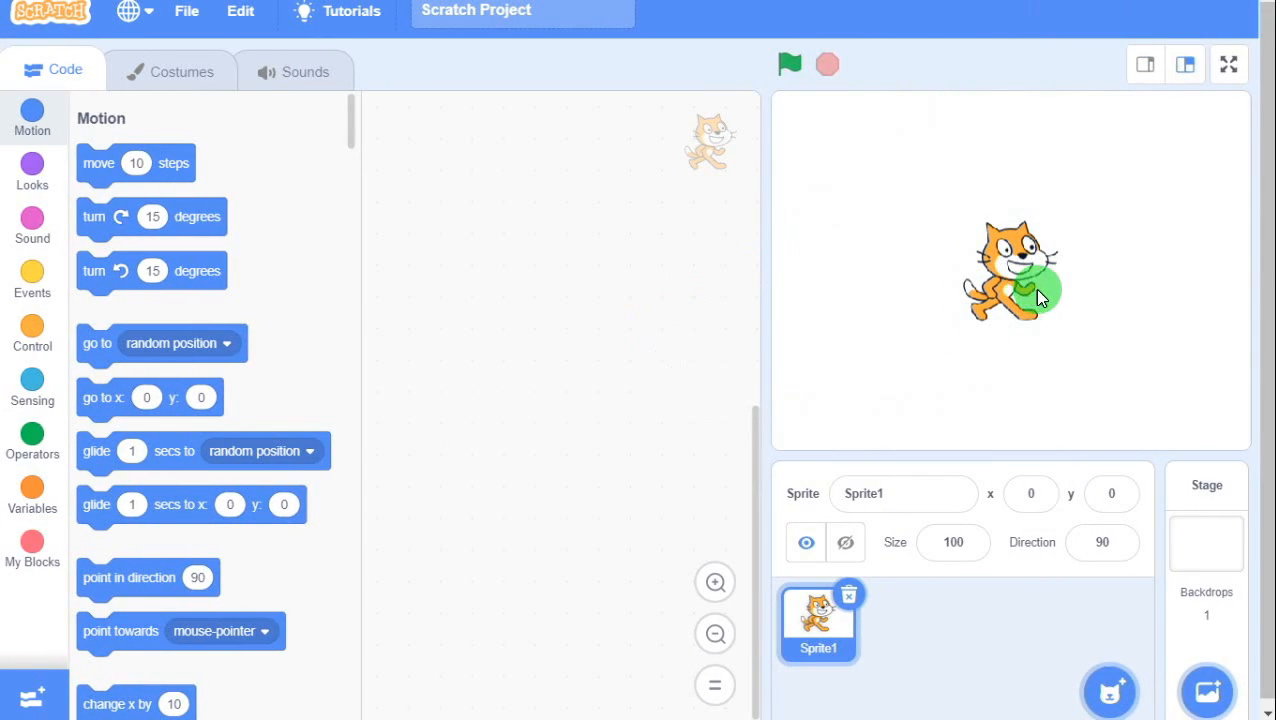
Delete the default cat sprite.
{"action": "left_click", "coordinate": [1045, 289]}
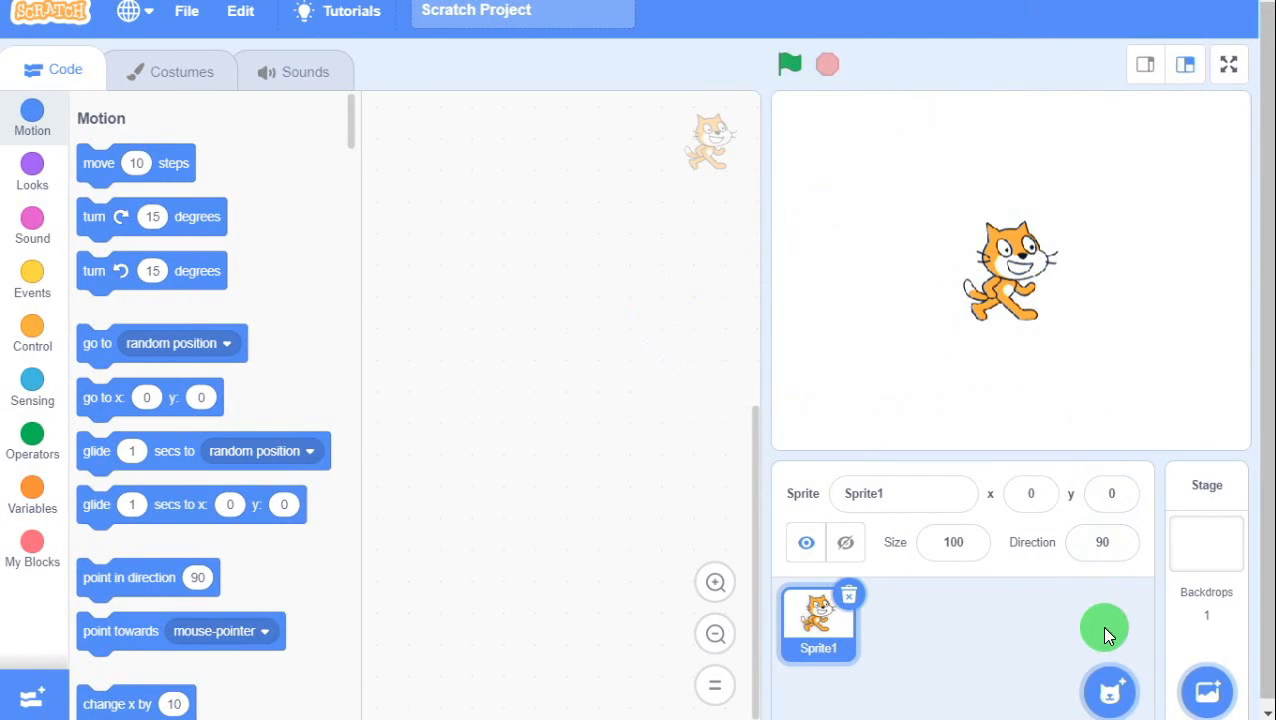
{"action": "left_click", "coordinate": [849, 596]}
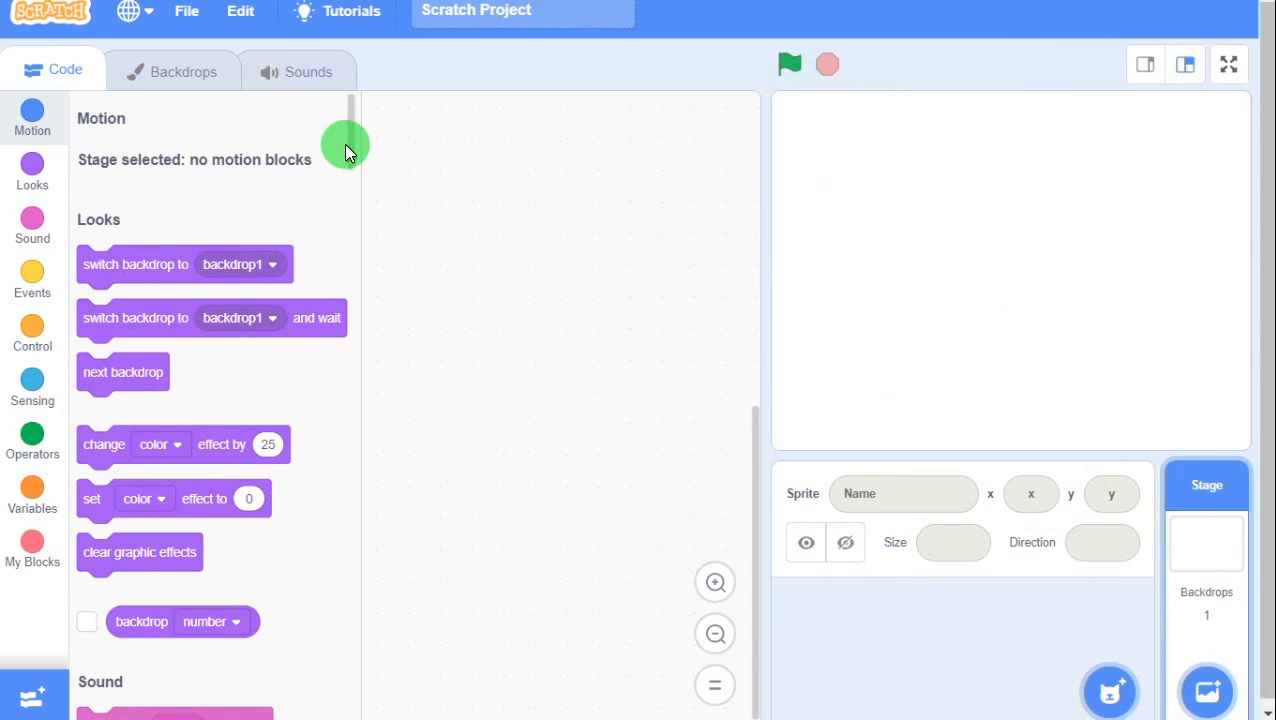
{"action": "mouse_move", "coordinate": [355, 148]}
{"action": "left_mouse_down"}
{"action": "mouse_move", "coordinate": [323, 590]}
{"action": "mouse_move", "coordinate": [359, 336]}
{"action": "mouse_move", "coordinate": [364, 142]}
{"action": "left_mouse_up"}
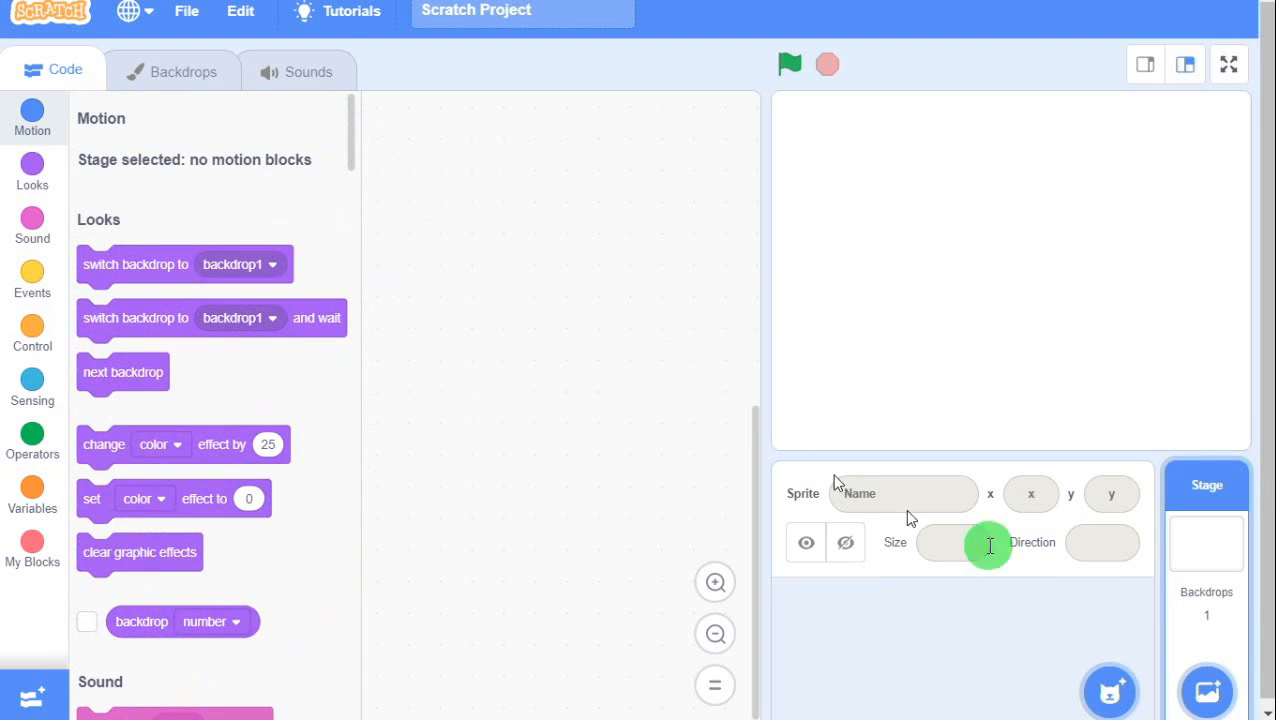
Paint a new blank sprite and rename its costume to a person's name.
{"action": "left_click", "coordinate": [1071, 632]}
{"action": "mouse_move", "coordinate": [1106, 688]}
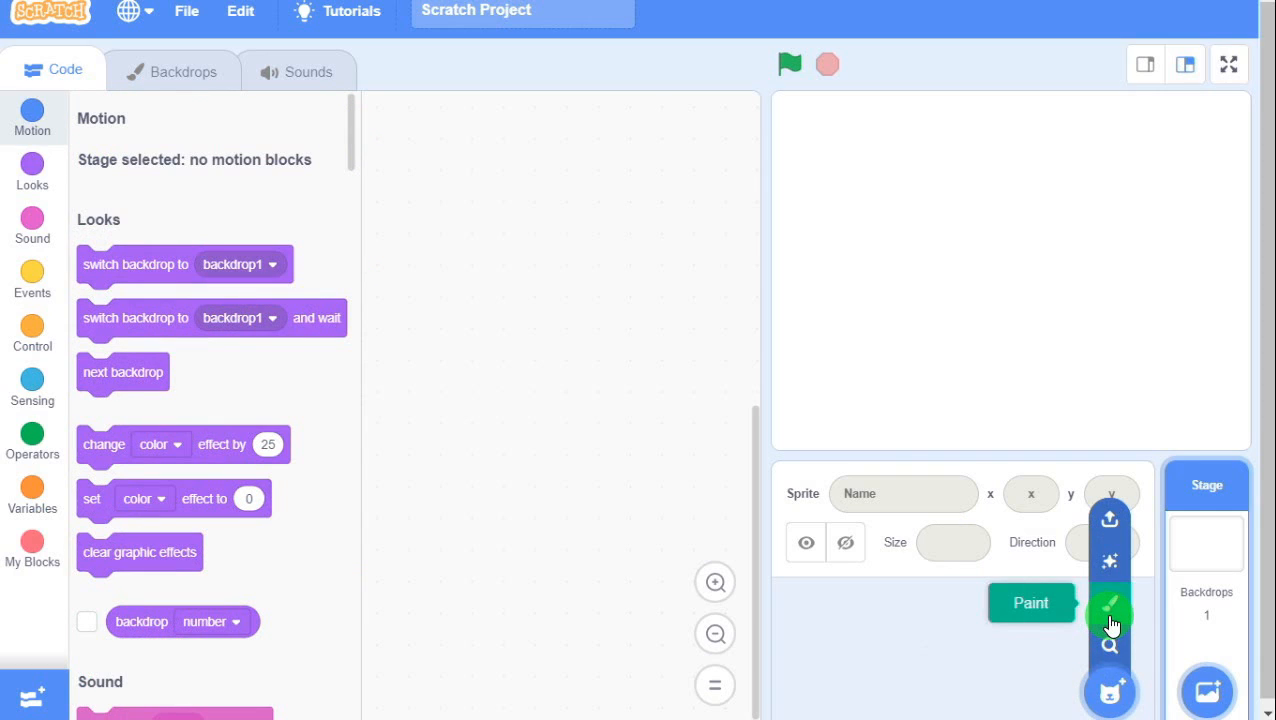
{"action": "left_click", "coordinate": [1110, 620]}
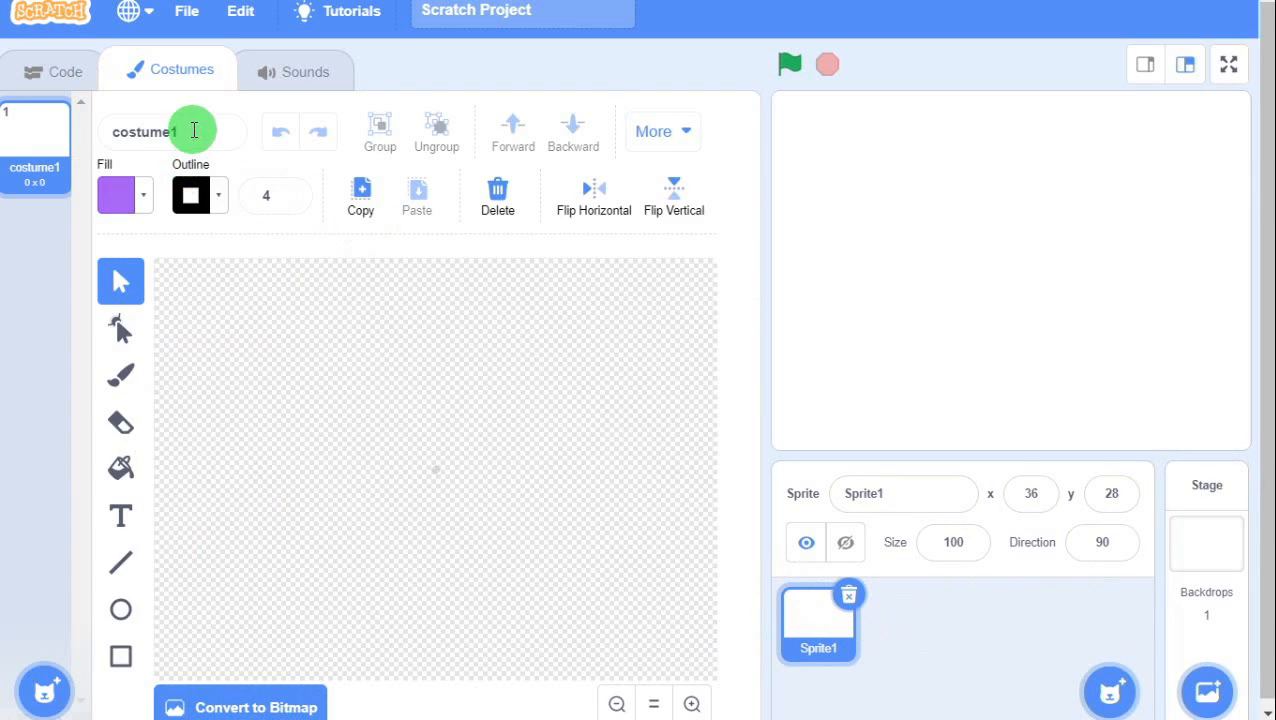
{"action": "left_click_drag", "start_coordinate": [192, 130], "coordinate": [88, 132]}
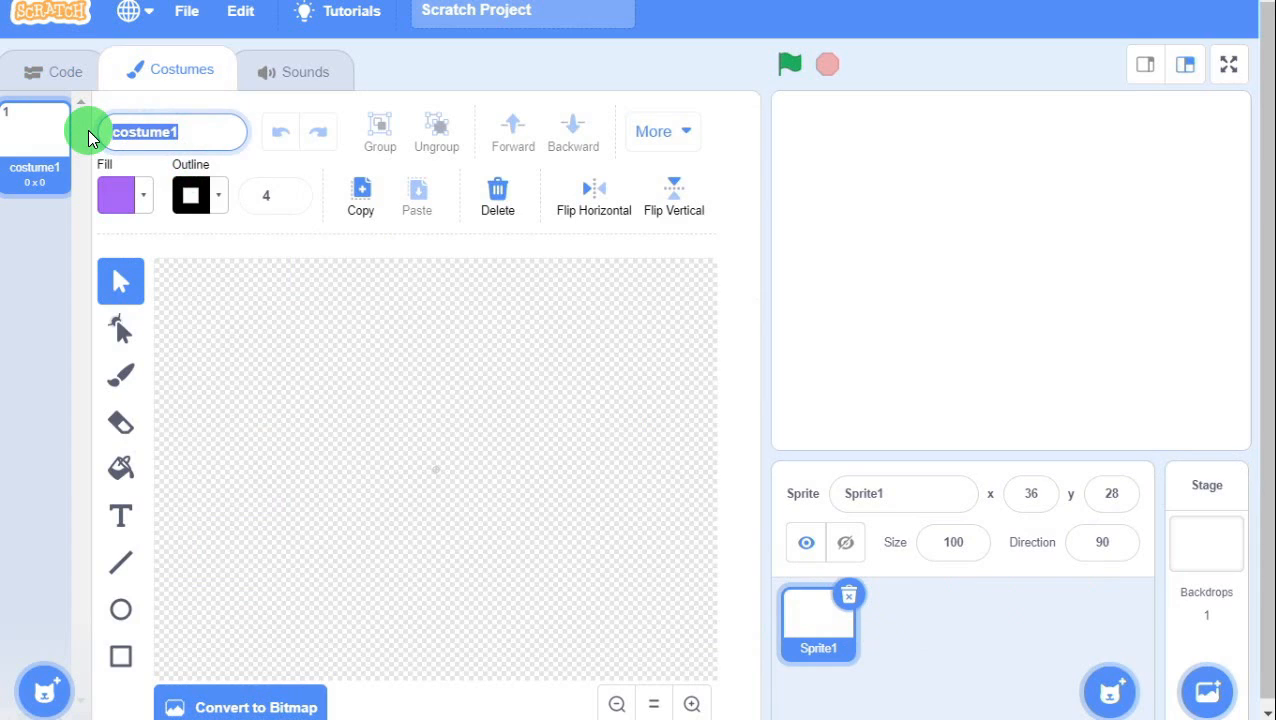
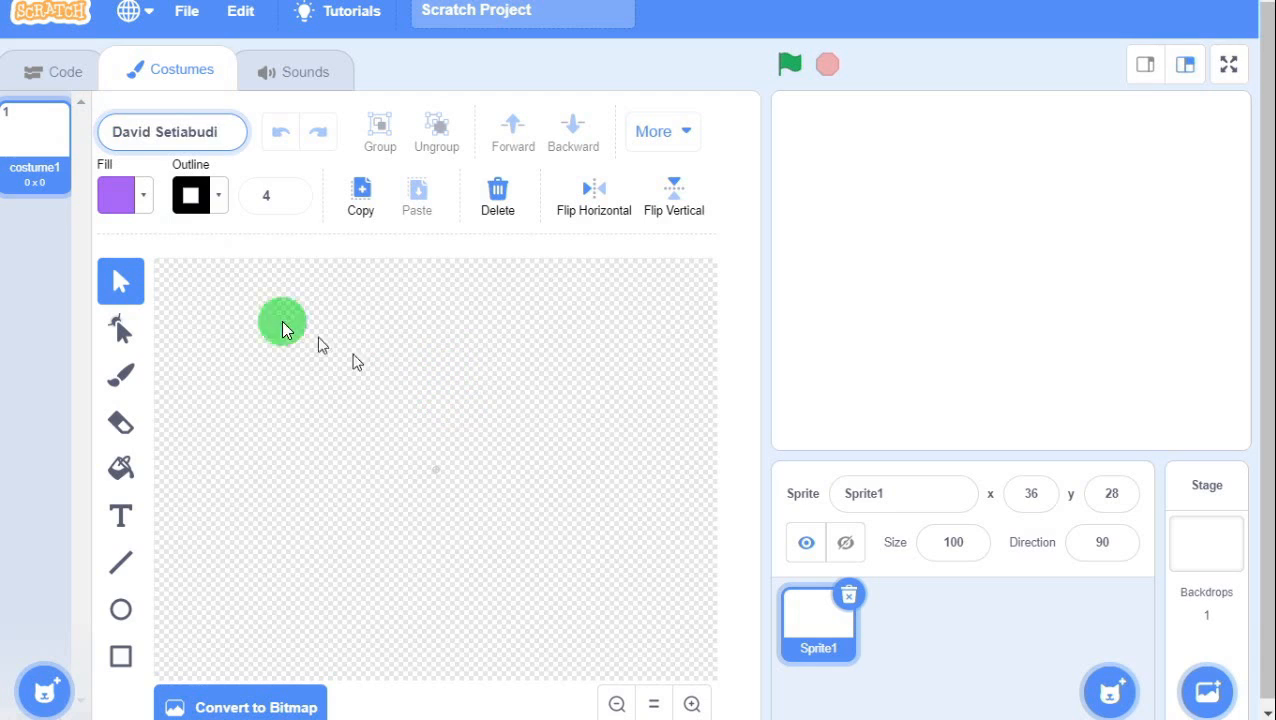
Set the fill colour to black with colour, saturation and brightness all at 0.
{"action": "left_click", "coordinate": [120, 205]}
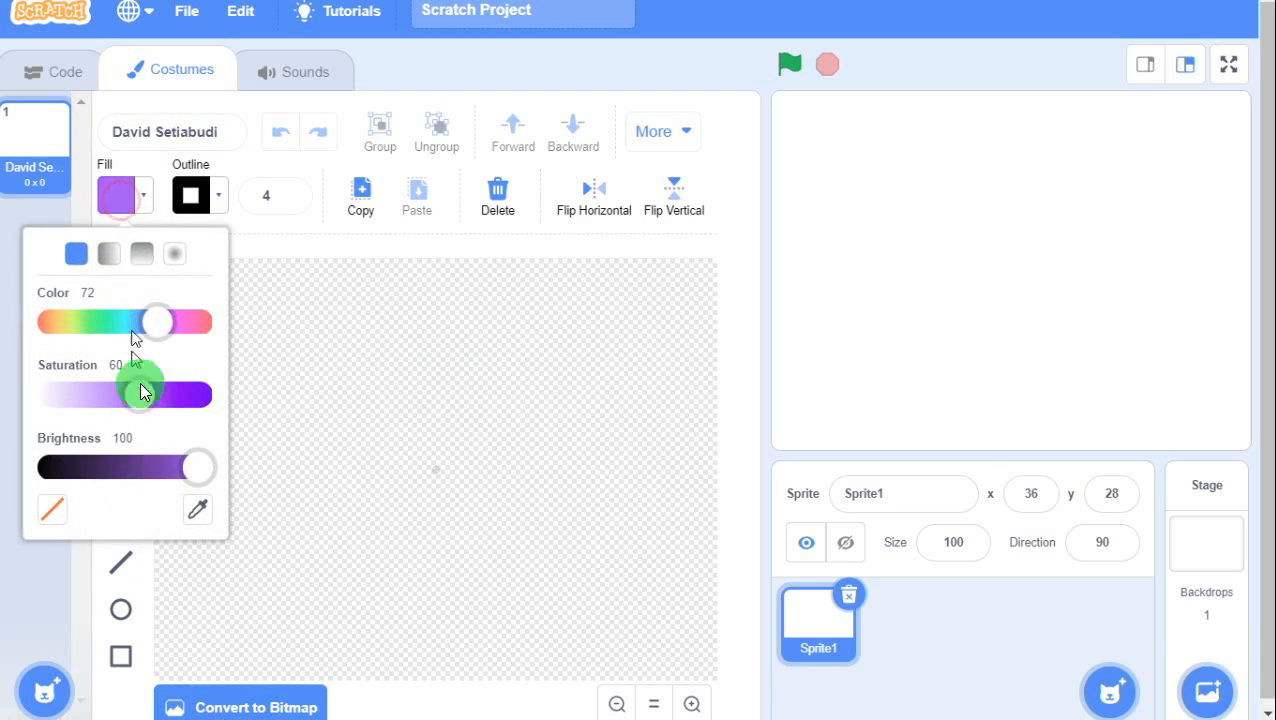
{"action": "left_click_drag", "start_coordinate": [189, 470], "coordinate": [37, 469]}
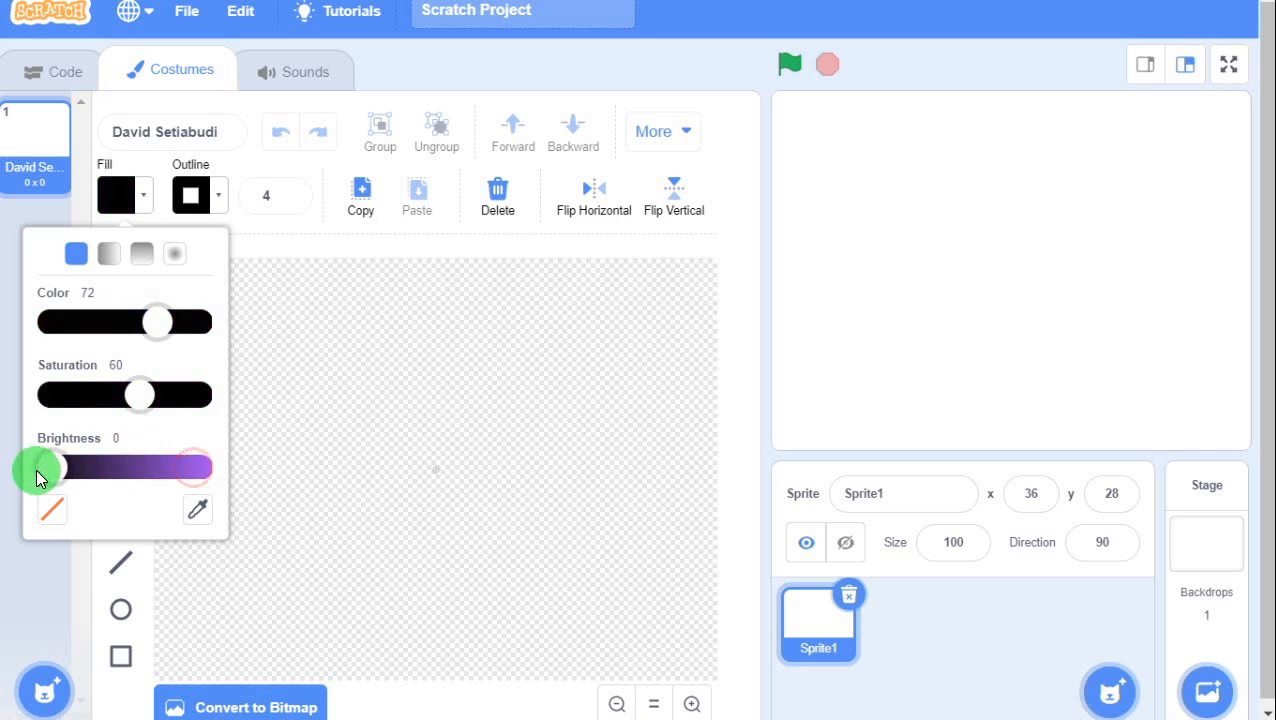
{"action": "left_click_drag", "start_coordinate": [137, 398], "coordinate": [30, 393]}
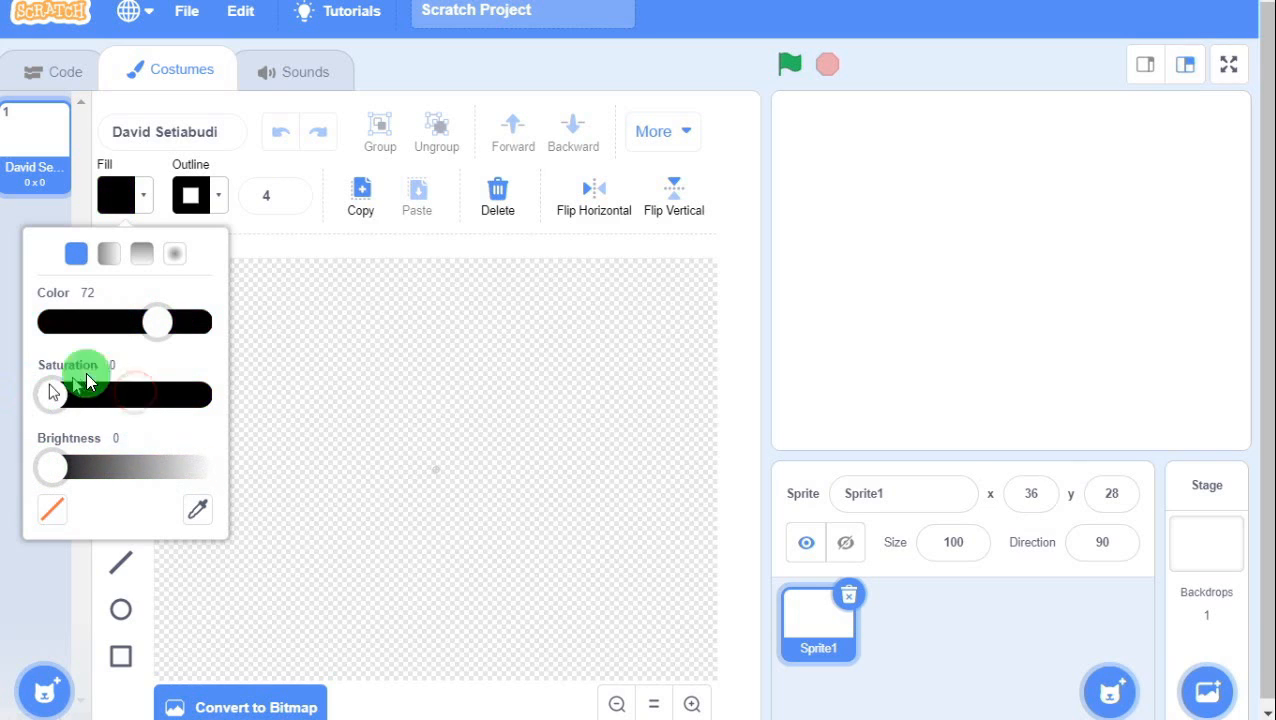
{"action": "left_click_drag", "start_coordinate": [150, 321], "coordinate": [30, 330]}
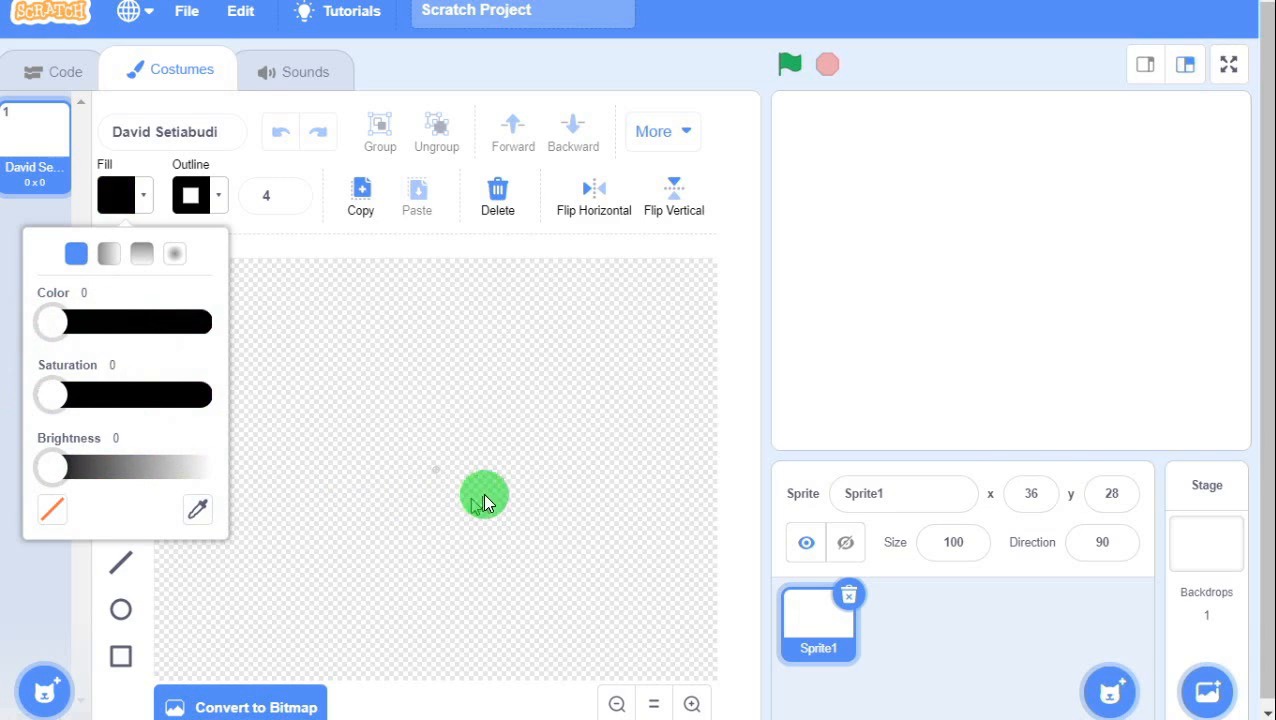
{"action": "left_click", "coordinate": [455, 438]}
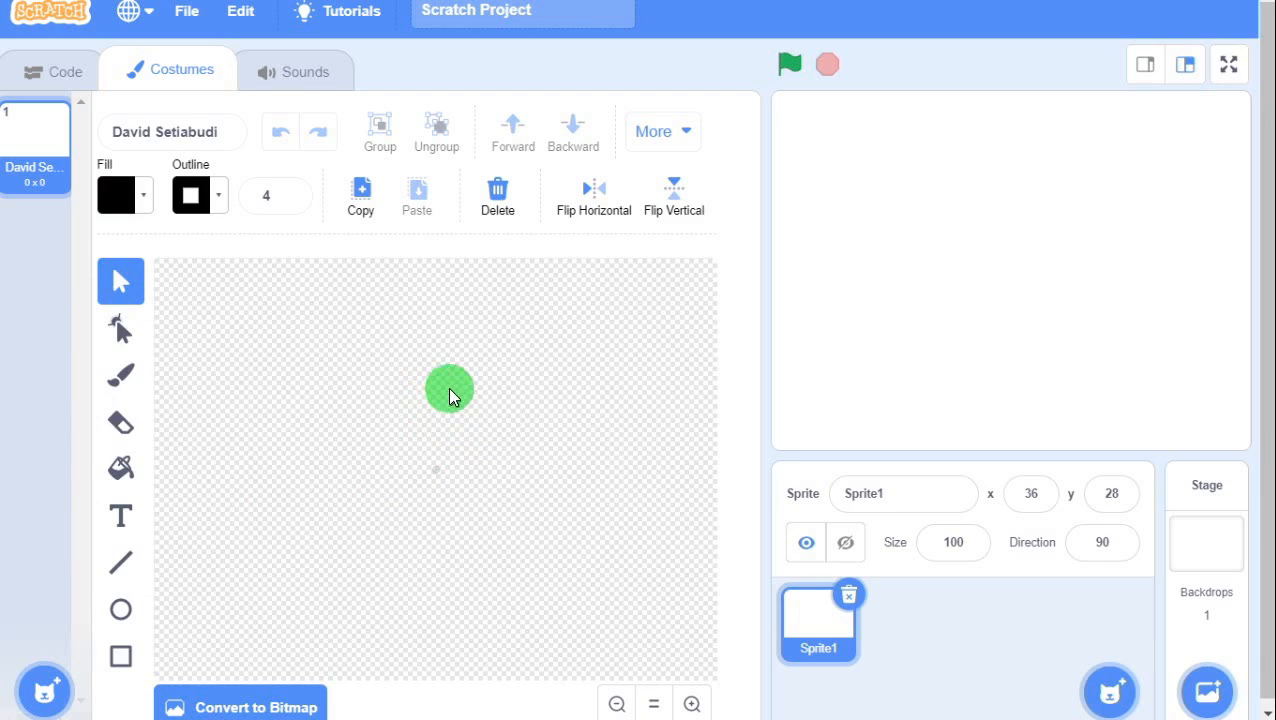
{"action": "left_click", "coordinate": [433, 391]}
Brush-paint a black circle head with a dot and a curved stroke inside, redrawing the curve once.
{"action": "left_click", "coordinate": [120, 374]}
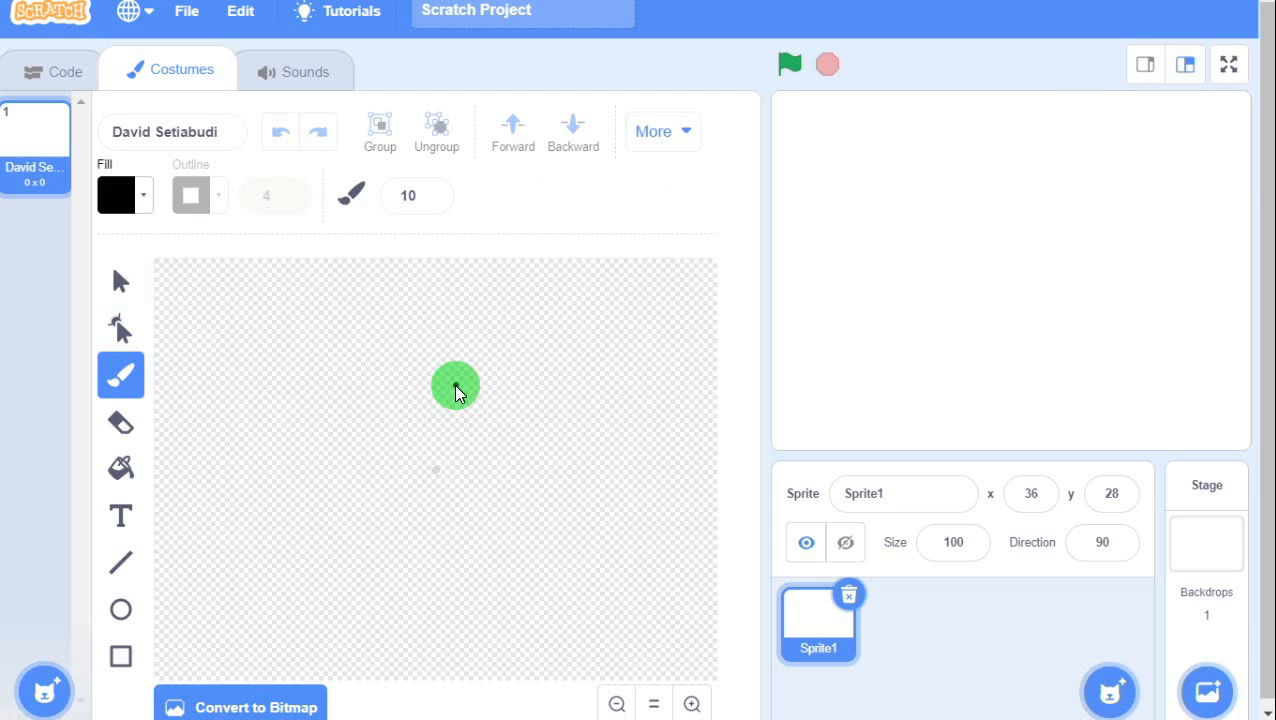
{"action": "mouse_move", "coordinate": [455, 388]}
{"action": "left_mouse_down"}
{"action": "mouse_move", "coordinate": [423, 381]}
{"action": "mouse_move", "coordinate": [399, 419]}
{"action": "mouse_move", "coordinate": [413, 451]}
{"action": "mouse_move", "coordinate": [441, 462]}
{"action": "mouse_move", "coordinate": [470, 449]}
{"action": "mouse_move", "coordinate": [453, 389]}
{"action": "mouse_move", "coordinate": [453, 412]}
{"action": "mouse_move", "coordinate": [443, 403]}
{"action": "mouse_move", "coordinate": [456, 419]}
{"action": "left_mouse_up"}
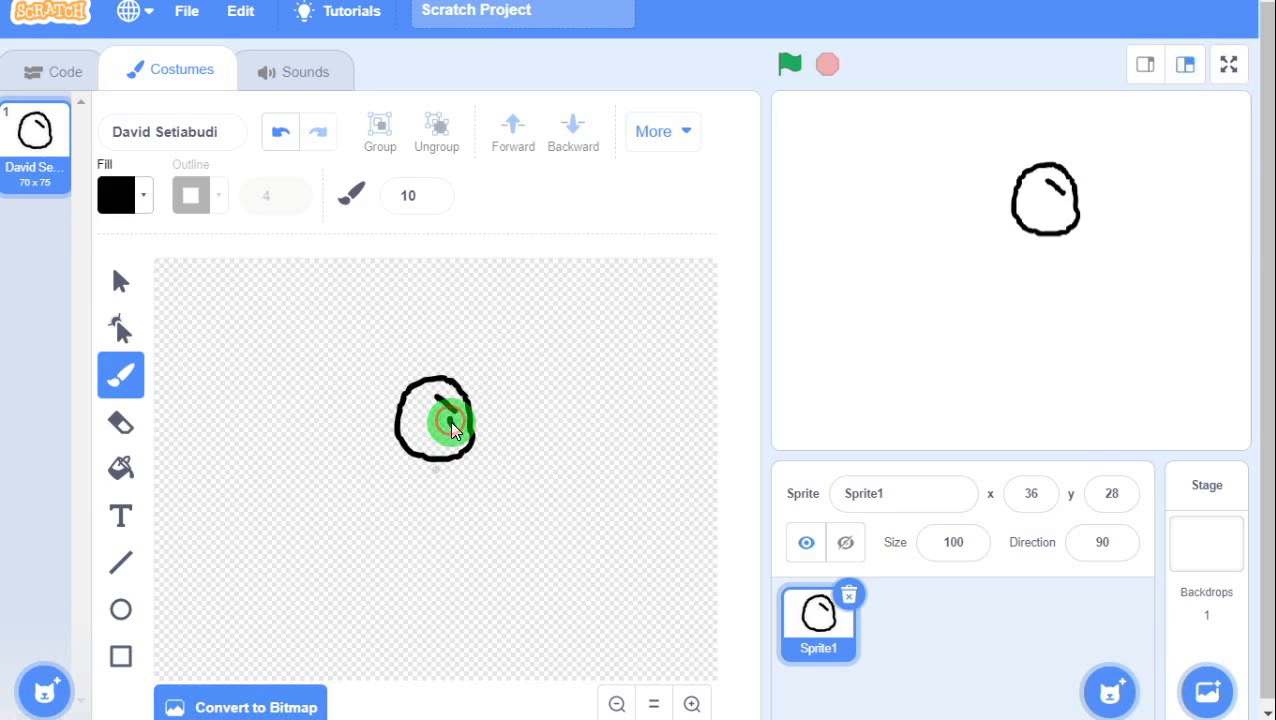
{"action": "left_click", "coordinate": [451, 422]}
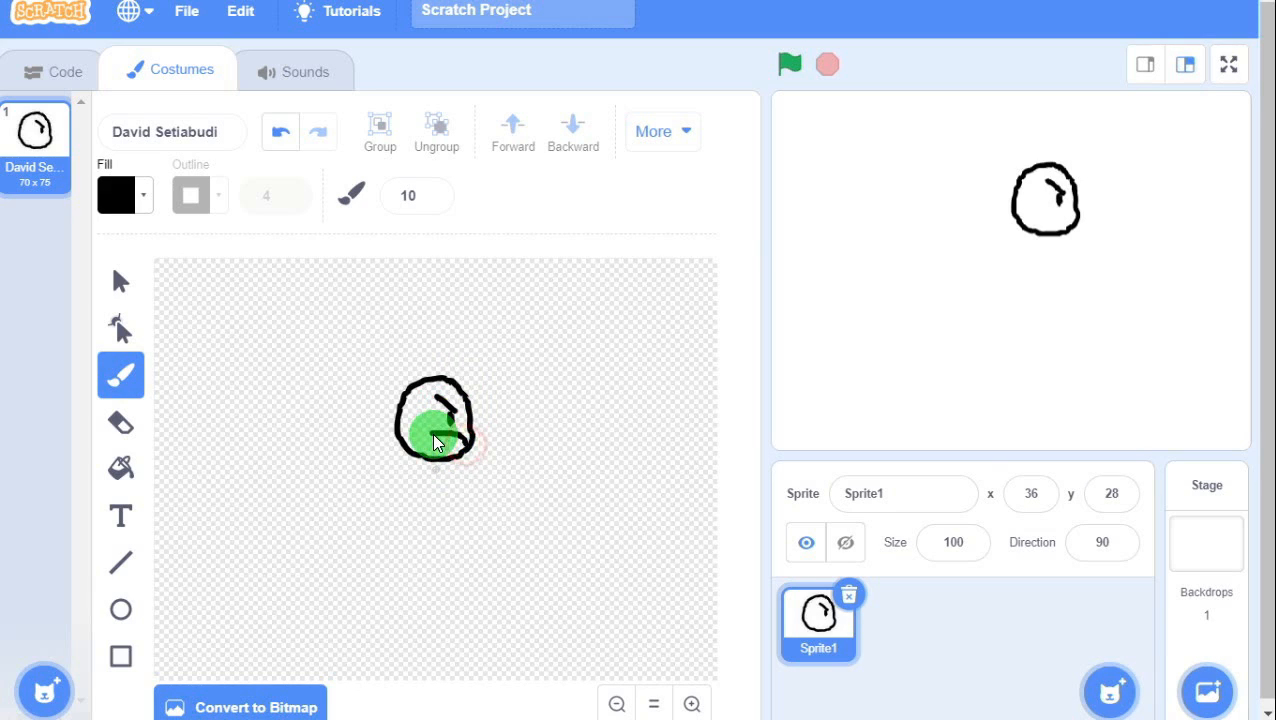
{"action": "left_click_drag", "start_coordinate": [433, 432], "coordinate": [460, 457]}
{"action": "key", "text": "ctrl+z"}
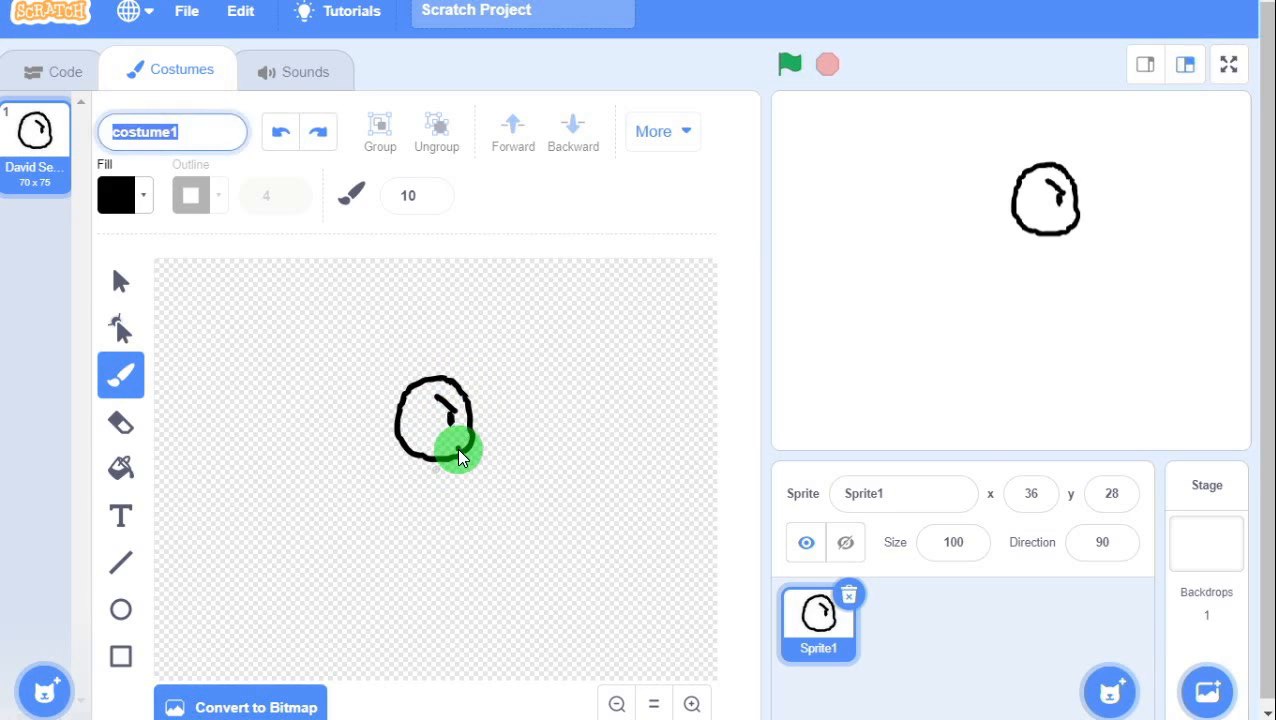
{"action": "left_click_drag", "start_coordinate": [446, 445], "coordinate": [458, 448]}
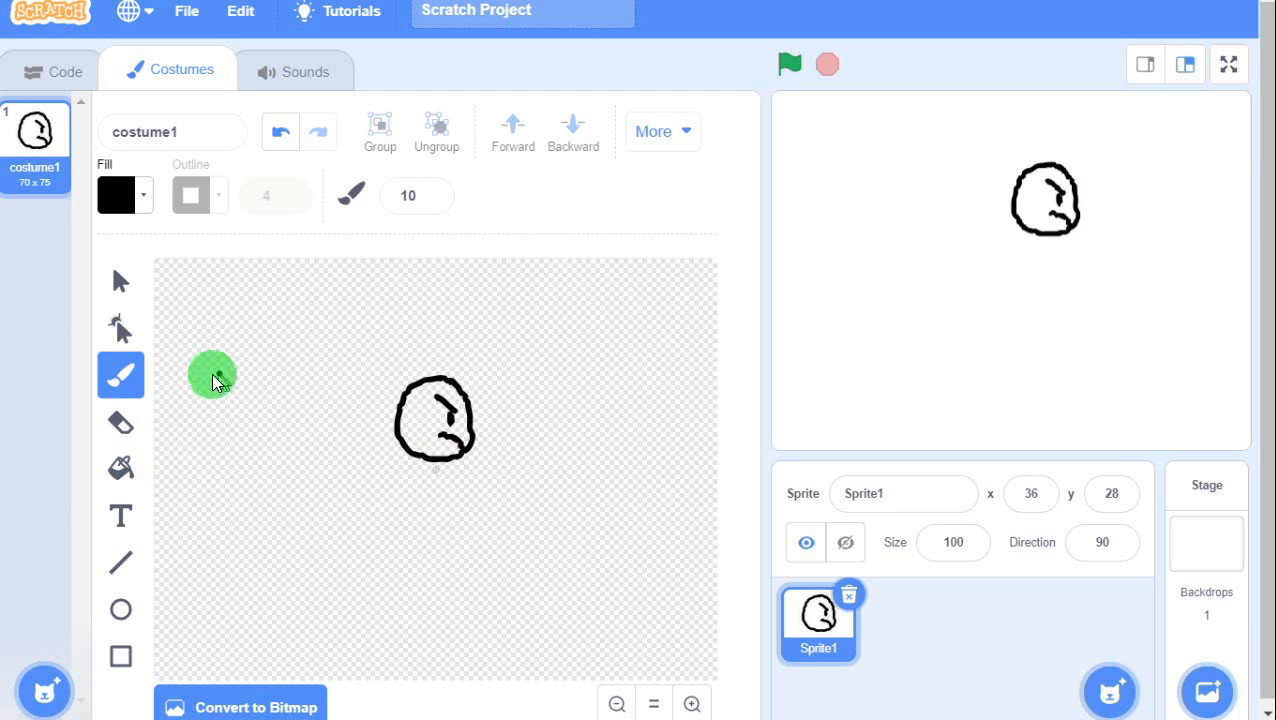
Fill the head's interior with white, using saturation 0 and full brightness.
{"action": "left_click", "coordinate": [122, 478]}
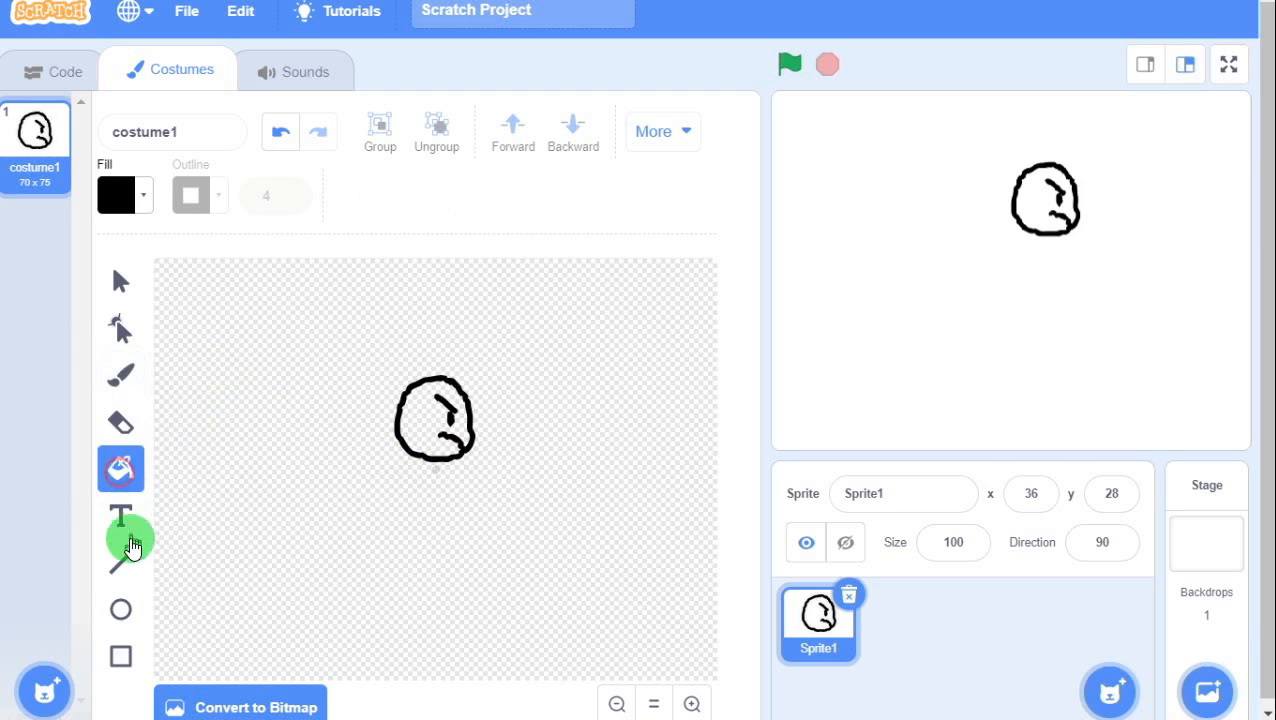
{"action": "left_click", "coordinate": [120, 197]}
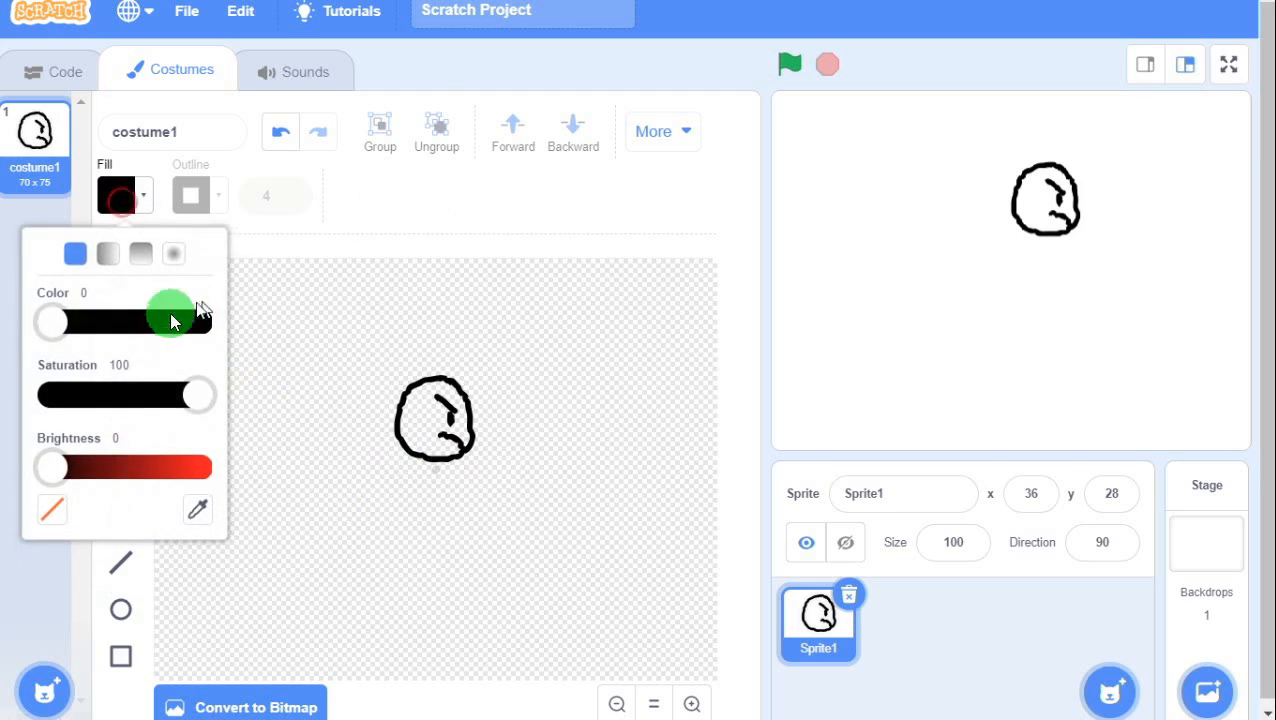
{"action": "left_click_drag", "start_coordinate": [190, 404], "coordinate": [2, 408]}
{"action": "left_click_drag", "start_coordinate": [52, 467], "coordinate": [235, 474]}
{"action": "left_click", "coordinate": [409, 428]}
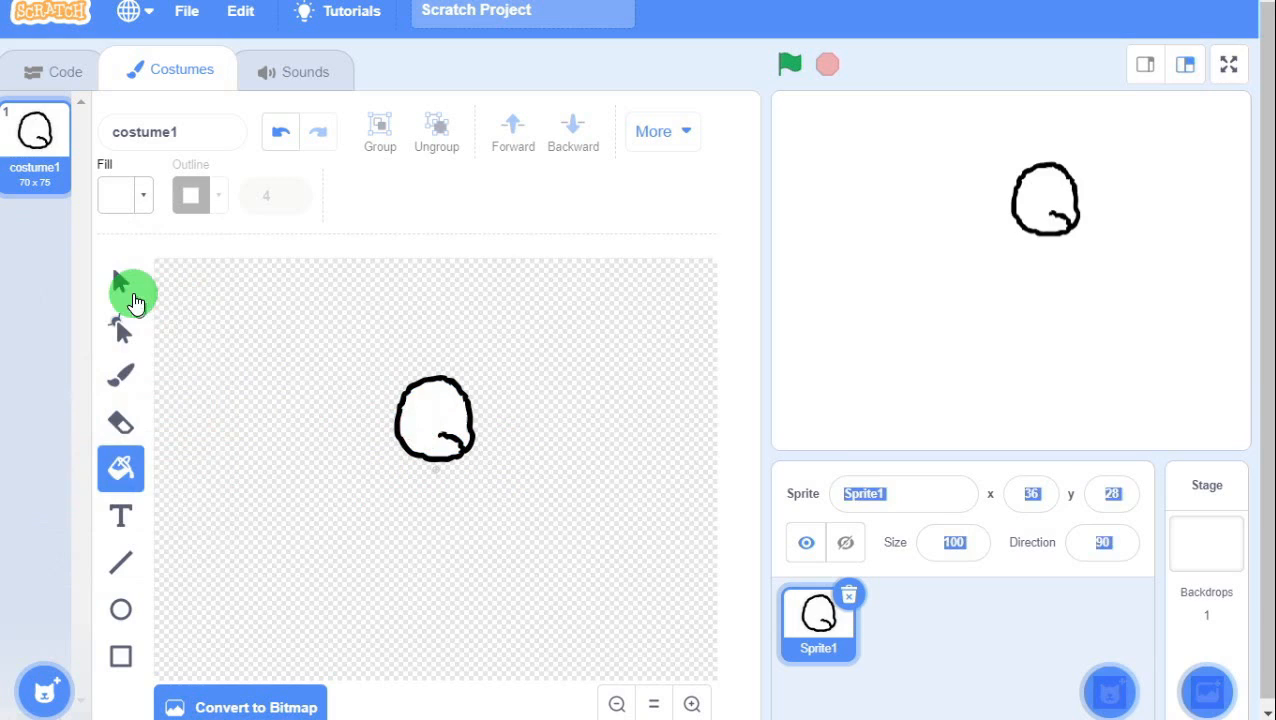
Select the white head fill and send it back behind the black strokes.
{"action": "left_click", "coordinate": [121, 281]}
{"action": "left_click_drag", "start_coordinate": [503, 472], "coordinate": [503, 472]}
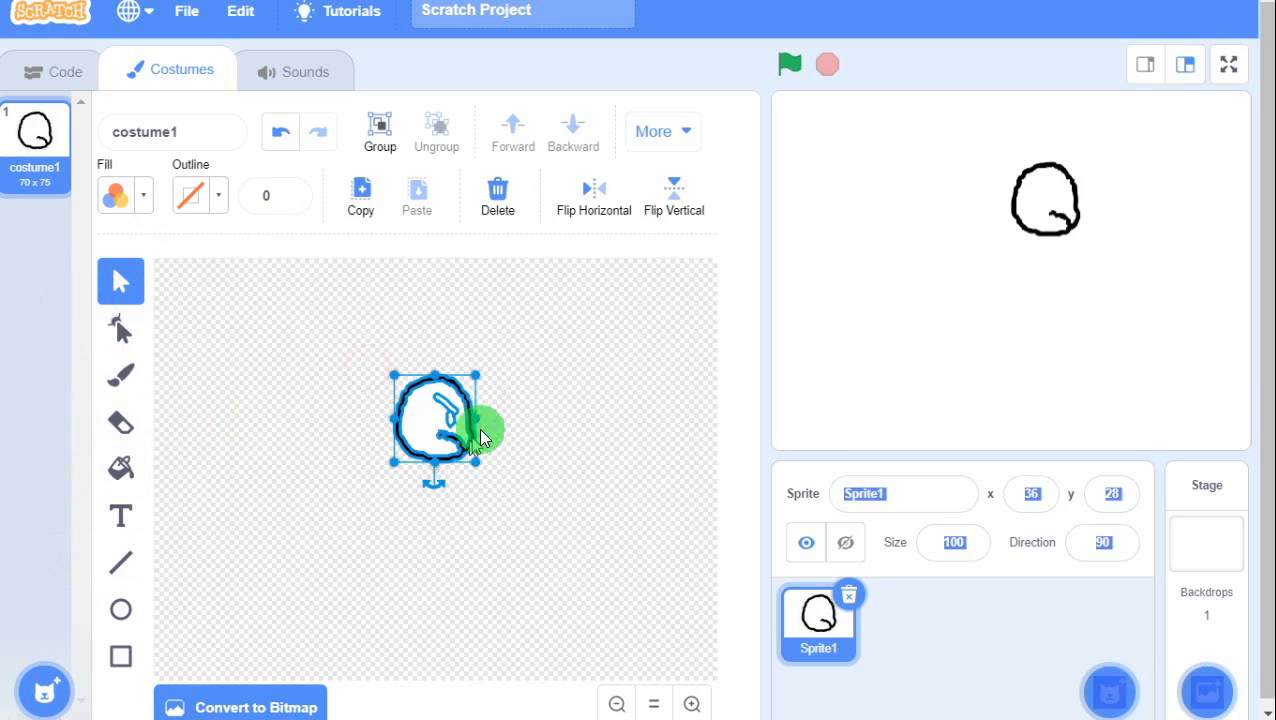
{"action": "left_click", "coordinate": [540, 399]}
{"action": "left_click", "coordinate": [427, 425]}
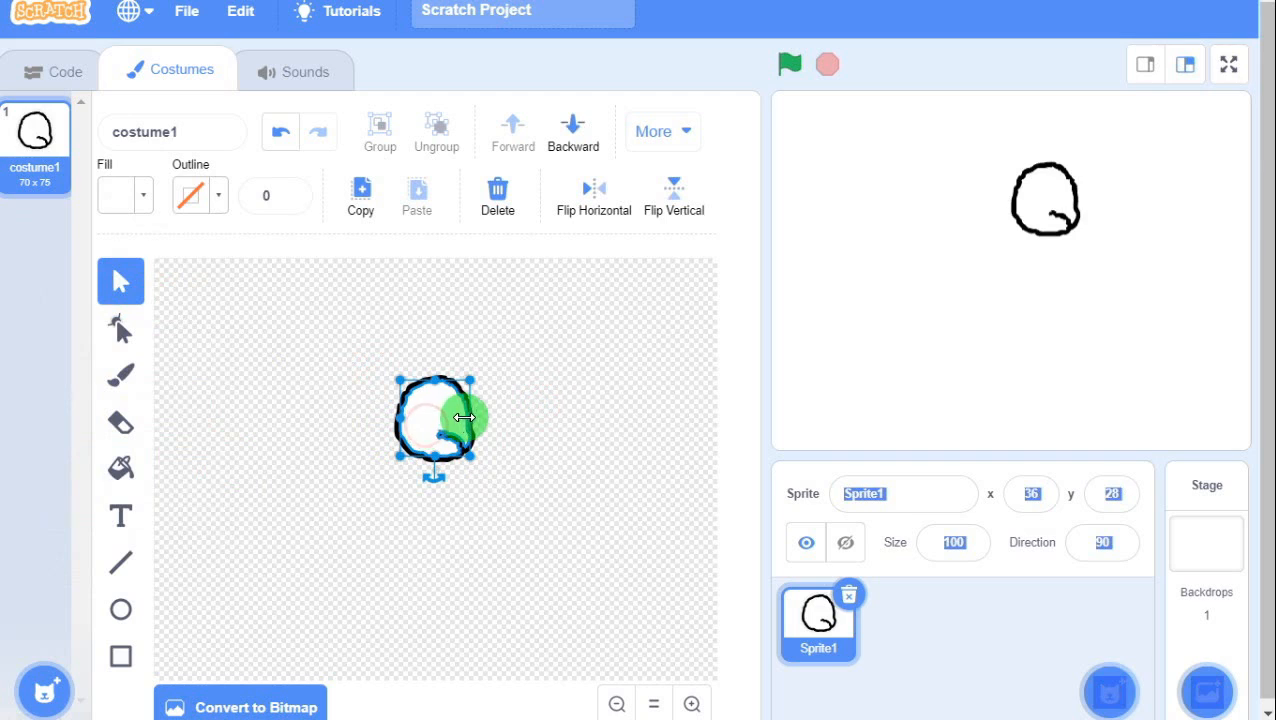
{"action": "left_click", "coordinate": [441, 405]}
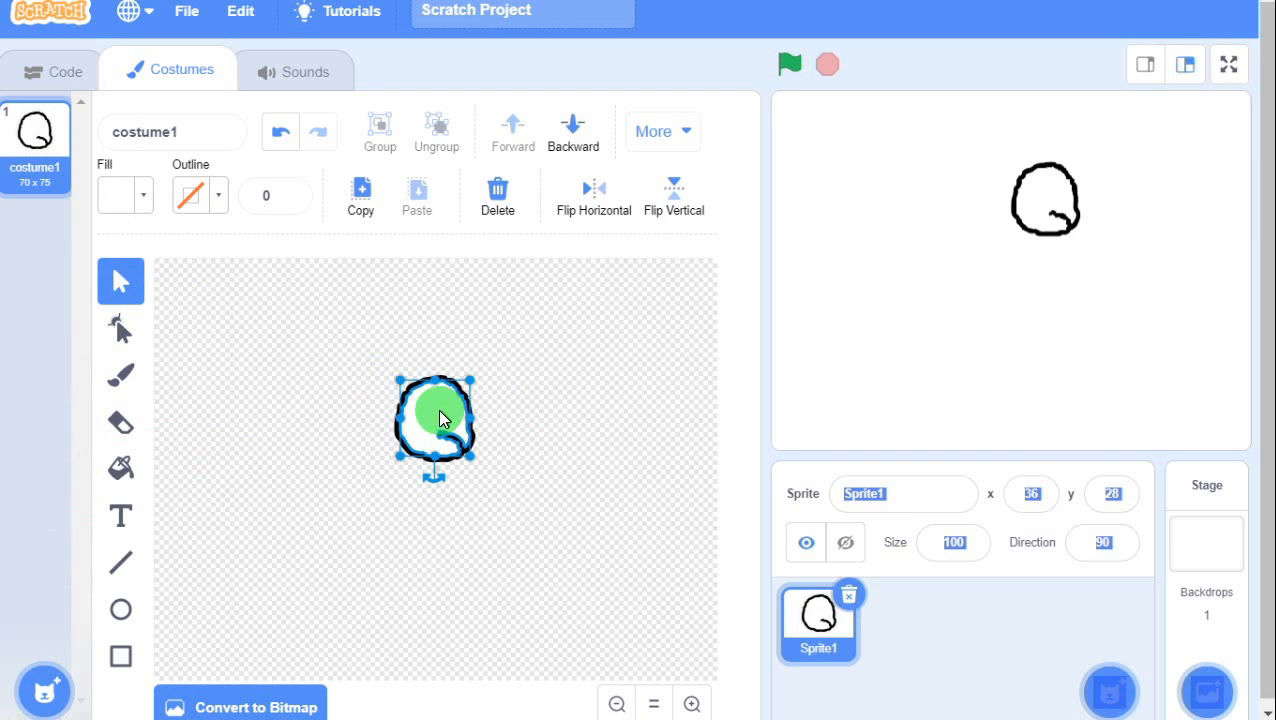
{"action": "left_click", "coordinate": [573, 134]}
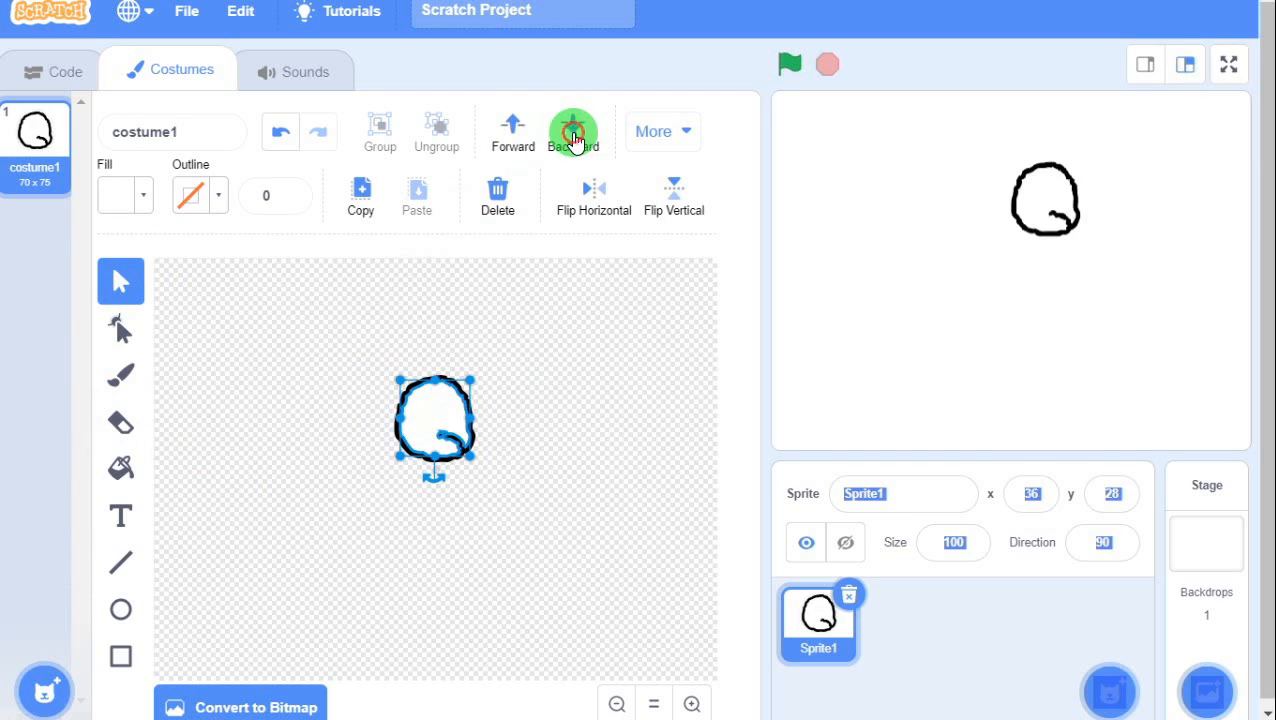
{"action": "left_click", "coordinate": [573, 134]}
{"action": "left_click", "coordinate": [522, 421]}
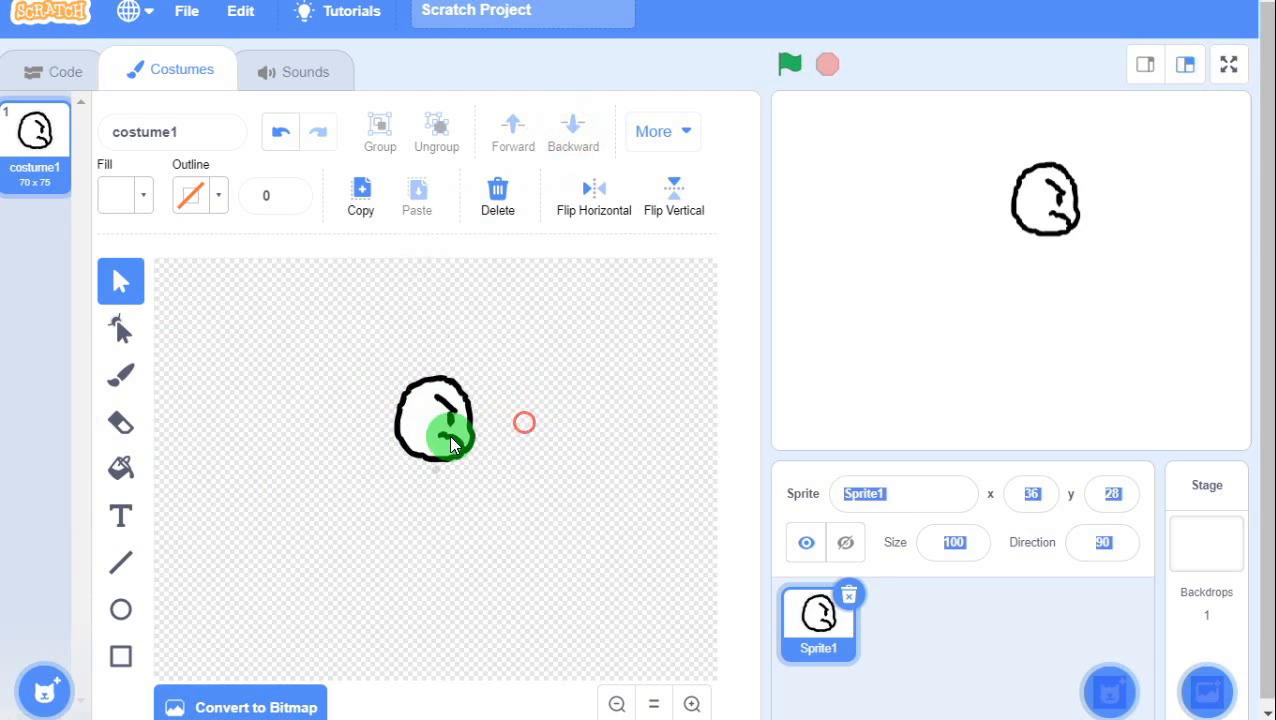
Try moving the white fill, eye strokes and face outline, undoing each move.
{"action": "left_click_drag", "start_coordinate": [427, 425], "coordinate": [538, 354]}
{"action": "key", "text": "ctrl+z"}
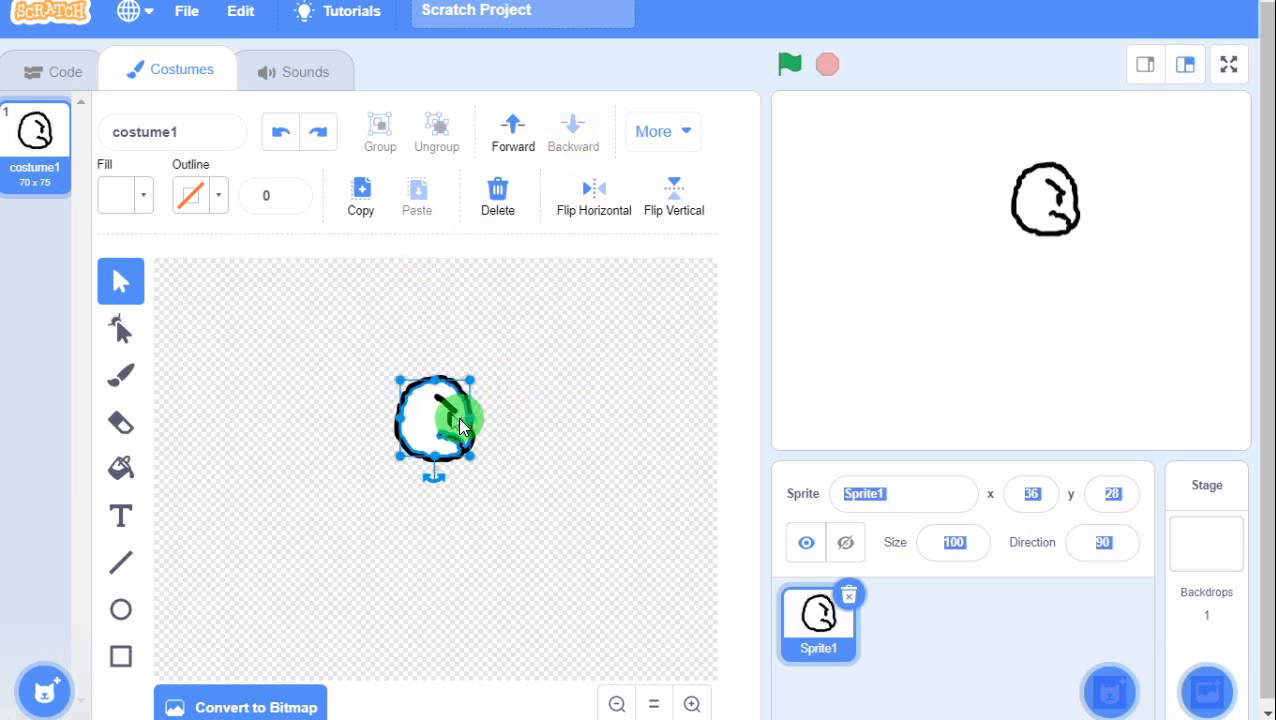
{"action": "left_click", "coordinate": [504, 407]}
{"action": "left_click", "coordinate": [458, 413]}
{"action": "left_click_drag", "start_coordinate": [458, 413], "coordinate": [524, 368]}
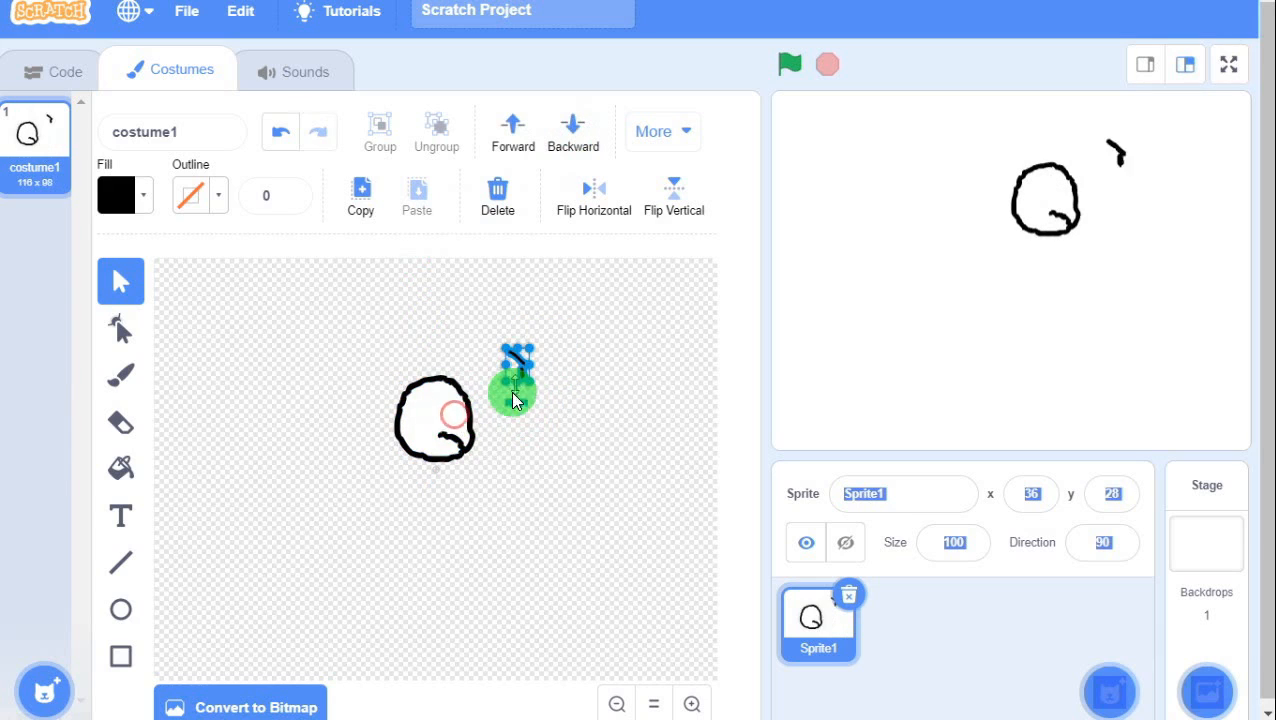
{"action": "key", "text": "ctrl+z"}
{"action": "left_click", "coordinate": [450, 453]}
{"action": "left_click", "coordinate": [552, 440]}
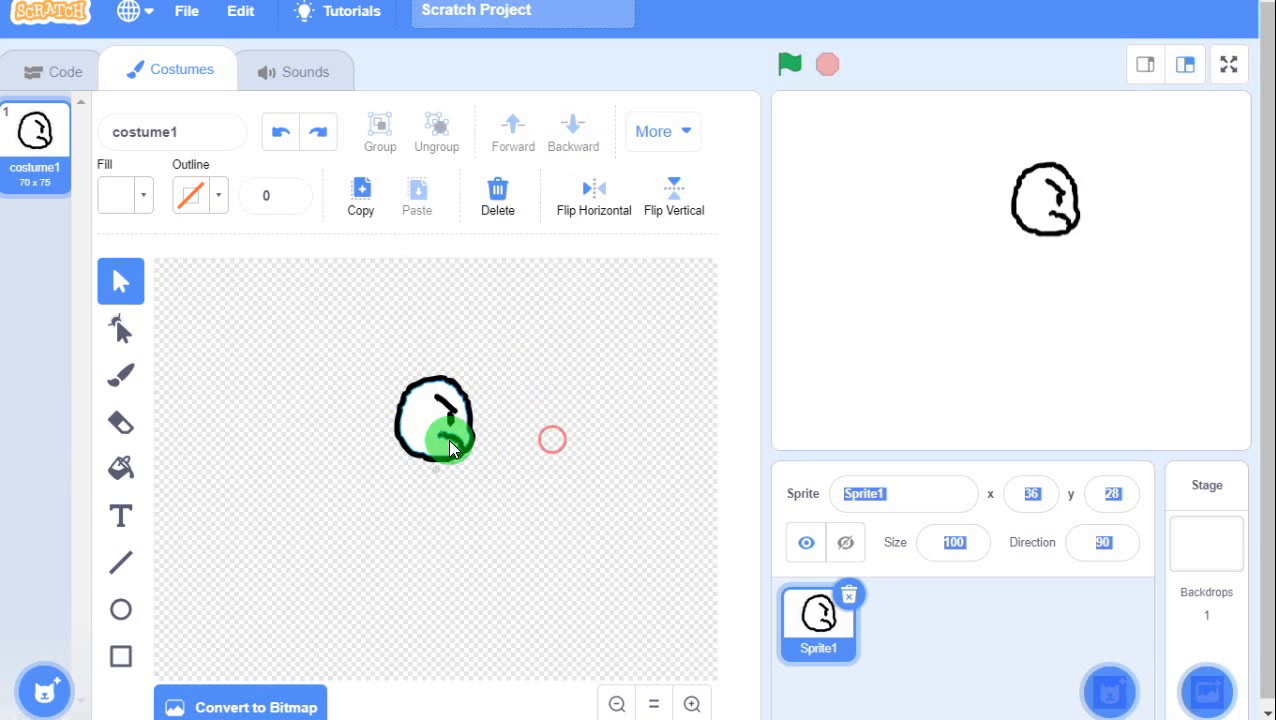
{"action": "left_click_drag", "start_coordinate": [456, 433], "coordinate": [561, 390]}
{"action": "key", "text": "ctrl+z"}
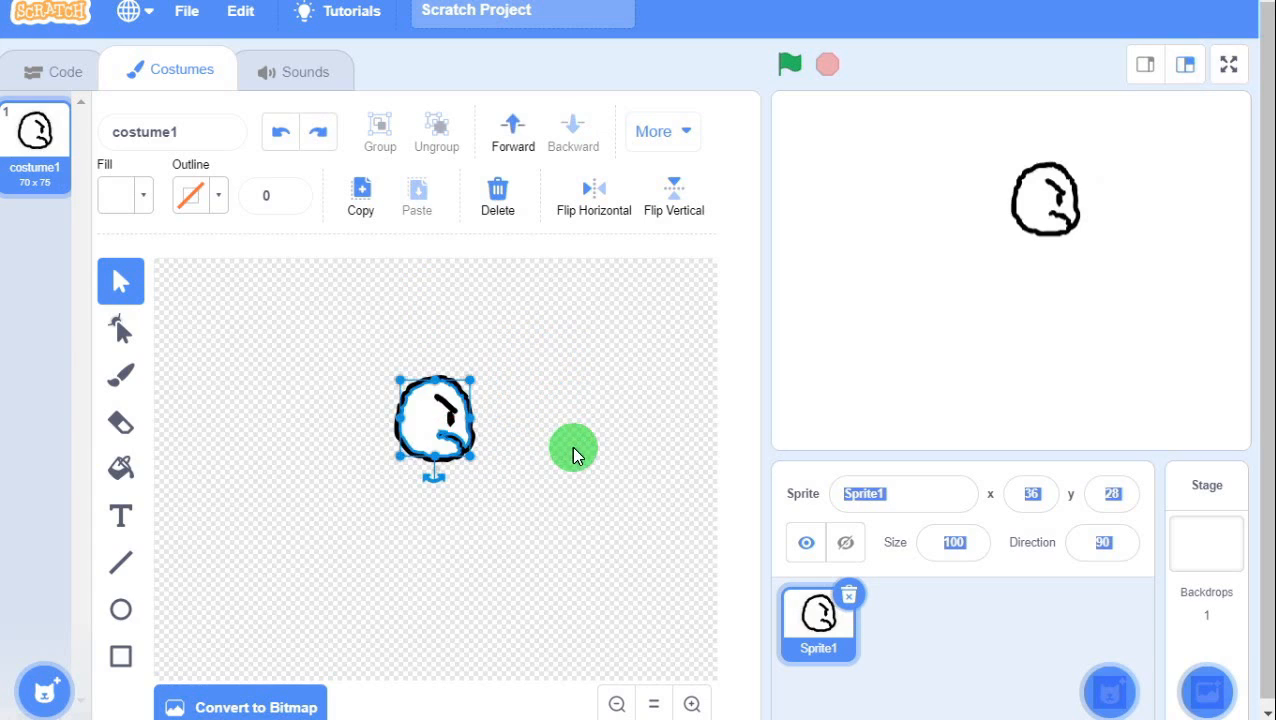
{"action": "left_click", "coordinate": [439, 415]}
{"action": "left_click", "coordinate": [398, 374]}
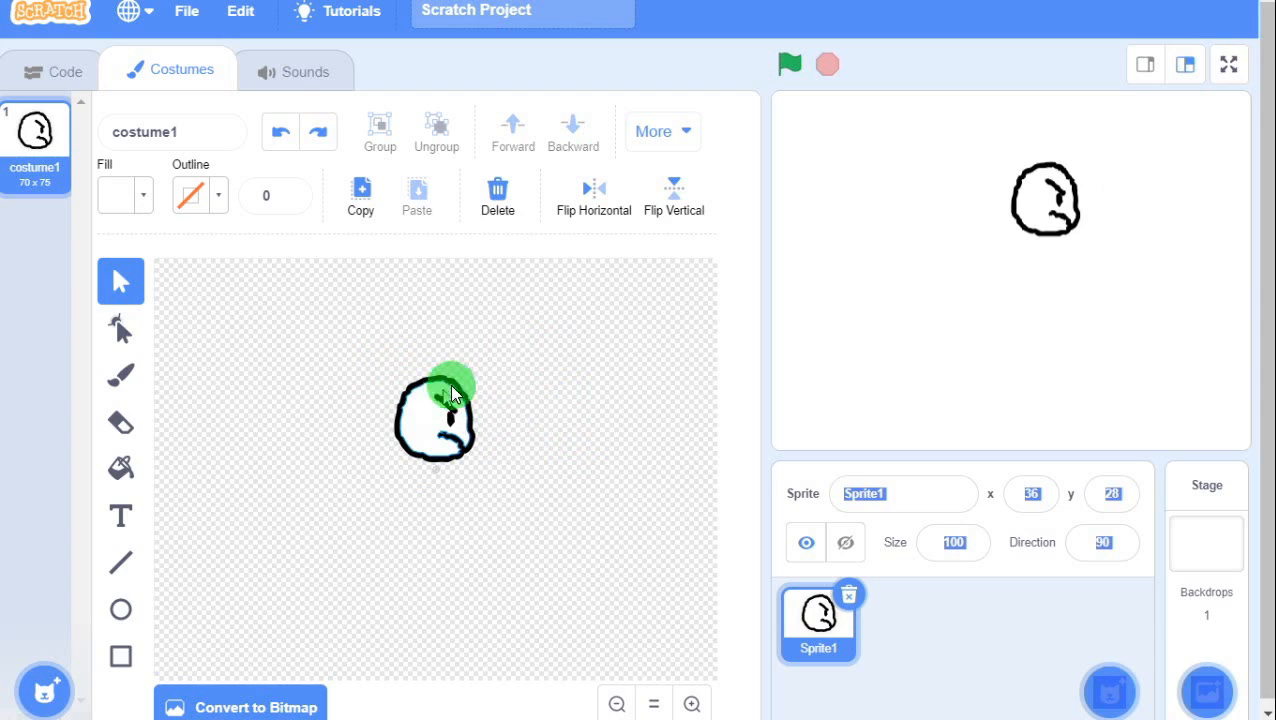
Marquee-select all face parts and group them into one object, keeping it centred.
{"action": "left_click", "coordinate": [378, 353]}
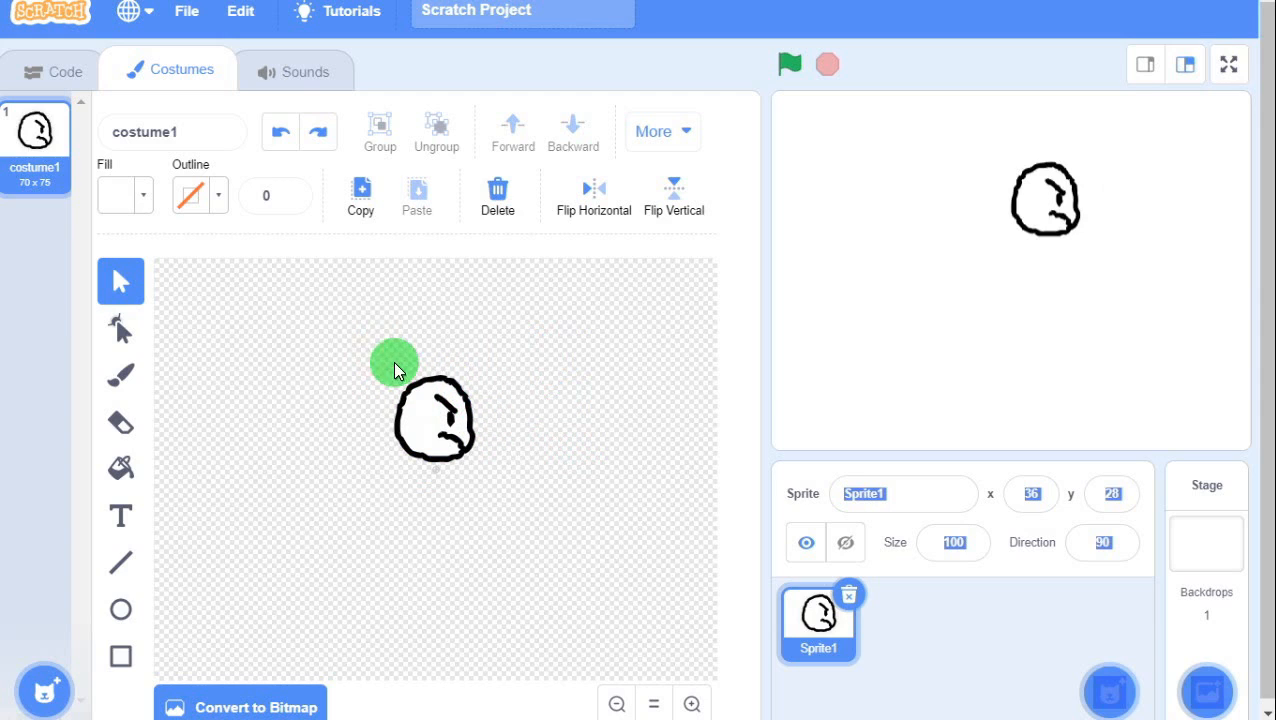
{"action": "left_click_drag", "start_coordinate": [386, 366], "coordinate": [490, 493]}
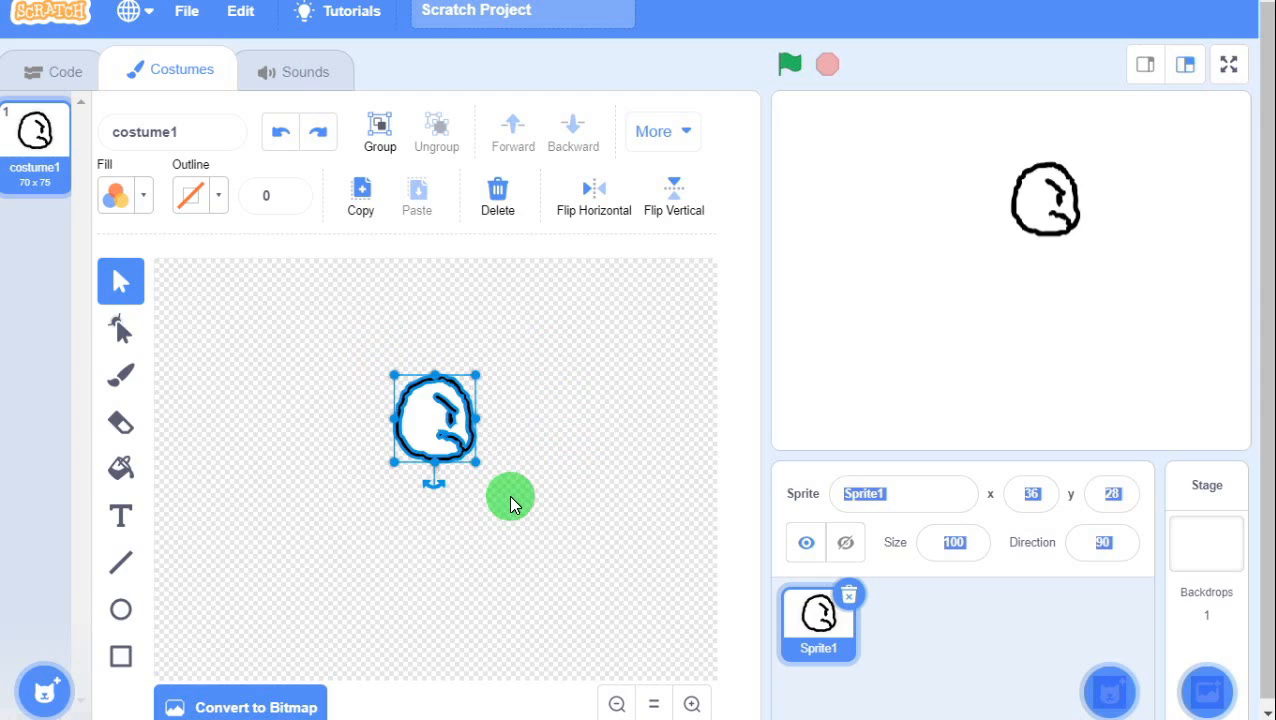
{"action": "left_click", "coordinate": [379, 134]}
{"action": "left_click", "coordinate": [567, 379]}
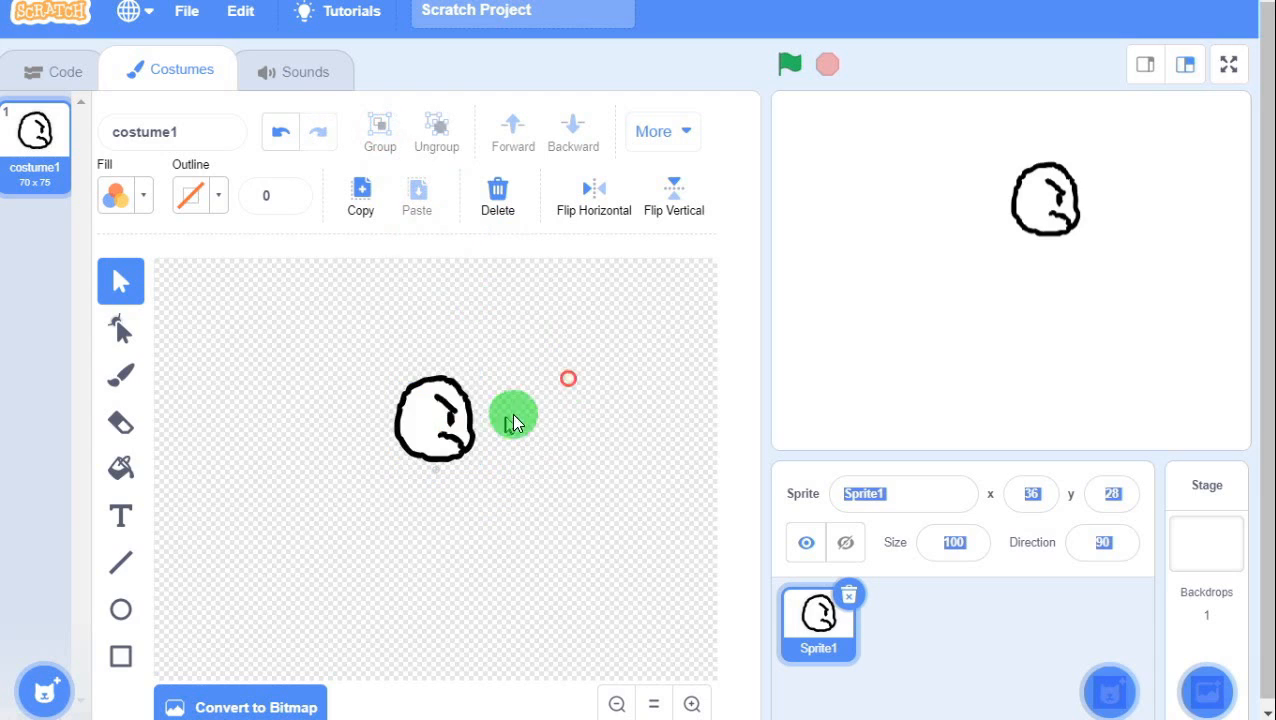
{"action": "left_click", "coordinate": [440, 405]}
{"action": "left_click_drag", "start_coordinate": [435, 452], "coordinate": [535, 365]}
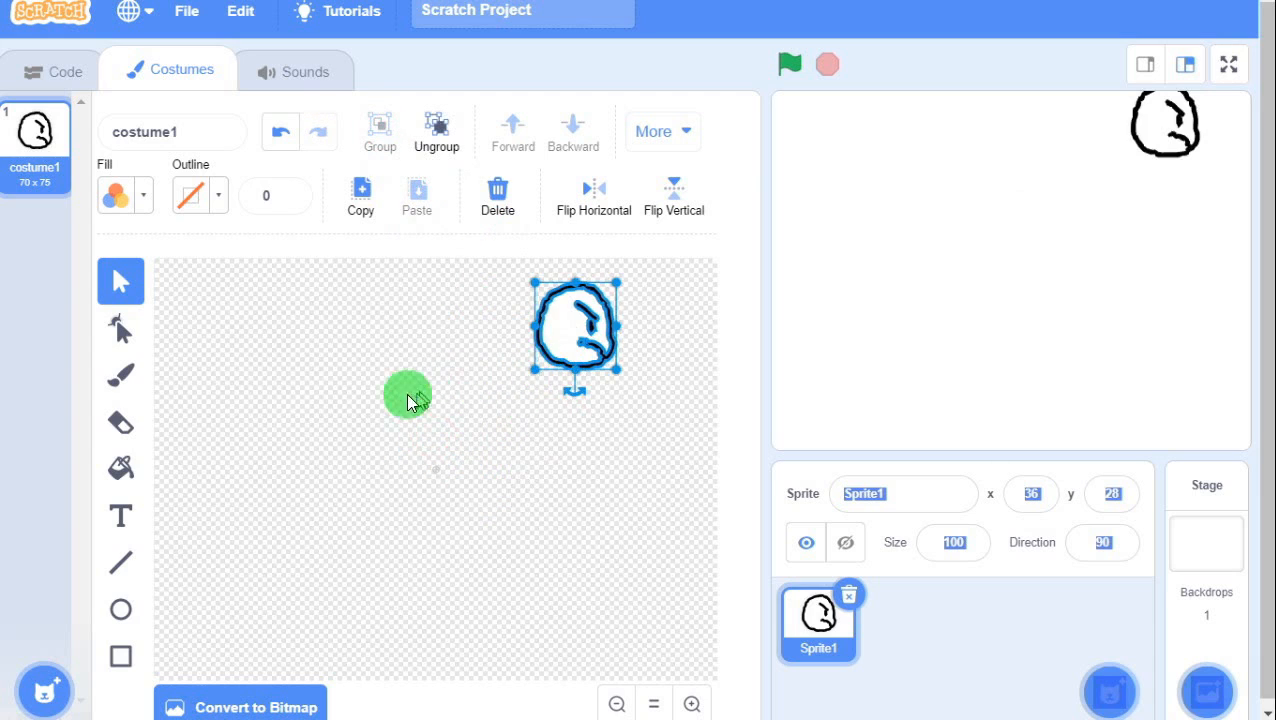
{"action": "key", "text": "ctrl+z"}
{"action": "left_click", "coordinate": [533, 429]}
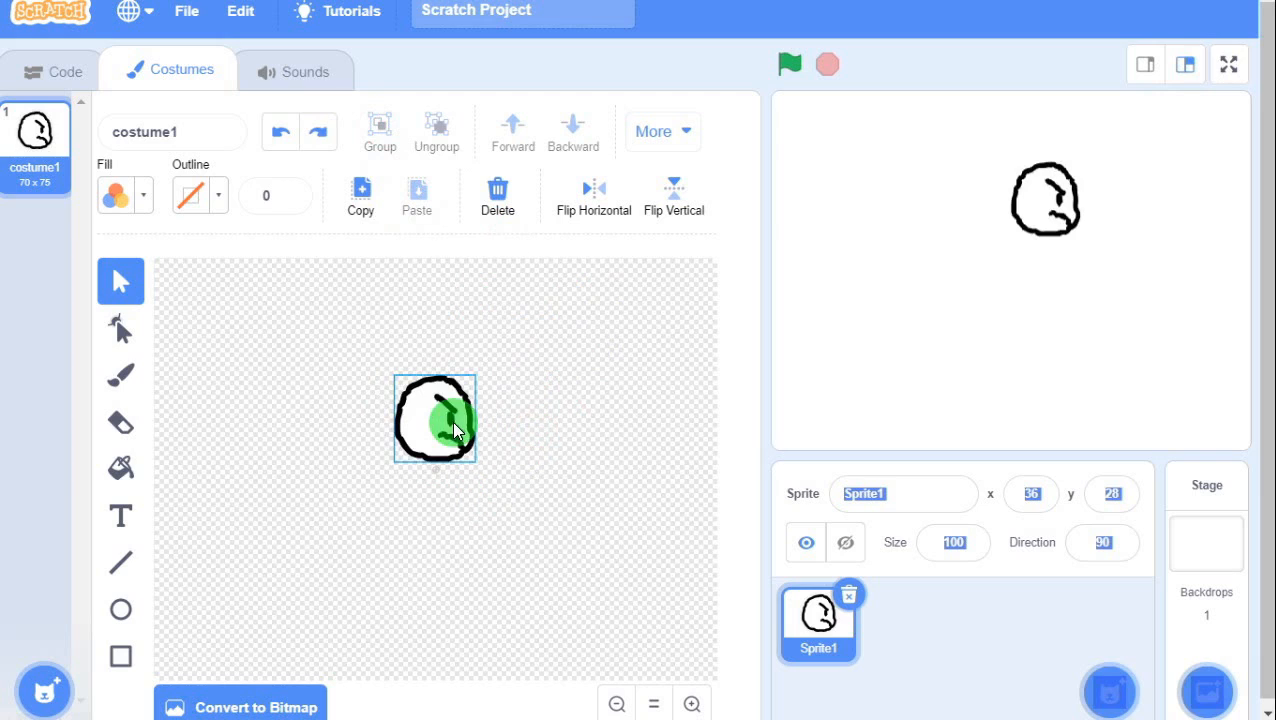
Set the brush colour to black with saturation, brightness and colour at 0.
{"action": "left_click", "coordinate": [125, 388]}
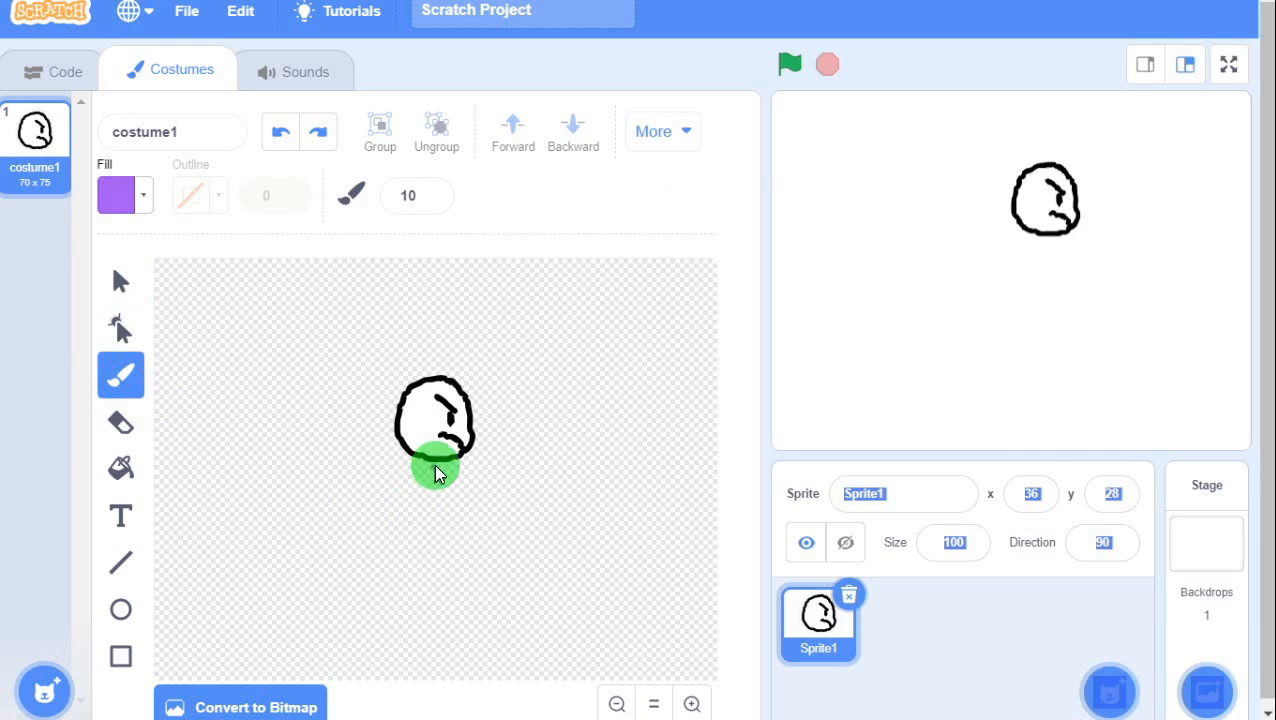
{"action": "left_click", "coordinate": [115, 198]}
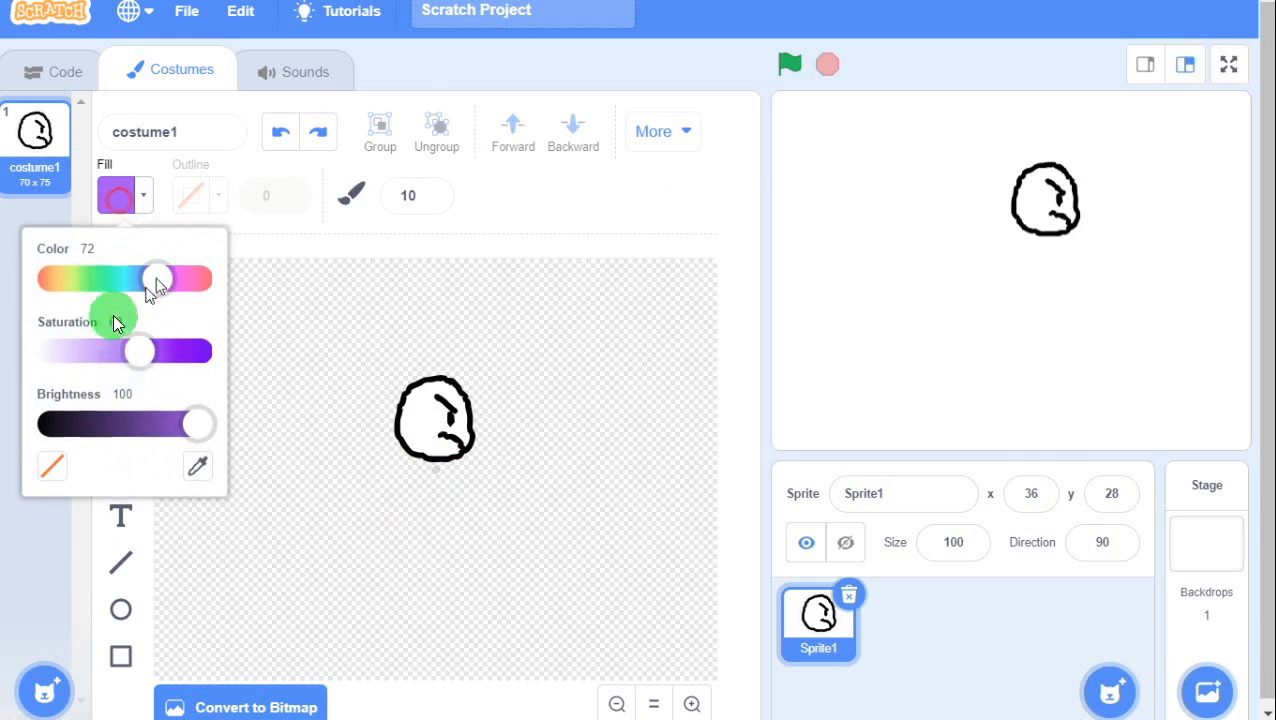
{"action": "left_click_drag", "start_coordinate": [135, 352], "coordinate": [25, 348]}
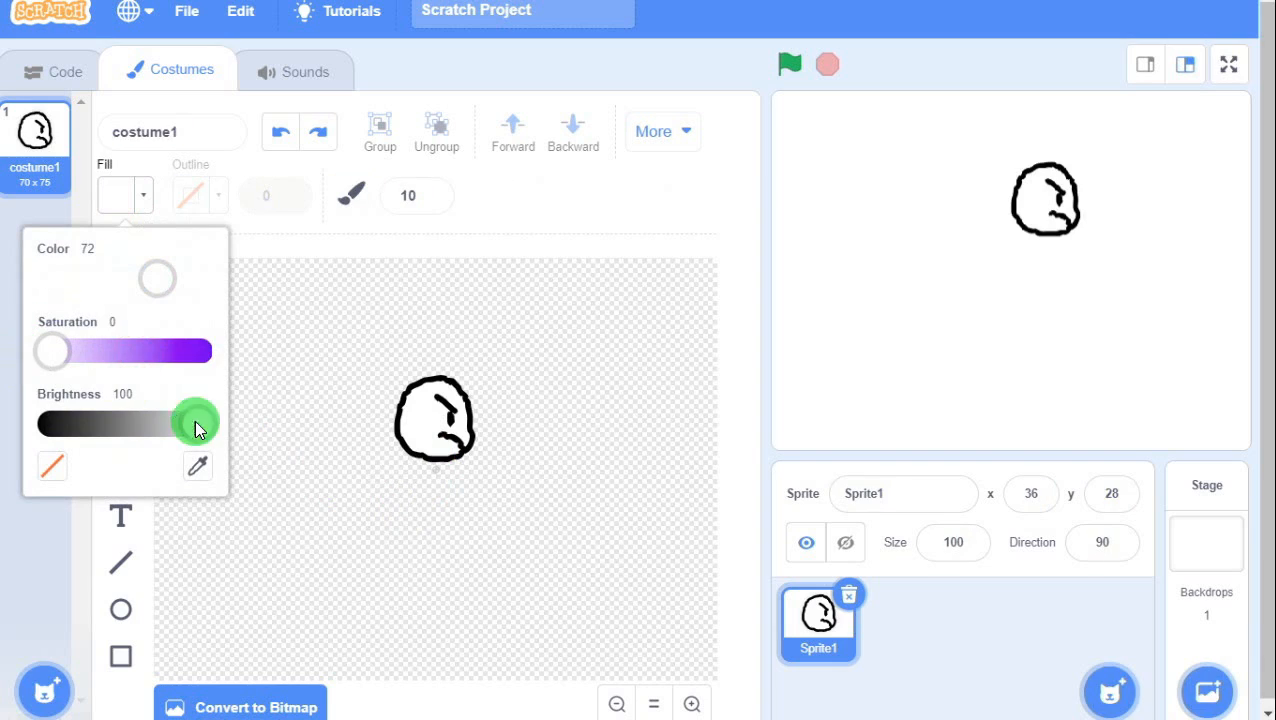
{"action": "left_click_drag", "start_coordinate": [201, 430], "coordinate": [18, 425]}
{"action": "left_click_drag", "start_coordinate": [158, 285], "coordinate": [31, 286]}
{"action": "left_click", "coordinate": [312, 418]}
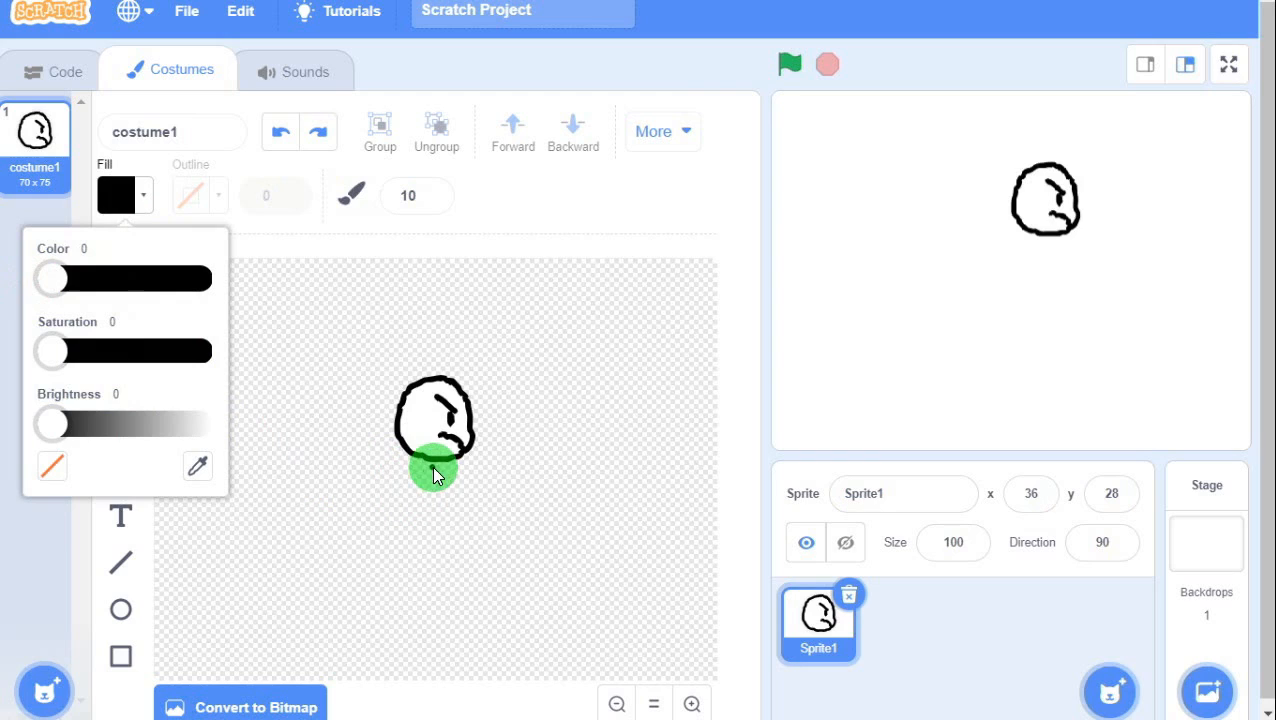
Paint a black leg line extending down-left from the bottom of the head.
{"action": "left_click_drag", "start_coordinate": [430, 463], "coordinate": [406, 518]}
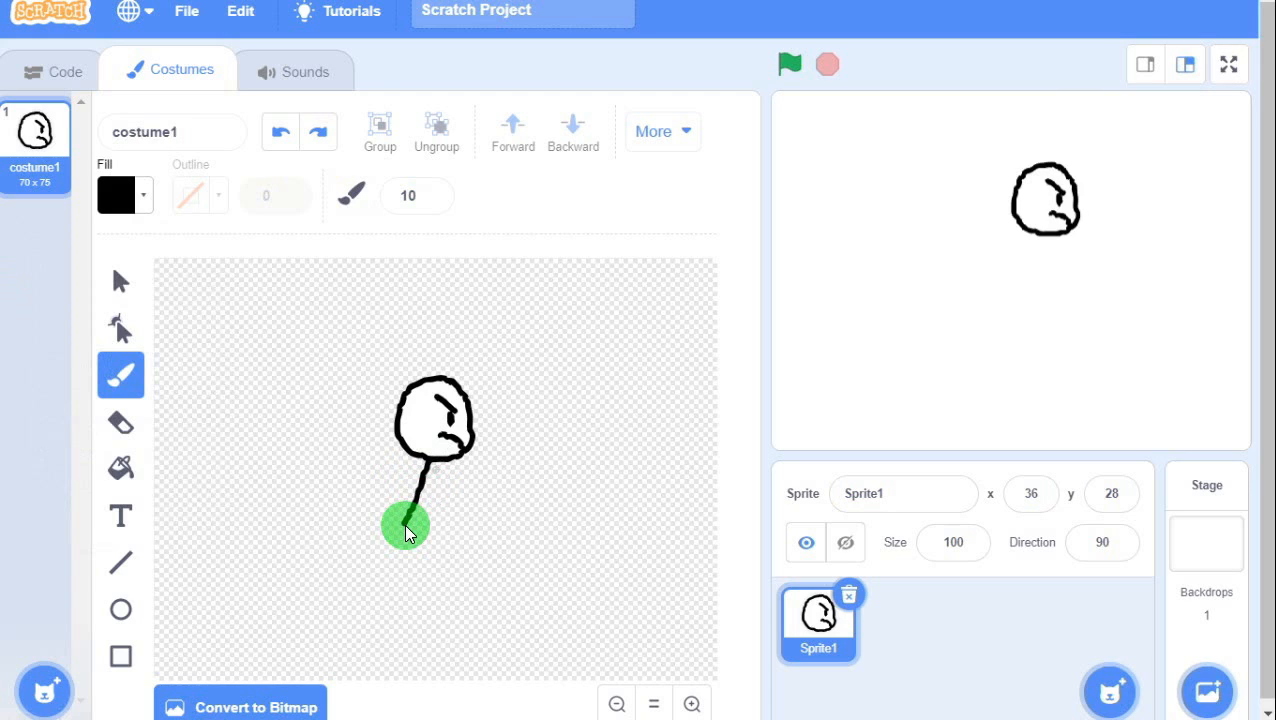
{"action": "key", "text": "ctrl+z"}
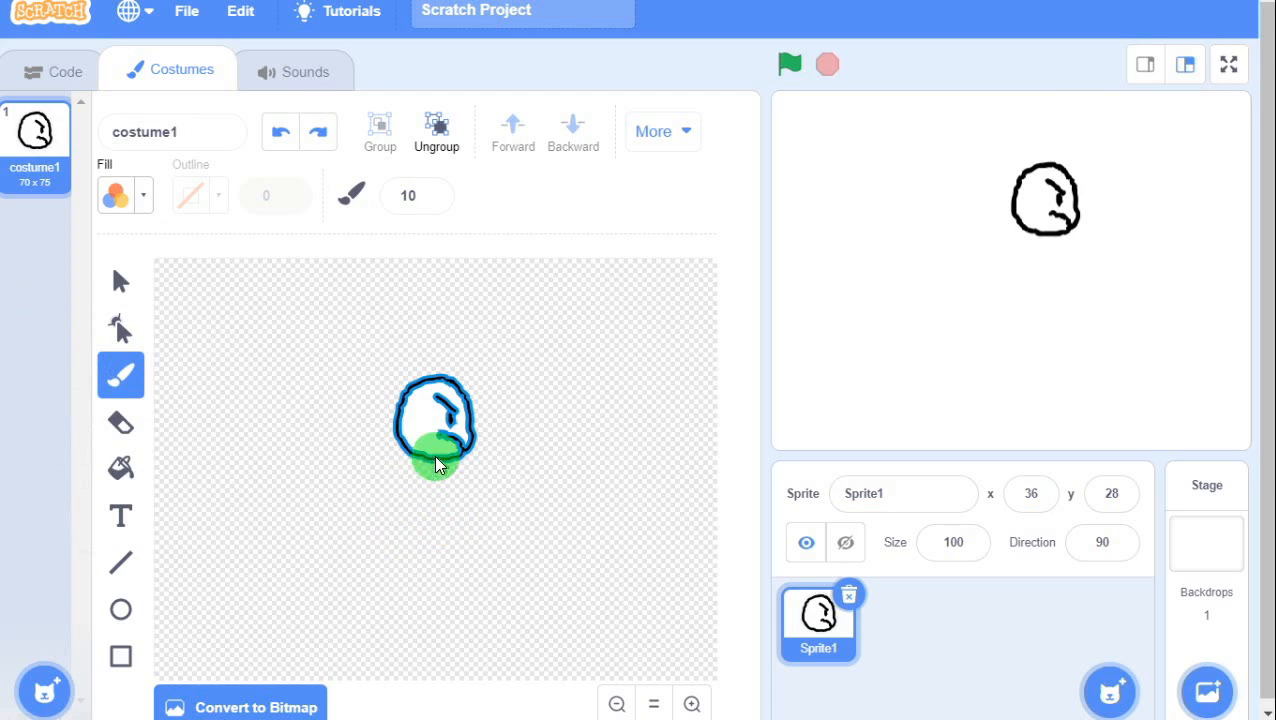
{"action": "left_click_drag", "start_coordinate": [397, 522], "coordinate": [399, 520]}
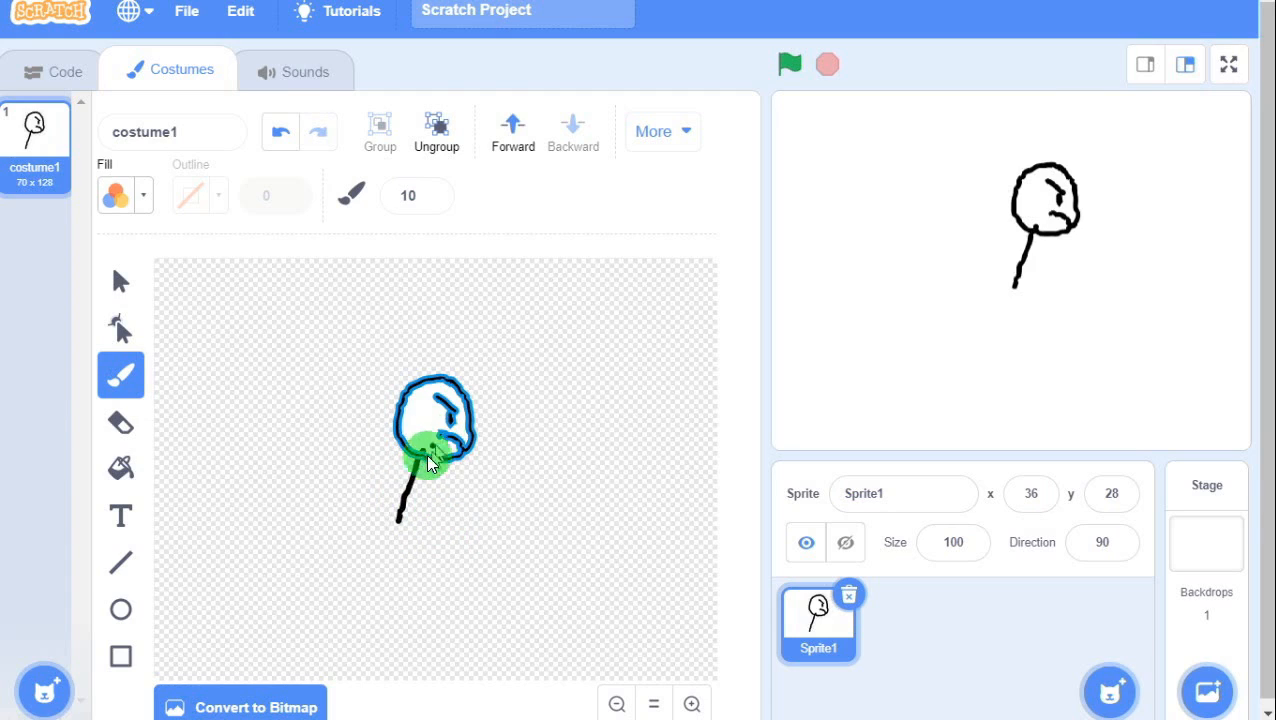
{"action": "left_click", "coordinate": [281, 138]}
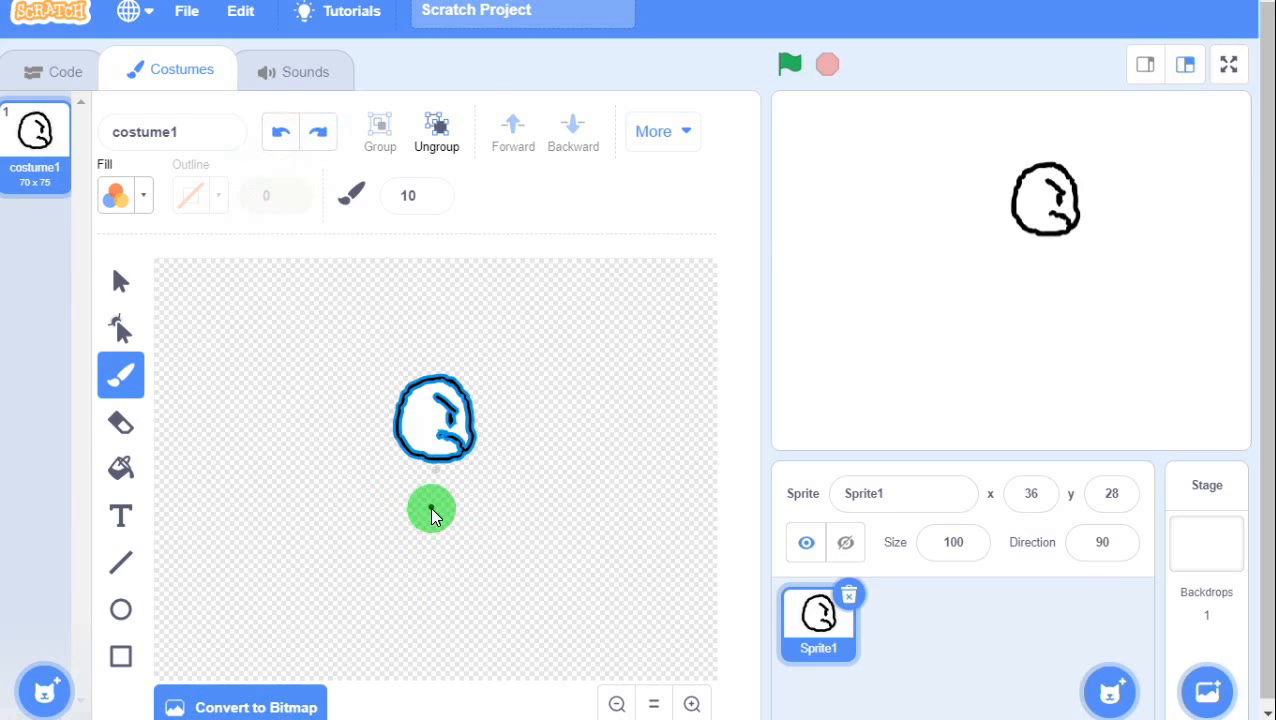
{"action": "left_click", "coordinate": [320, 126]}
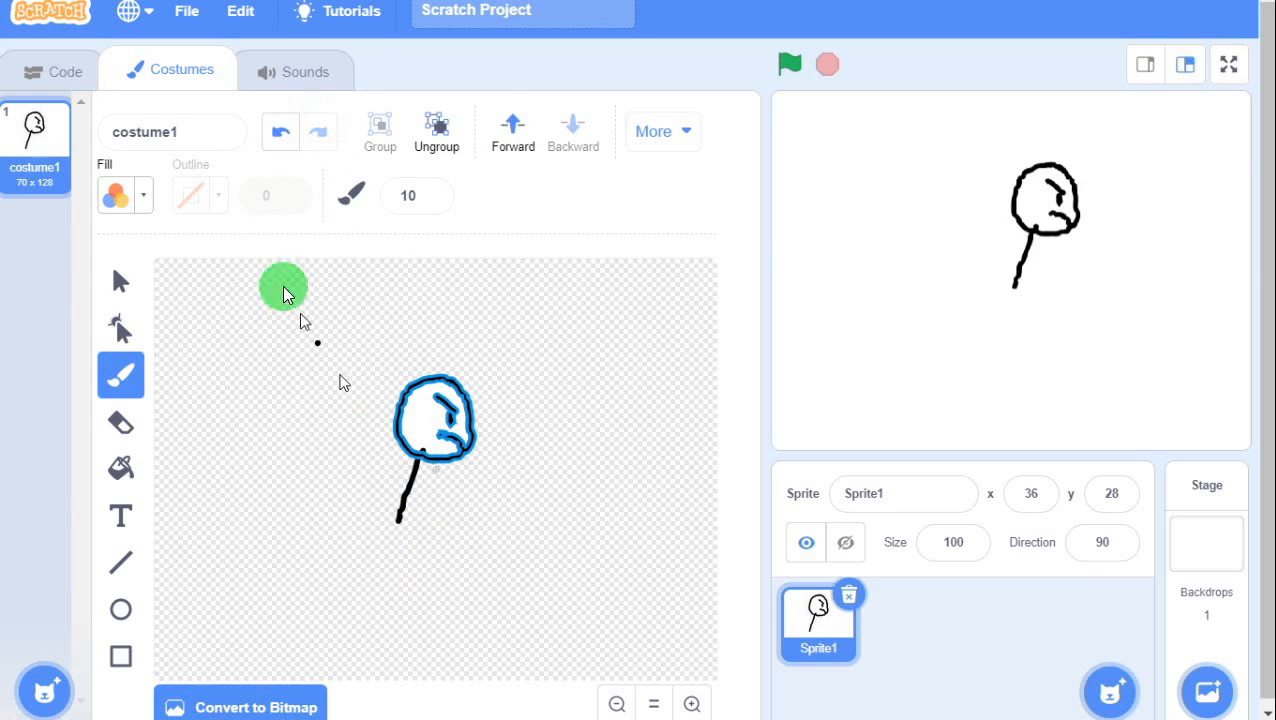
{"action": "left_click", "coordinate": [121, 281]}
Try moving the leg line and painting a second leg and an arm, undoing the extra strokes.
{"action": "left_click", "coordinate": [399, 517]}
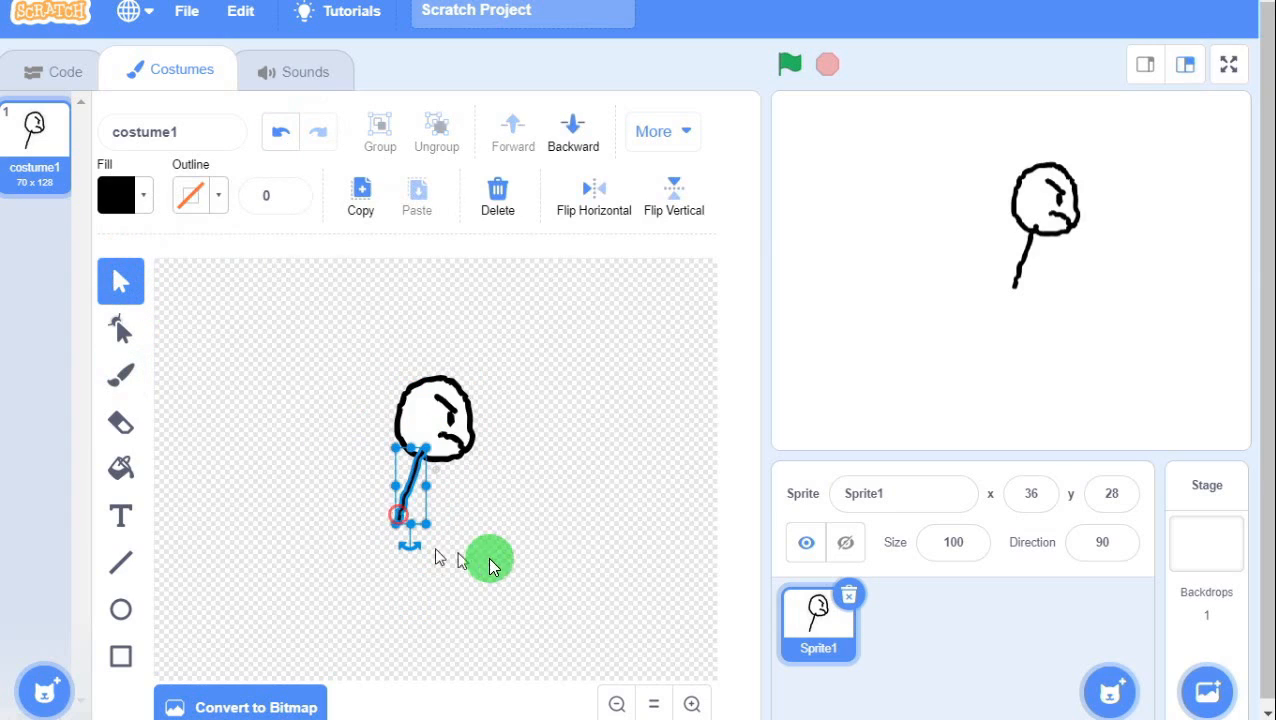
{"action": "left_click", "coordinate": [387, 136]}
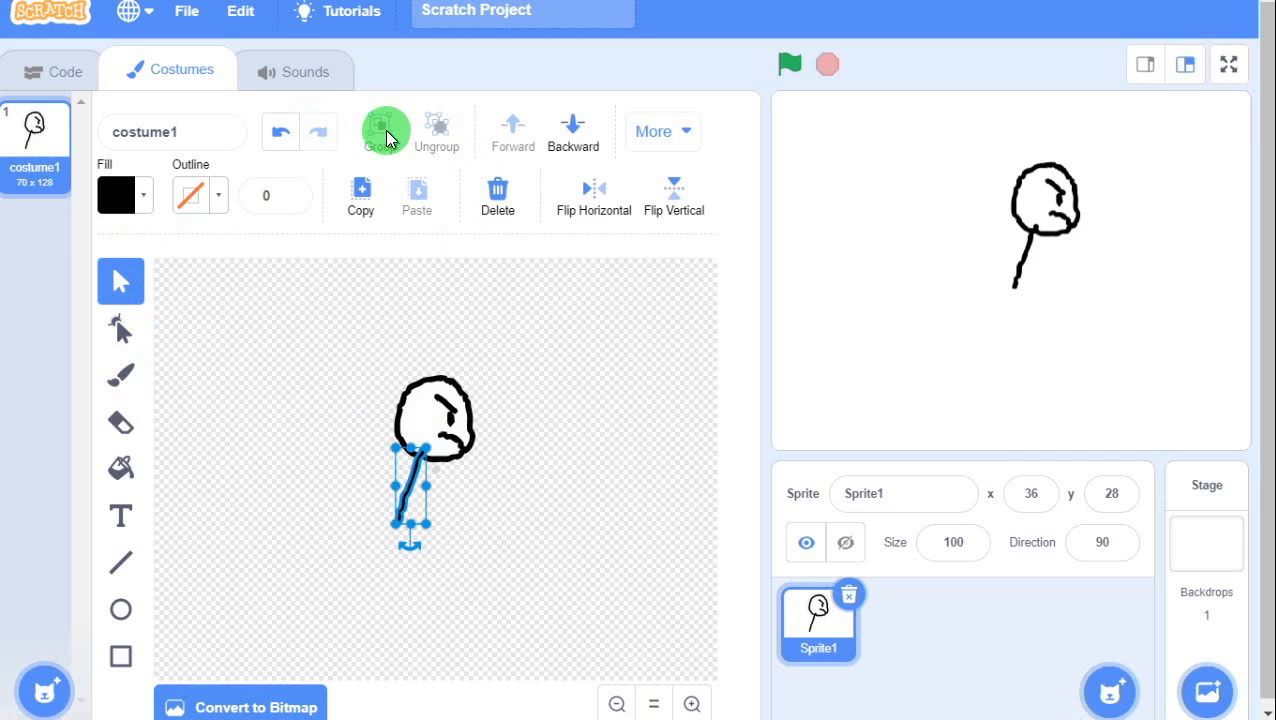
{"action": "left_click", "coordinate": [470, 309]}
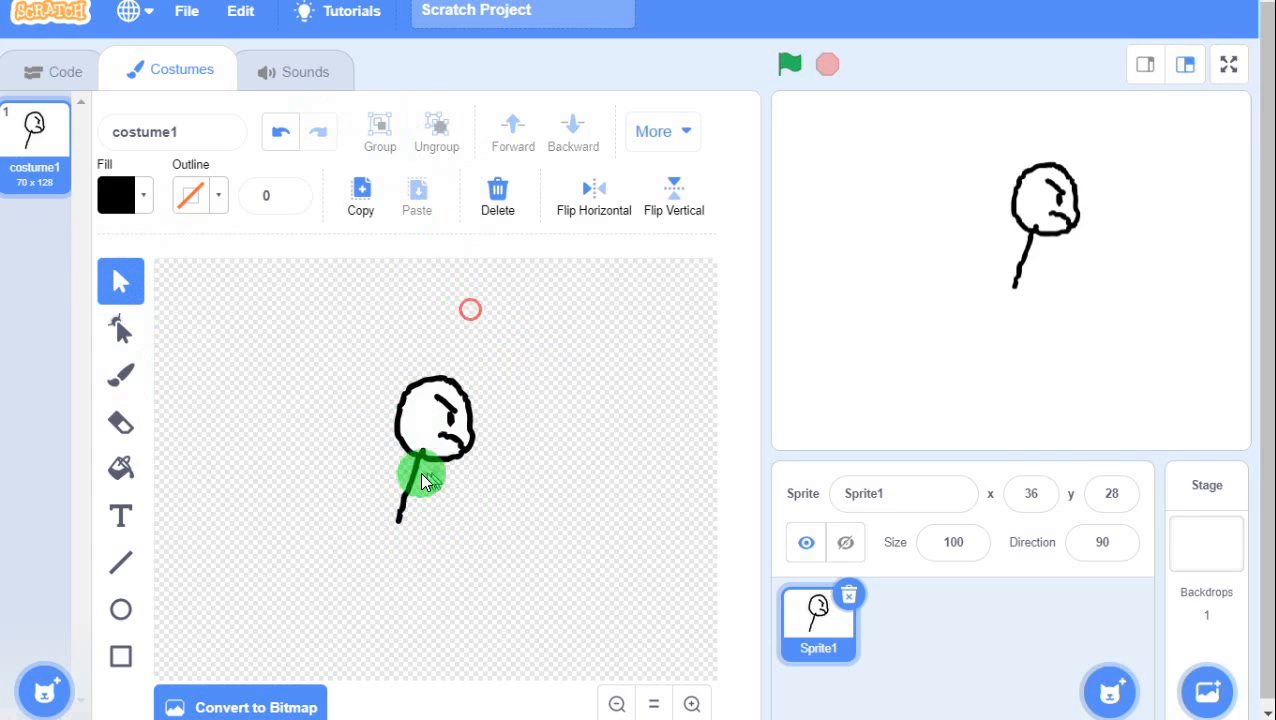
{"action": "left_click_drag", "start_coordinate": [412, 479], "coordinate": [405, 488]}
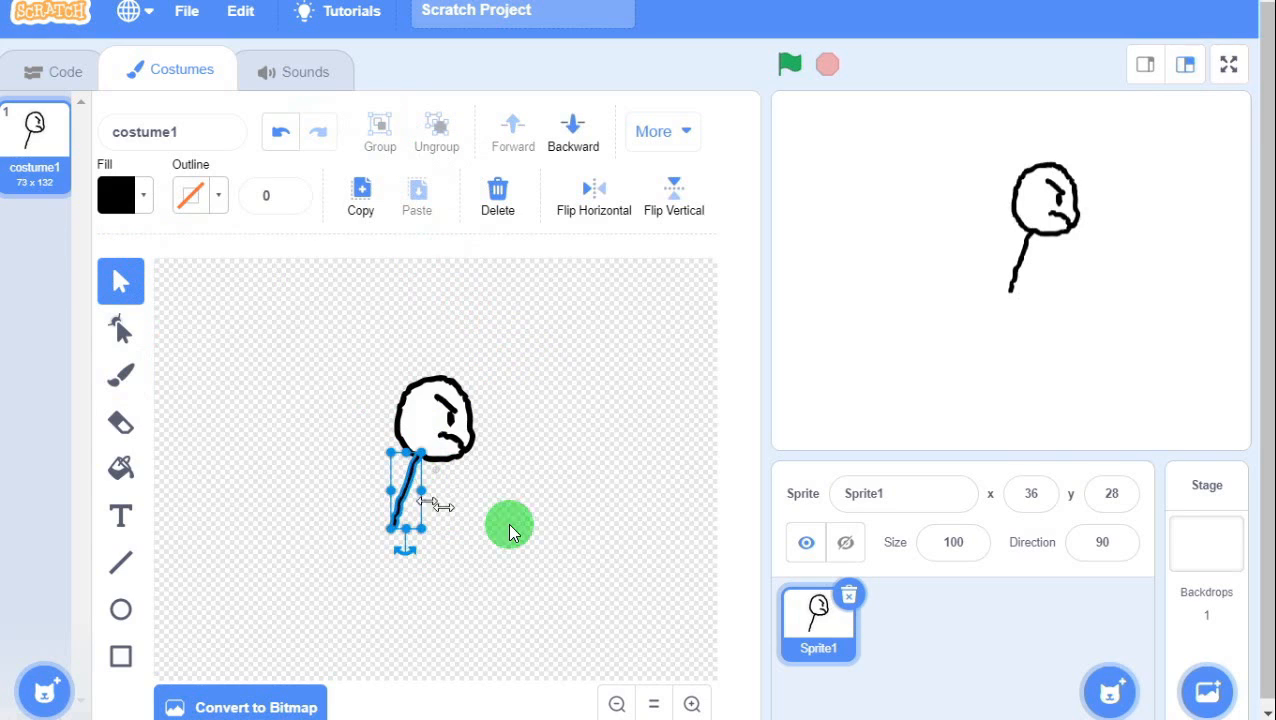
{"action": "left_click", "coordinate": [521, 522]}
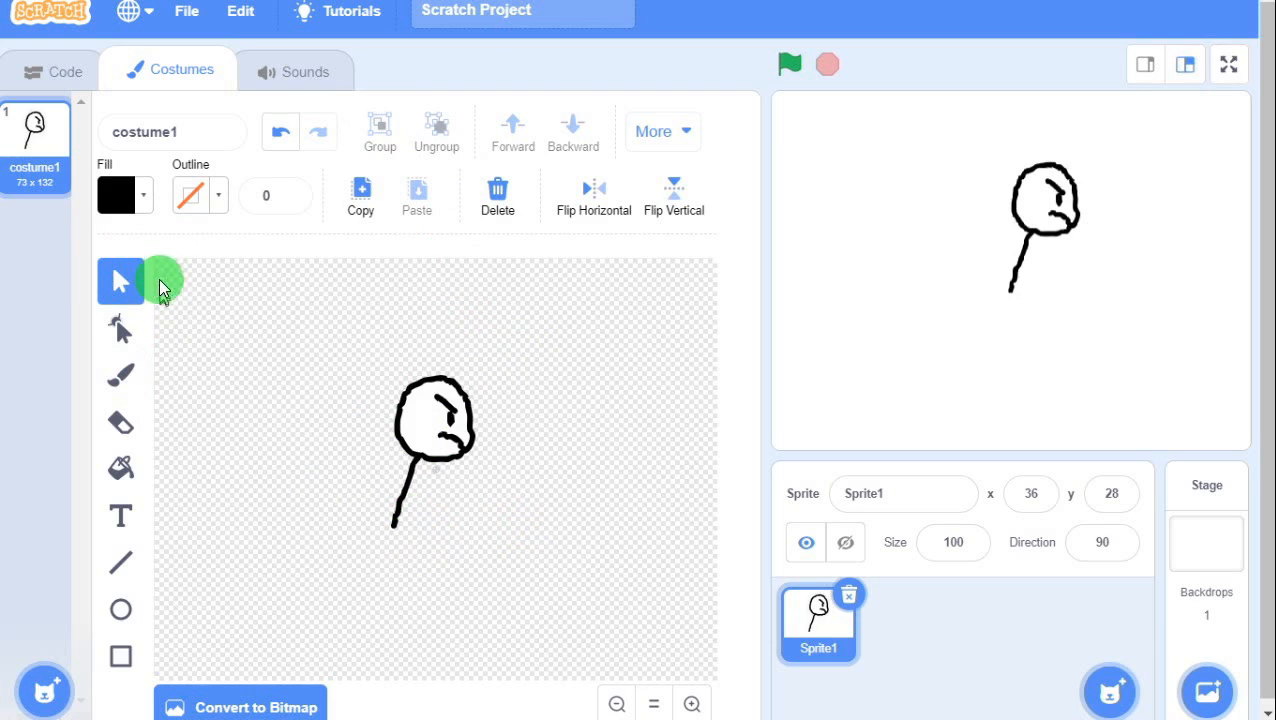
{"action": "left_click", "coordinate": [115, 385]}
{"action": "left_click_drag", "start_coordinate": [418, 462], "coordinate": [447, 506]}
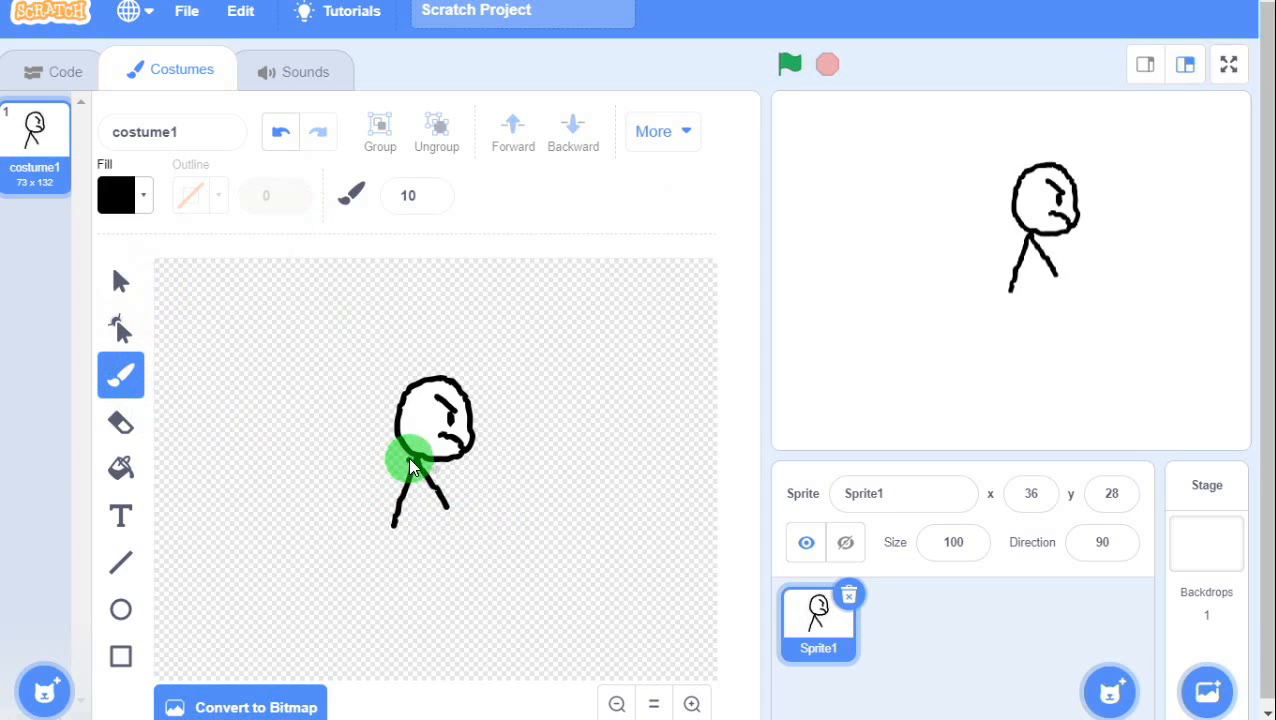
{"action": "key", "text": "ctrl+z"}
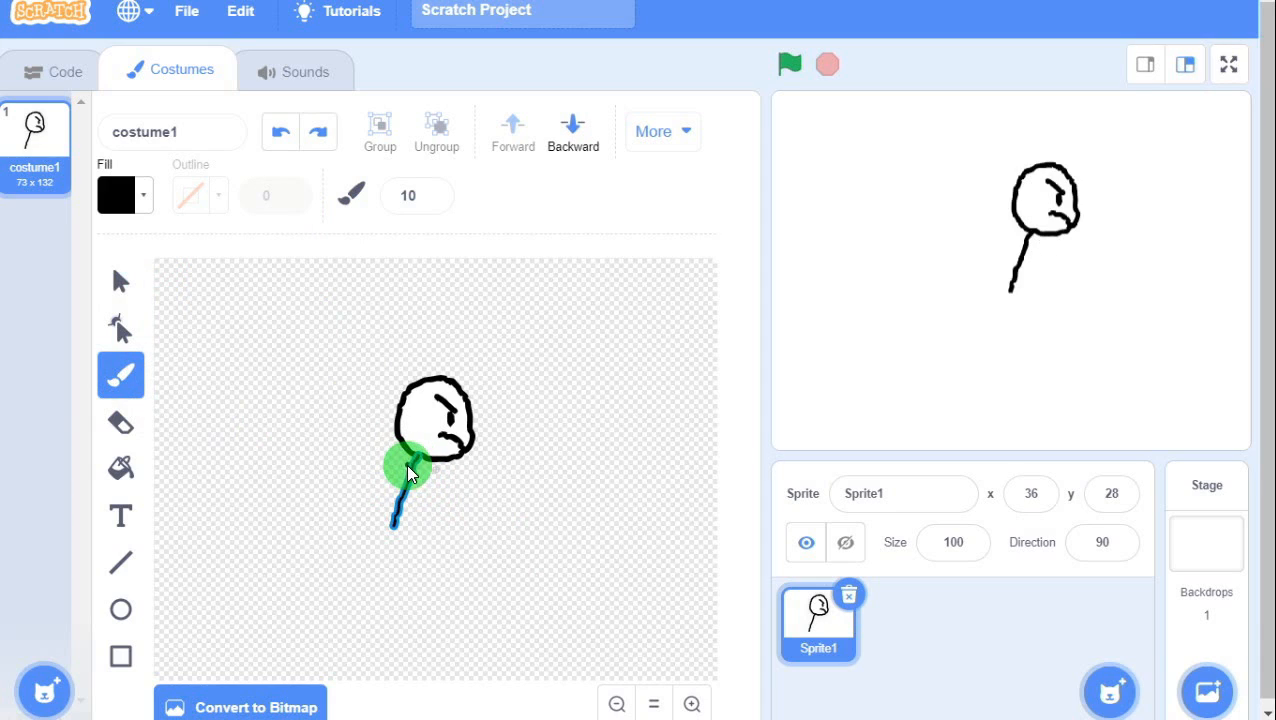
{"action": "left_click_drag", "start_coordinate": [406, 464], "coordinate": [370, 487]}
{"action": "key", "text": "ctrl+z"}
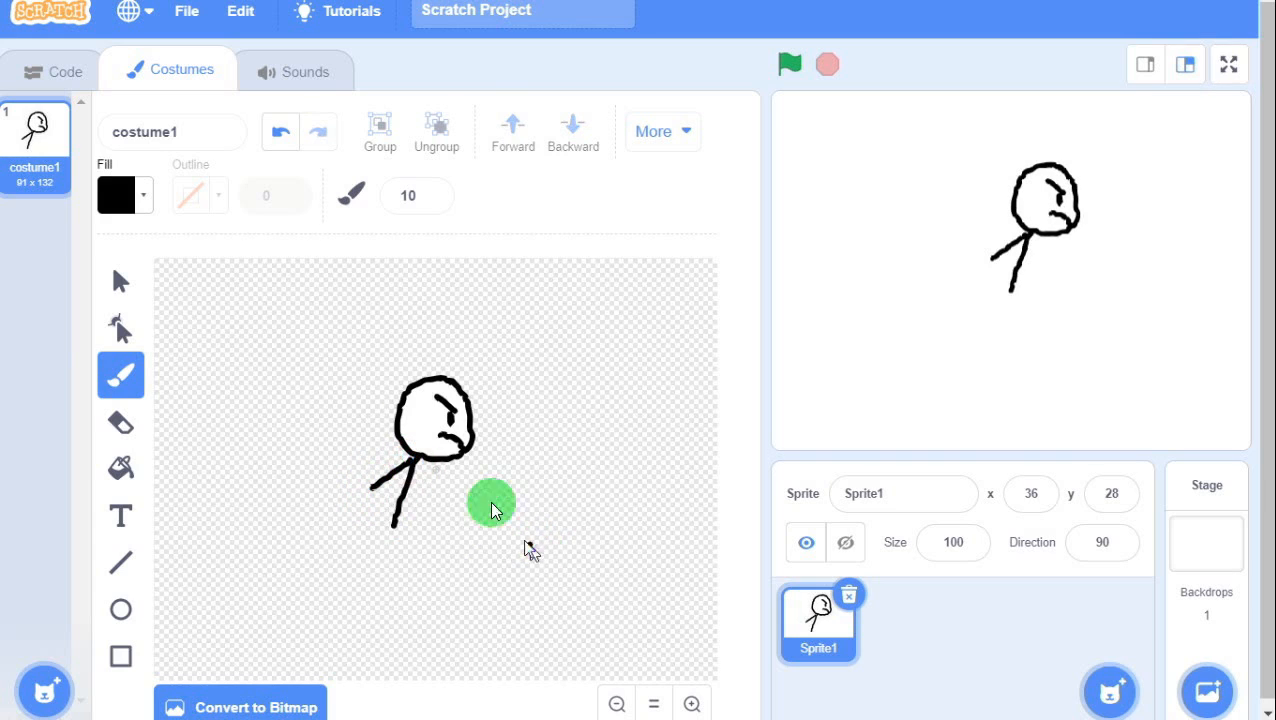
Delete the leg line, leaving only the head in the 70 x 75 costume.
{"action": "left_click", "coordinate": [120, 280]}
{"action": "left_click", "coordinate": [412, 514]}
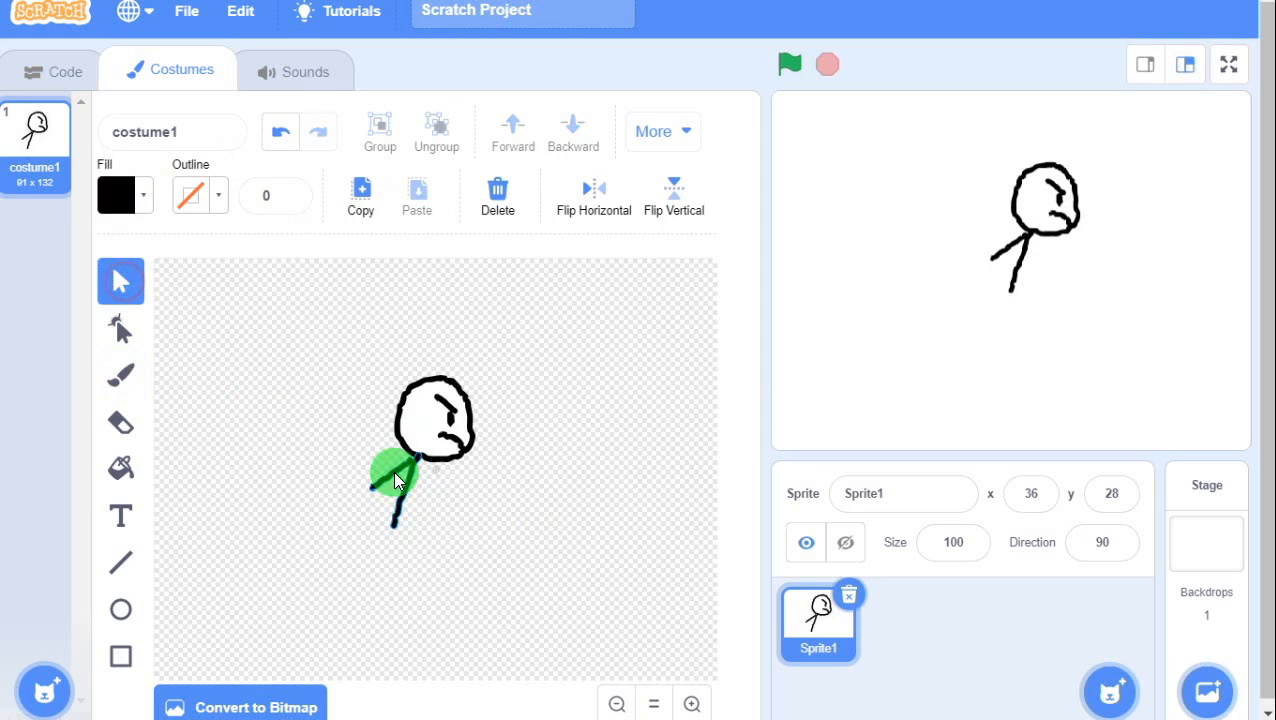
{"action": "left_click_drag", "start_coordinate": [395, 473], "coordinate": [389, 481]}
{"action": "key", "text": "ctrl+z"}
{"action": "key", "text": "ctrl+z"}
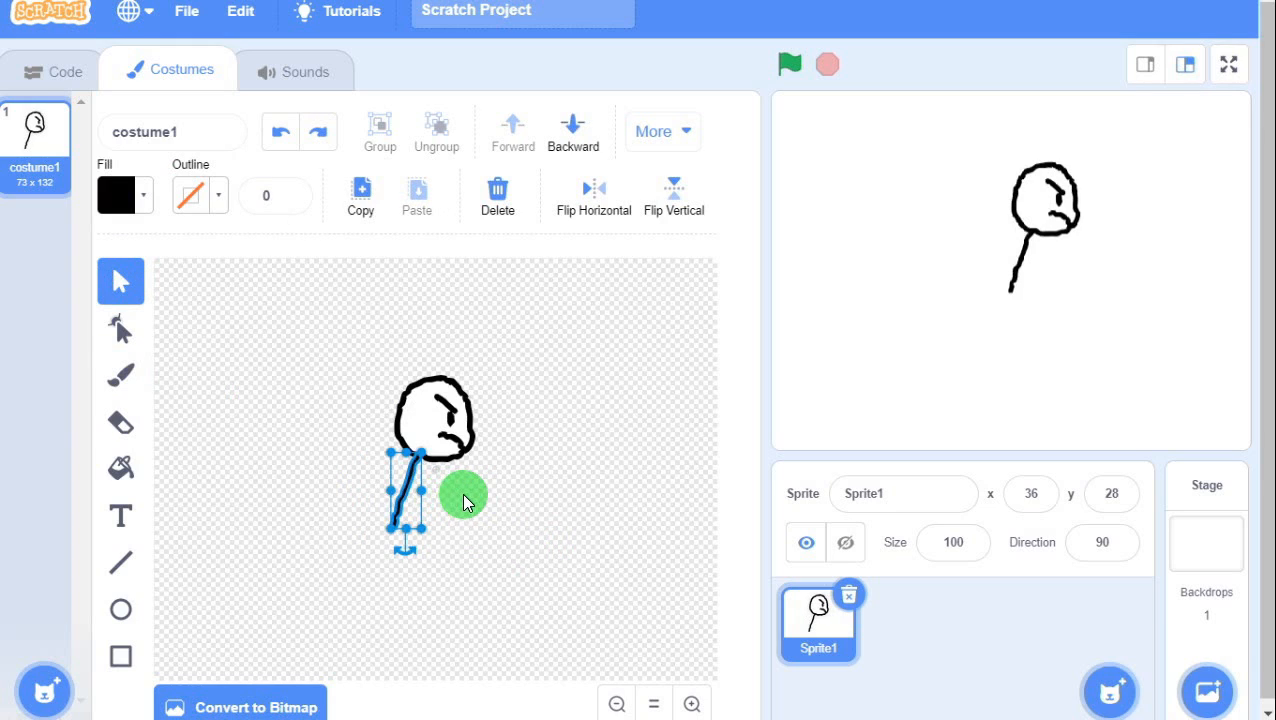
{"action": "key", "text": "ctrl+z"}
{"action": "left_click", "coordinate": [486, 496]}
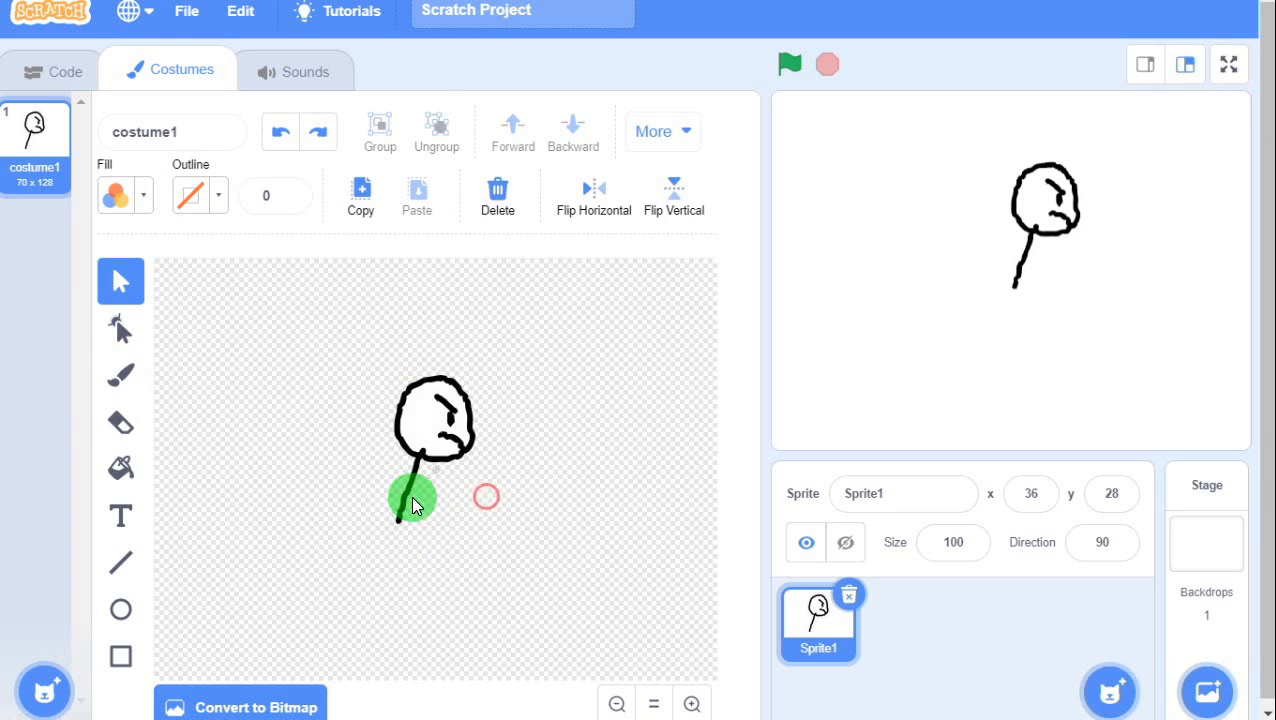
{"action": "left_click", "coordinate": [405, 499]}
{"action": "key", "text": "Delete"}
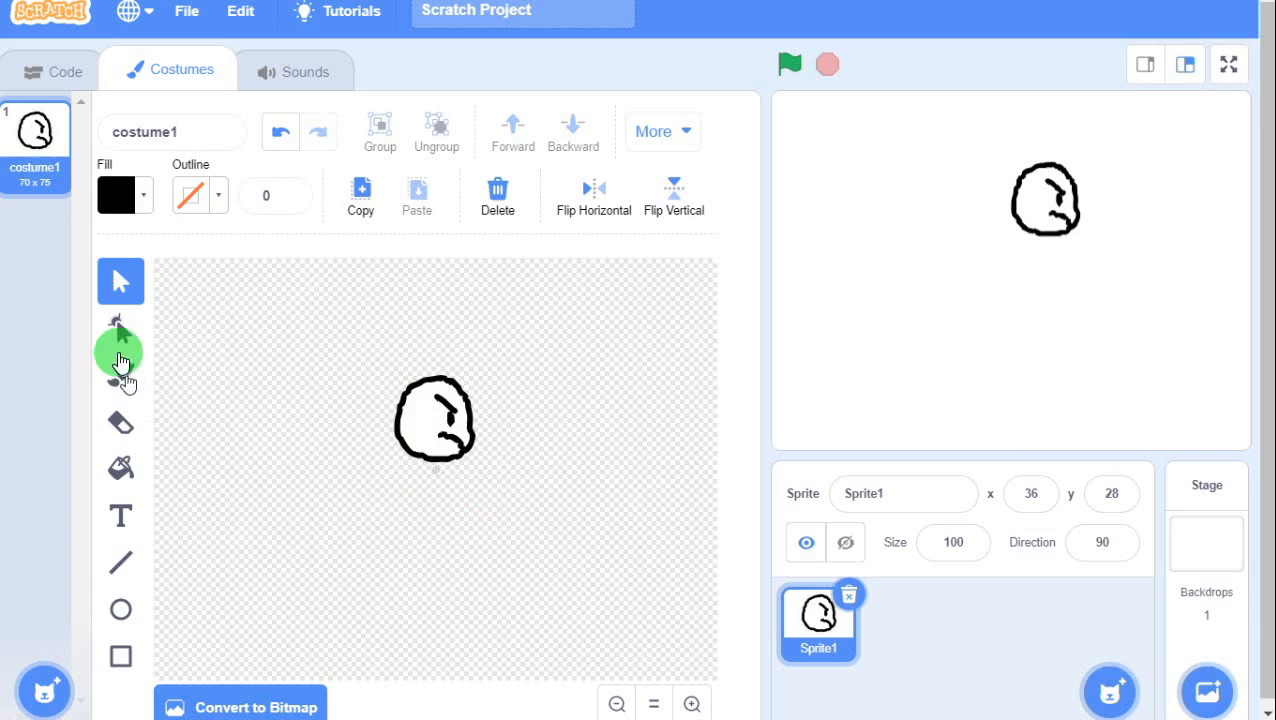
Draw both sides of the leg below the head and fill the outline solid black.
{"action": "left_click", "coordinate": [121, 376]}
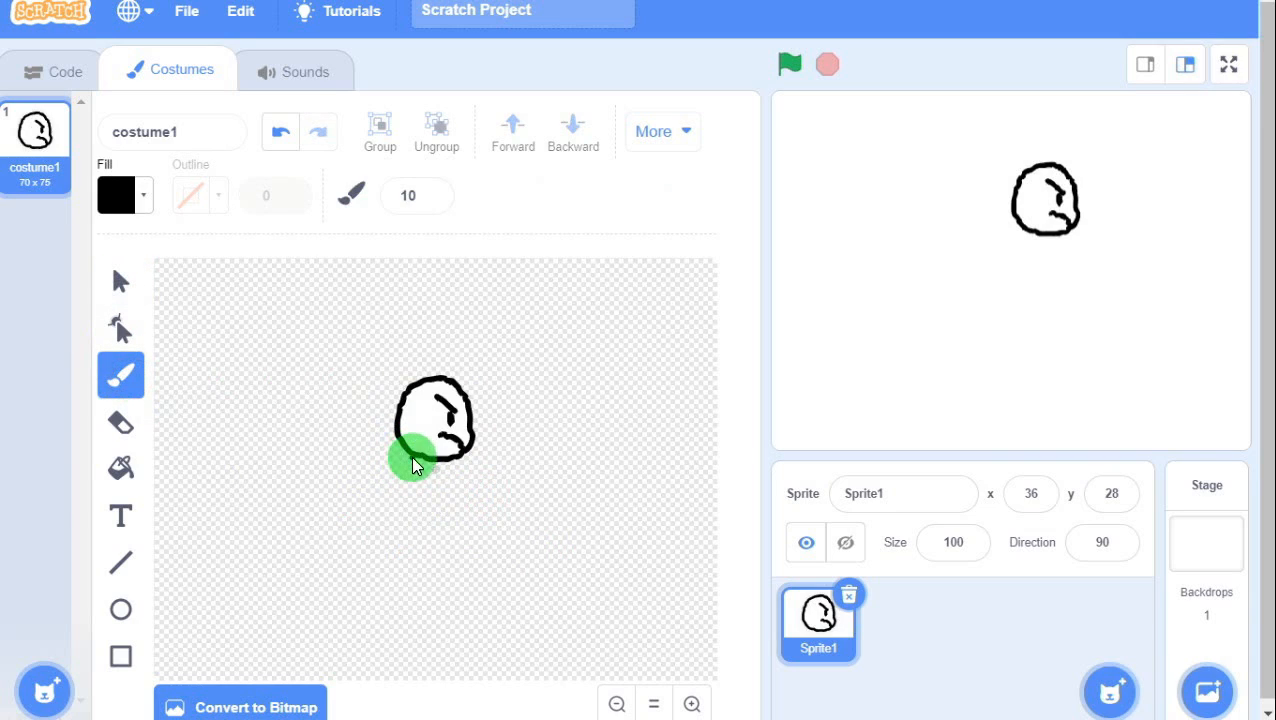
{"action": "left_click_drag", "start_coordinate": [409, 470], "coordinate": [384, 526]}
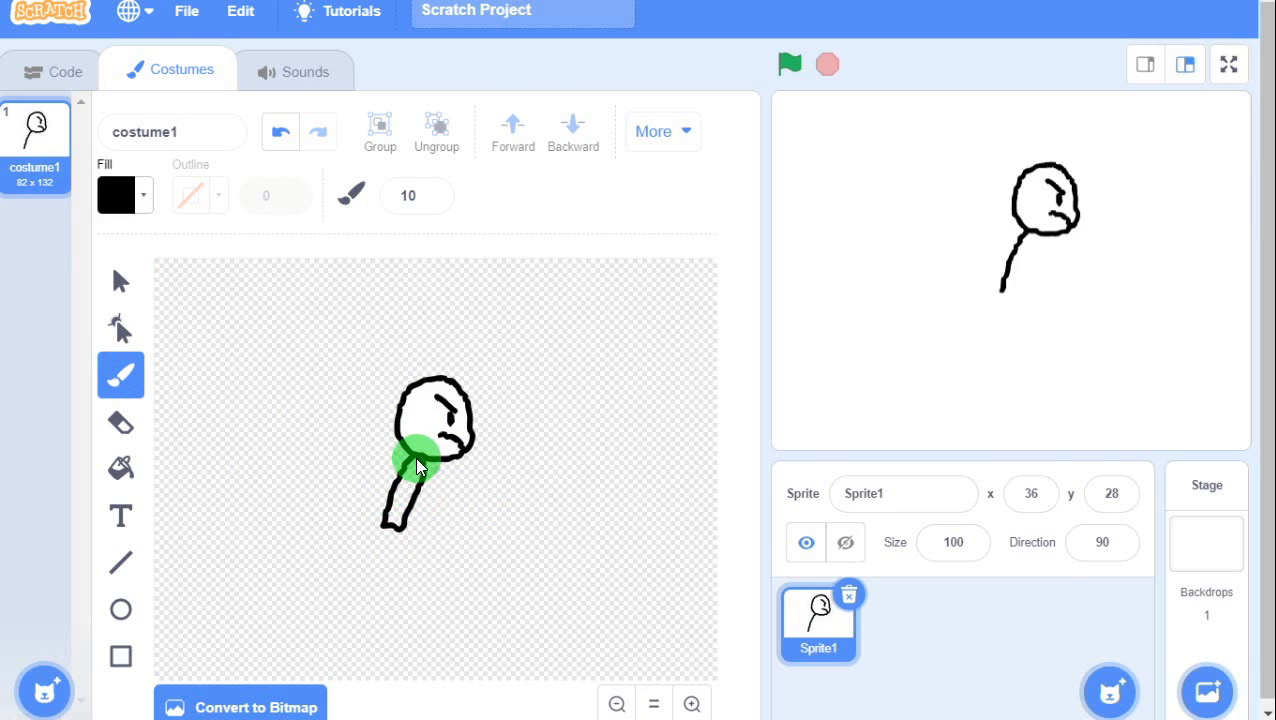
{"action": "left_click_drag", "start_coordinate": [413, 468], "coordinate": [404, 526]}
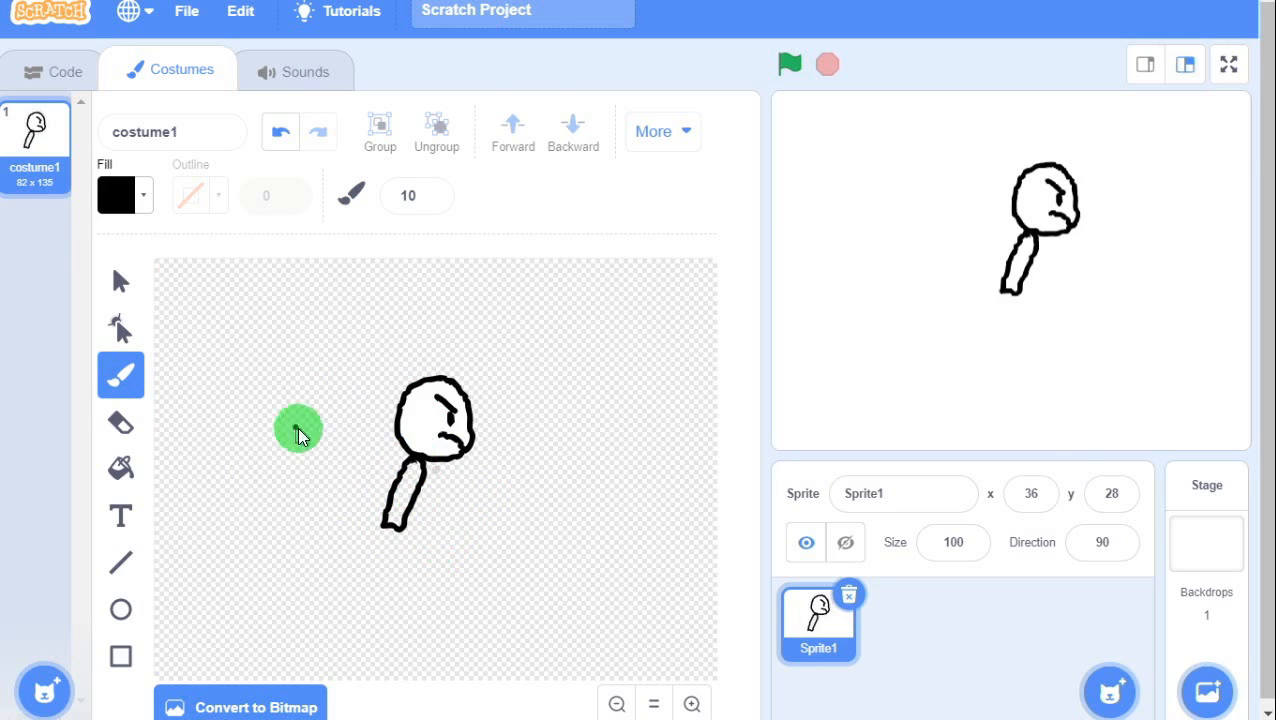
{"action": "left_click", "coordinate": [119, 470]}
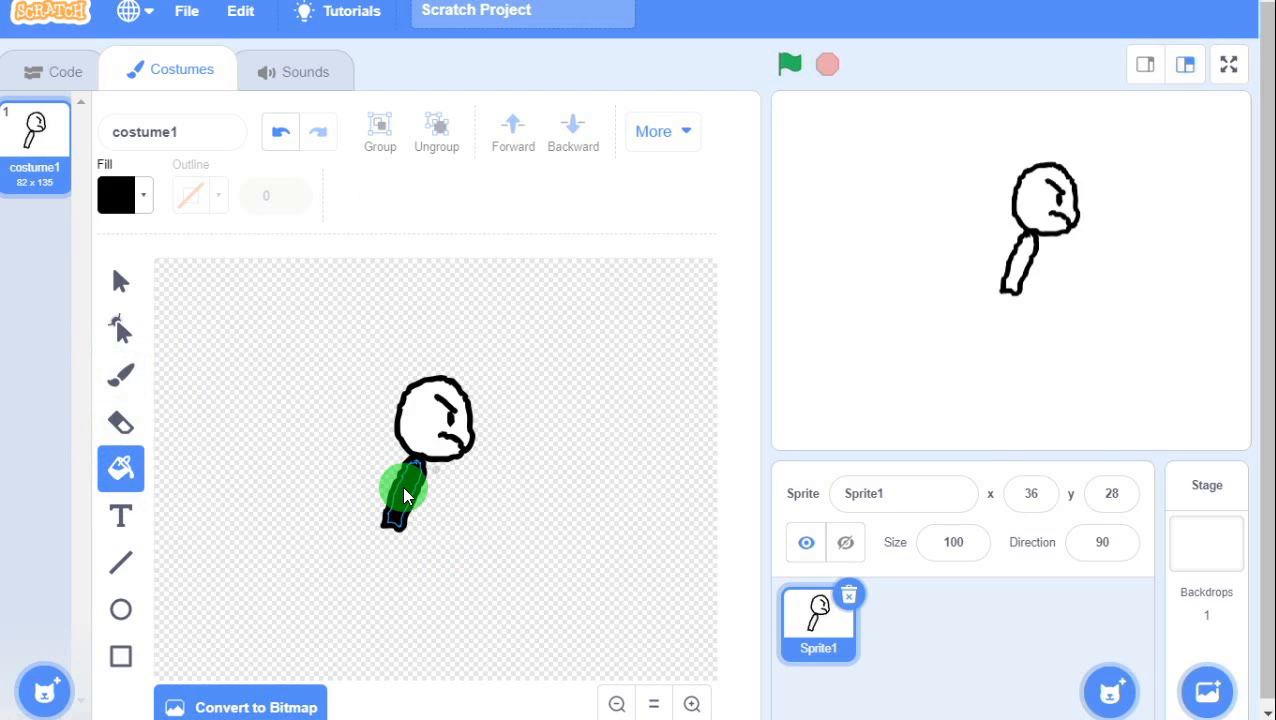
{"action": "left_click", "coordinate": [402, 485]}
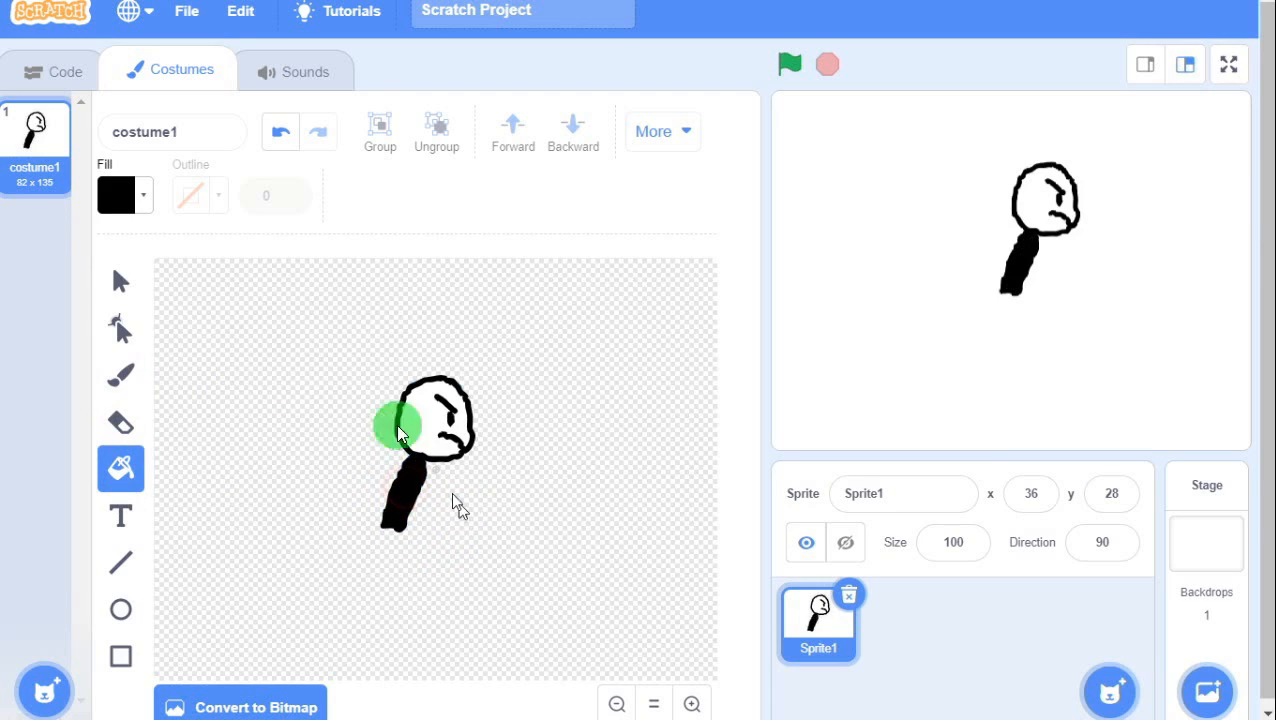
Check the filled black leg shape by selecting and deselecting it.
{"action": "left_click", "coordinate": [119, 283]}
{"action": "left_click", "coordinate": [419, 492]}
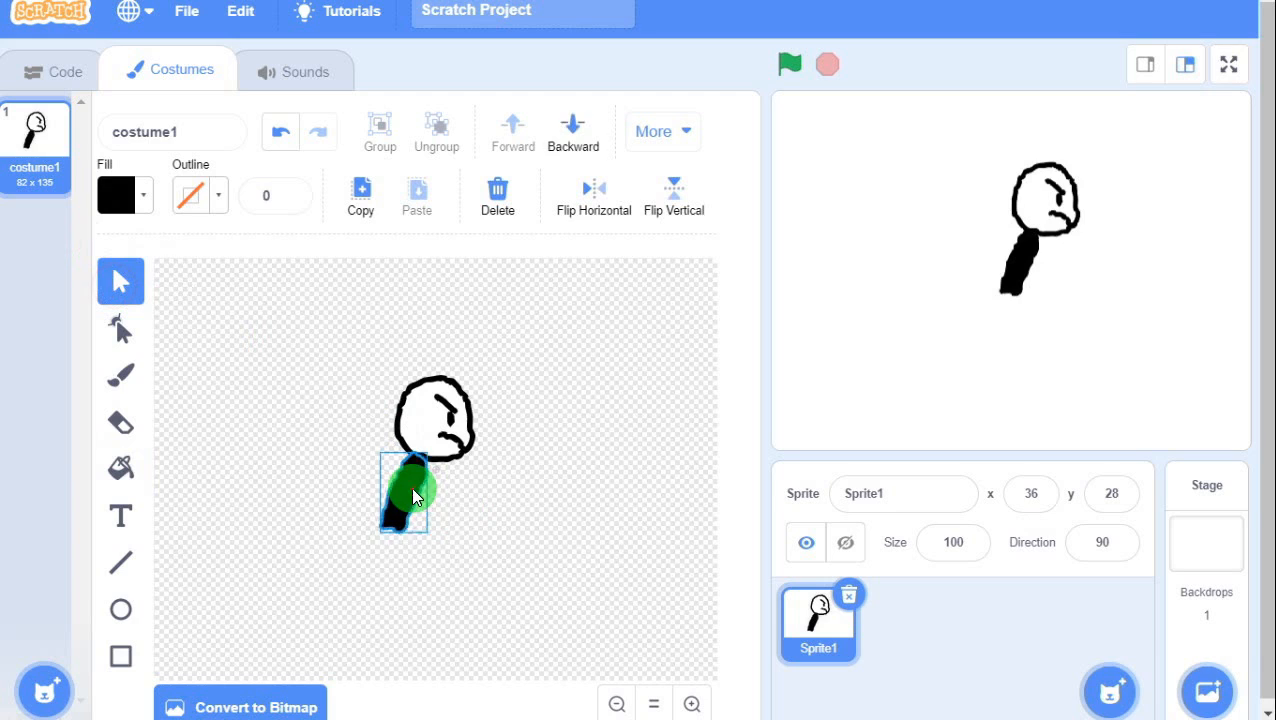
{"action": "left_click", "coordinate": [437, 517]}
{"action": "left_click_drag", "start_coordinate": [442, 533], "coordinate": [346, 484]}
{"action": "left_click", "coordinate": [491, 522]}
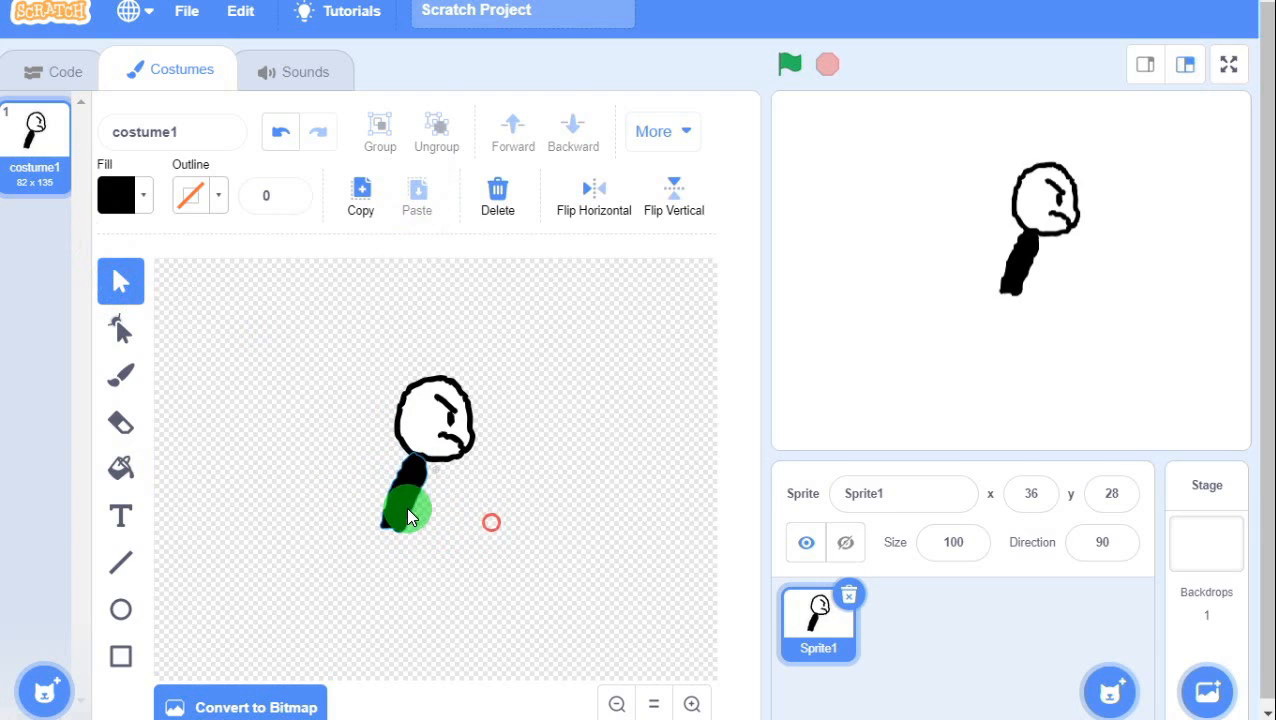
{"action": "left_click", "coordinate": [406, 514]}
{"action": "left_click", "coordinate": [467, 510]}
{"action": "left_click", "coordinate": [121, 373]}
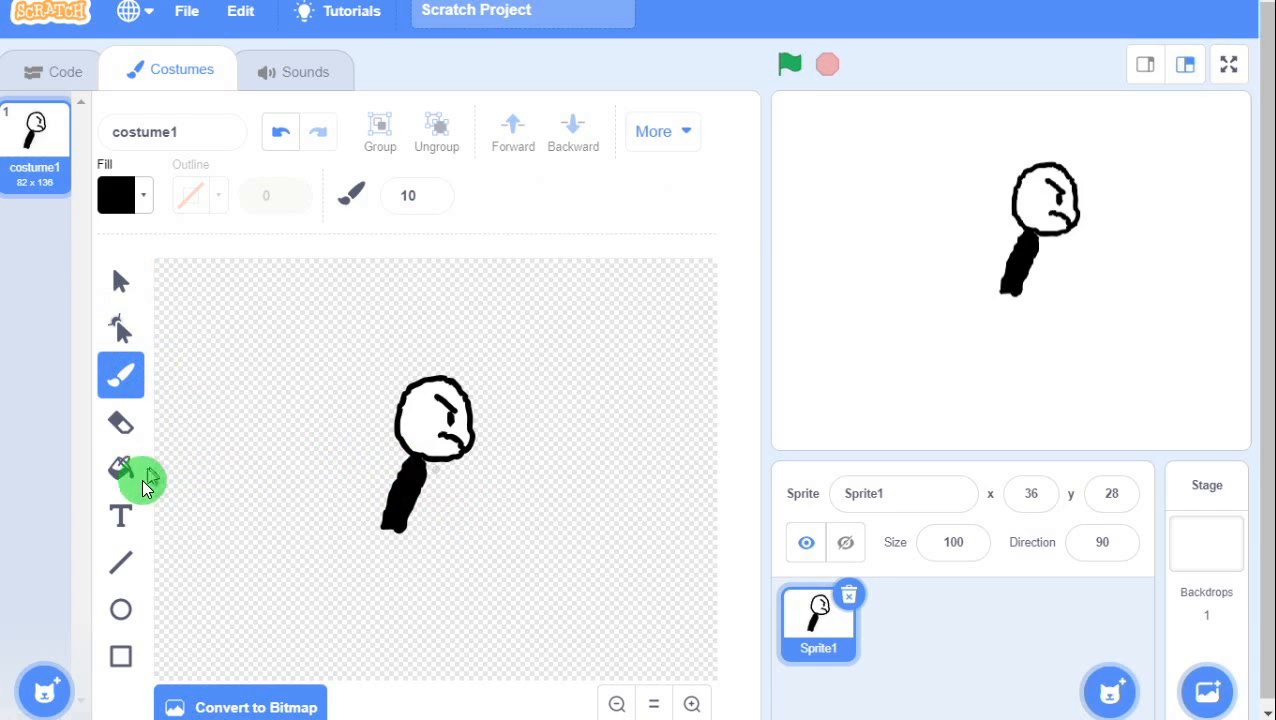
Set a grey fill with saturation 0 and test a grey stroke on the body, then undo it.
{"action": "left_click", "coordinate": [116, 197]}
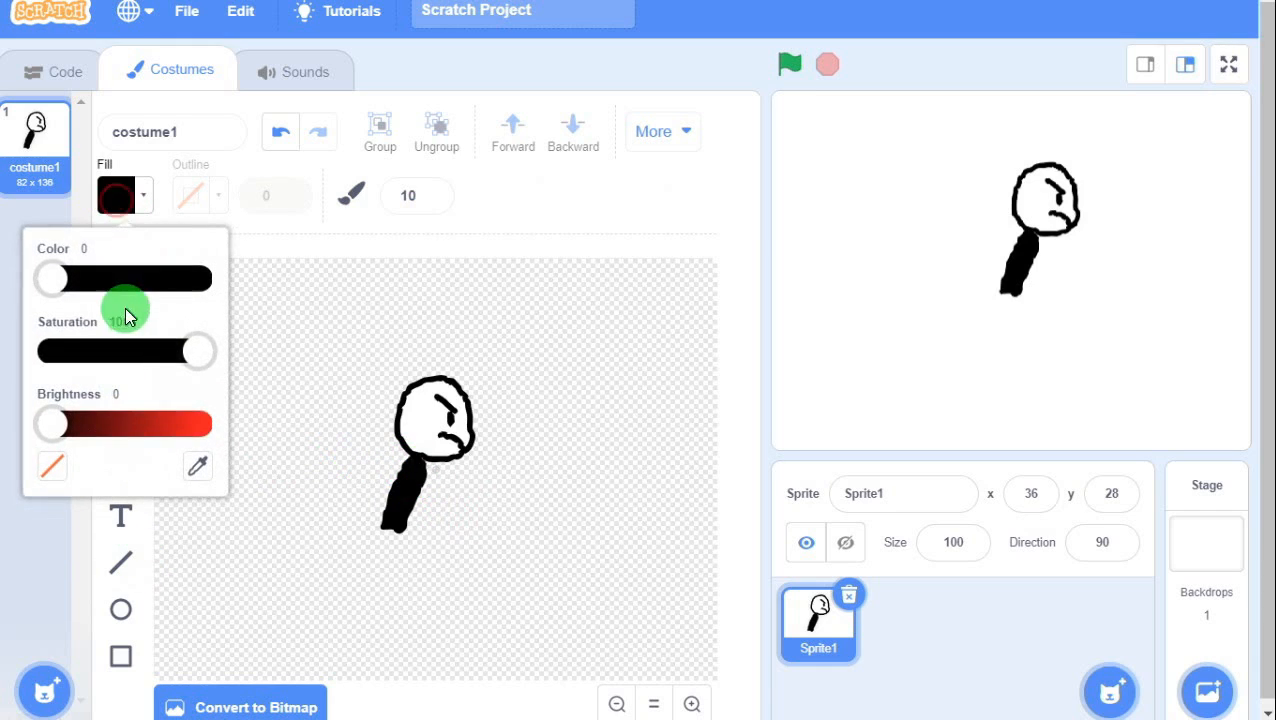
{"action": "left_click_drag", "start_coordinate": [197, 352], "coordinate": [31, 369]}
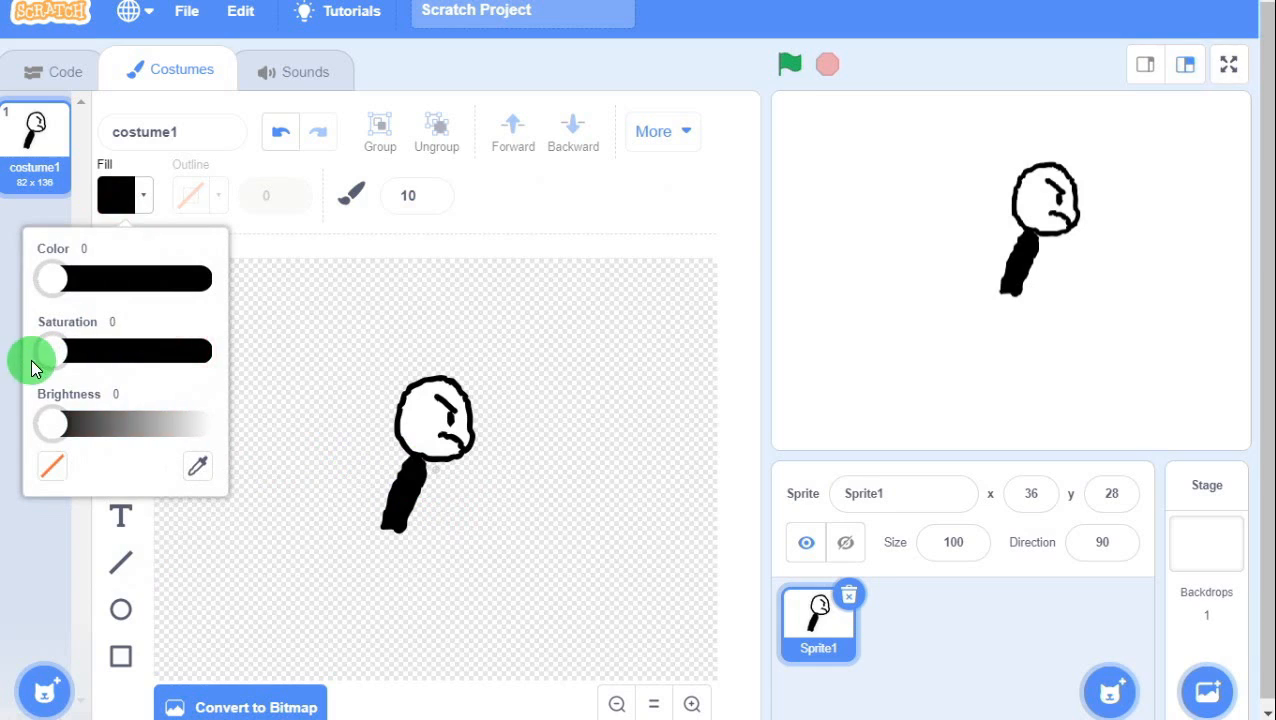
{"action": "left_click_drag", "start_coordinate": [218, 436], "coordinate": [198, 436]}
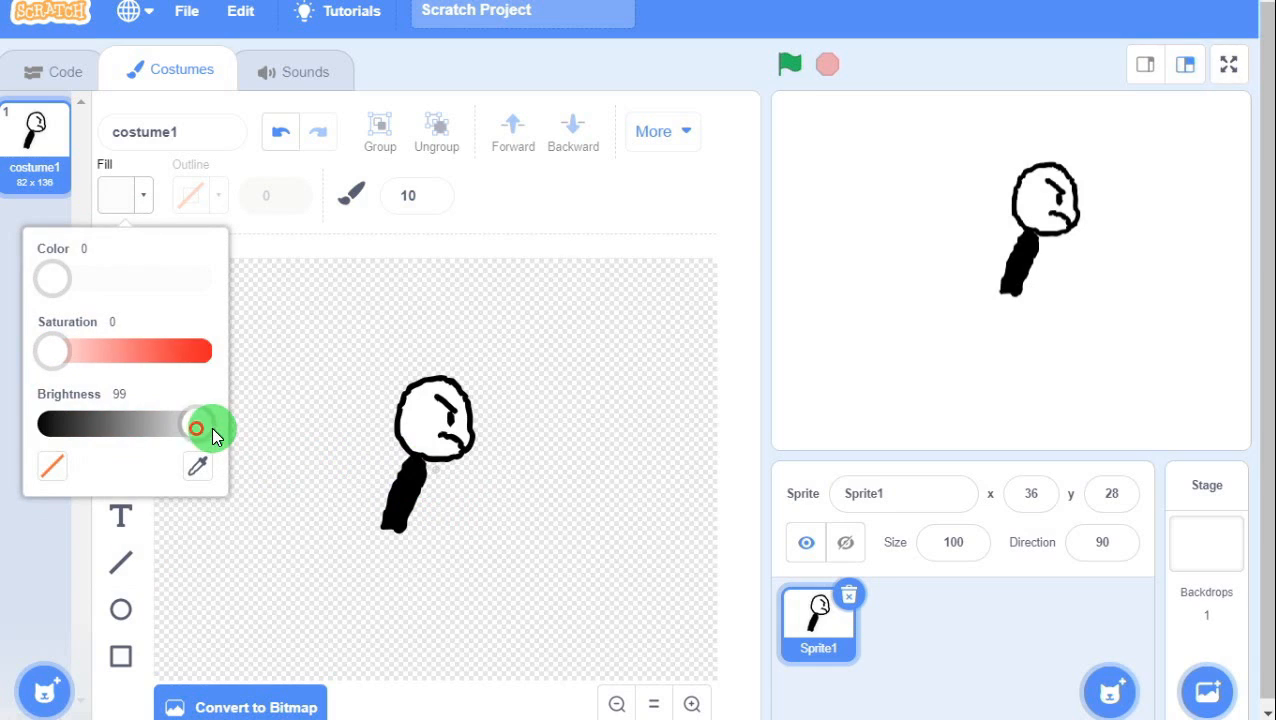
{"action": "left_click", "coordinate": [404, 507]}
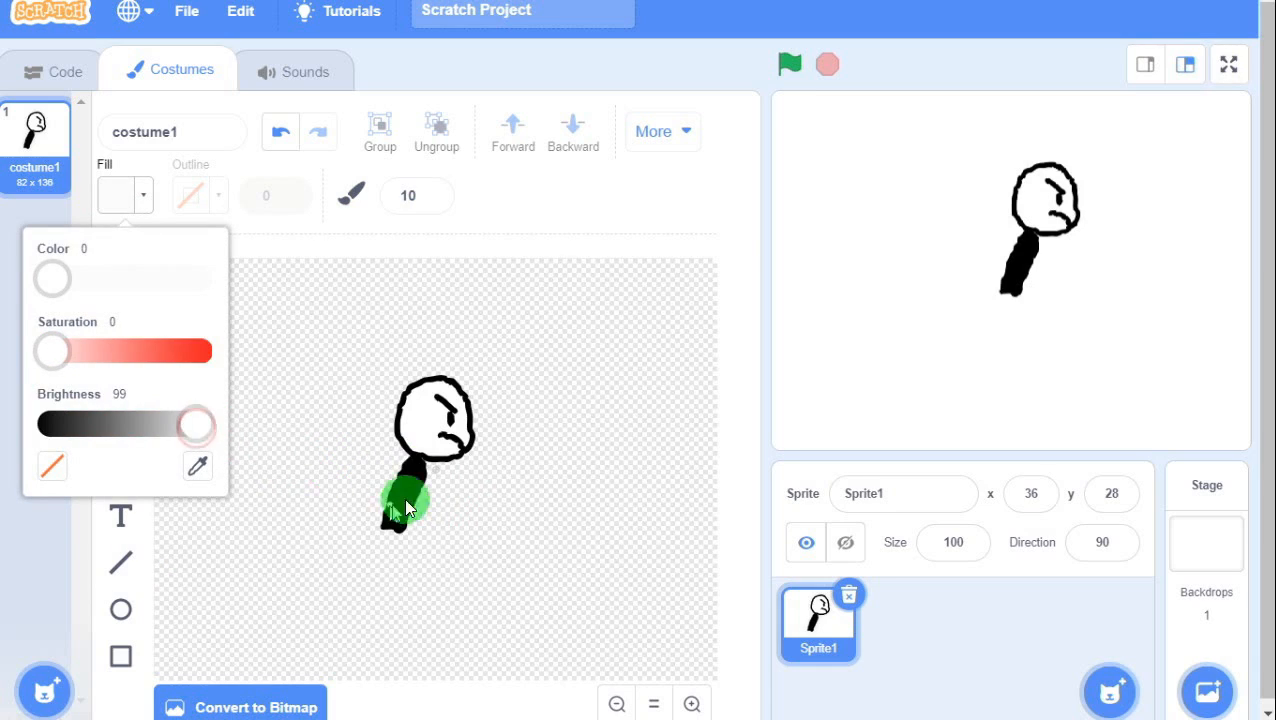
{"action": "left_click", "coordinate": [152, 426]}
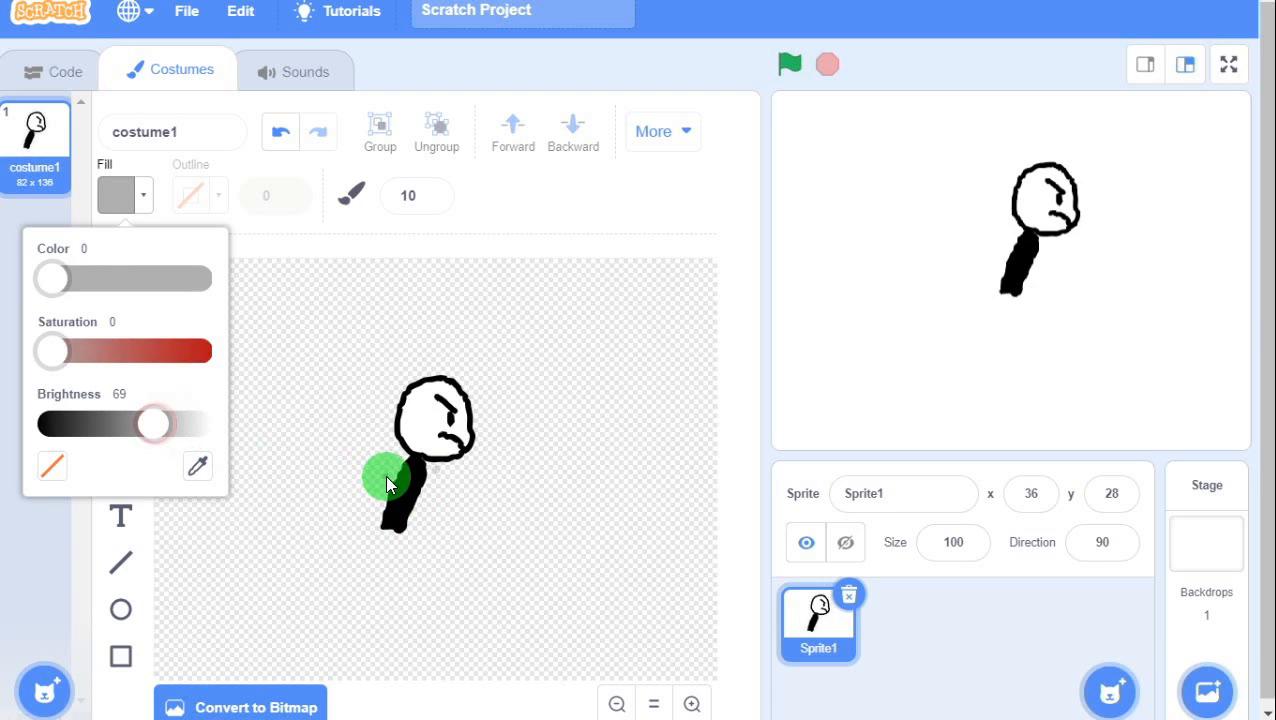
{"action": "mouse_move", "coordinate": [422, 461]}
{"action": "left_mouse_down"}
{"action": "mouse_move", "coordinate": [418, 509]}
{"action": "mouse_move", "coordinate": [421, 476]}
{"action": "left_mouse_up"}
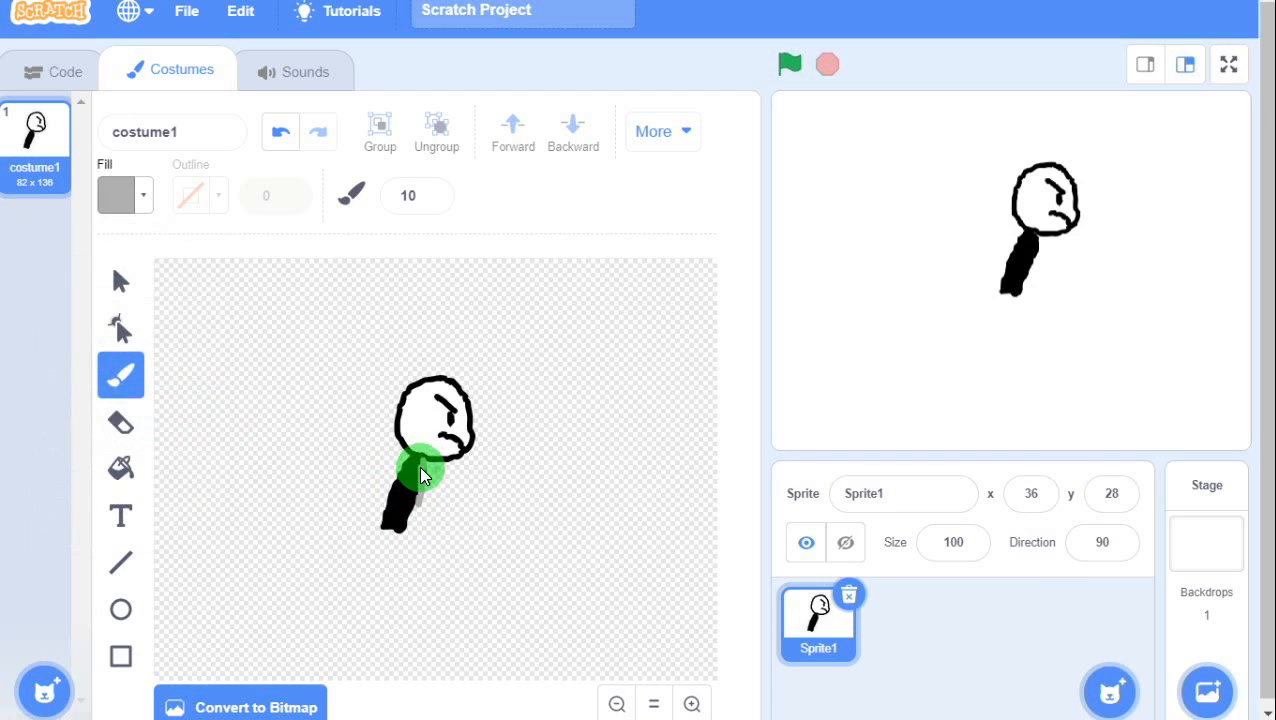
{"action": "key", "text": "ctrl+z"}
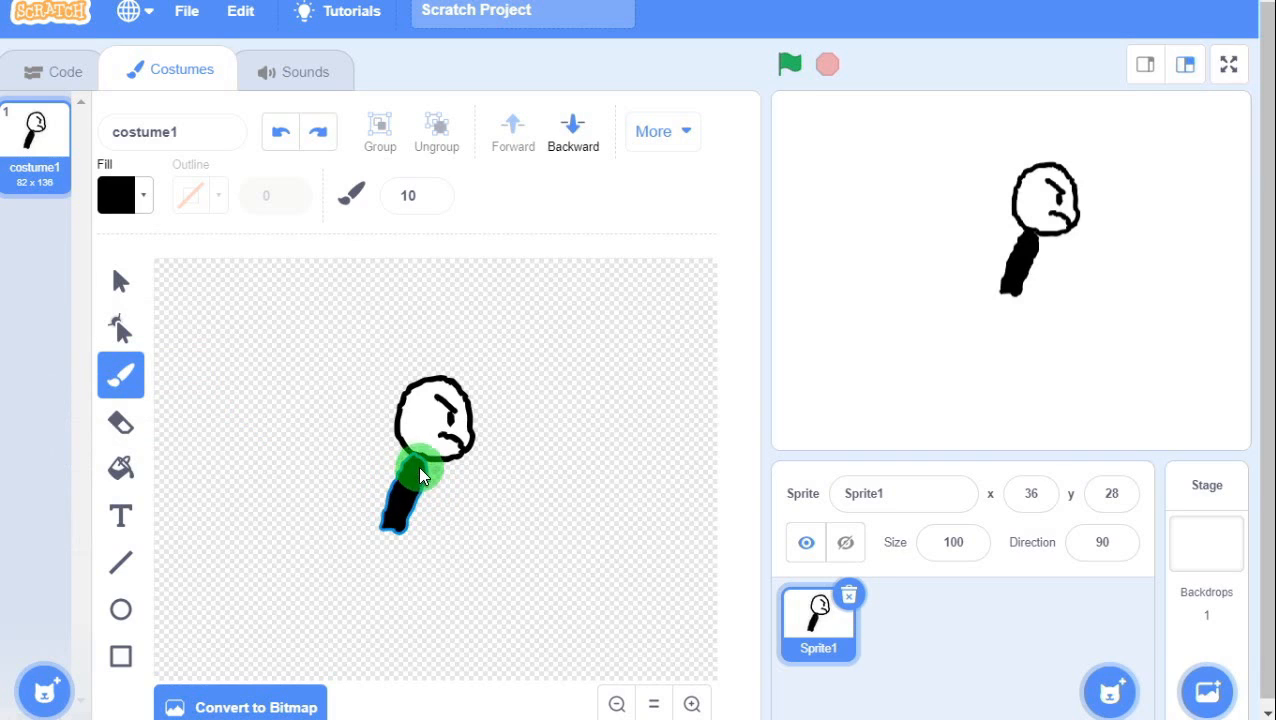
{"action": "left_click", "coordinate": [417, 480]}
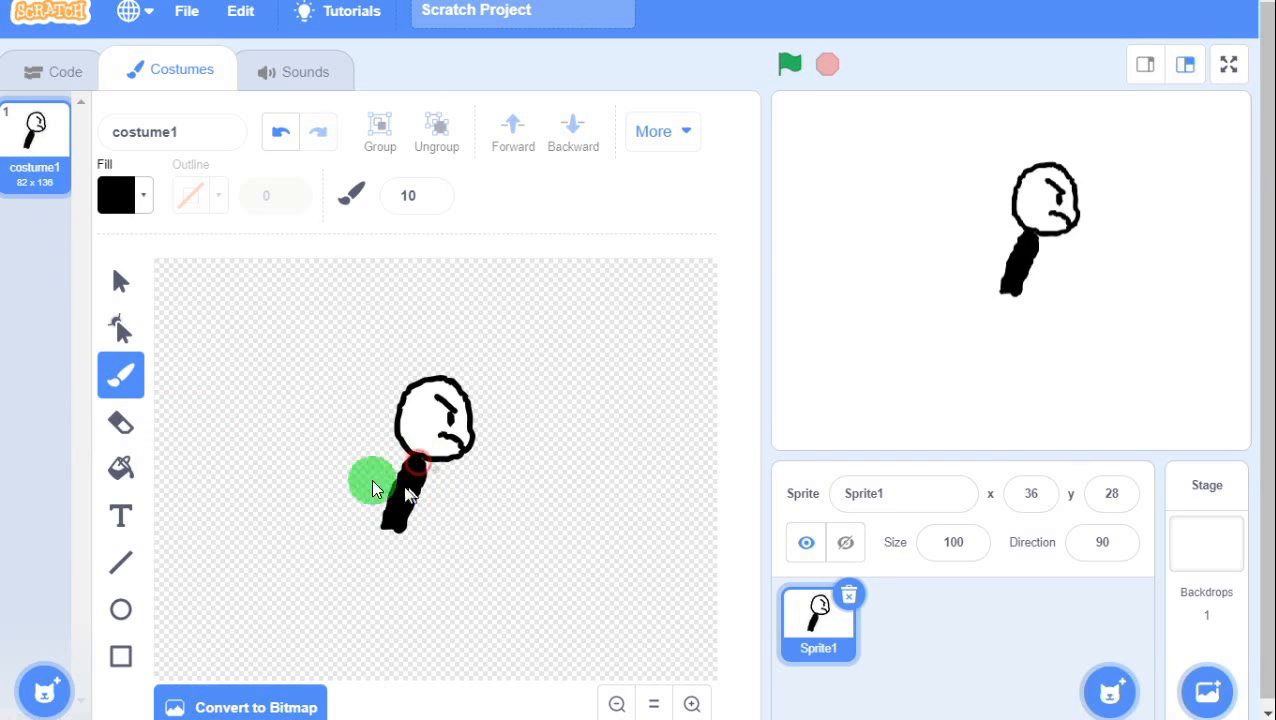
Adjust the fill to light grey (saturation 0, brightness about 78) and paint a highlight beside the body.
{"action": "left_click", "coordinate": [116, 195]}
{"action": "left_click_drag", "start_coordinate": [51, 350], "coordinate": [171, 352]}
{"action": "left_click_drag", "start_coordinate": [51, 424], "coordinate": [112, 435]}
{"action": "left_click_drag", "start_coordinate": [162, 350], "coordinate": [79, 350]}
{"action": "left_click_drag", "start_coordinate": [105, 424], "coordinate": [22, 424]}
{"action": "left_click_drag", "start_coordinate": [108, 430], "coordinate": [32, 429]}
{"action": "left_click", "coordinate": [148, 425]}
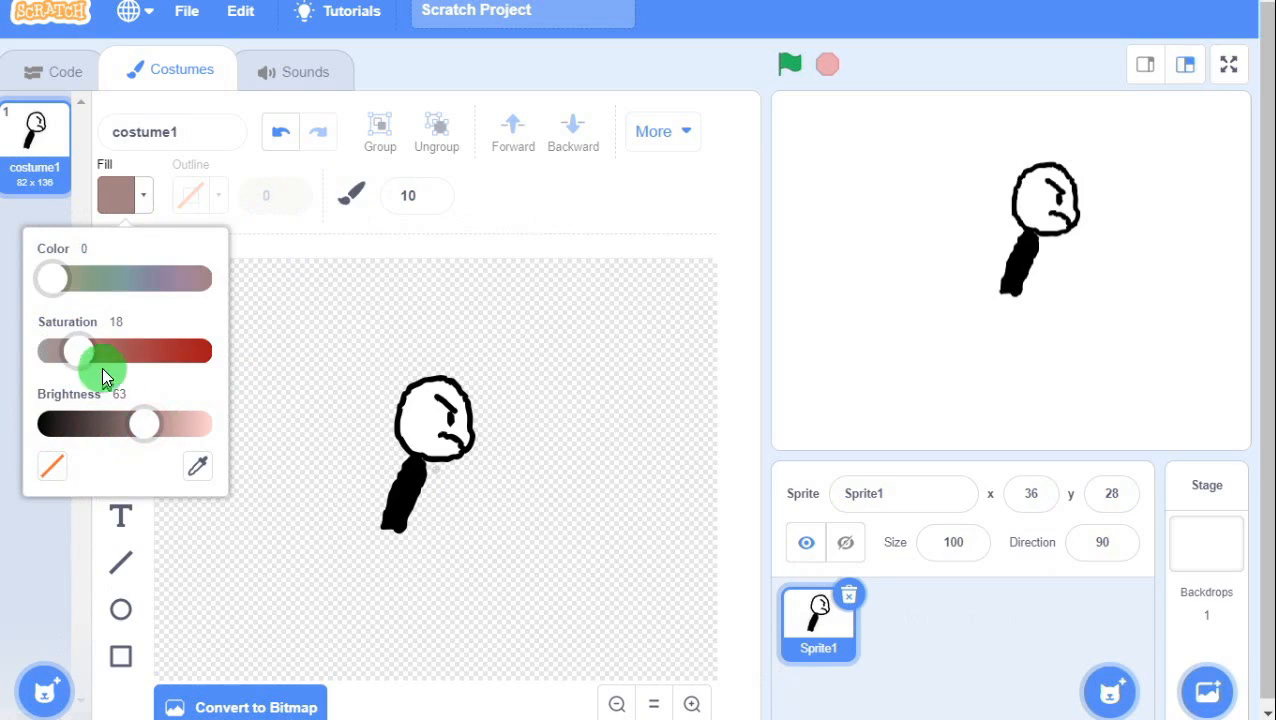
{"action": "left_click_drag", "start_coordinate": [72, 362], "coordinate": [50, 358]}
{"action": "left_click_drag", "start_coordinate": [144, 425], "coordinate": [40, 427]}
{"action": "mouse_move", "coordinate": [65, 358]}
{"action": "left_mouse_down"}
{"action": "mouse_move", "coordinate": [122, 356]}
{"action": "mouse_move", "coordinate": [88, 362]}
{"action": "left_mouse_up"}
{"action": "left_click_drag", "start_coordinate": [58, 436], "coordinate": [135, 427]}
{"action": "left_click_drag", "start_coordinate": [82, 354], "coordinate": [20, 356]}
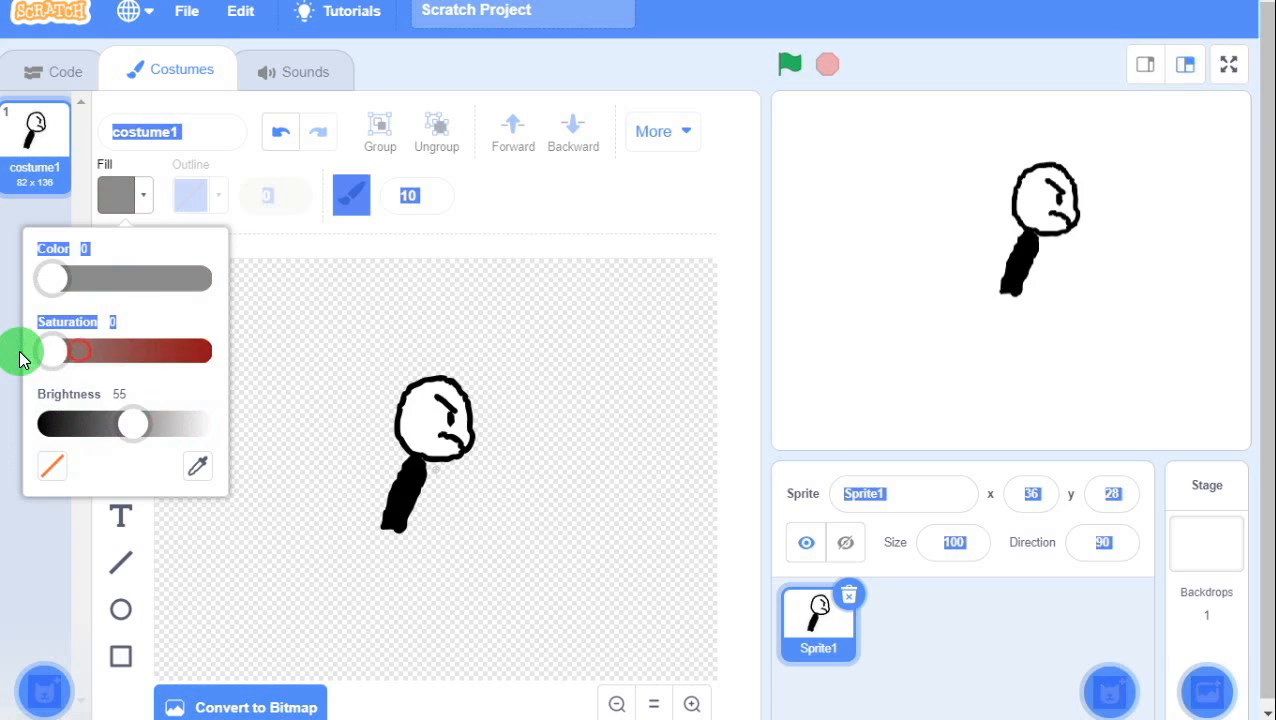
{"action": "left_click_drag", "start_coordinate": [122, 421], "coordinate": [175, 429]}
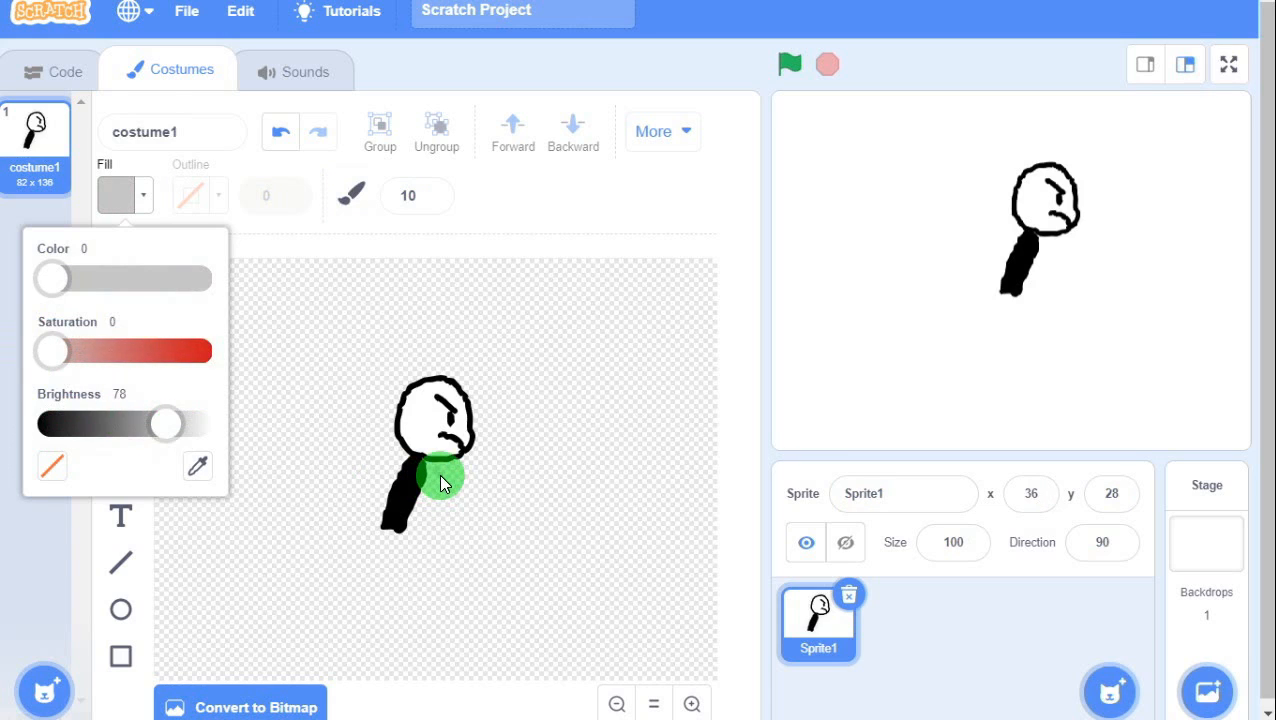
{"action": "left_click_drag", "start_coordinate": [440, 475], "coordinate": [444, 512]}
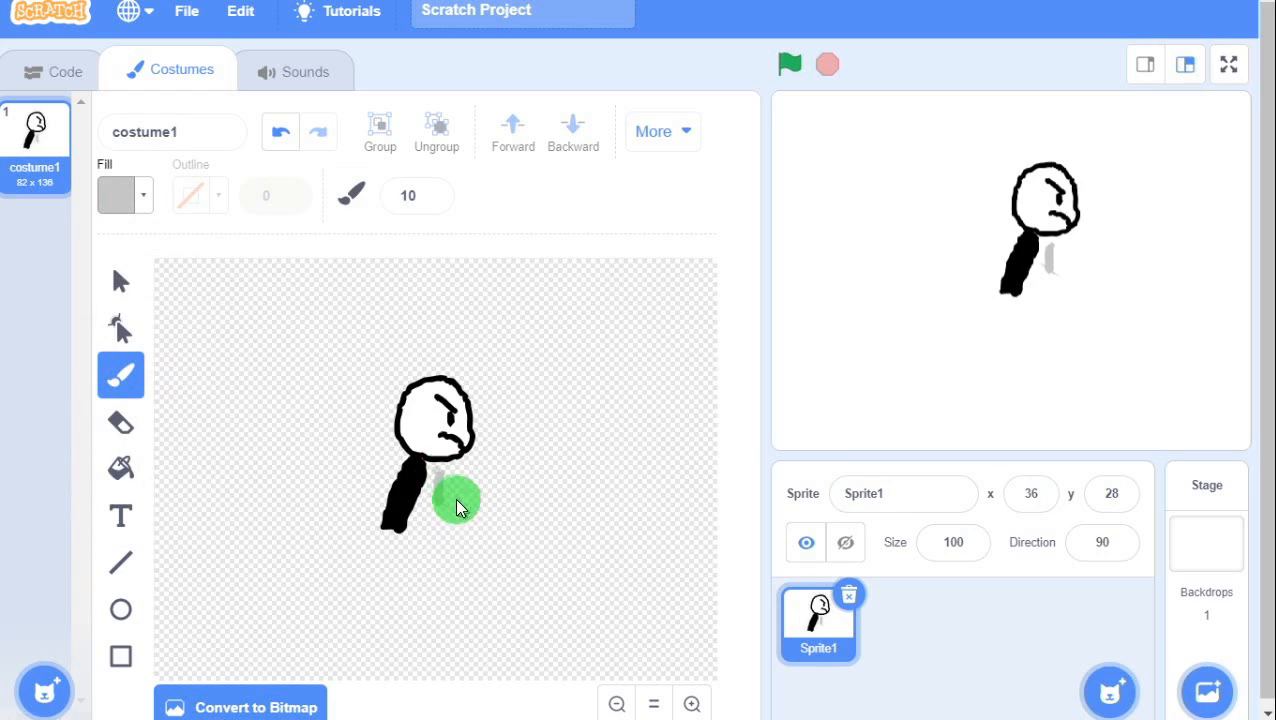
Move the grey highlight stroke to the right of the black body.
{"action": "left_click", "coordinate": [121, 282]}
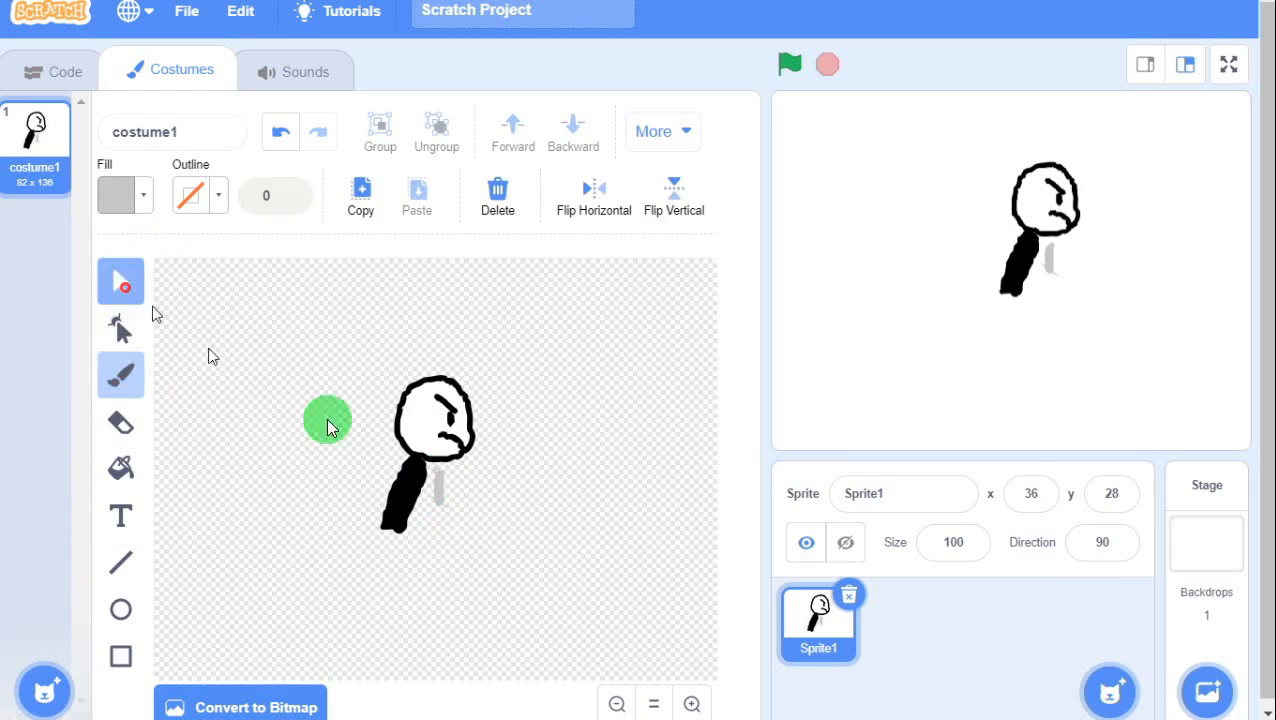
{"action": "left_click_drag", "start_coordinate": [442, 502], "coordinate": [421, 486]}
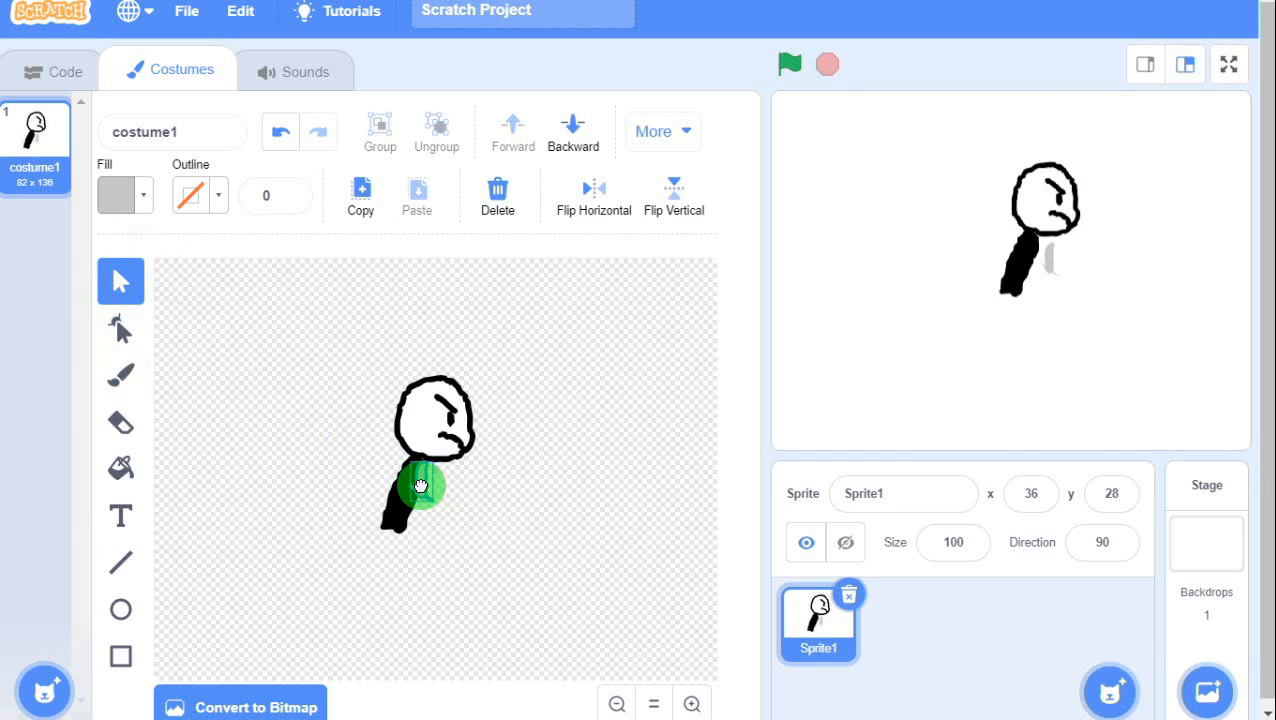
{"action": "left_click", "coordinate": [489, 540]}
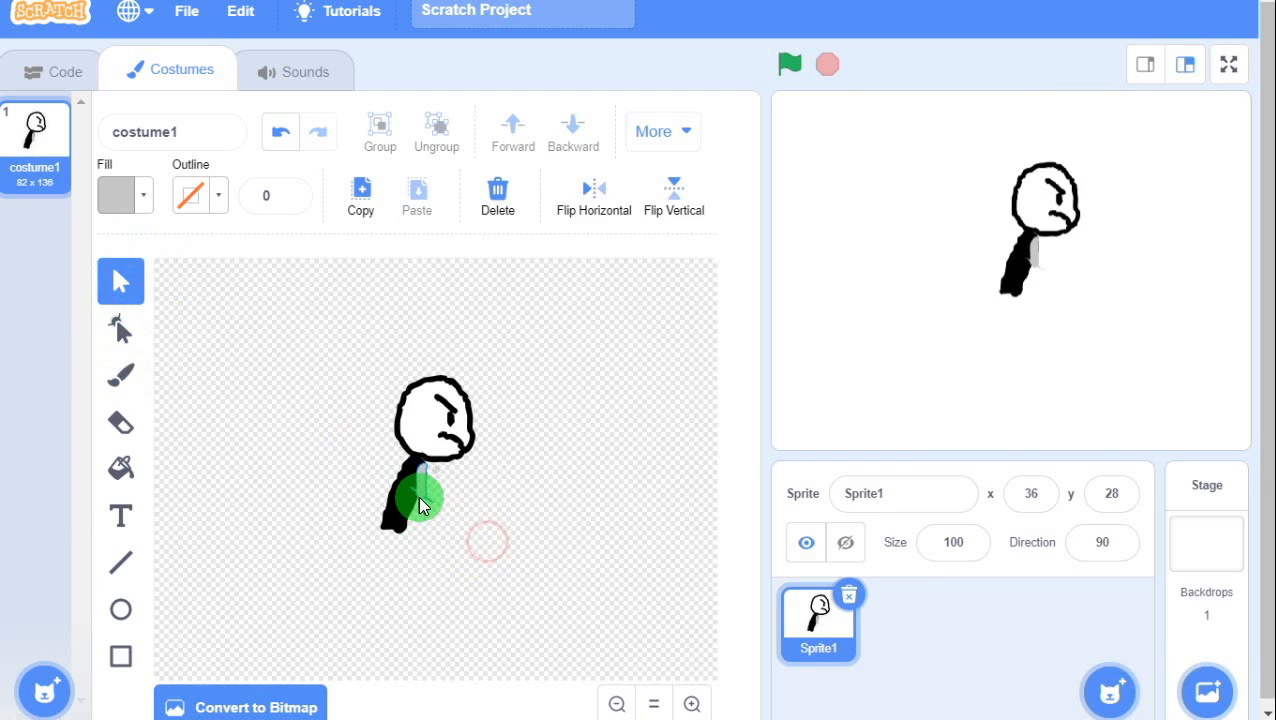
{"action": "left_click", "coordinate": [419, 492]}
{"action": "mouse_move", "coordinate": [419, 492]}
{"action": "left_mouse_down"}
{"action": "mouse_move", "coordinate": [521, 513]}
{"action": "mouse_move", "coordinate": [472, 508]}
{"action": "left_mouse_up"}
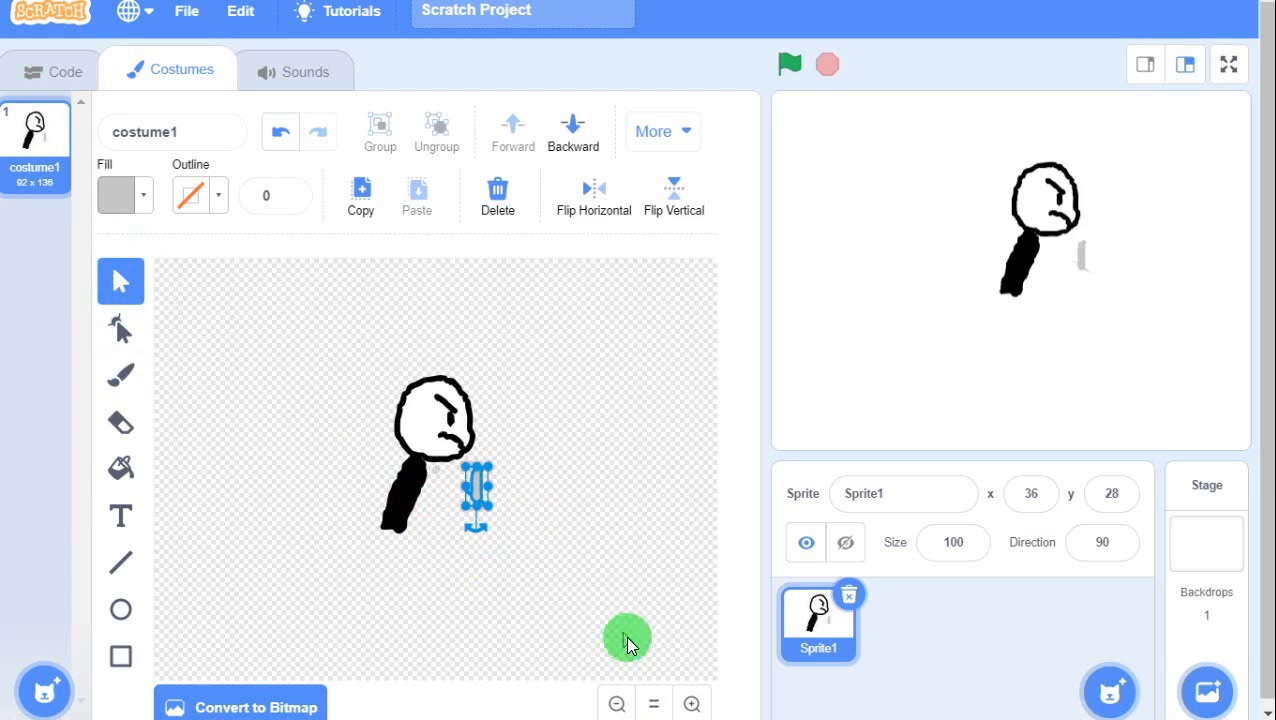
Zoom in and erase the grey stroke's lower tail into a slim sliver.
{"action": "left_click", "coordinate": [691, 704]}
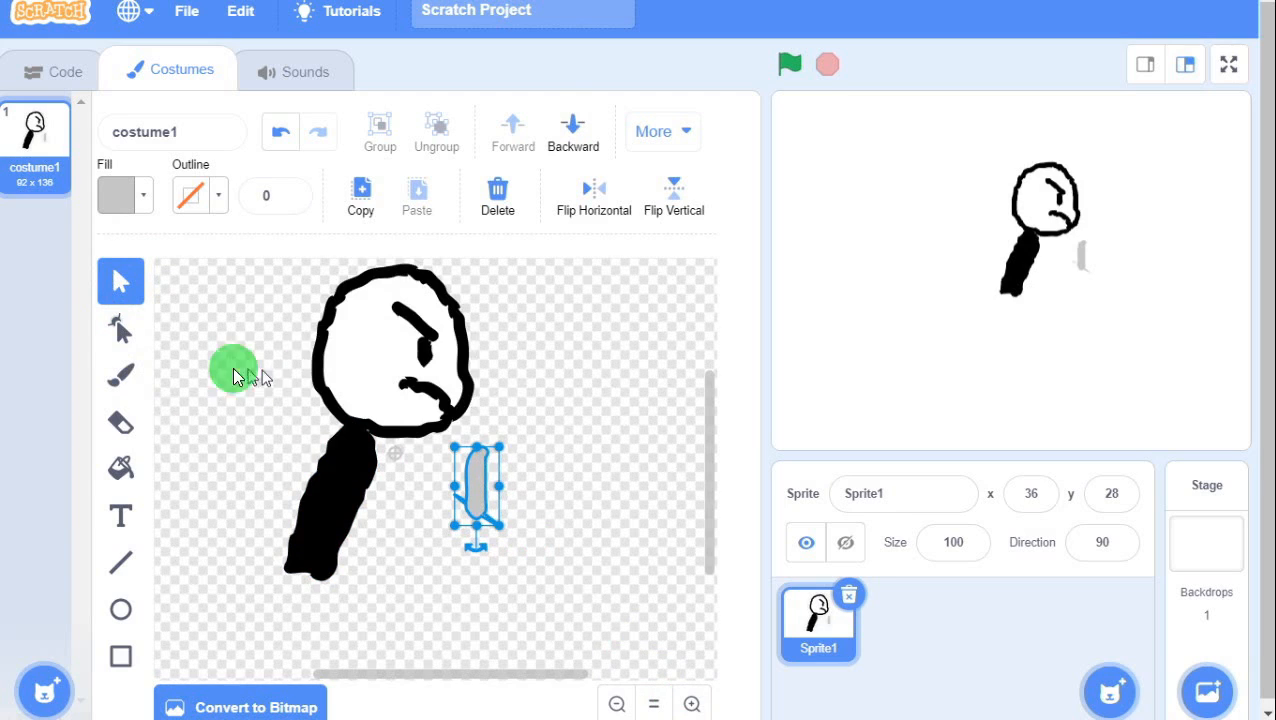
{"action": "left_click", "coordinate": [121, 421]}
{"action": "left_click", "coordinate": [497, 517]}
{"action": "left_click", "coordinate": [499, 534]}
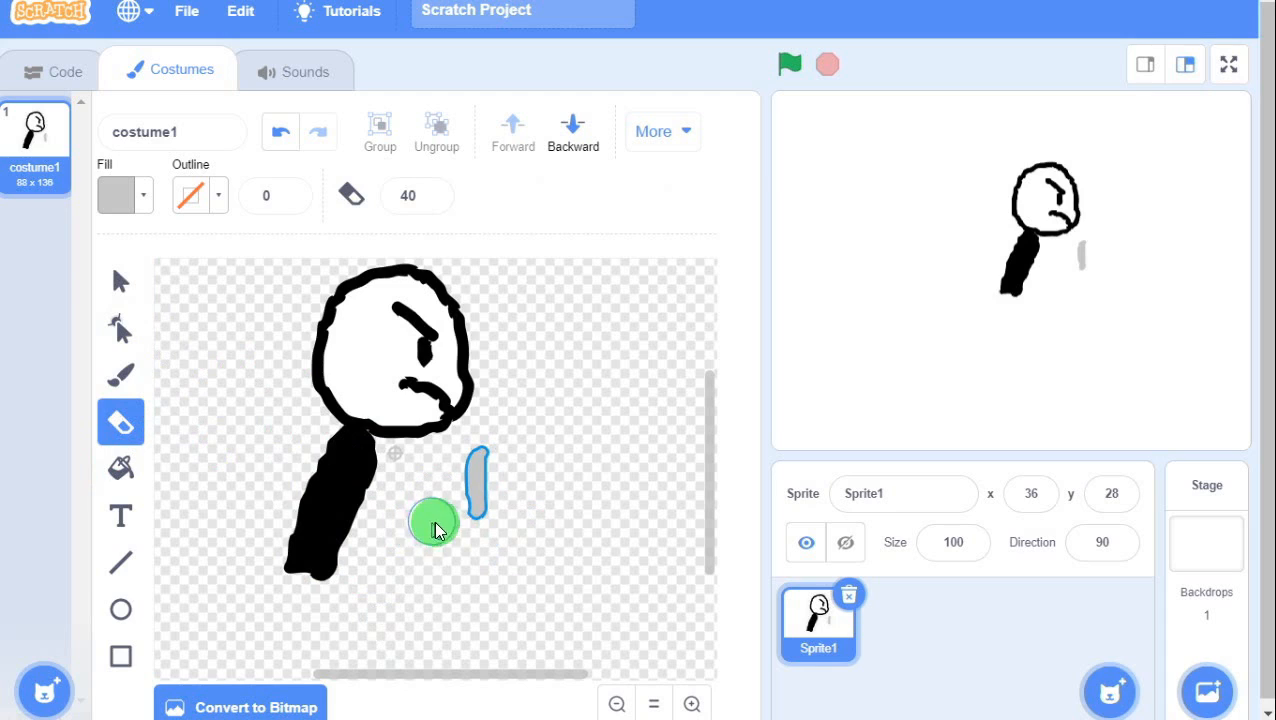
{"action": "mouse_move", "coordinate": [435, 521]}
{"action": "left_mouse_down"}
{"action": "mouse_move", "coordinate": [461, 538]}
{"action": "mouse_move", "coordinate": [501, 530]}
{"action": "mouse_move", "coordinate": [487, 535]}
{"action": "mouse_move", "coordinate": [498, 530]}
{"action": "mouse_move", "coordinate": [491, 551]}
{"action": "left_mouse_up"}
{"action": "key", "text": "ctrl+z"}
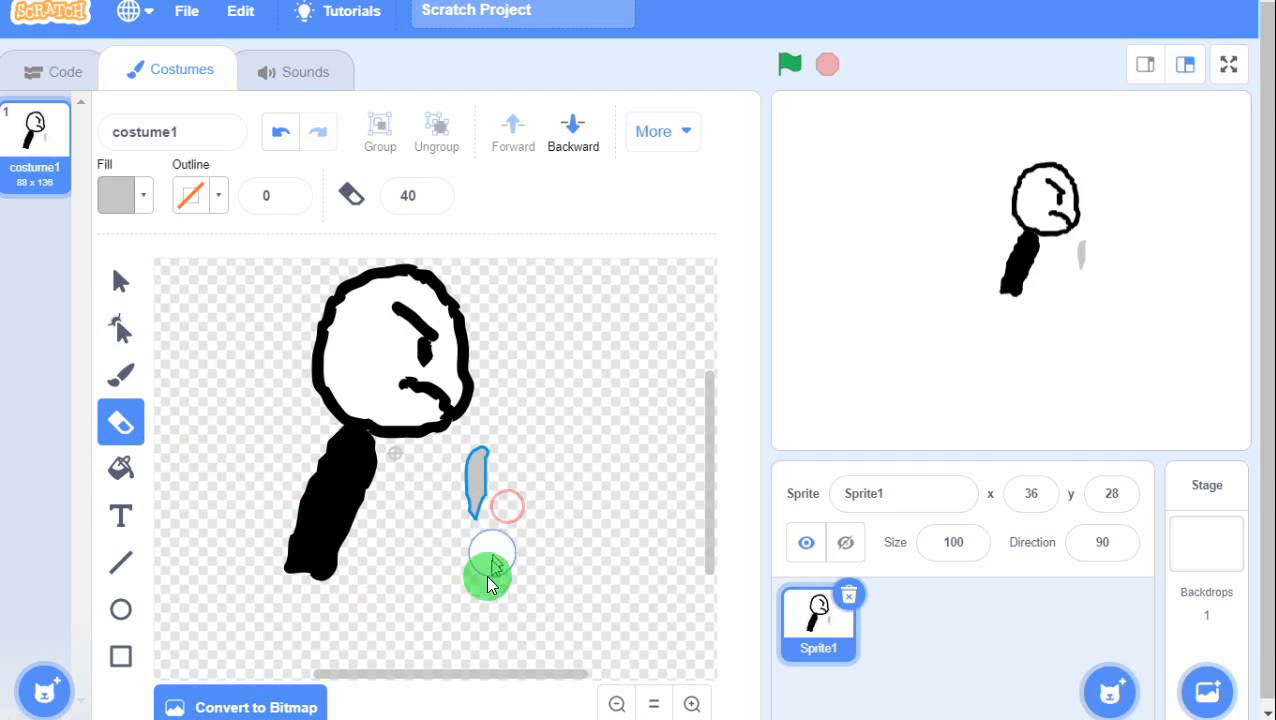
{"action": "left_click", "coordinate": [119, 289]}
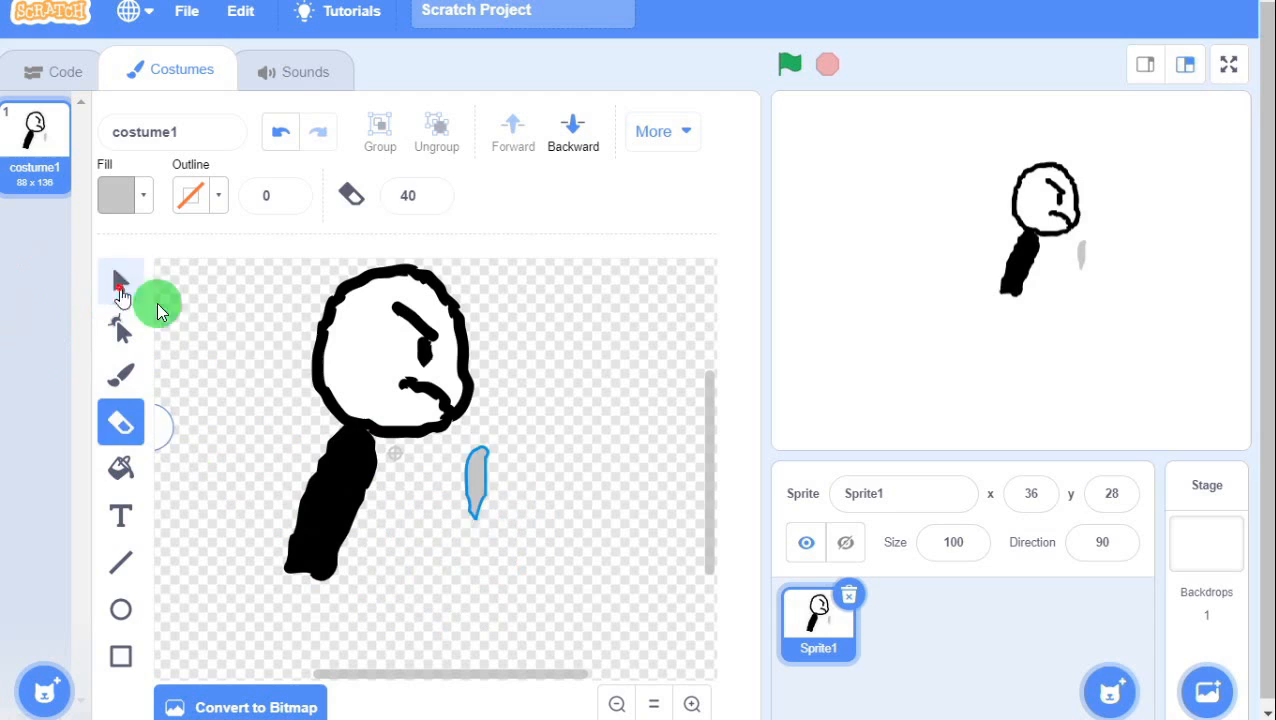
{"action": "left_click", "coordinate": [476, 470]}
Move the grey neck stroke onto the black body and stretch it down the body.
{"action": "mouse_move", "coordinate": [476, 464]}
{"action": "left_mouse_down"}
{"action": "mouse_move", "coordinate": [398, 476]}
{"action": "mouse_move", "coordinate": [362, 450]}
{"action": "left_mouse_up"}
{"action": "left_click", "coordinate": [444, 507]}
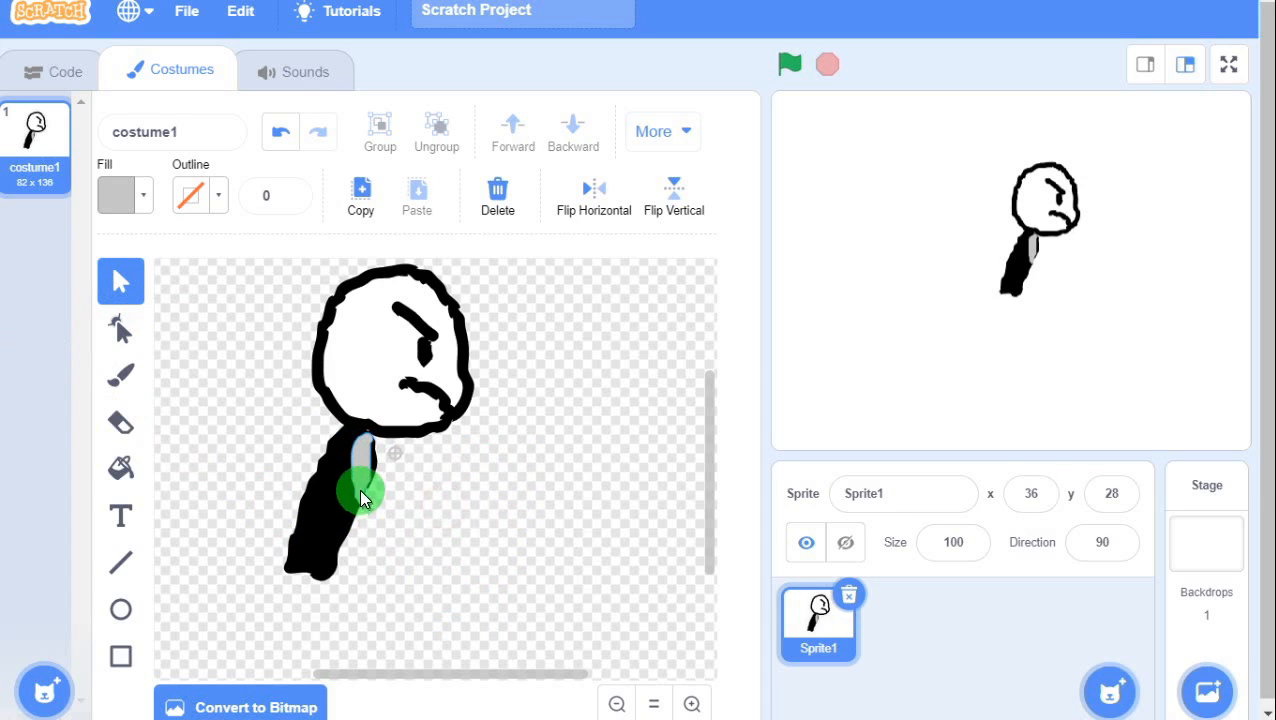
{"action": "left_click", "coordinate": [357, 489]}
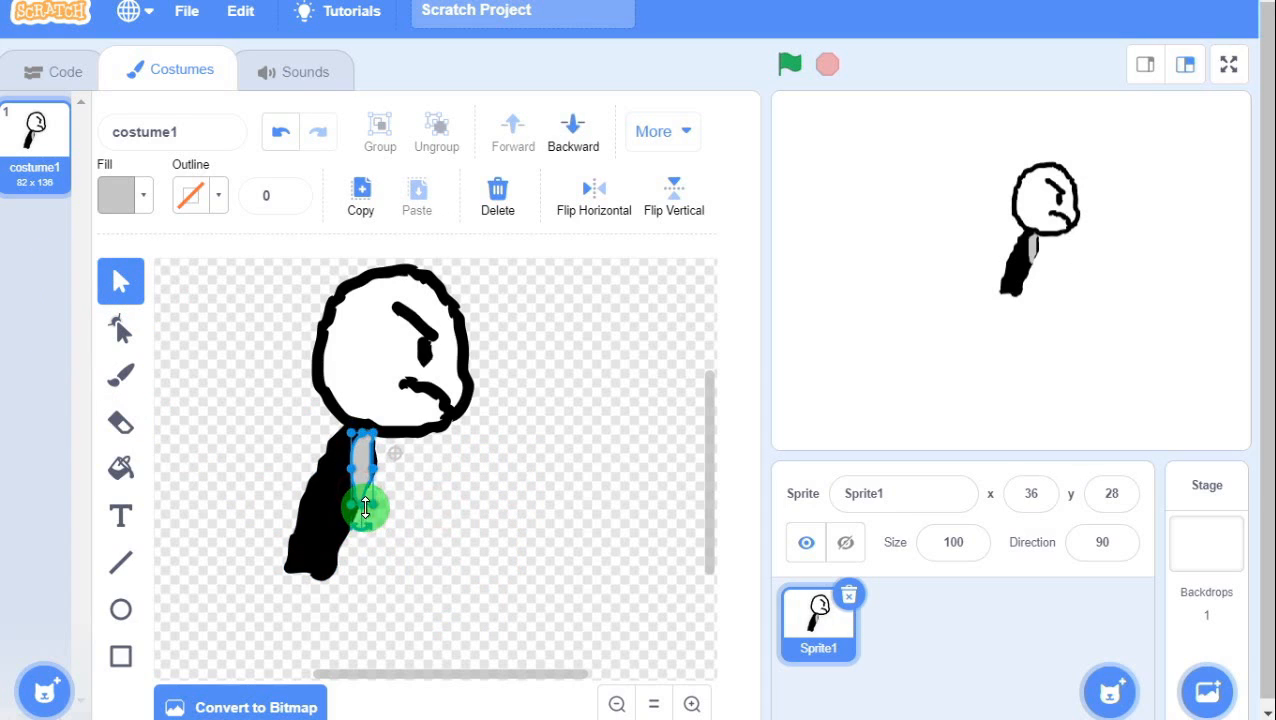
{"action": "left_click_drag", "start_coordinate": [365, 508], "coordinate": [358, 560]}
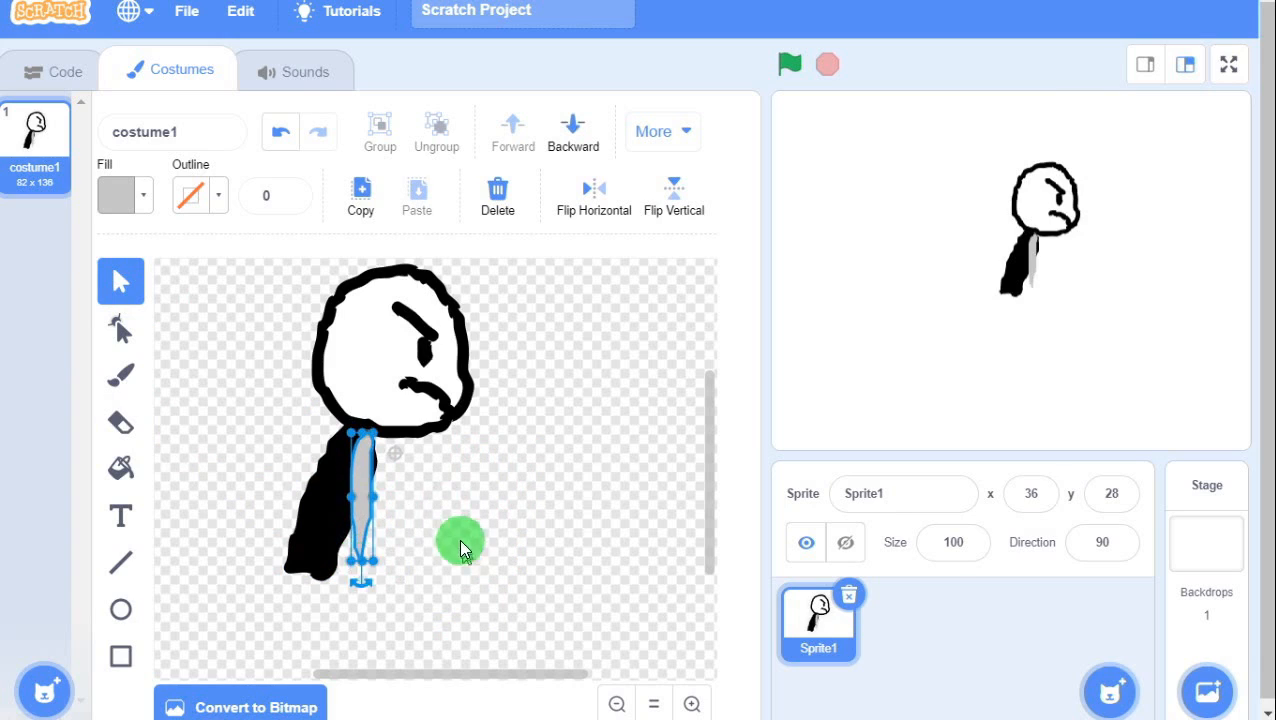
{"action": "left_click", "coordinate": [456, 535]}
{"action": "left_click_drag", "start_coordinate": [362, 473], "coordinate": [355, 472]}
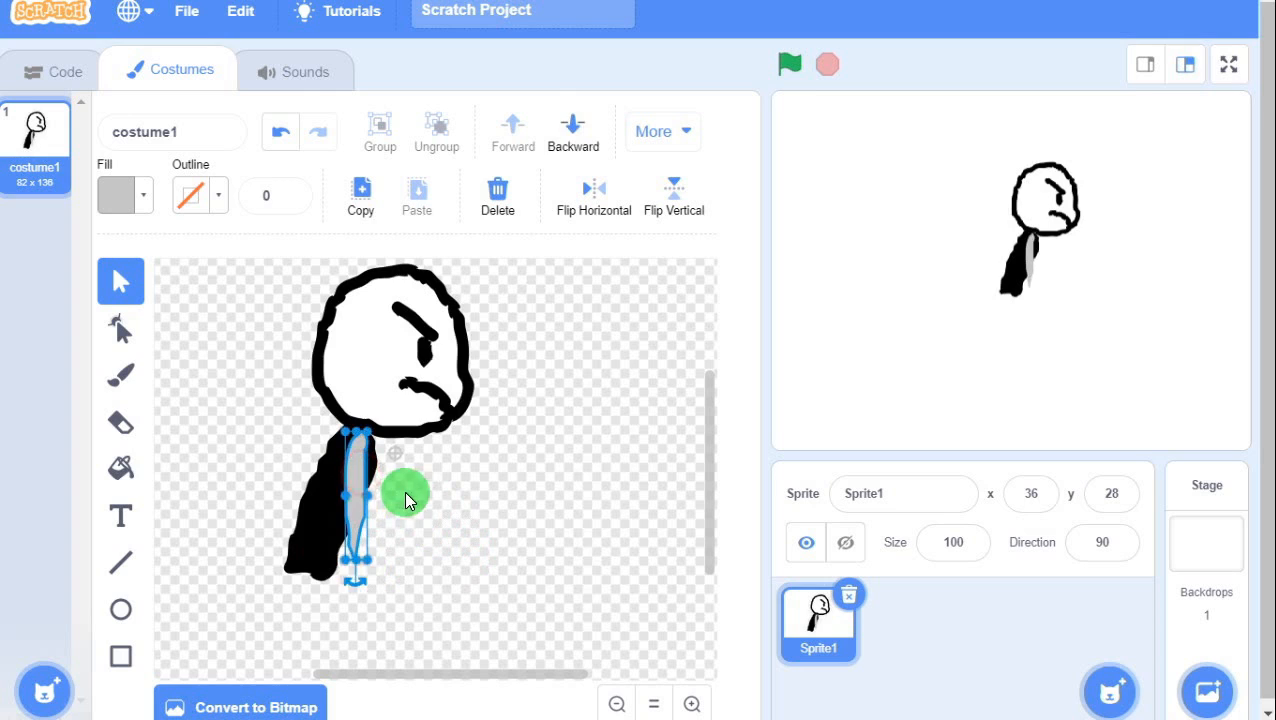
{"action": "left_click", "coordinate": [404, 493]}
Select the black body together with the grey stroke and group them.
{"action": "left_click", "coordinate": [321, 494]}
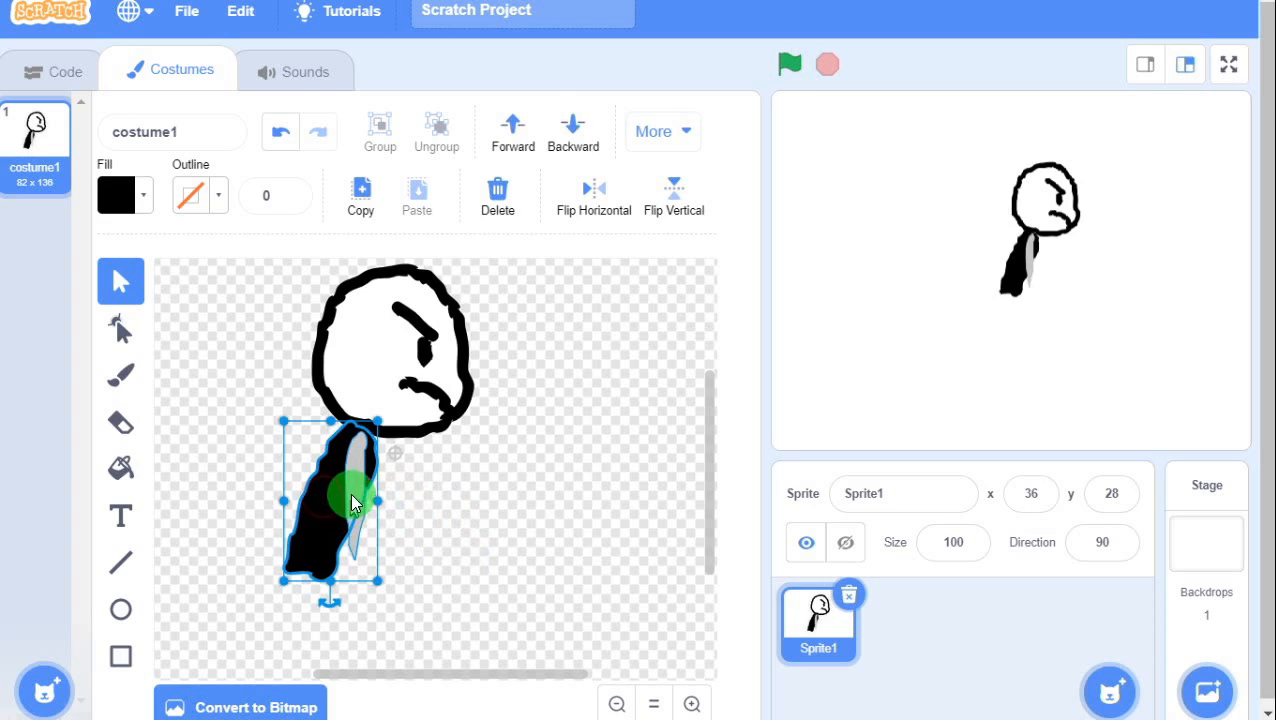
{"action": "left_click", "coordinate": [352, 490], "text": "shift"}
{"action": "left_click", "coordinate": [353, 478]}
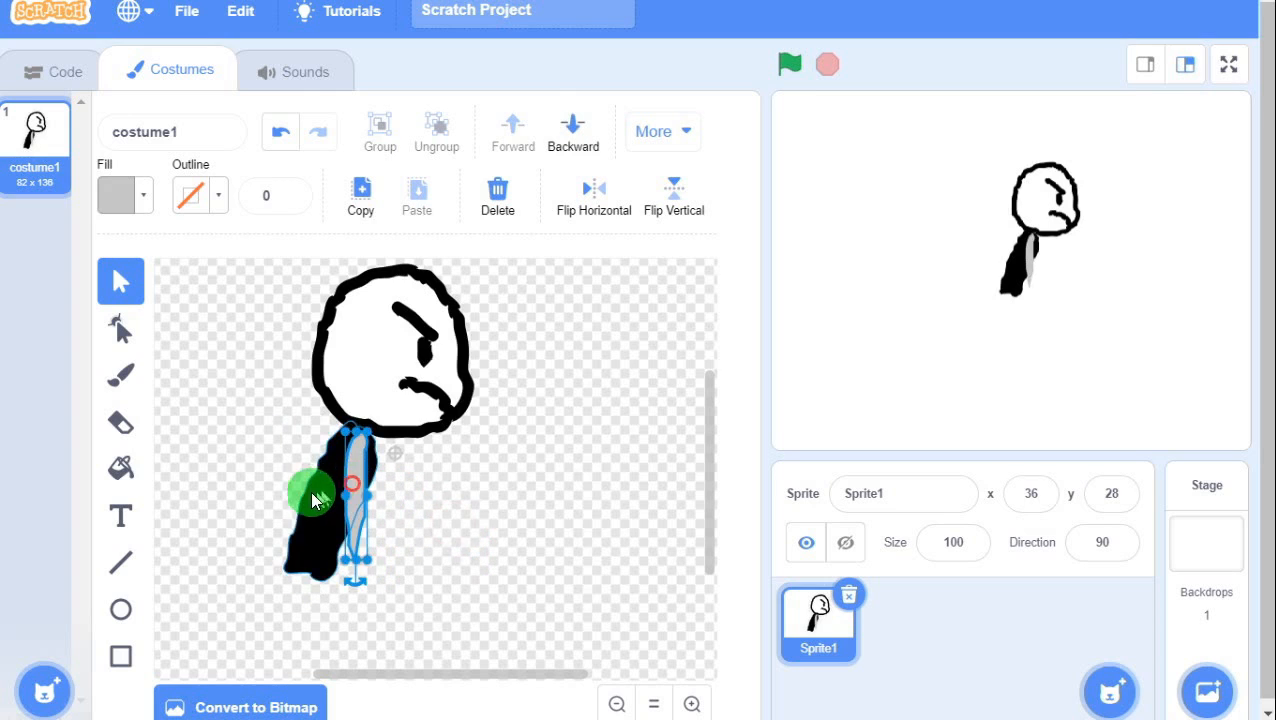
{"action": "left_click", "coordinate": [308, 508], "text": "shift"}
{"action": "left_click", "coordinate": [381, 132]}
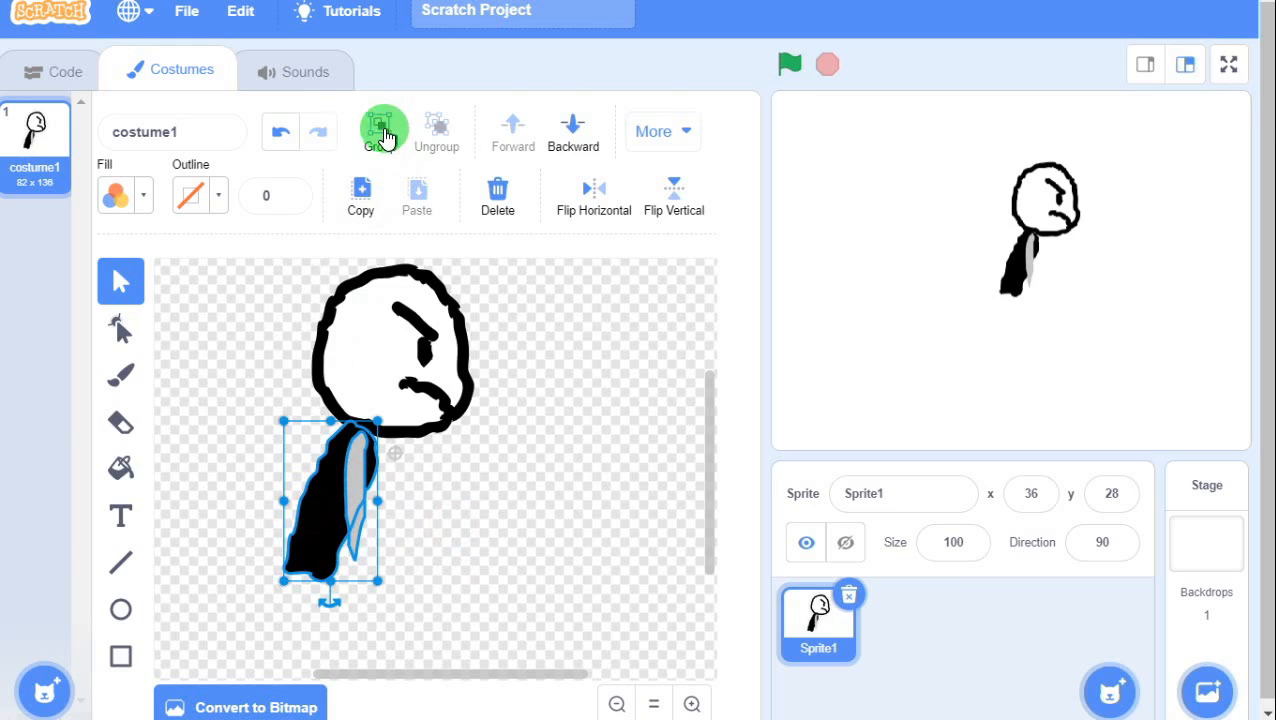
{"action": "left_click", "coordinate": [500, 478]}
Set the brush to pure black (colour, saturation, brightness 0) and paint a stroke right of the body.
{"action": "left_click", "coordinate": [335, 530]}
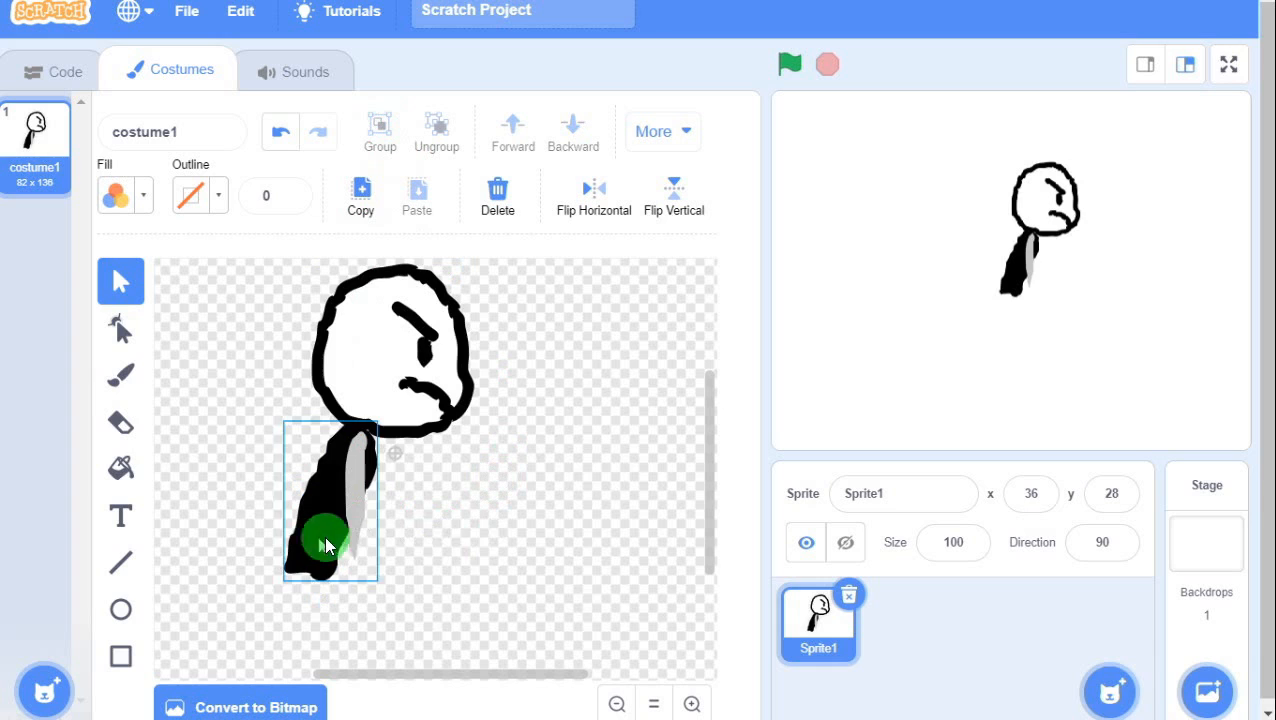
{"action": "left_click", "coordinate": [464, 530]}
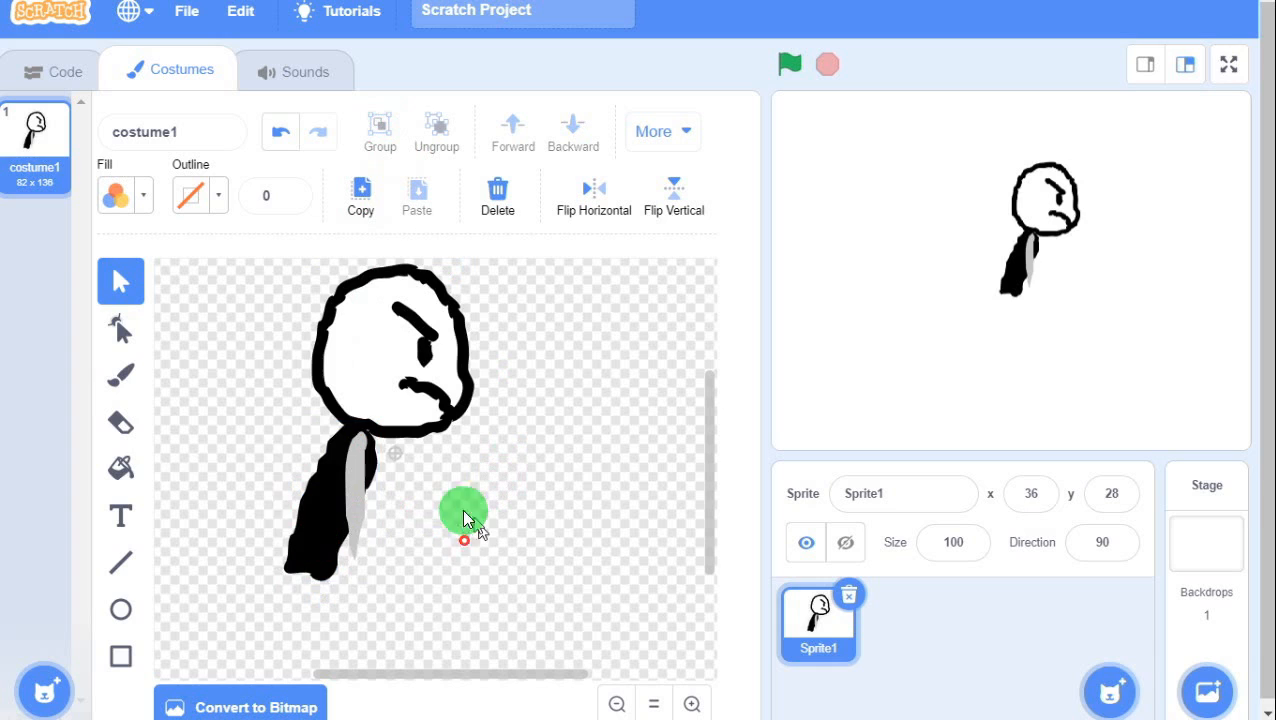
{"action": "left_click", "coordinate": [124, 374]}
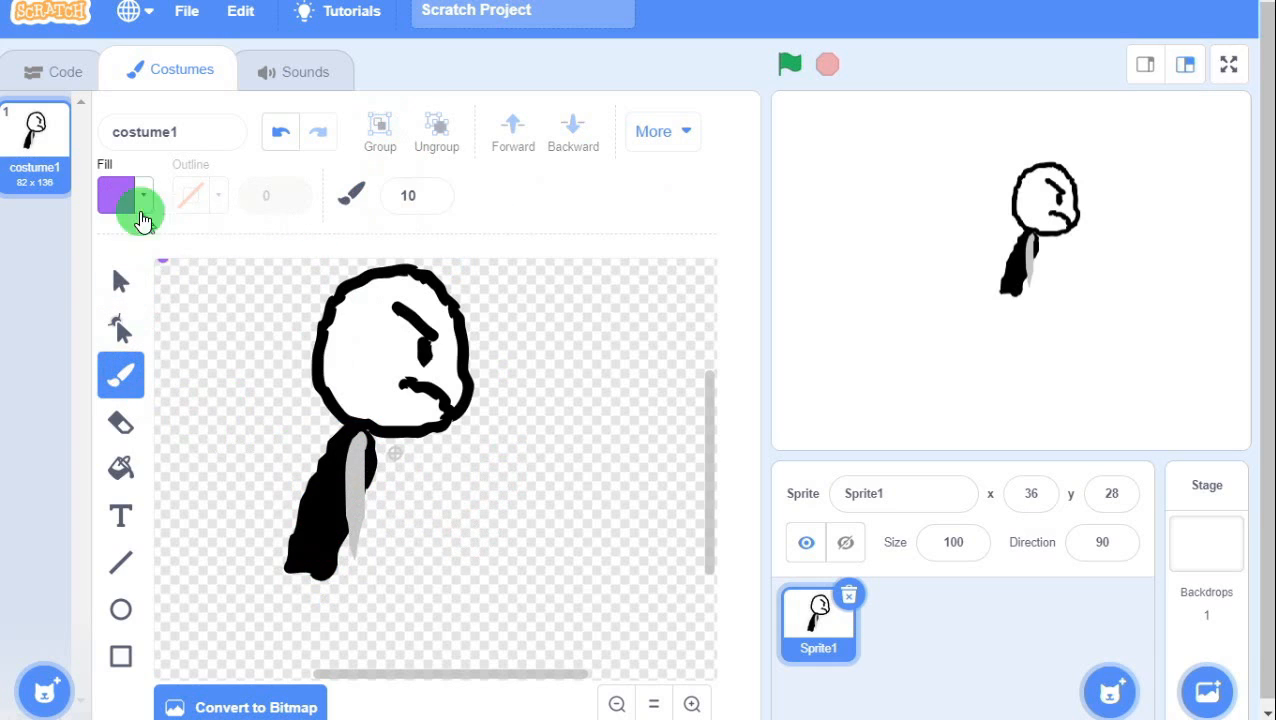
{"action": "left_click", "coordinate": [114, 198]}
{"action": "left_click", "coordinate": [46, 426]}
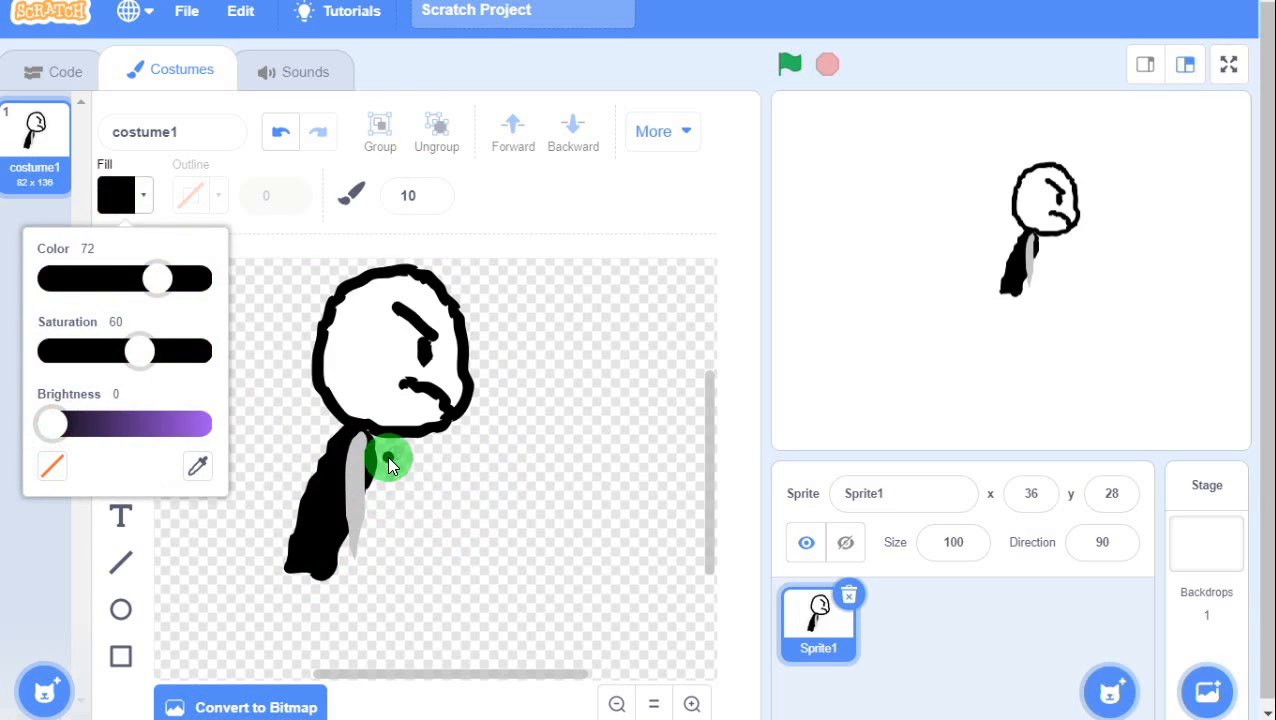
{"action": "left_click_drag", "start_coordinate": [167, 355], "coordinate": [34, 348]}
{"action": "left_click", "coordinate": [153, 279]}
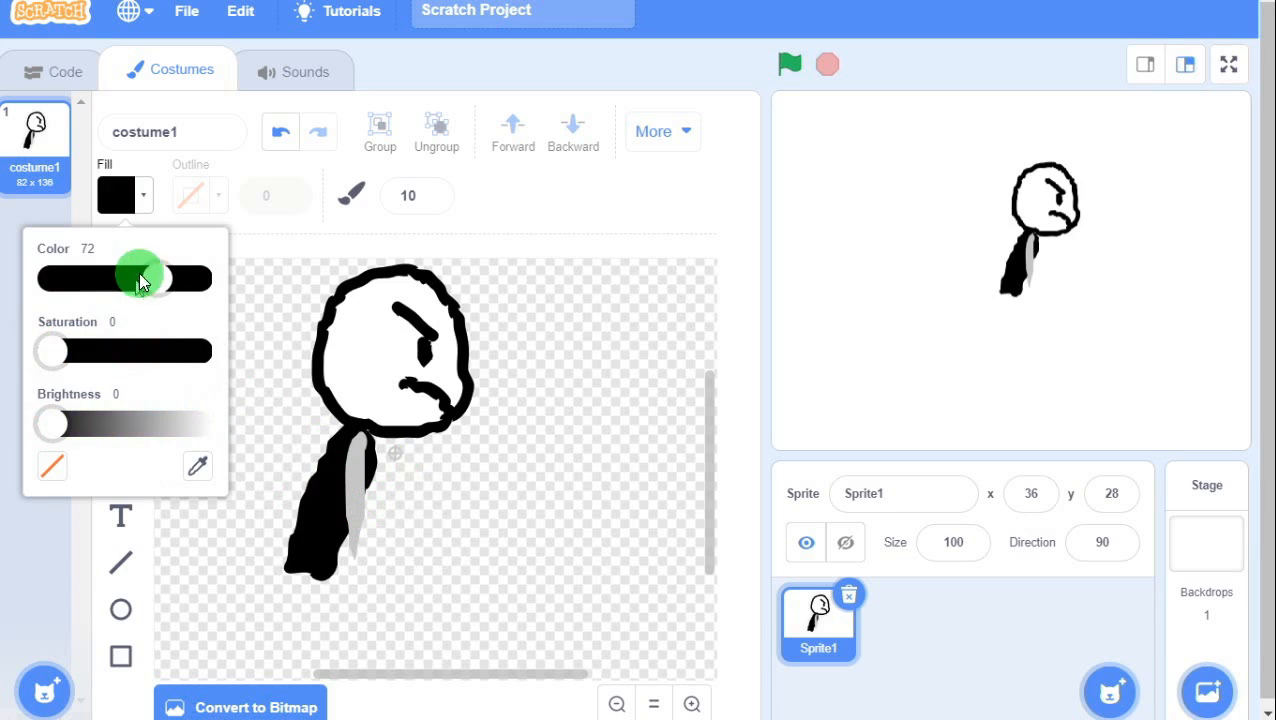
{"action": "left_click_drag", "start_coordinate": [153, 279], "coordinate": [38, 278]}
{"action": "left_click_drag", "start_coordinate": [311, 438], "coordinate": [326, 458]}
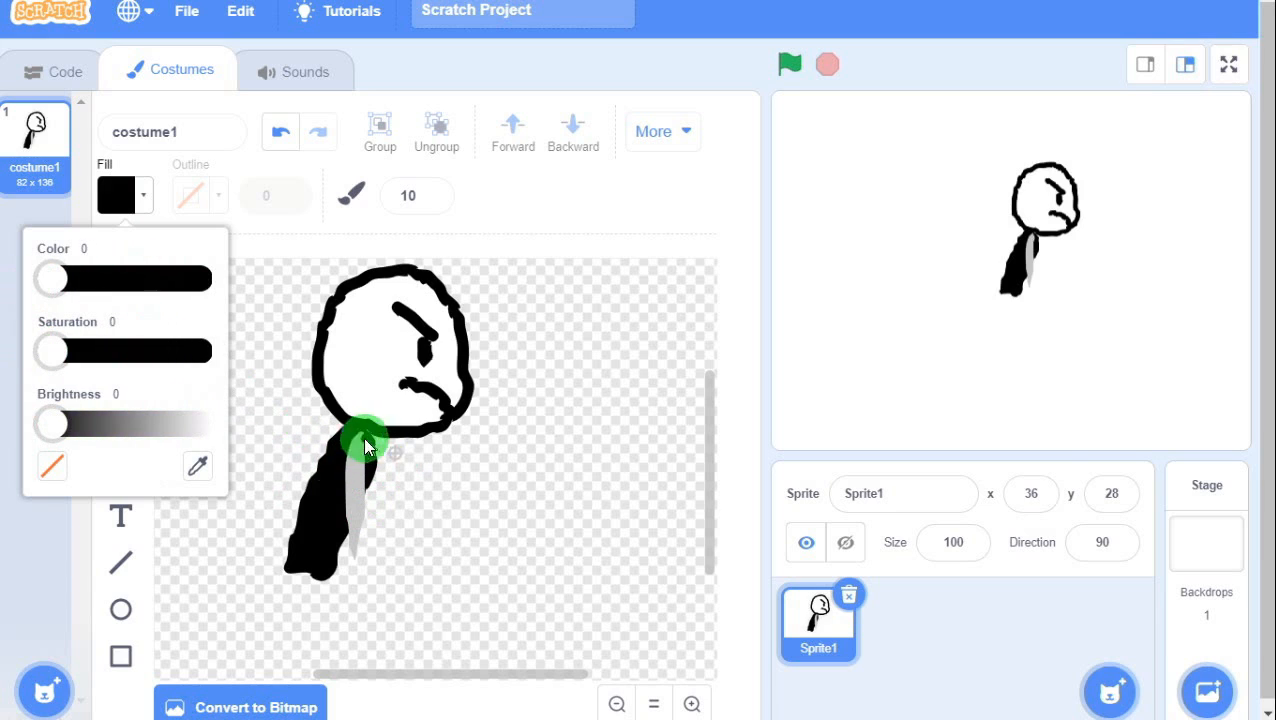
{"action": "left_click_drag", "start_coordinate": [449, 479], "coordinate": [456, 513]}
Paint and thicken a black vertical limb stroke to the right of the body.
{"action": "left_click_drag", "start_coordinate": [470, 557], "coordinate": [470, 558]}
{"action": "mouse_move", "coordinate": [470, 556]}
{"action": "left_mouse_down"}
{"action": "mouse_move", "coordinate": [485, 553]}
{"action": "mouse_move", "coordinate": [455, 485]}
{"action": "mouse_move", "coordinate": [472, 557]}
{"action": "left_mouse_up"}
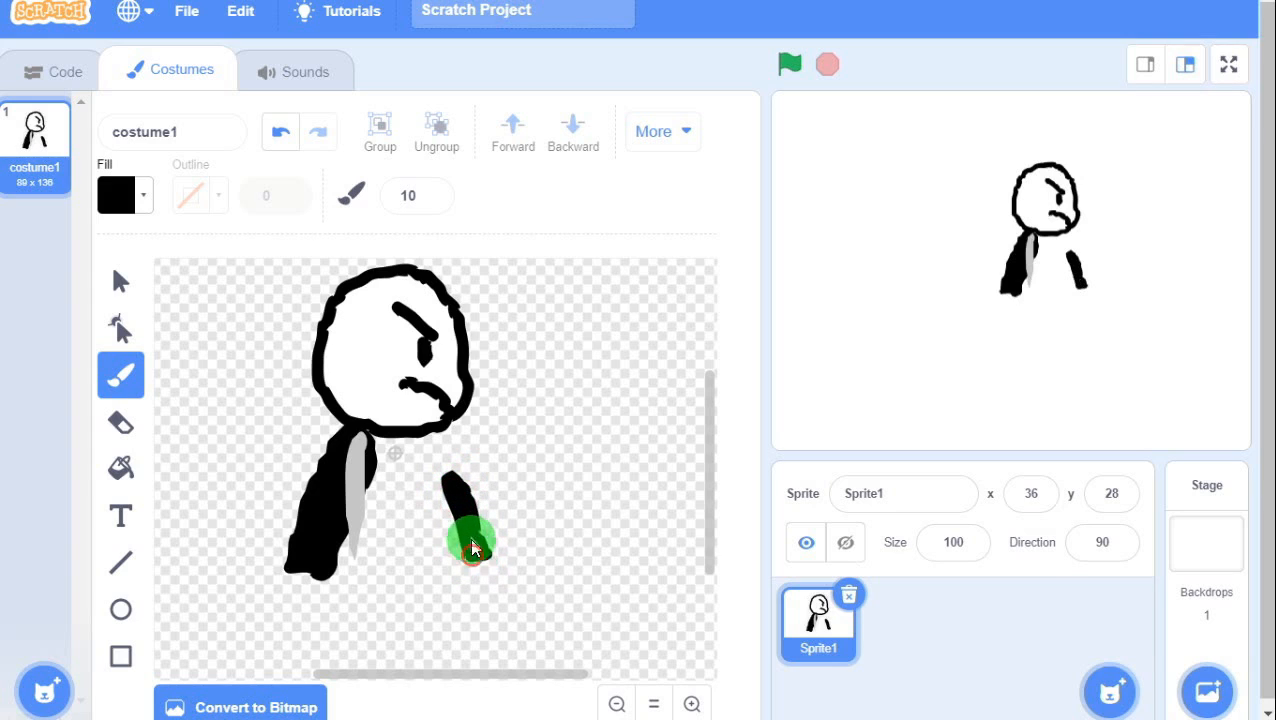
{"action": "left_click", "coordinate": [121, 283]}
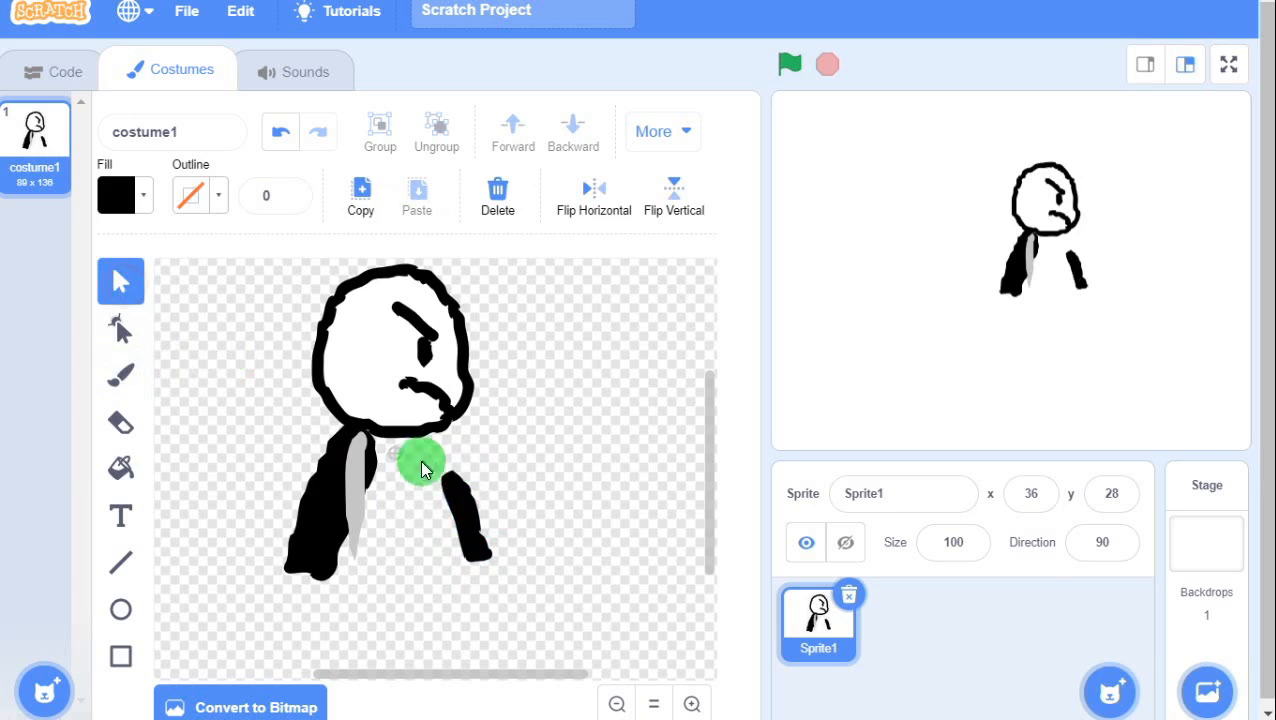
{"action": "left_click_drag", "start_coordinate": [420, 467], "coordinate": [534, 592]}
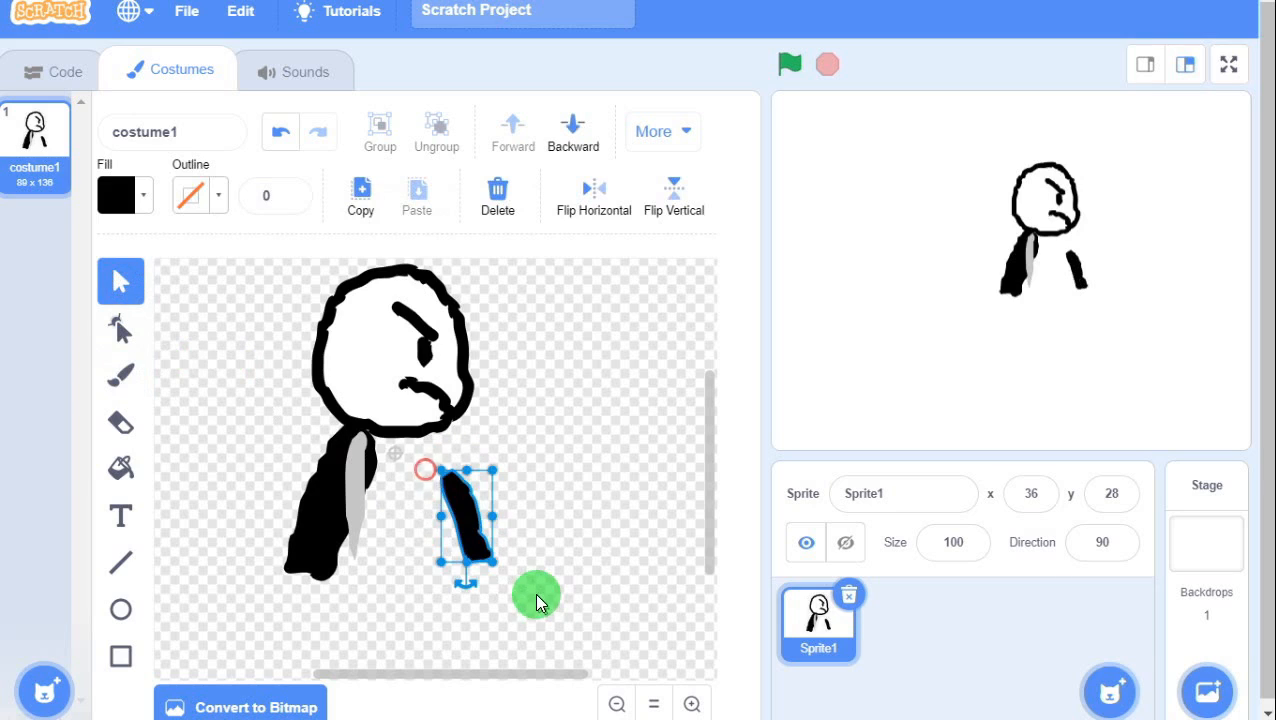
{"action": "left_click", "coordinate": [494, 436]}
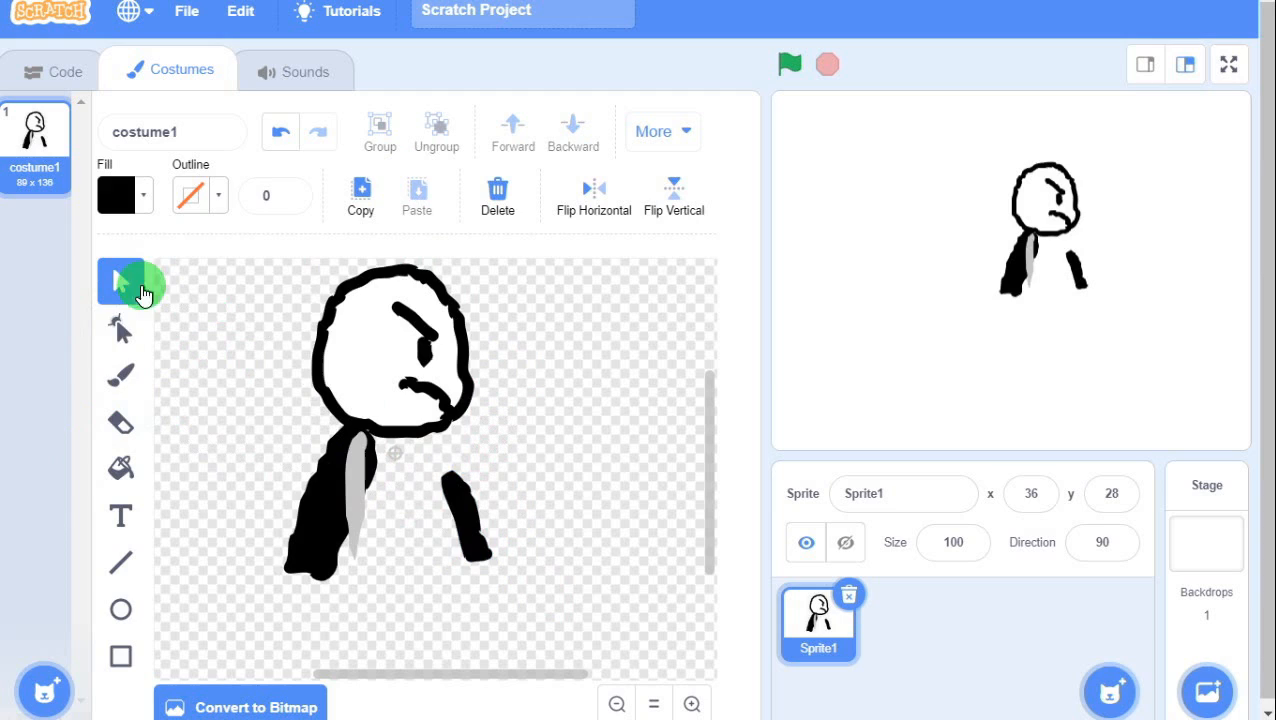
{"action": "left_click", "coordinate": [120, 375]}
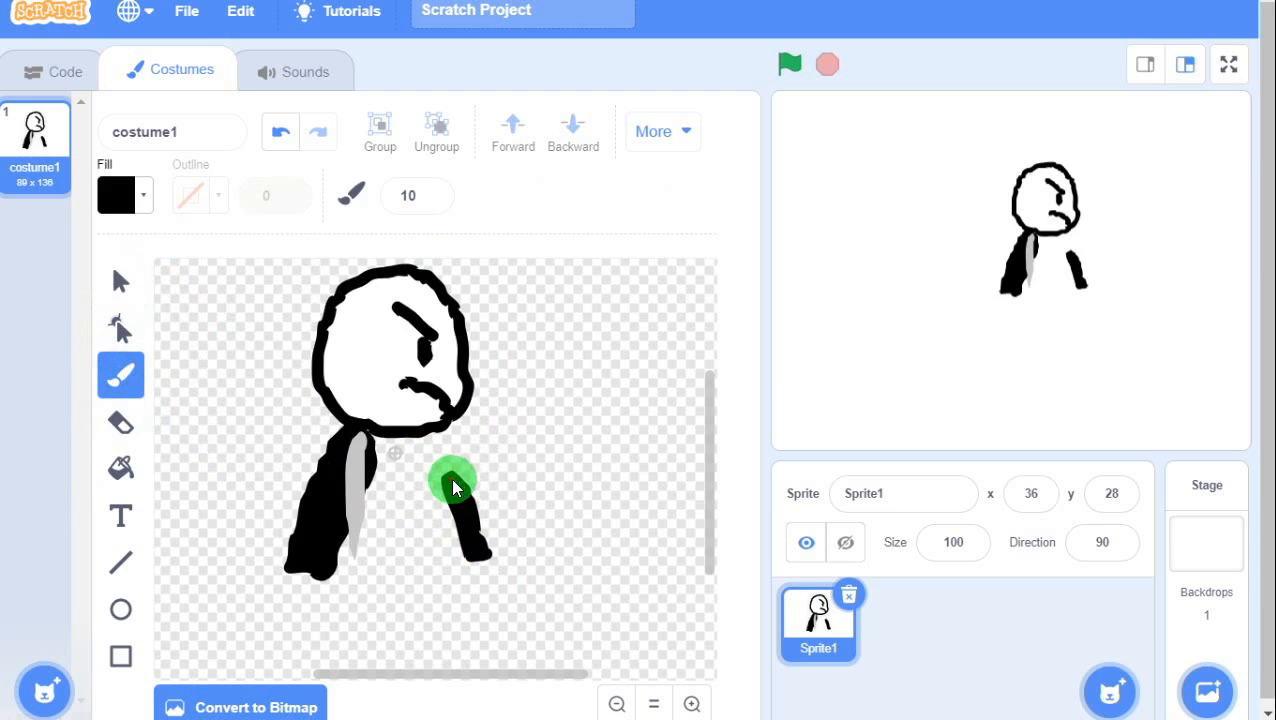
{"action": "left_click_drag", "start_coordinate": [452, 479], "coordinate": [466, 483]}
Move the limb stroke left, closer to the body.
{"action": "left_click", "coordinate": [120, 283]}
{"action": "left_click", "coordinate": [458, 504]}
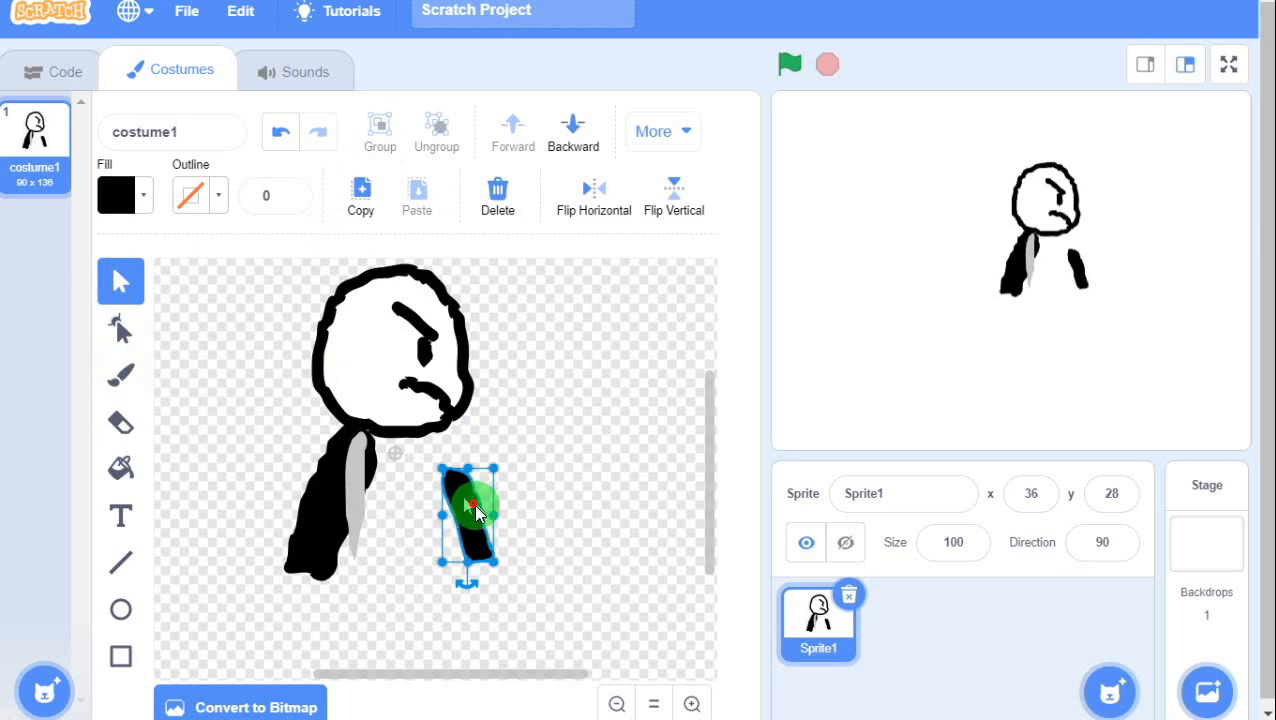
{"action": "left_click_drag", "start_coordinate": [487, 534], "coordinate": [462, 501]}
{"action": "left_click", "coordinate": [519, 552]}
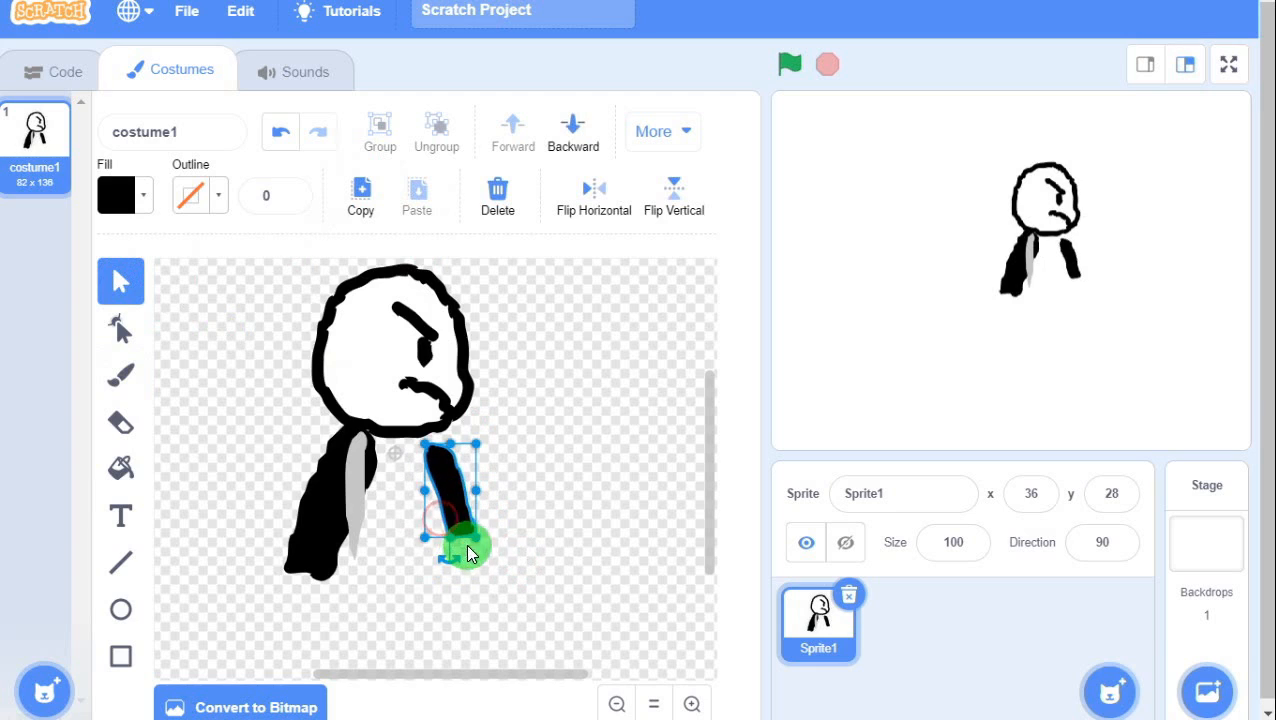
{"action": "left_click", "coordinate": [504, 536]}
{"action": "left_click", "coordinate": [453, 521]}
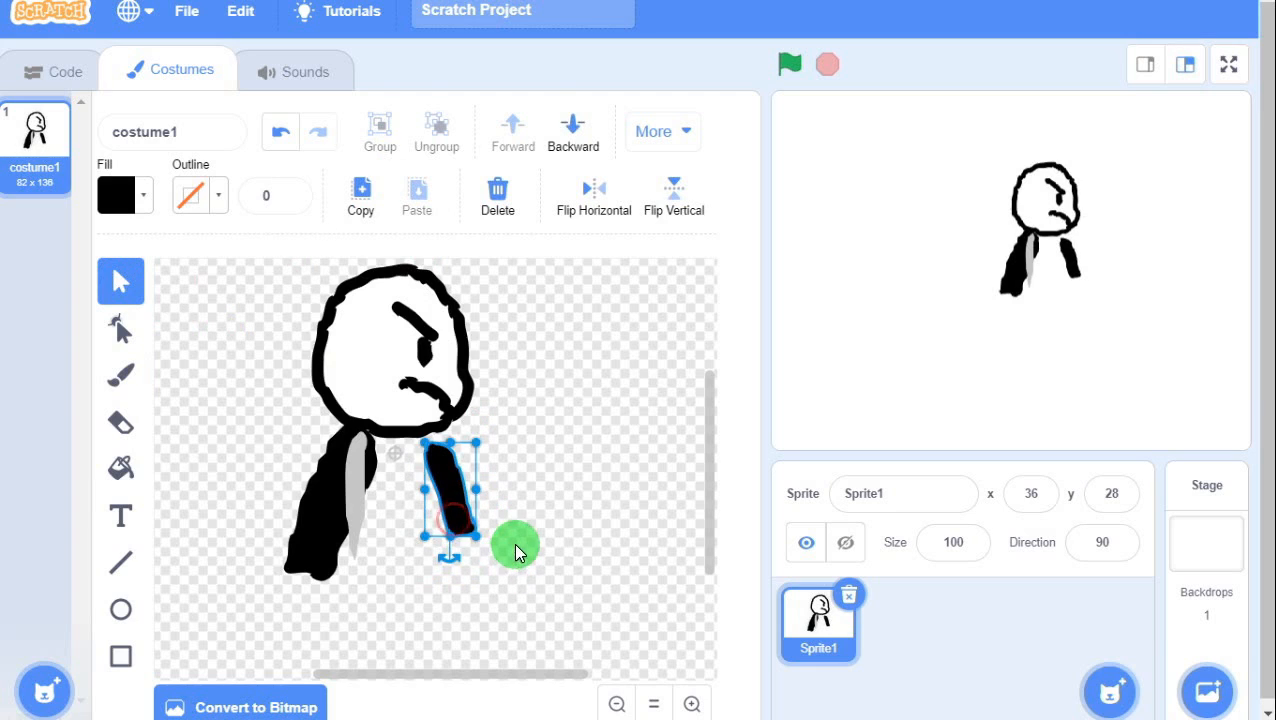
Duplicate the limb, rotate the copy horizontal to form an L, and shift both toward the body.
{"action": "key", "text": "ctrl+c"}
{"action": "key", "text": "ctrl+v"}
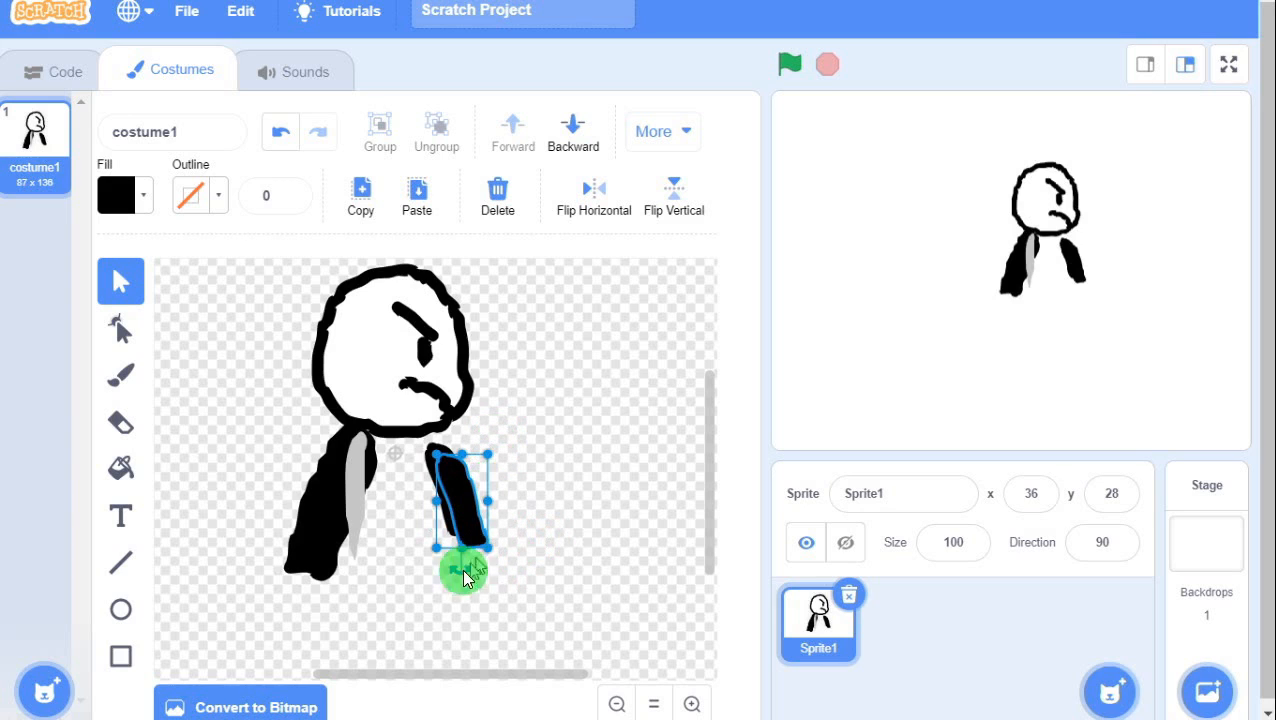
{"action": "left_click_drag", "start_coordinate": [458, 575], "coordinate": [343, 489]}
{"action": "left_click_drag", "start_coordinate": [466, 506], "coordinate": [497, 516]}
{"action": "left_click", "coordinate": [558, 456]}
{"action": "left_click", "coordinate": [455, 474]}
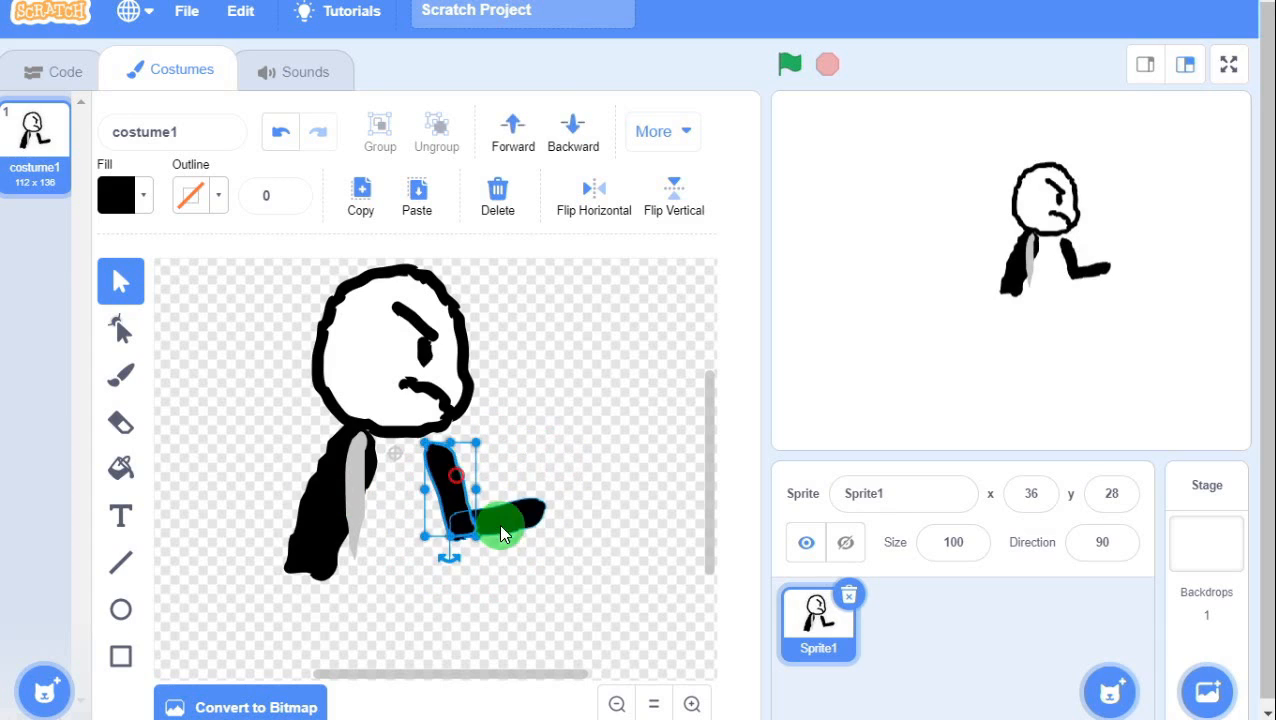
{"action": "left_click", "coordinate": [499, 524]}
{"action": "left_click", "coordinate": [449, 494], "text": "shift"}
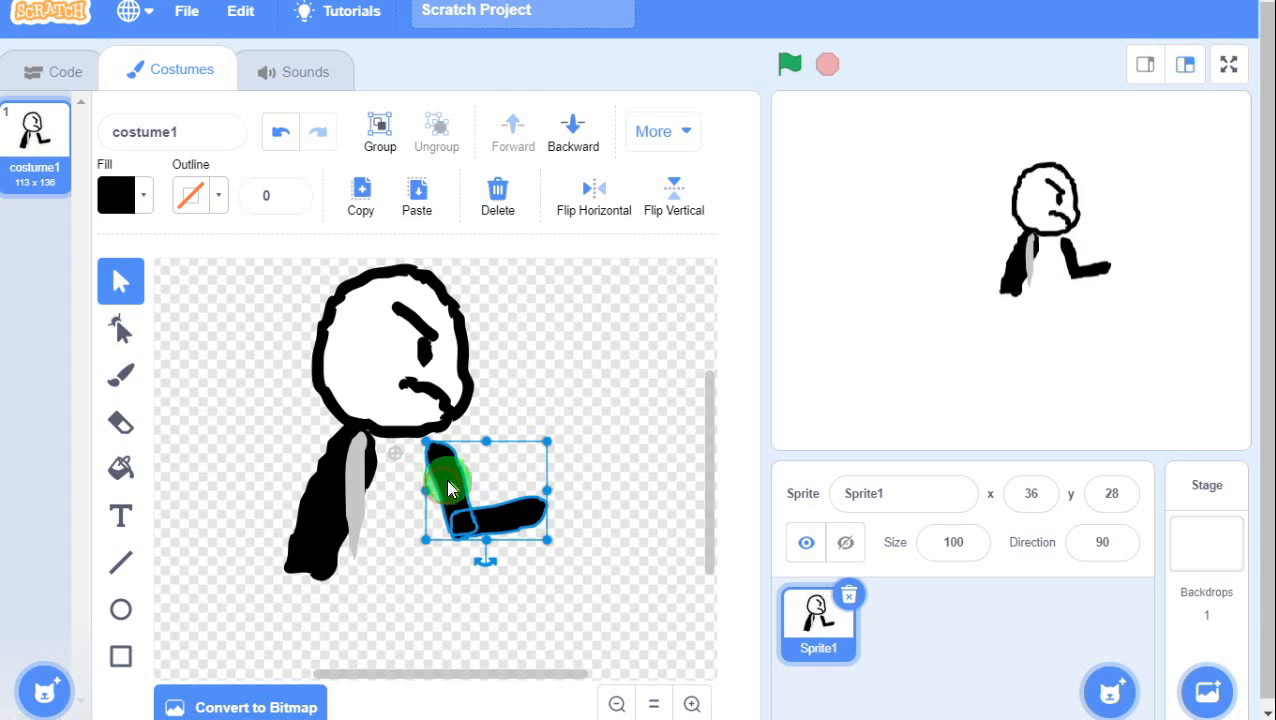
{"action": "left_click_drag", "start_coordinate": [441, 464], "coordinate": [462, 497]}
Extend the L's horizontal end slightly further right.
{"action": "left_click", "coordinate": [604, 442]}
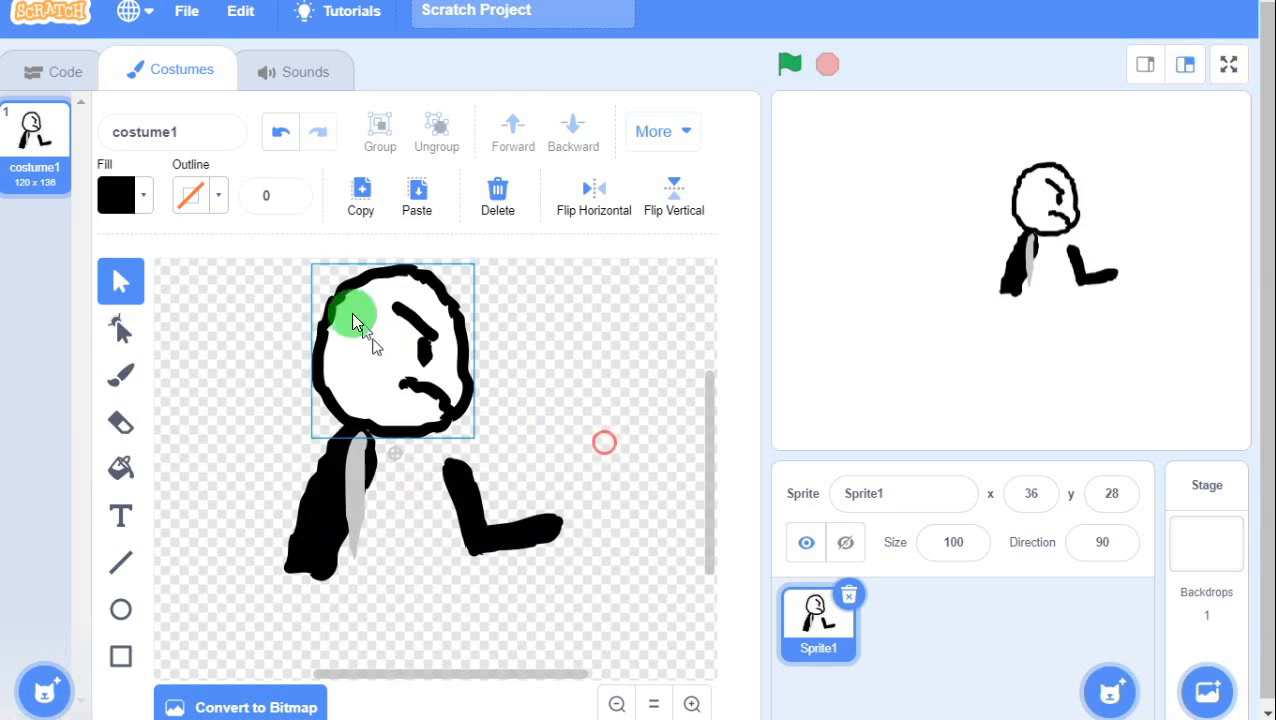
{"action": "left_click", "coordinate": [124, 377]}
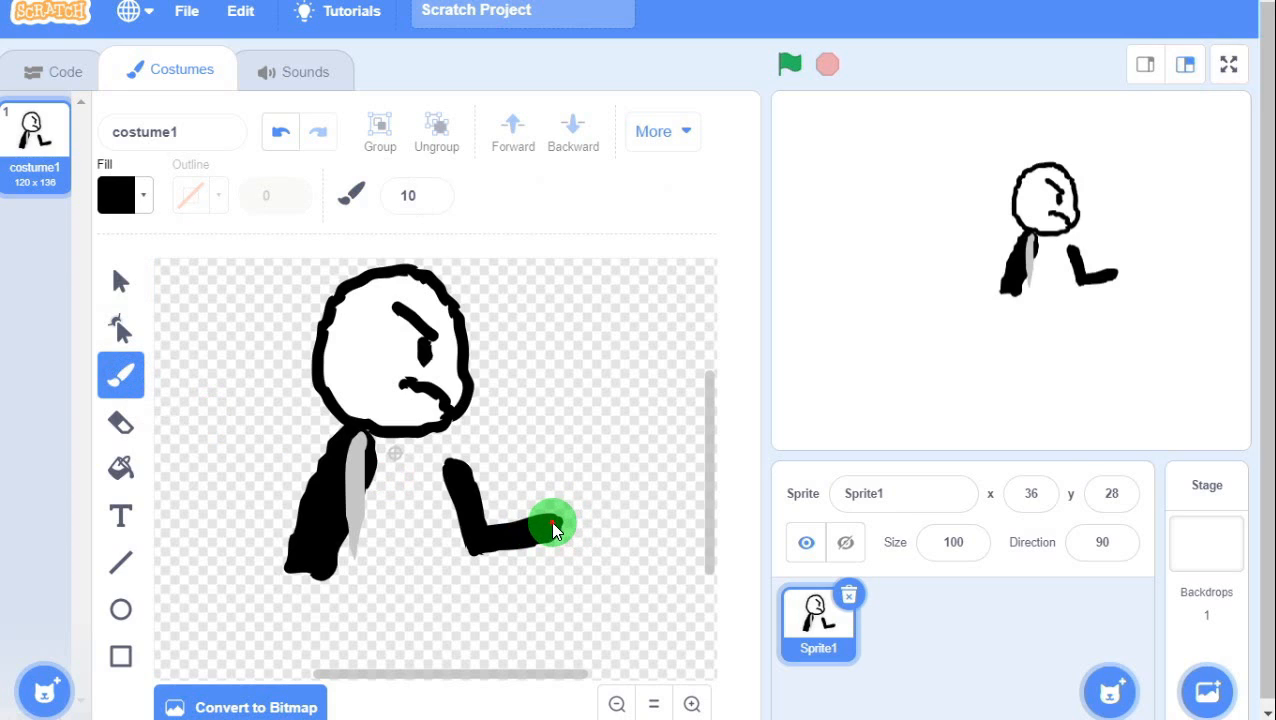
{"action": "left_click_drag", "start_coordinate": [553, 523], "coordinate": [558, 523]}
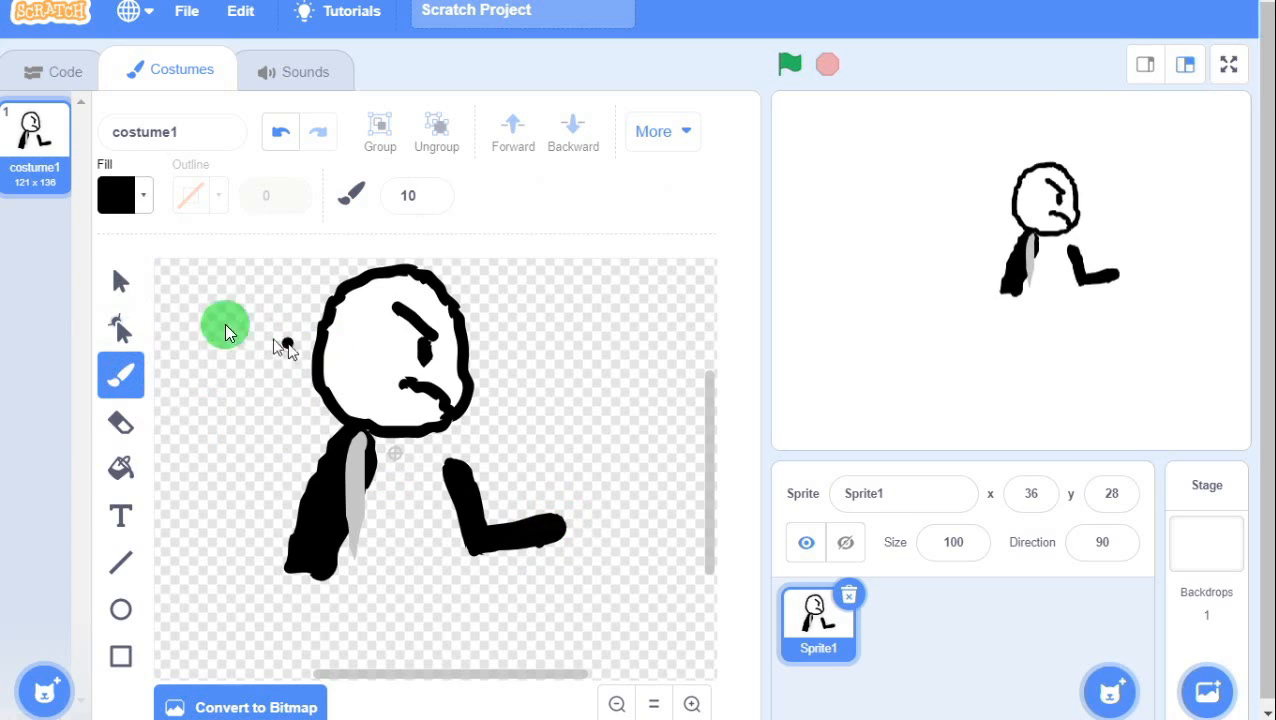
{"action": "left_click", "coordinate": [118, 283]}
{"action": "left_click", "coordinate": [519, 536]}
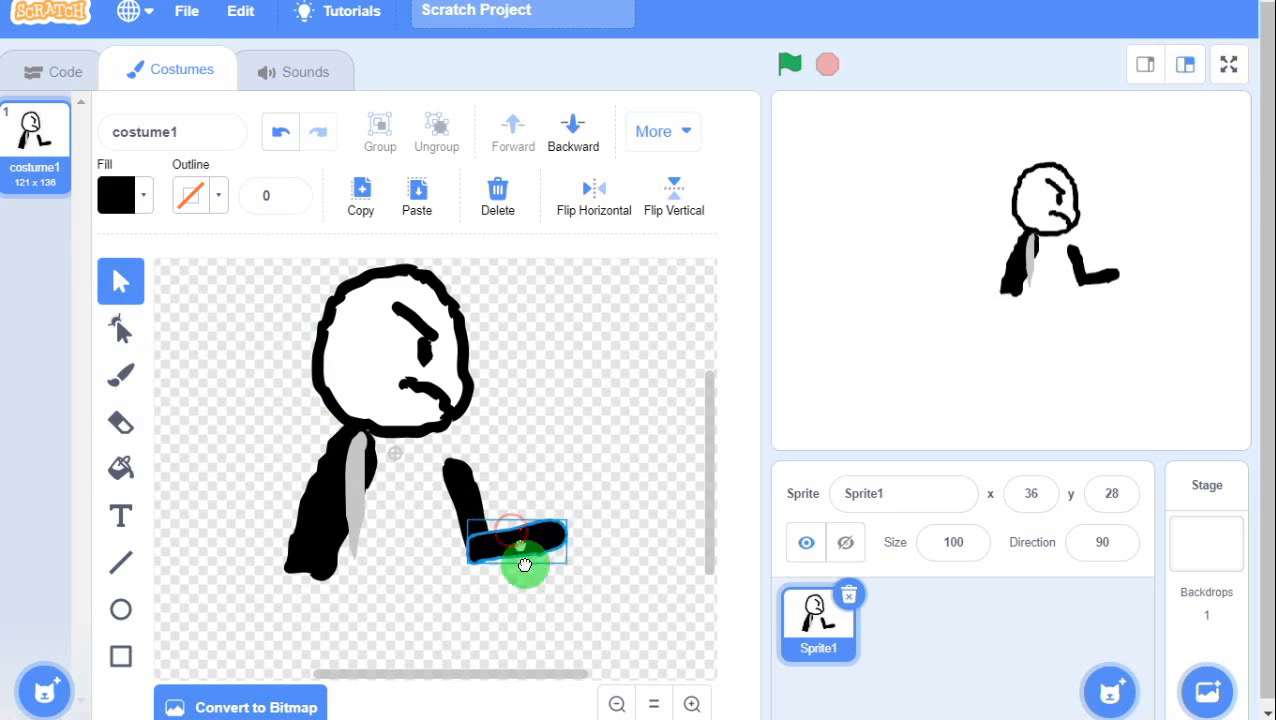
{"action": "left_click_drag", "start_coordinate": [524, 566], "coordinate": [545, 580]}
{"action": "key", "text": "ctrl+z"}
{"action": "left_click", "coordinate": [488, 500]}
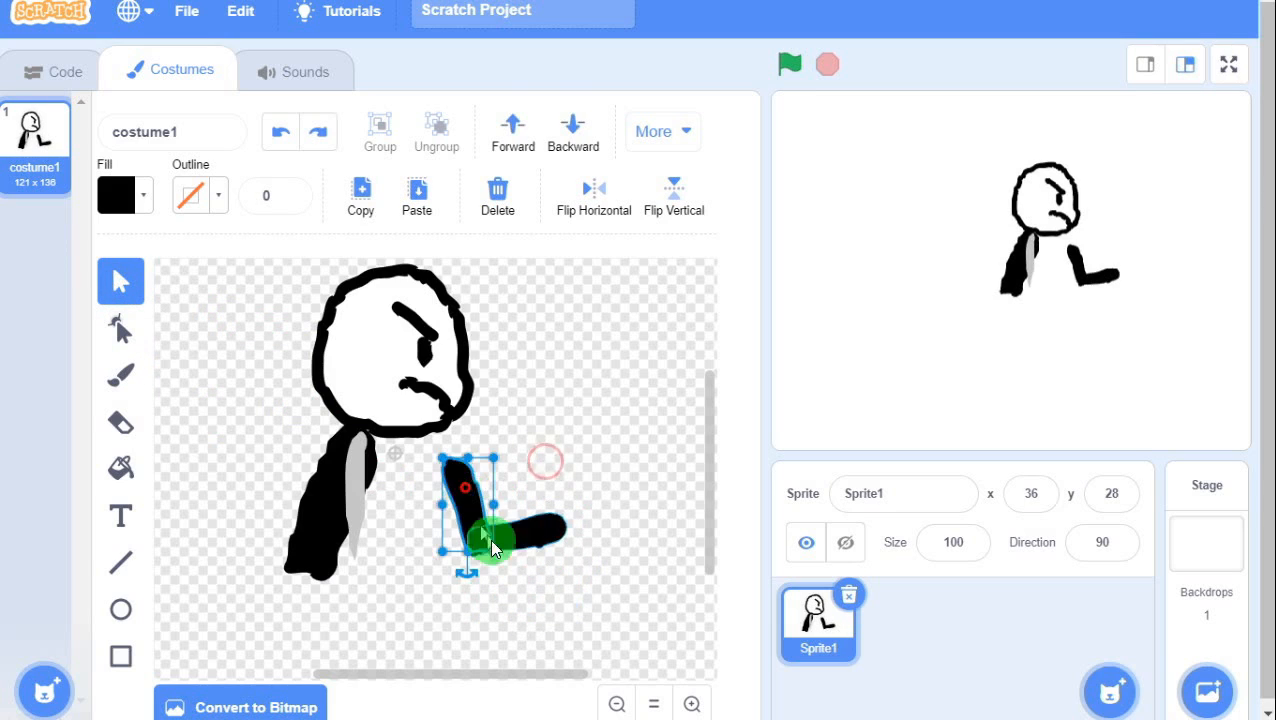
{"action": "left_click", "coordinate": [513, 534]}
{"action": "left_click", "coordinate": [537, 470]}
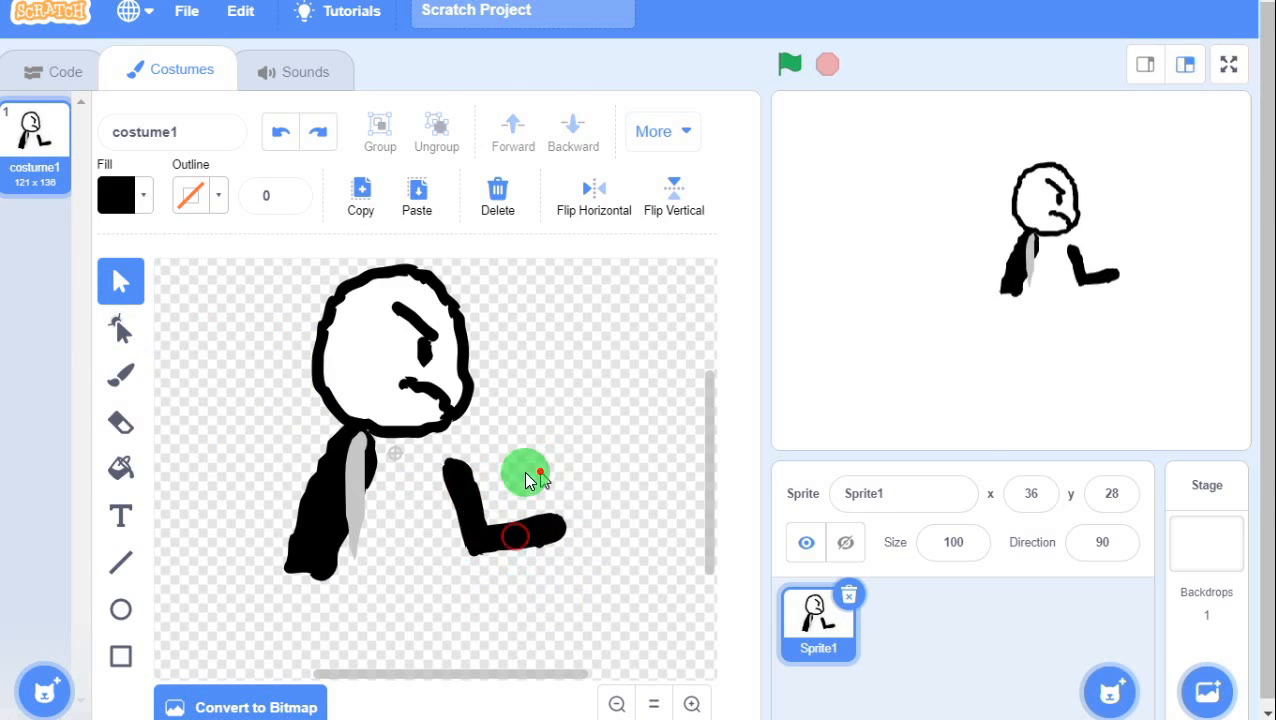
Brush a small closed round loop just past the limb's end as the fist.
{"action": "left_click", "coordinate": [121, 373]}
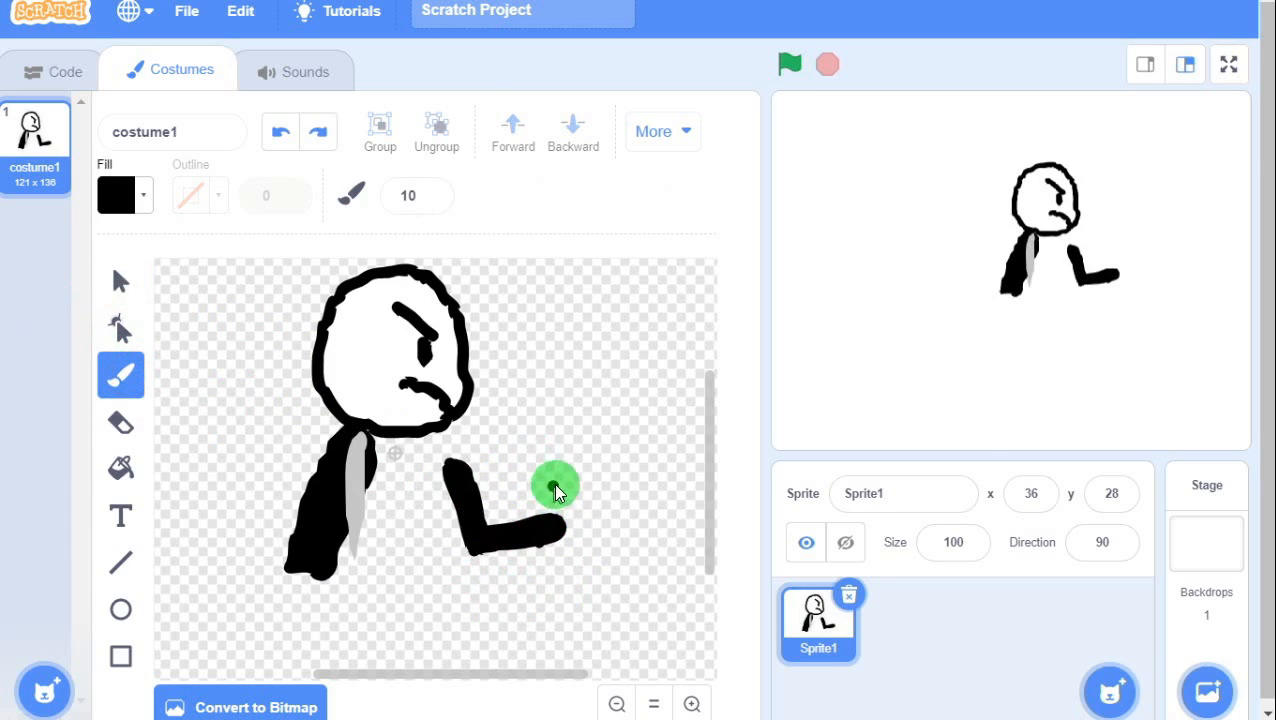
{"action": "mouse_move", "coordinate": [565, 472]}
{"action": "left_mouse_down"}
{"action": "mouse_move", "coordinate": [571, 435]}
{"action": "mouse_move", "coordinate": [590, 450]}
{"action": "left_mouse_up"}
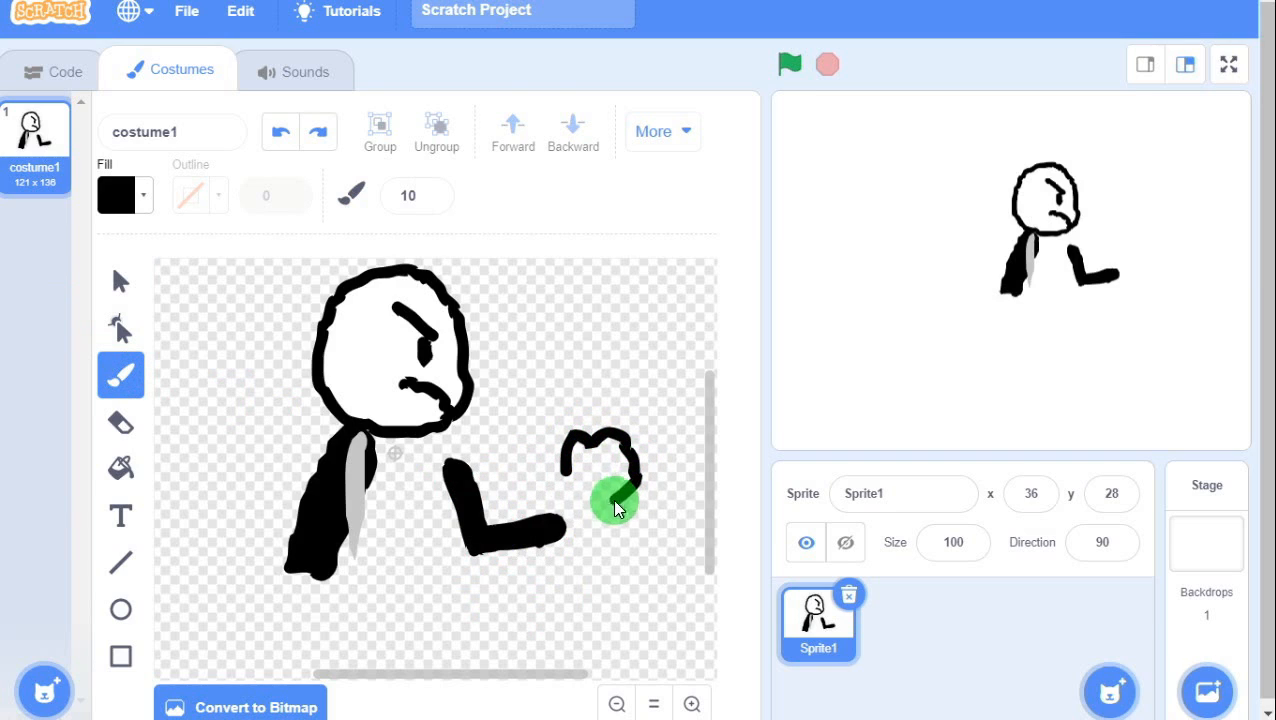
{"action": "left_click_drag", "start_coordinate": [563, 478], "coordinate": [565, 470]}
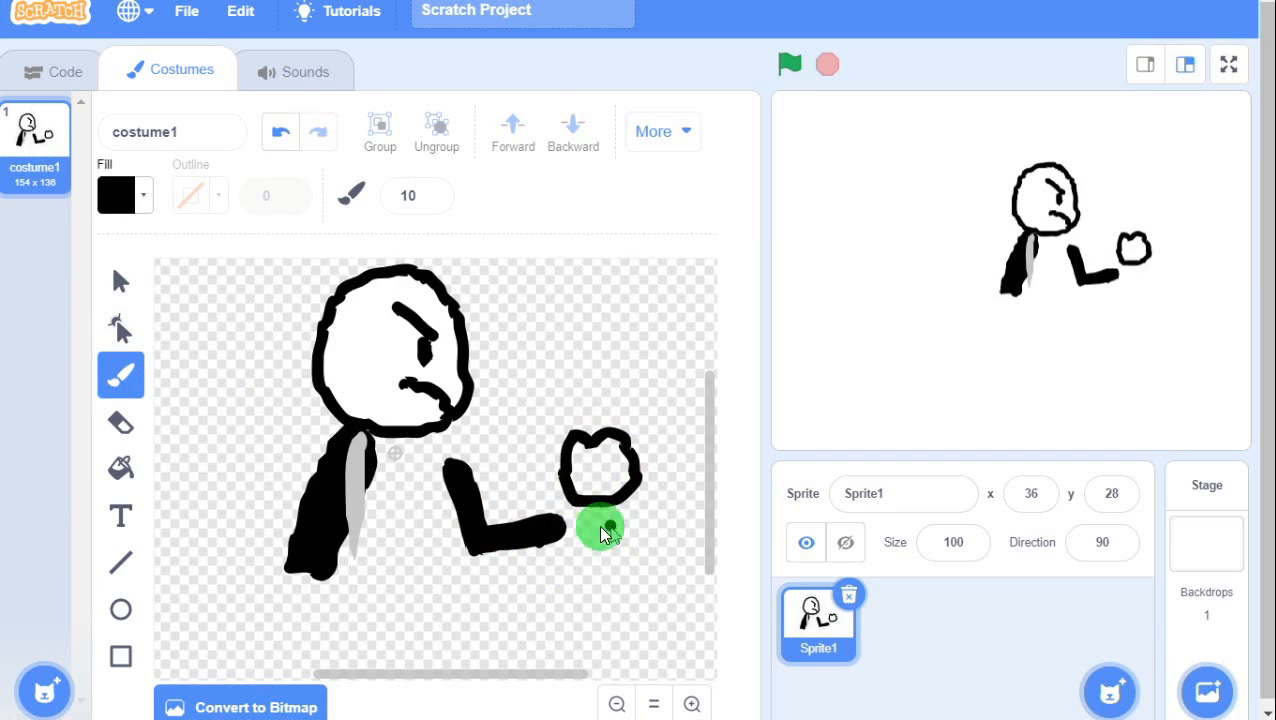
Fill the fist white using saturation 0 and brightness 100.
{"action": "left_click", "coordinate": [122, 470]}
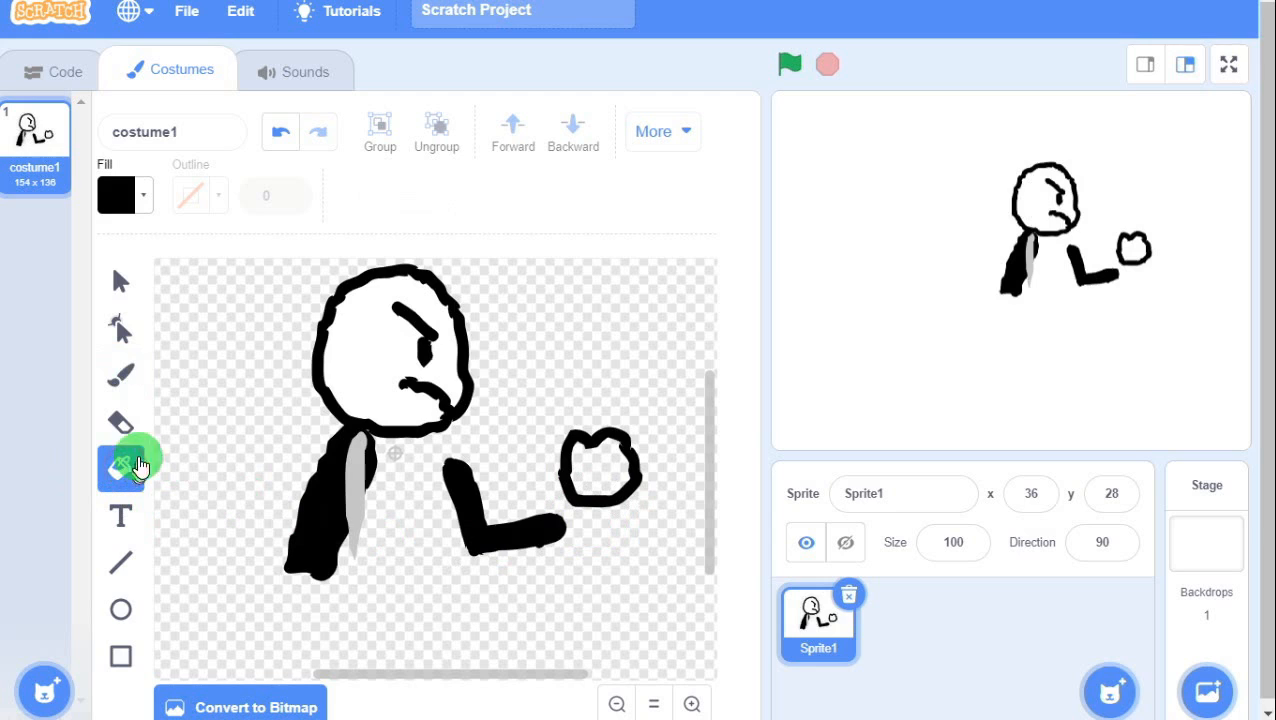
{"action": "left_click", "coordinate": [120, 194]}
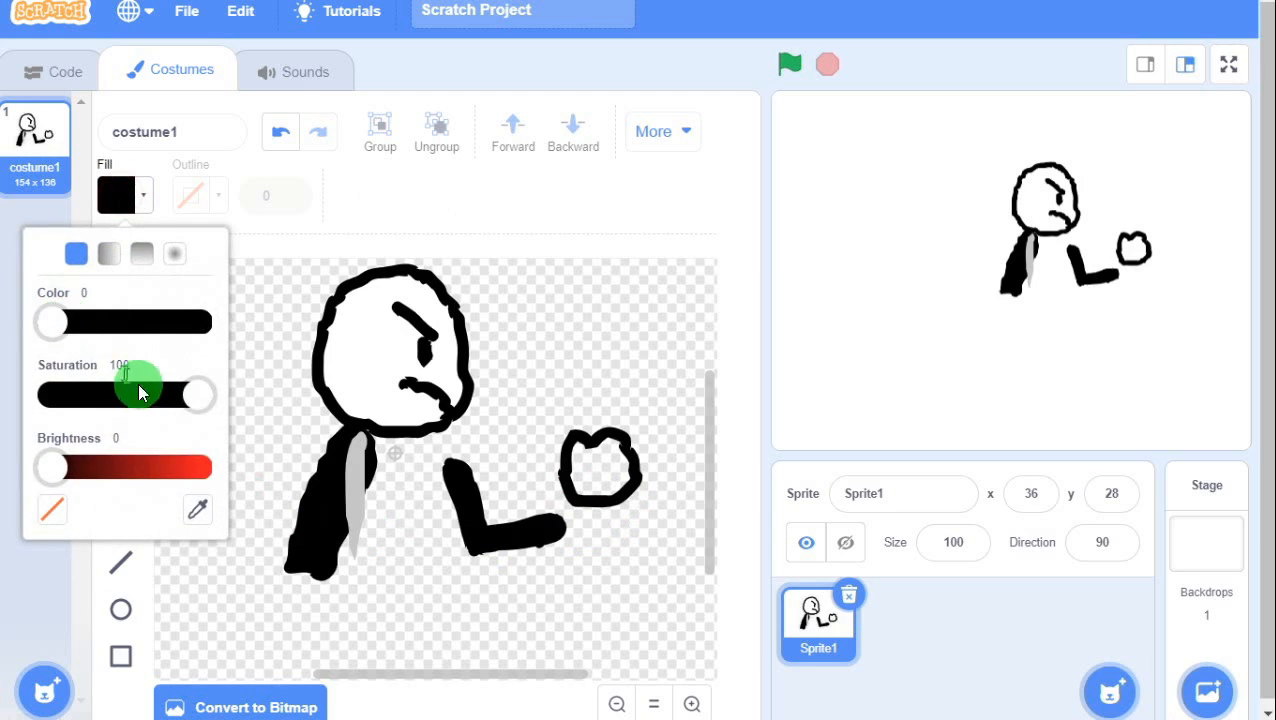
{"action": "left_click_drag", "start_coordinate": [195, 395], "coordinate": [28, 414]}
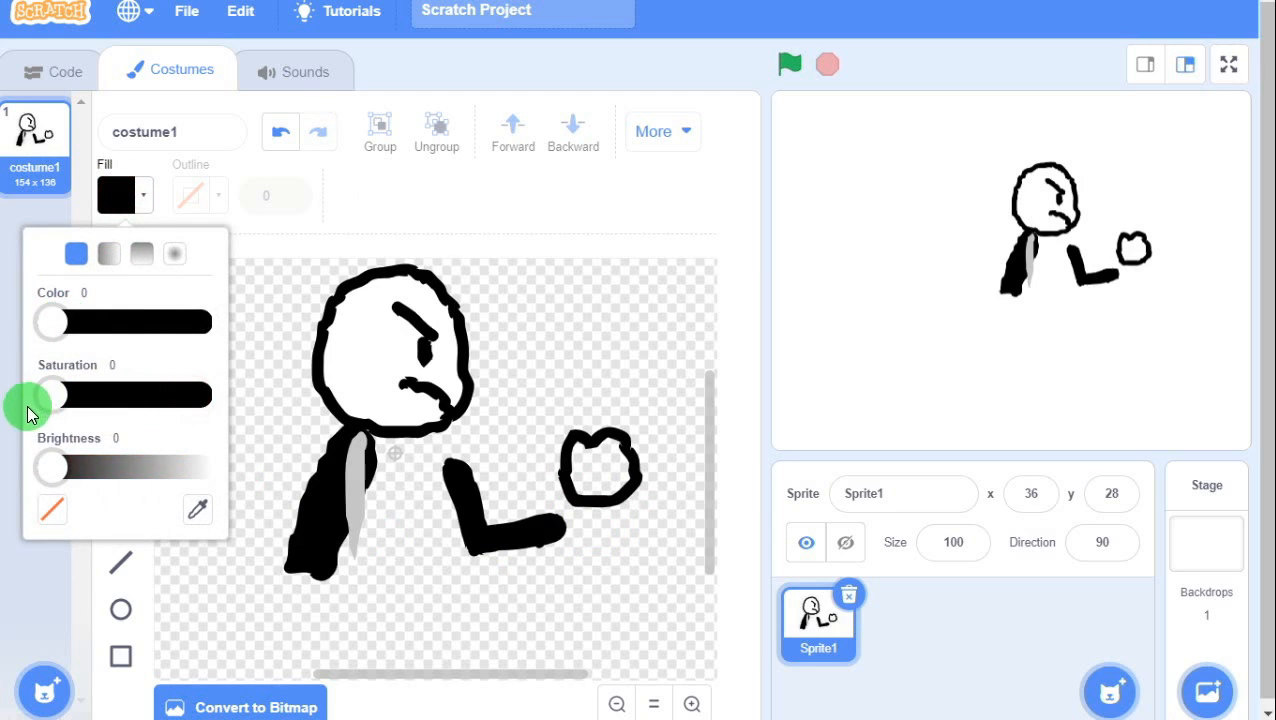
{"action": "left_click_drag", "start_coordinate": [48, 468], "coordinate": [223, 471]}
{"action": "left_click", "coordinate": [343, 477]}
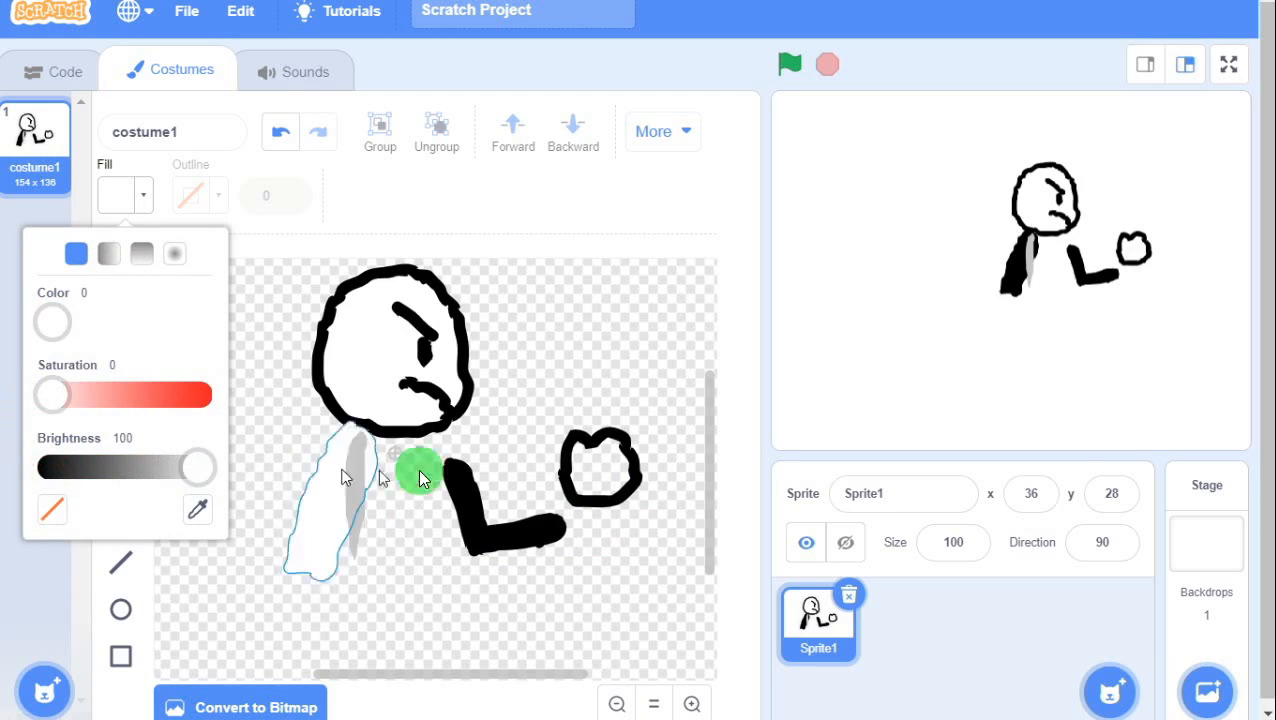
{"action": "left_click", "coordinate": [593, 460]}
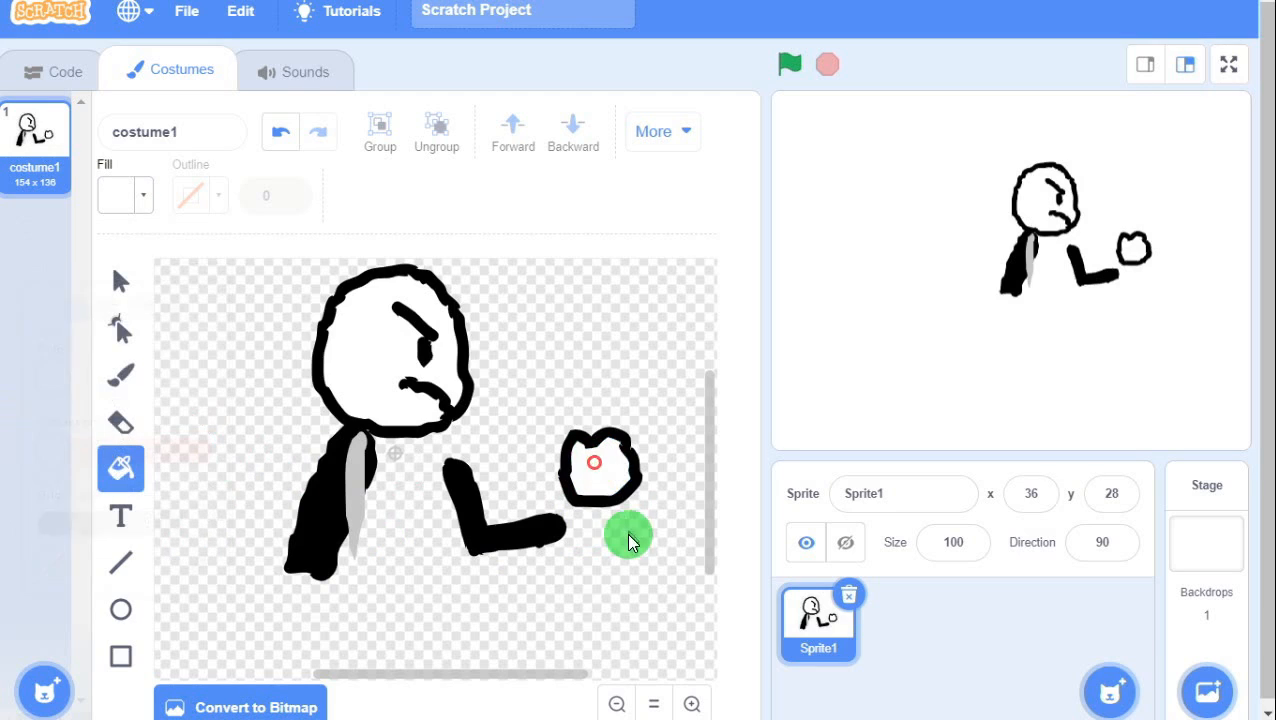
{"action": "left_click", "coordinate": [268, 148]}
{"action": "left_click", "coordinate": [590, 481]}
Group the fist into one shape, then select it with both arm strokes.
{"action": "left_click", "coordinate": [120, 280]}
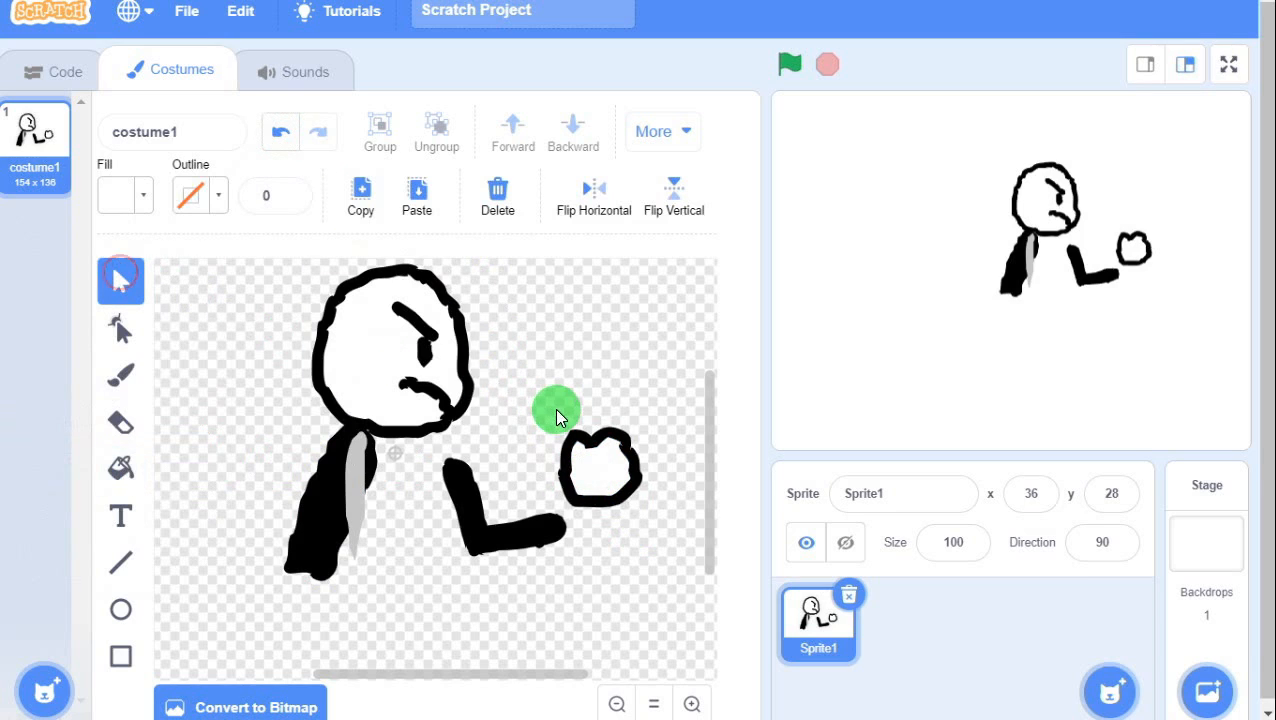
{"action": "left_click_drag", "start_coordinate": [555, 407], "coordinate": [640, 505]}
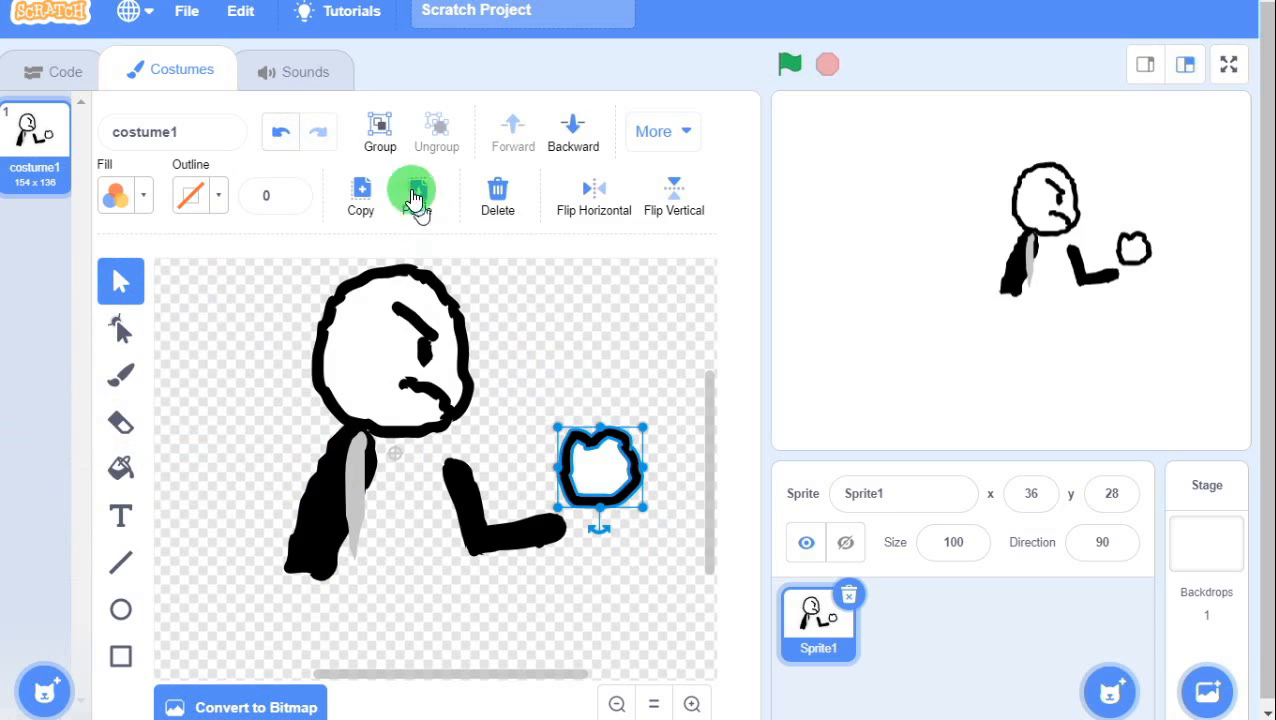
{"action": "left_click", "coordinate": [380, 134]}
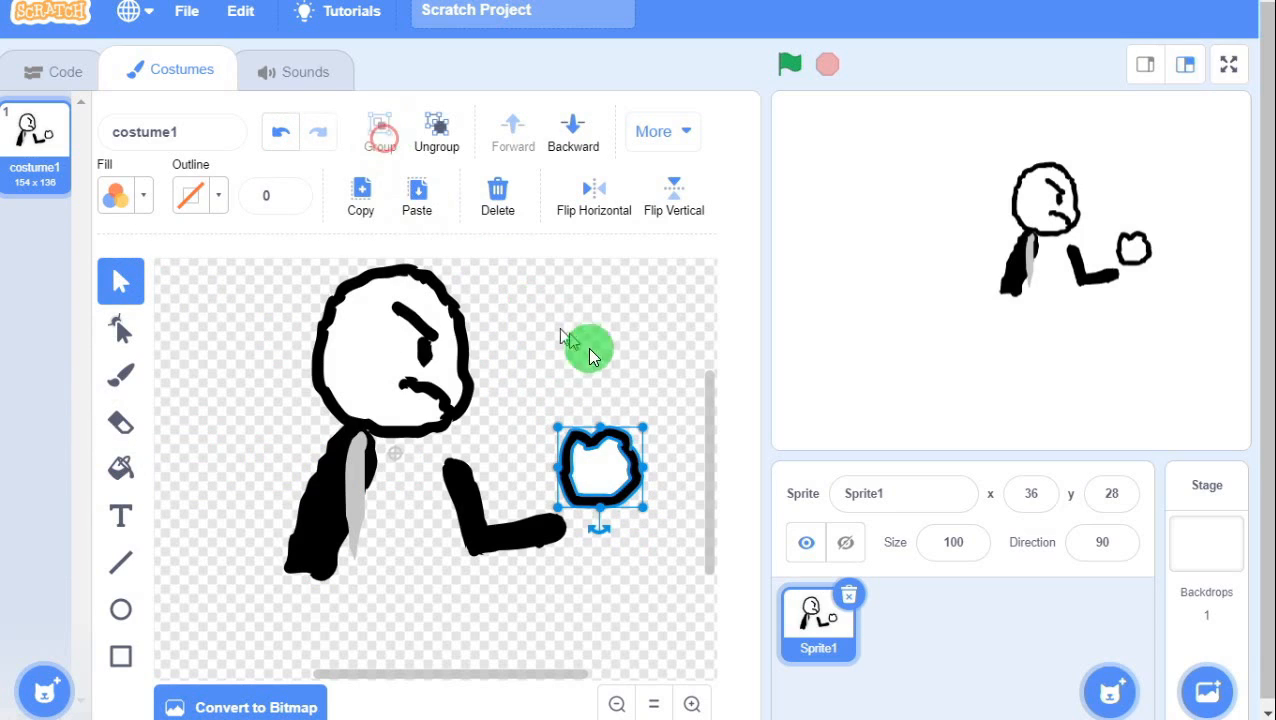
{"action": "left_click", "coordinate": [527, 527]}
{"action": "left_click", "coordinate": [470, 510]}
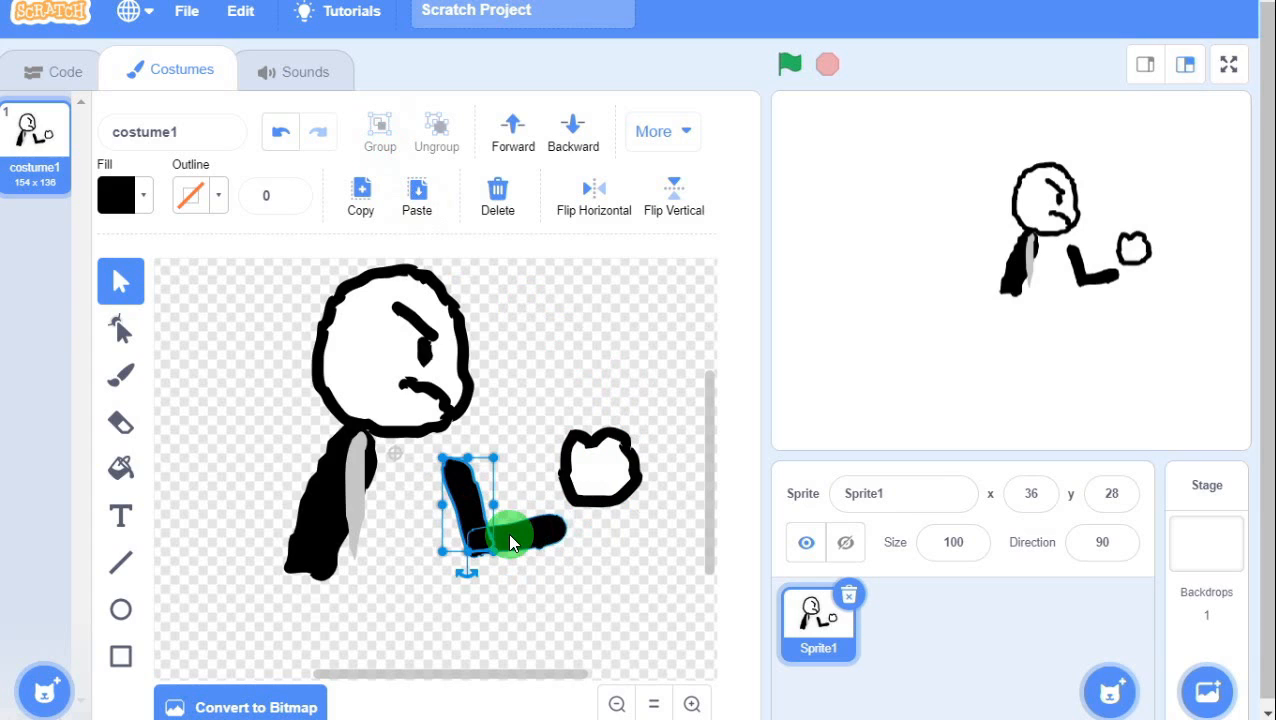
{"action": "left_click", "coordinate": [508, 532], "text": "shift"}
{"action": "left_click", "coordinate": [597, 469], "text": "shift"}
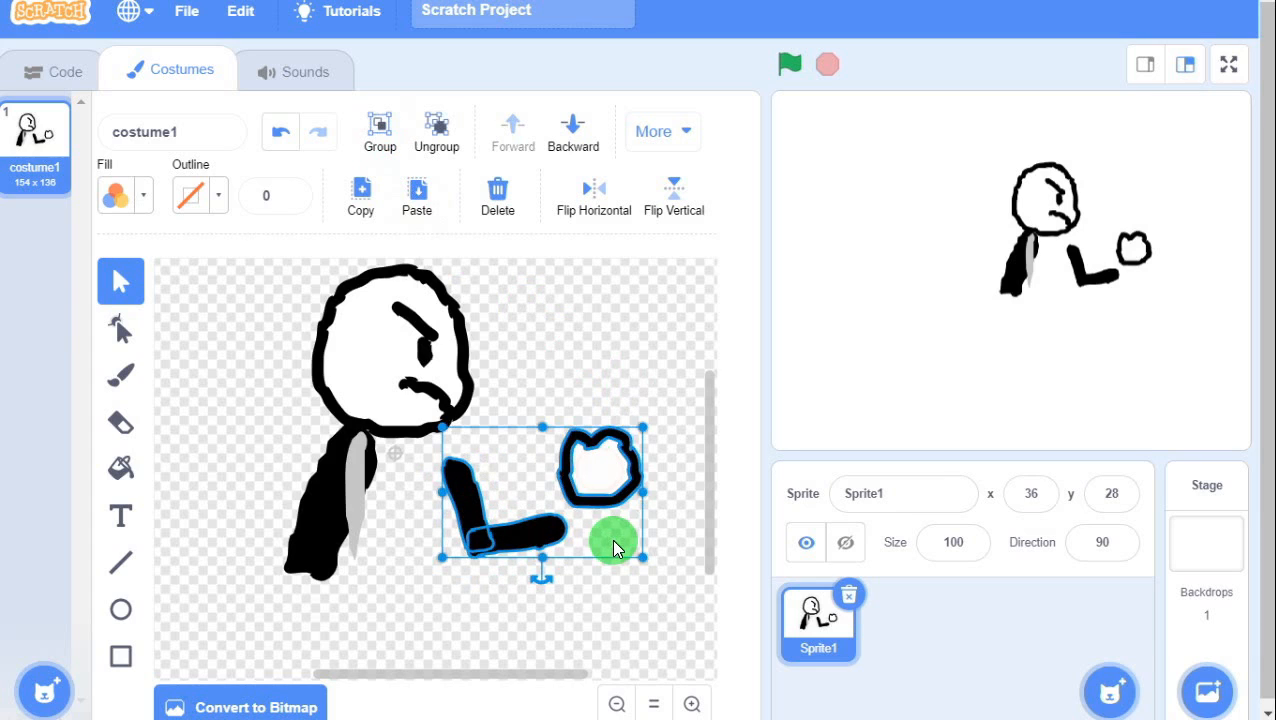
Duplicate the arm and fist, then bend the original arm and its white fist across the body.
{"action": "left_click", "coordinate": [356, 220]}
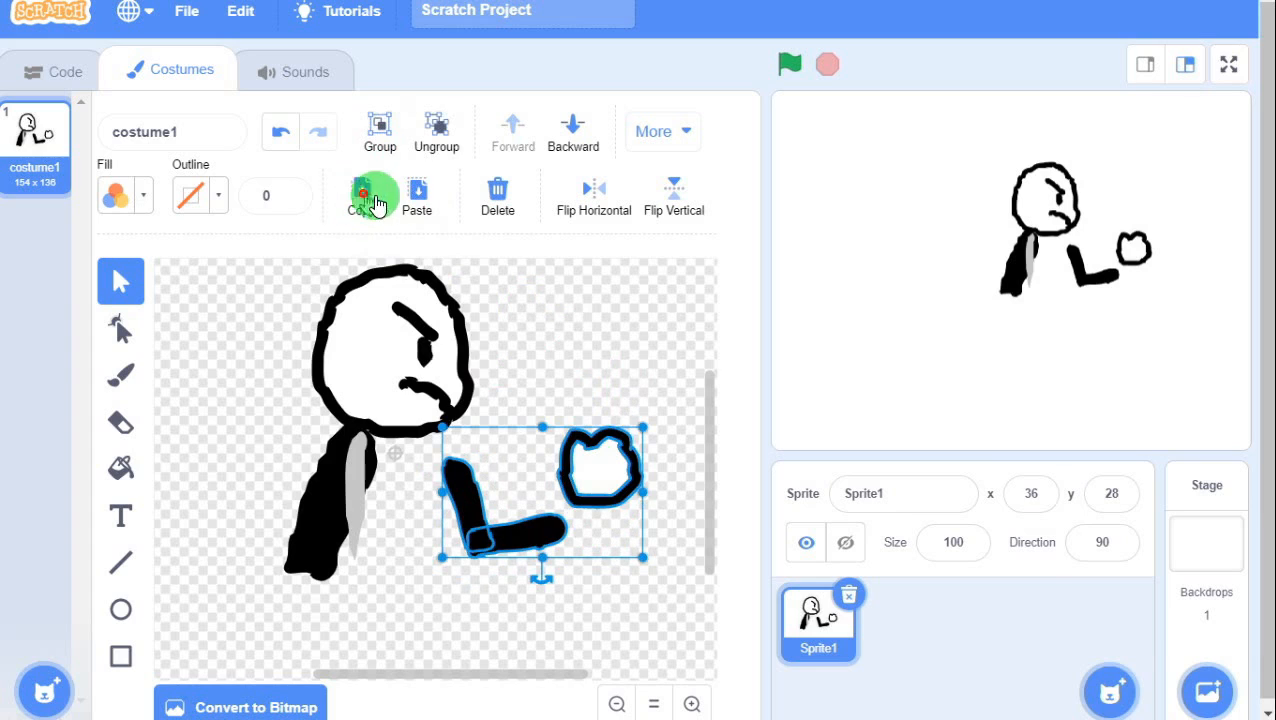
{"action": "left_click", "coordinate": [417, 200]}
{"action": "mouse_move", "coordinate": [493, 512]}
{"action": "left_mouse_down"}
{"action": "mouse_move", "coordinate": [547, 363]}
{"action": "mouse_move", "coordinate": [527, 327]}
{"action": "left_mouse_up"}
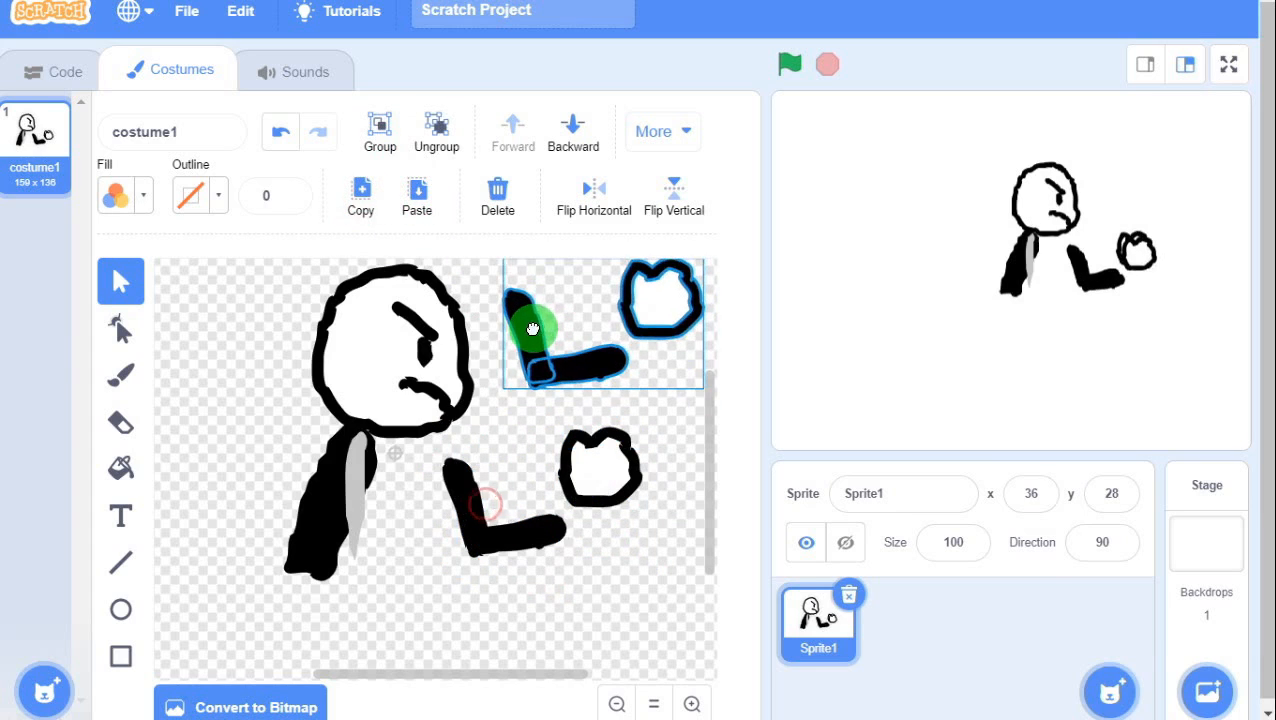
{"action": "left_click", "coordinate": [463, 490]}
{"action": "mouse_move", "coordinate": [475, 510]}
{"action": "left_mouse_down"}
{"action": "mouse_move", "coordinate": [333, 490]}
{"action": "mouse_move", "coordinate": [328, 456]}
{"action": "mouse_move", "coordinate": [356, 452]}
{"action": "mouse_move", "coordinate": [338, 545]}
{"action": "mouse_move", "coordinate": [199, 507]}
{"action": "mouse_move", "coordinate": [310, 478]}
{"action": "mouse_move", "coordinate": [285, 450]}
{"action": "left_mouse_up"}
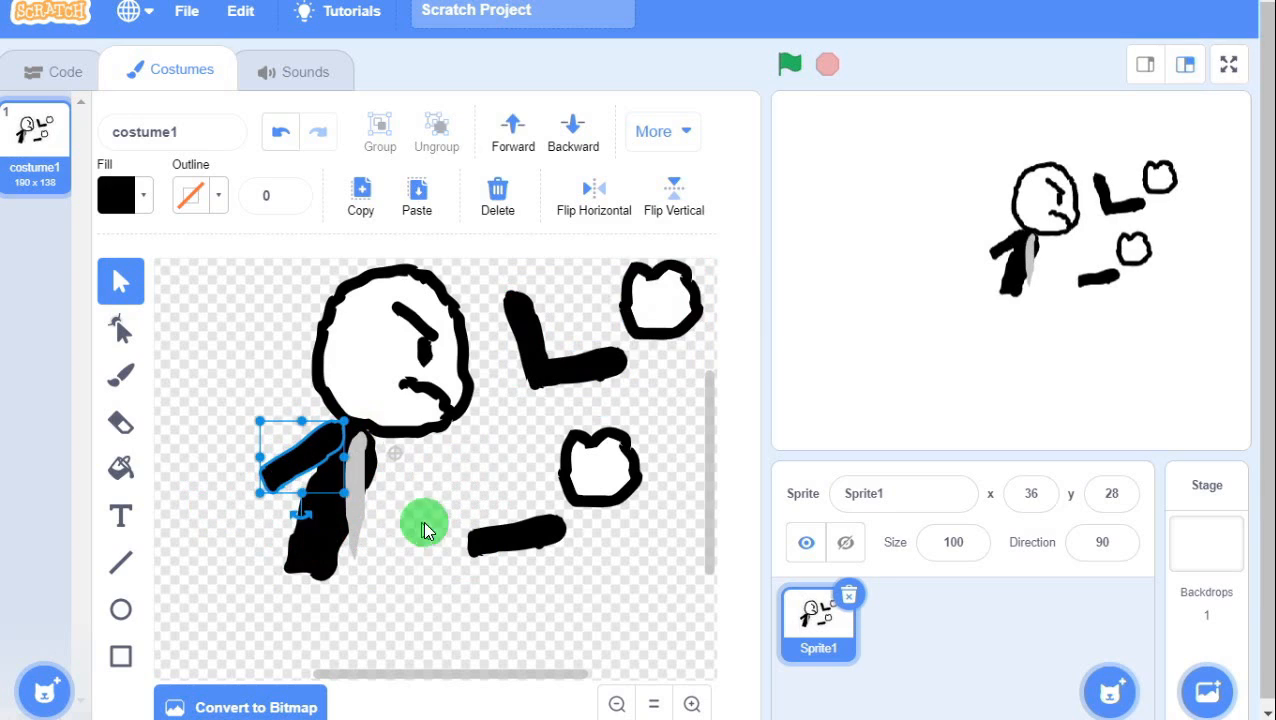
{"action": "mouse_move", "coordinate": [481, 555]}
{"action": "left_mouse_down"}
{"action": "mouse_move", "coordinate": [296, 512]}
{"action": "mouse_move", "coordinate": [320, 511]}
{"action": "mouse_move", "coordinate": [299, 534]}
{"action": "left_mouse_up"}
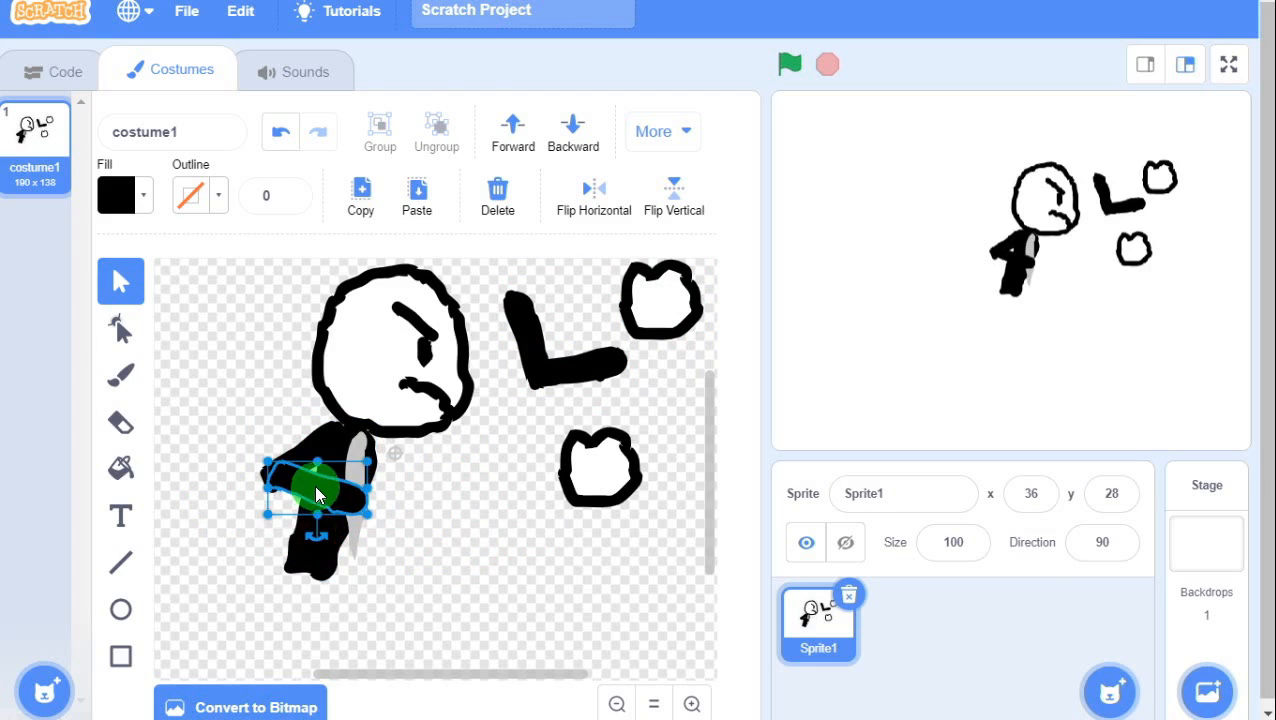
{"action": "left_click_drag", "start_coordinate": [315, 487], "coordinate": [297, 499]}
{"action": "left_click_drag", "start_coordinate": [597, 480], "coordinate": [379, 511]}
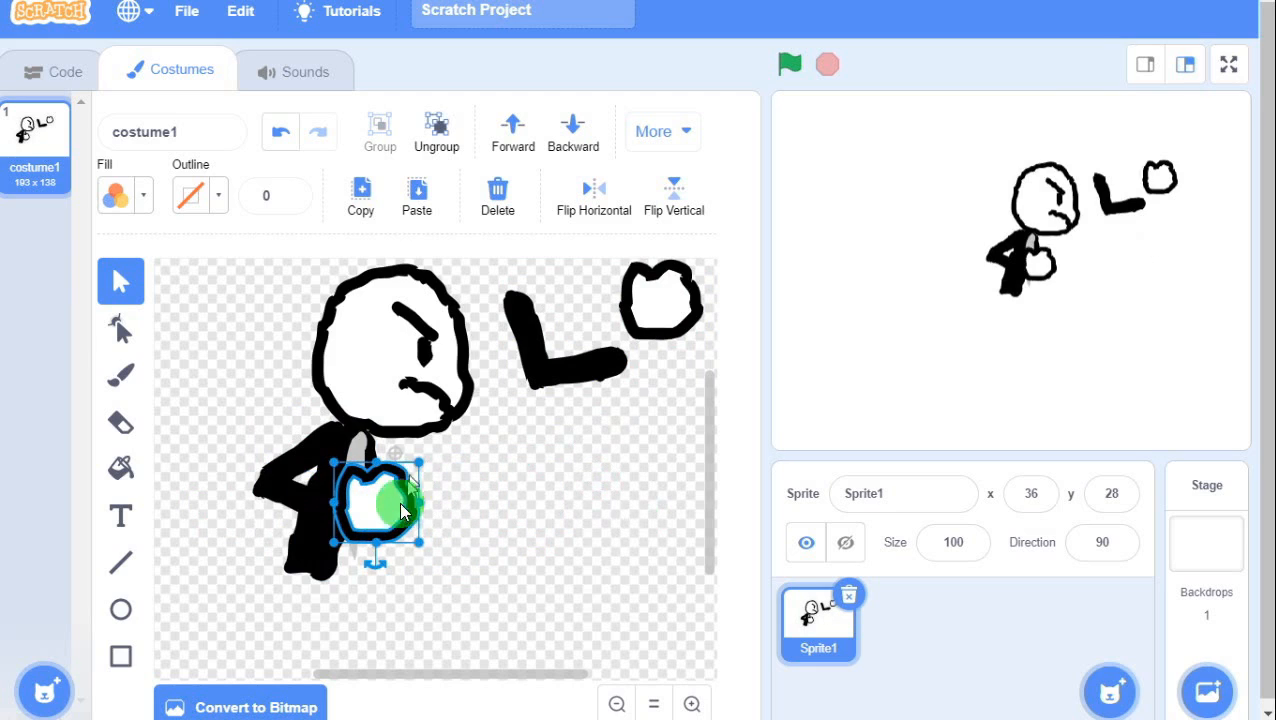
{"action": "left_click_drag", "start_coordinate": [377, 561], "coordinate": [358, 521]}
{"action": "left_click", "coordinate": [484, 494]}
Place the duplicate as an outstretched arm behind the body, with its fist ungrouped beside it.
{"action": "left_click_drag", "start_coordinate": [524, 364], "coordinate": [392, 478]}
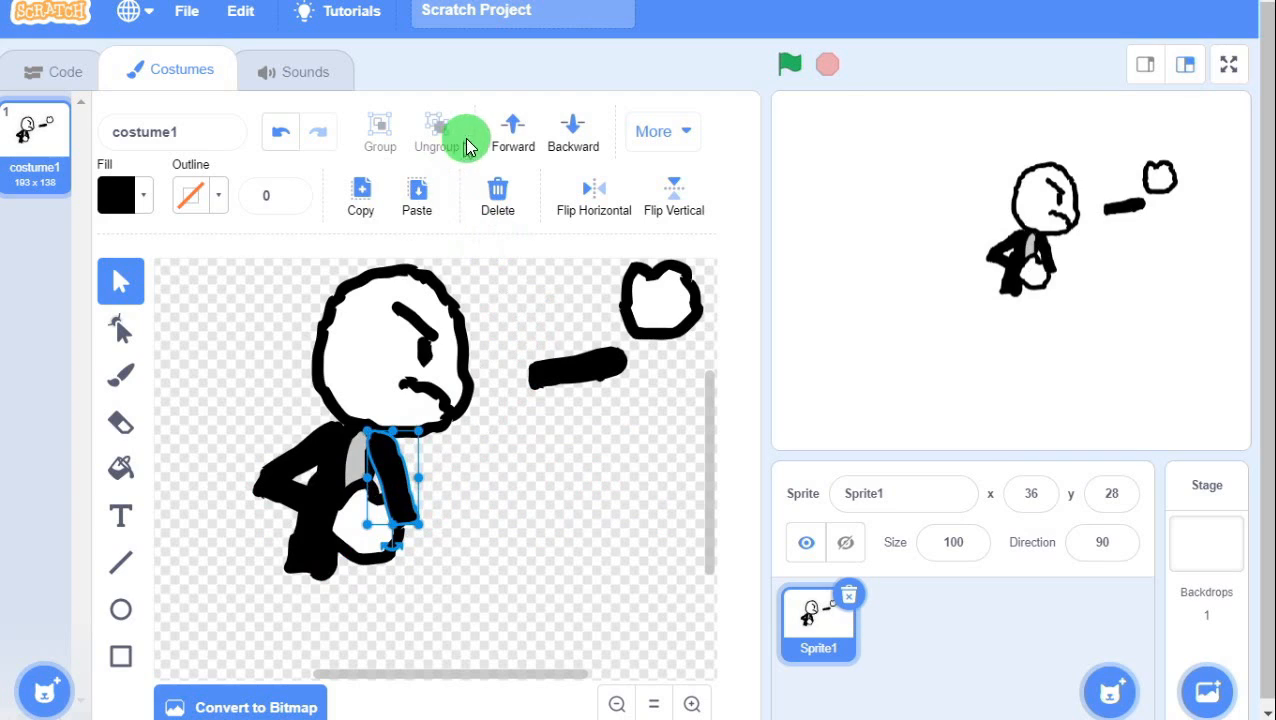
{"action": "left_click", "coordinate": [576, 132]}
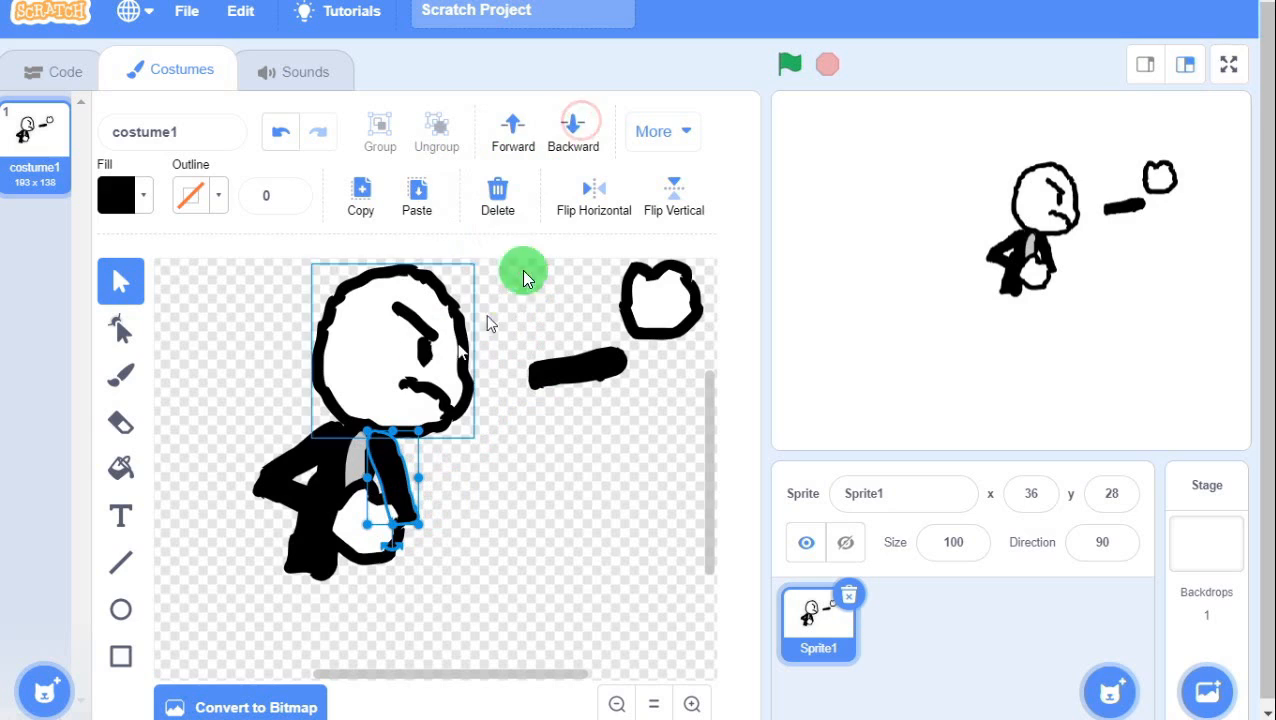
{"action": "mouse_move", "coordinate": [575, 362]}
{"action": "left_mouse_down"}
{"action": "mouse_move", "coordinate": [541, 384]}
{"action": "mouse_move", "coordinate": [447, 508]}
{"action": "left_mouse_up"}
{"action": "left_click", "coordinate": [577, 130]}
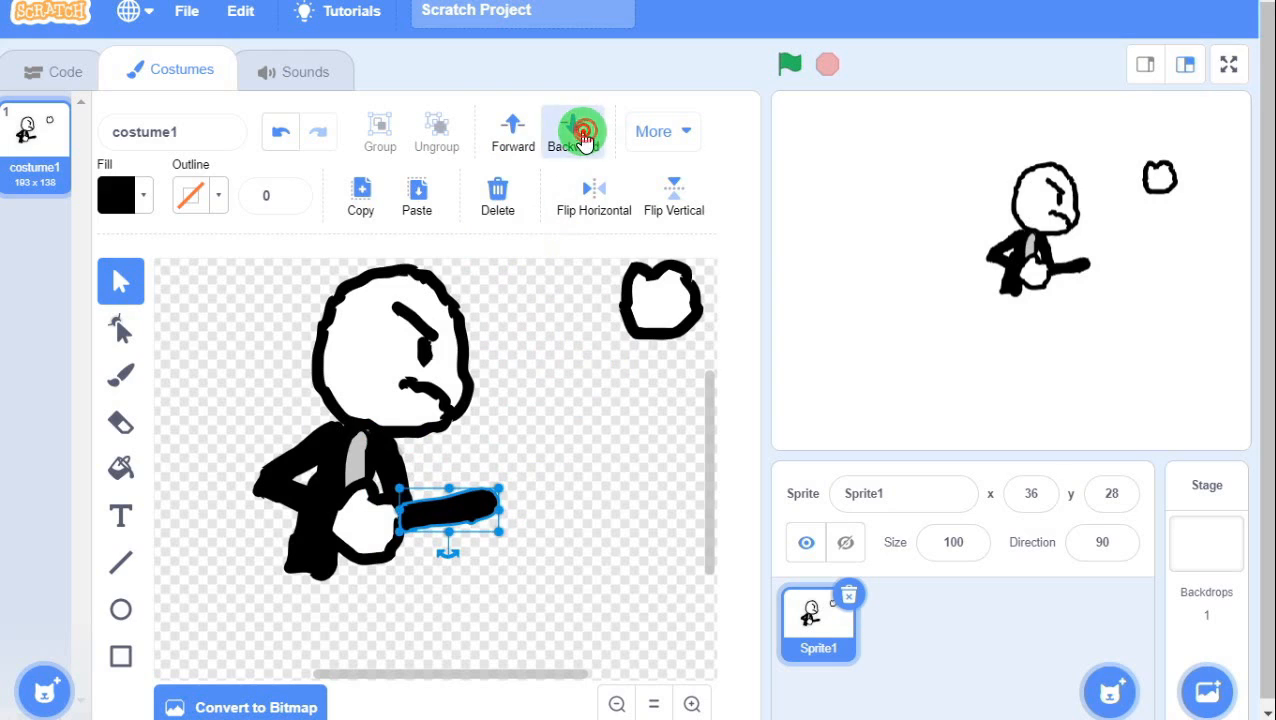
{"action": "left_click_drag", "start_coordinate": [640, 314], "coordinate": [532, 434]}
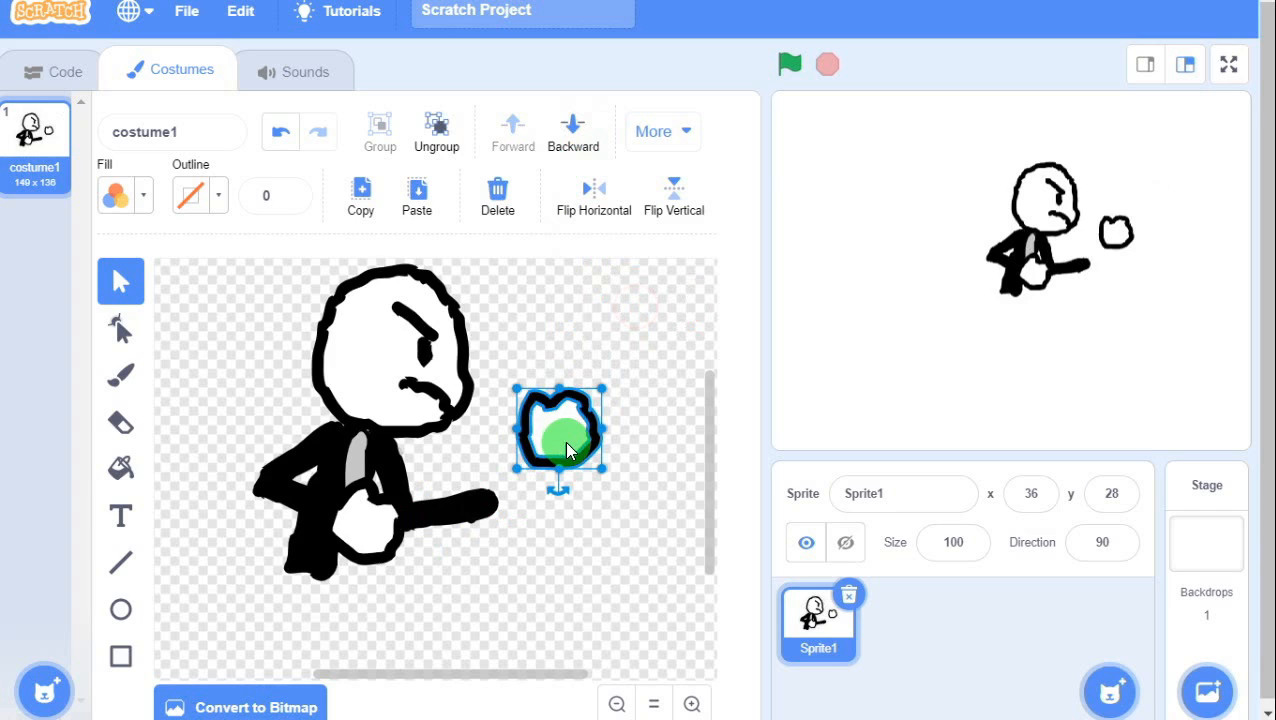
{"action": "left_click", "coordinate": [628, 403]}
{"action": "left_click", "coordinate": [573, 423]}
{"action": "left_click", "coordinate": [438, 137]}
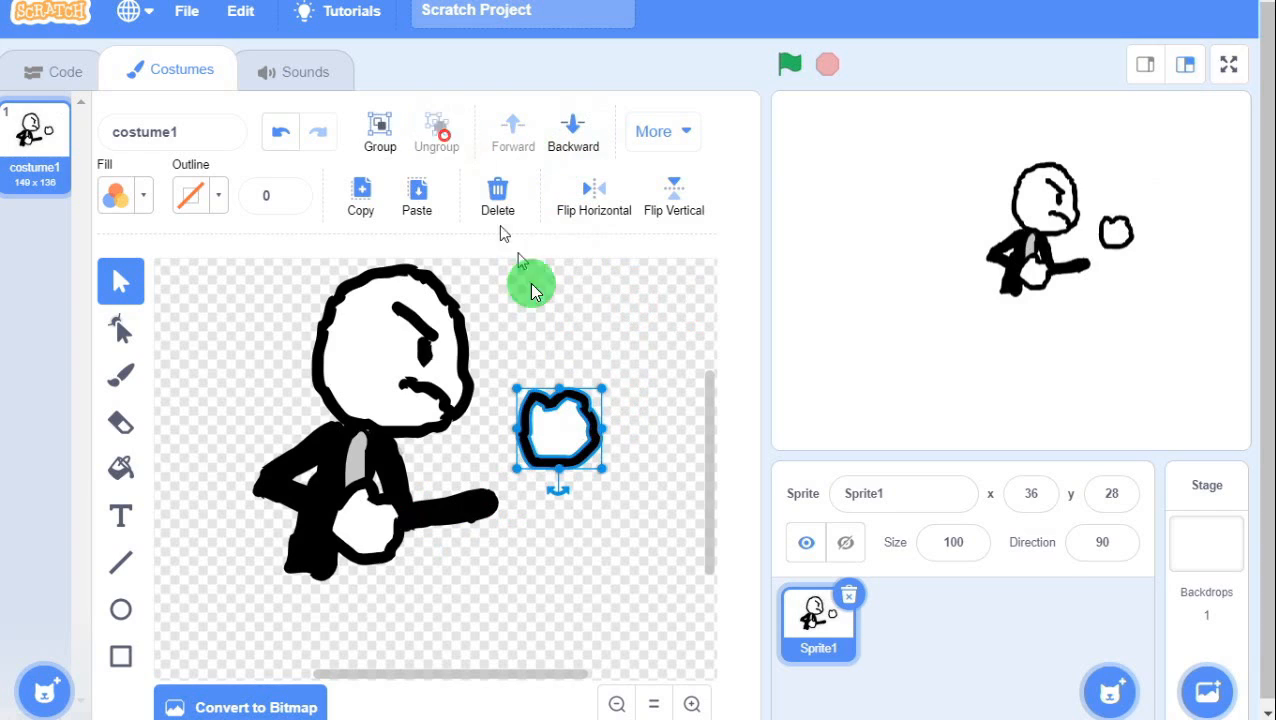
{"action": "left_click", "coordinate": [616, 362]}
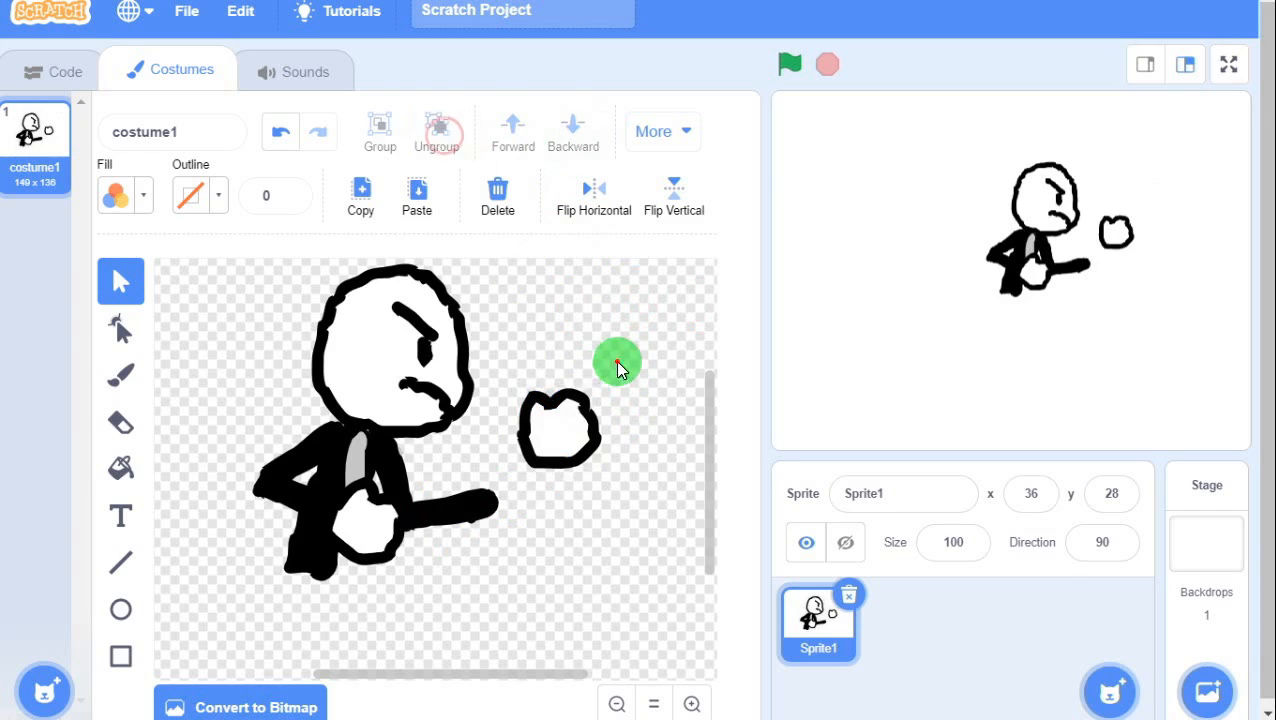
Set the brush to black and paint marks inside the small fist.
{"action": "left_click", "coordinate": [120, 374]}
{"action": "left_click", "coordinate": [118, 204]}
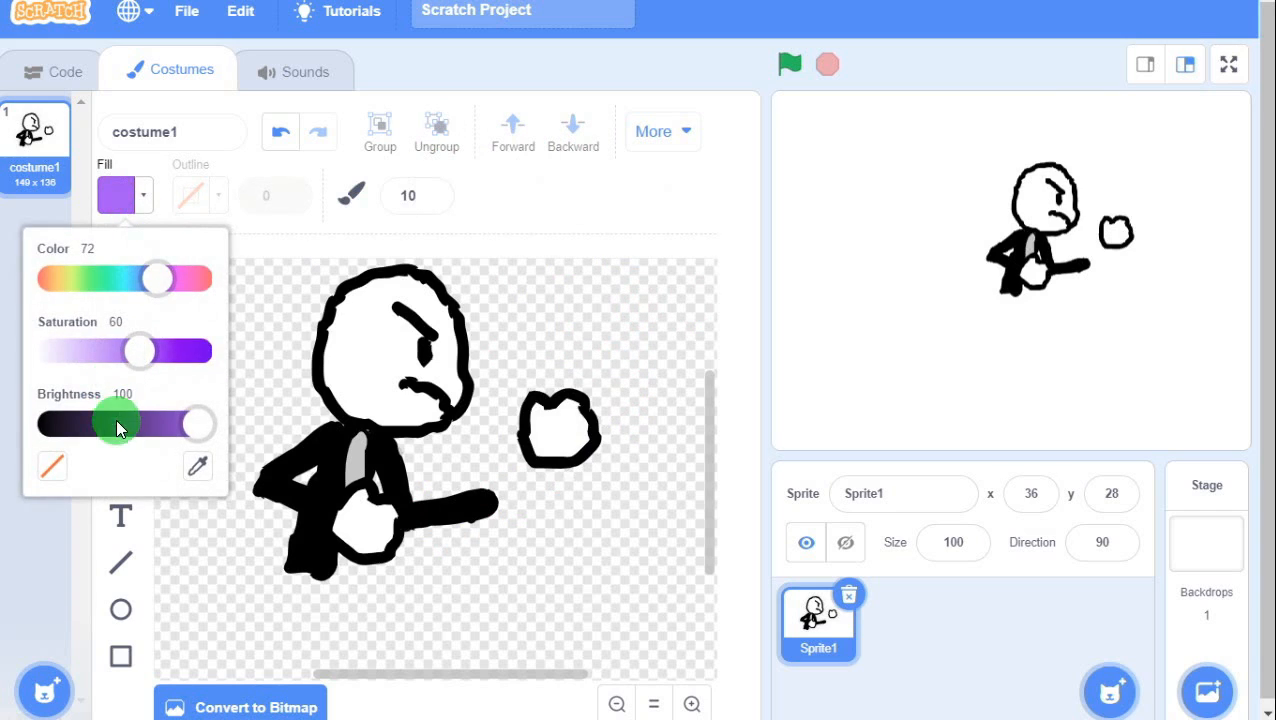
{"action": "left_click", "coordinate": [44, 427]}
{"action": "left_click", "coordinate": [44, 430]}
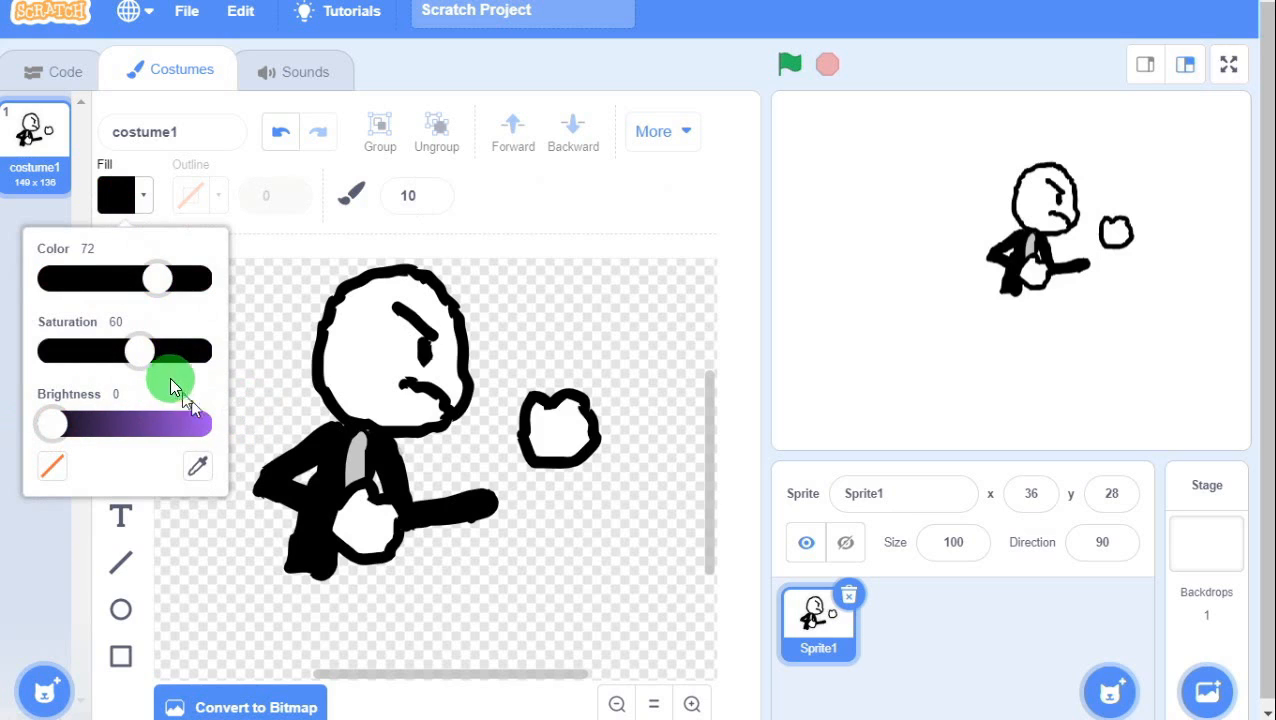
{"action": "left_click_drag", "start_coordinate": [140, 358], "coordinate": [22, 360]}
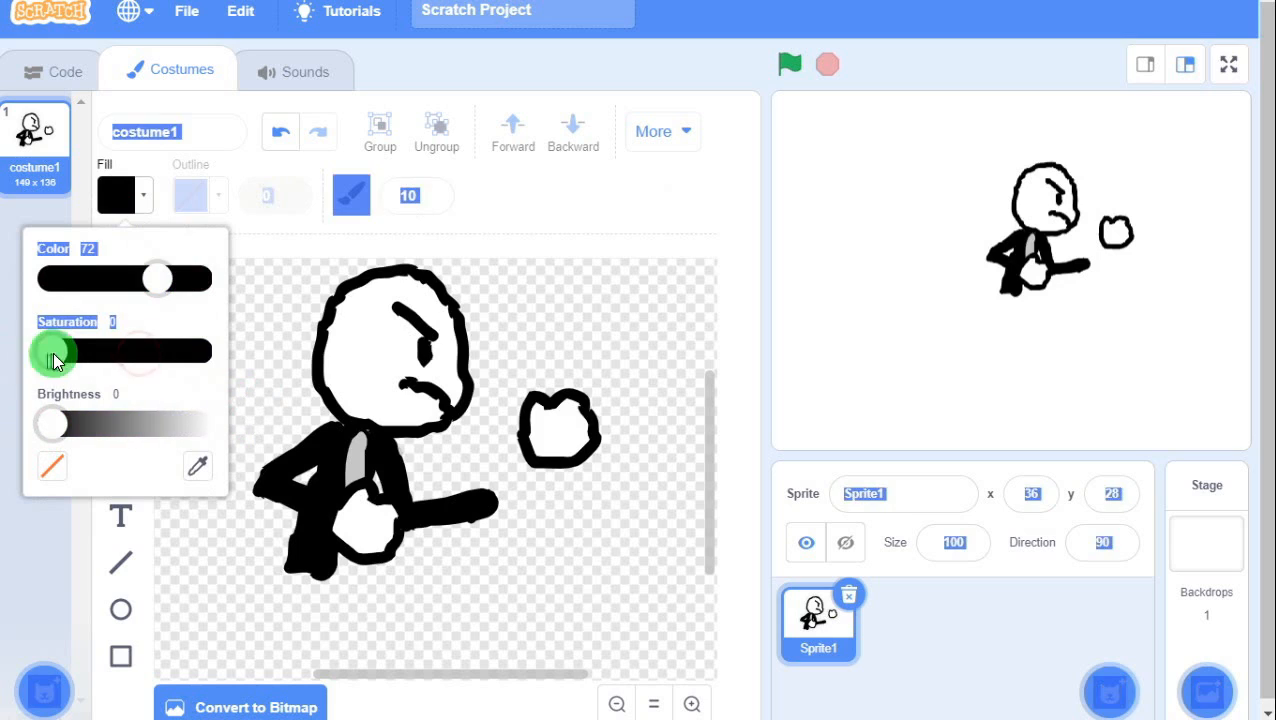
{"action": "left_click_drag", "start_coordinate": [547, 418], "coordinate": [553, 444]}
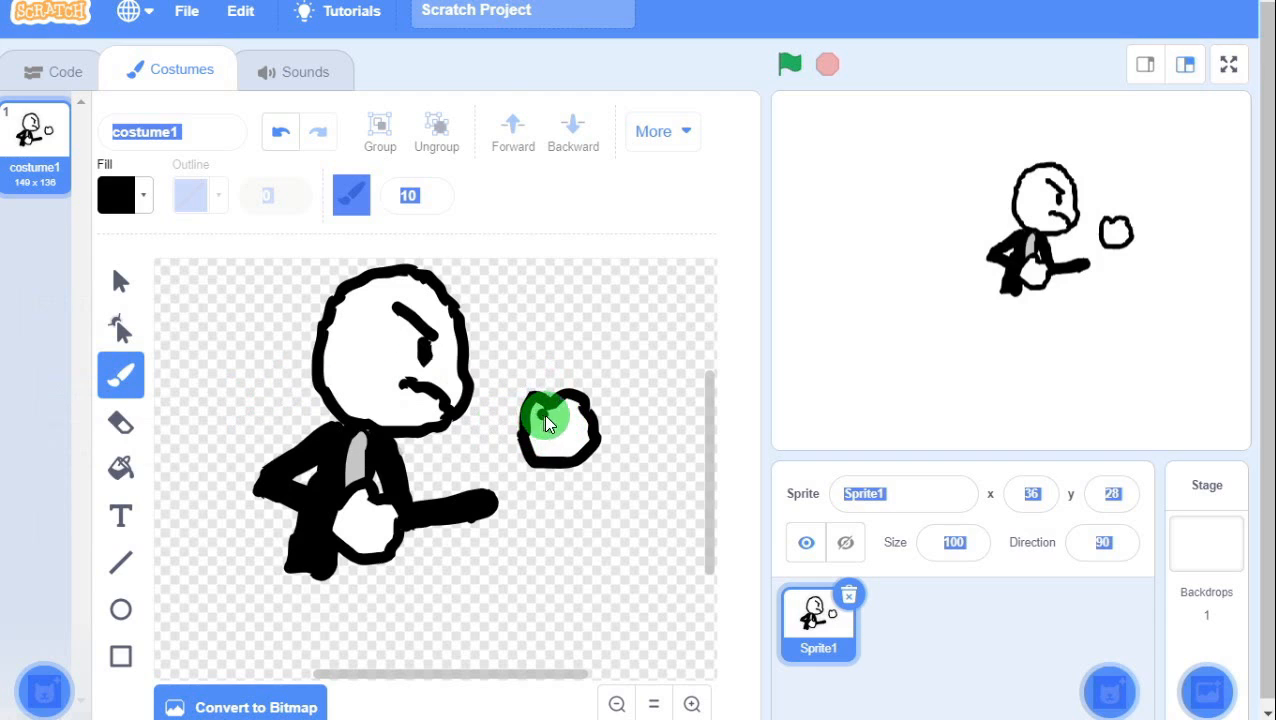
{"action": "mouse_move", "coordinate": [562, 432]}
{"action": "left_mouse_down"}
{"action": "mouse_move", "coordinate": [557, 419]}
{"action": "mouse_move", "coordinate": [583, 418]}
{"action": "left_mouse_up"}
{"action": "key", "text": "ctrl+z"}
Select the white shape inside the small fist.
{"action": "left_click", "coordinate": [118, 281]}
{"action": "left_click", "coordinate": [561, 435]}
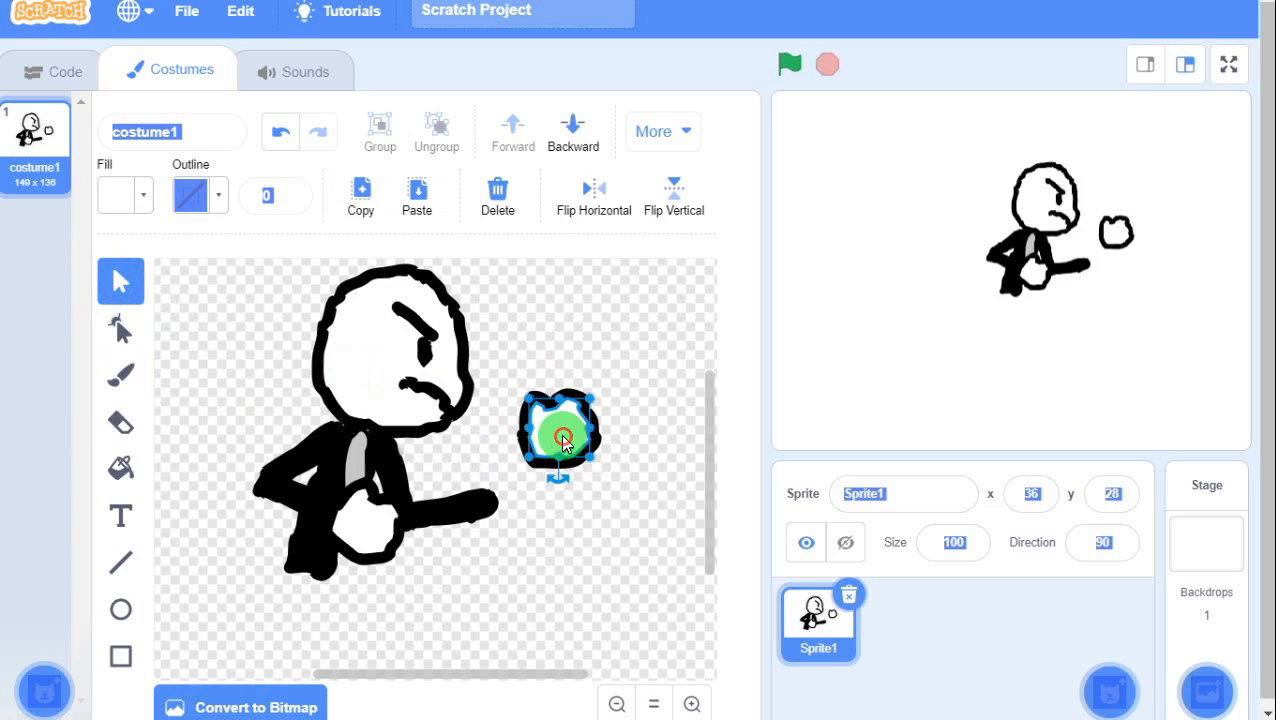
{"action": "left_click_drag", "start_coordinate": [561, 435], "coordinate": [586, 523]}
{"action": "key", "text": "ctrl+z"}
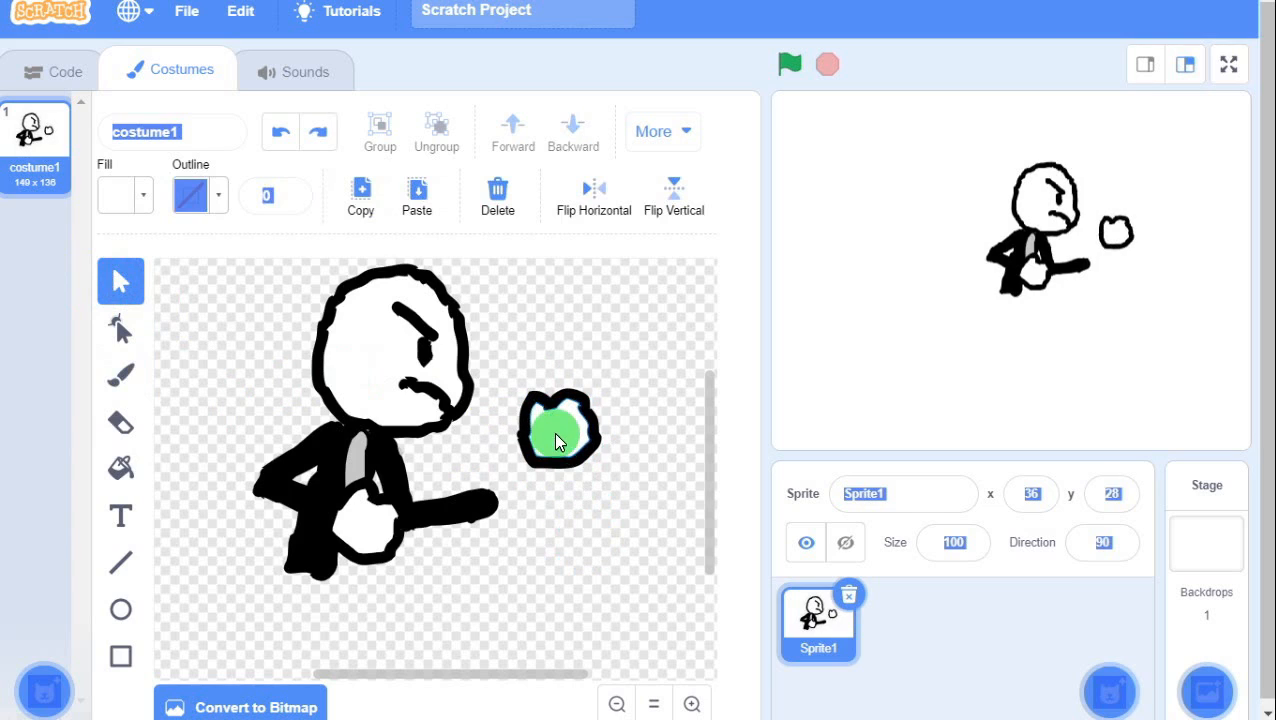
{"action": "left_click", "coordinate": [564, 426]}
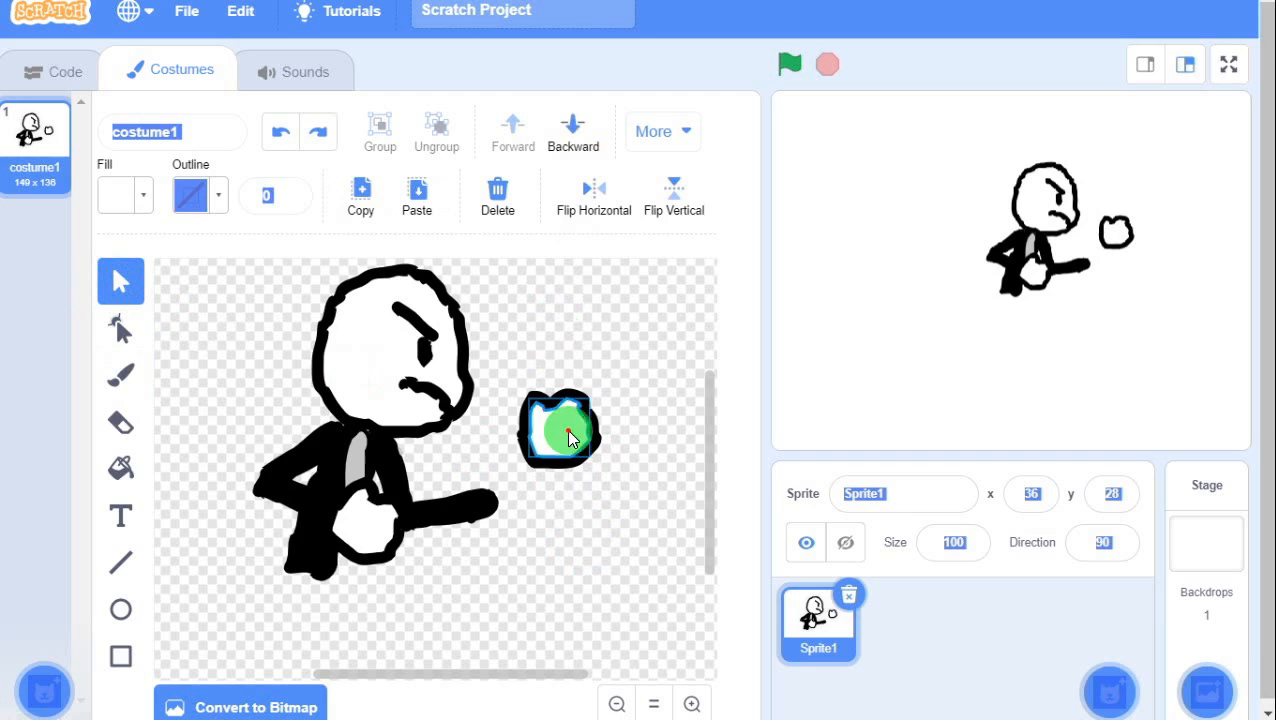
Send the white shape behind the outline, group the fist, and attach it at the arm's end.
{"action": "left_click", "coordinate": [563, 147]}
{"action": "left_click", "coordinate": [648, 374]}
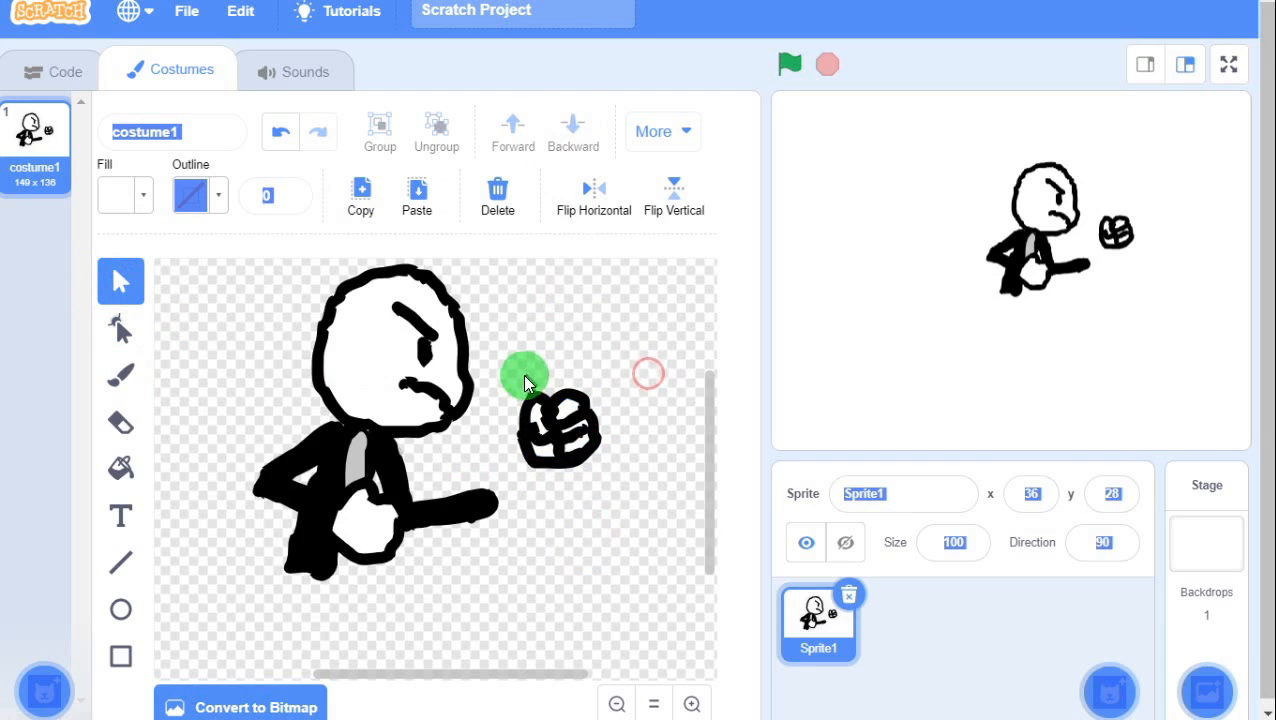
{"action": "left_click_drag", "start_coordinate": [530, 410], "coordinate": [606, 479]}
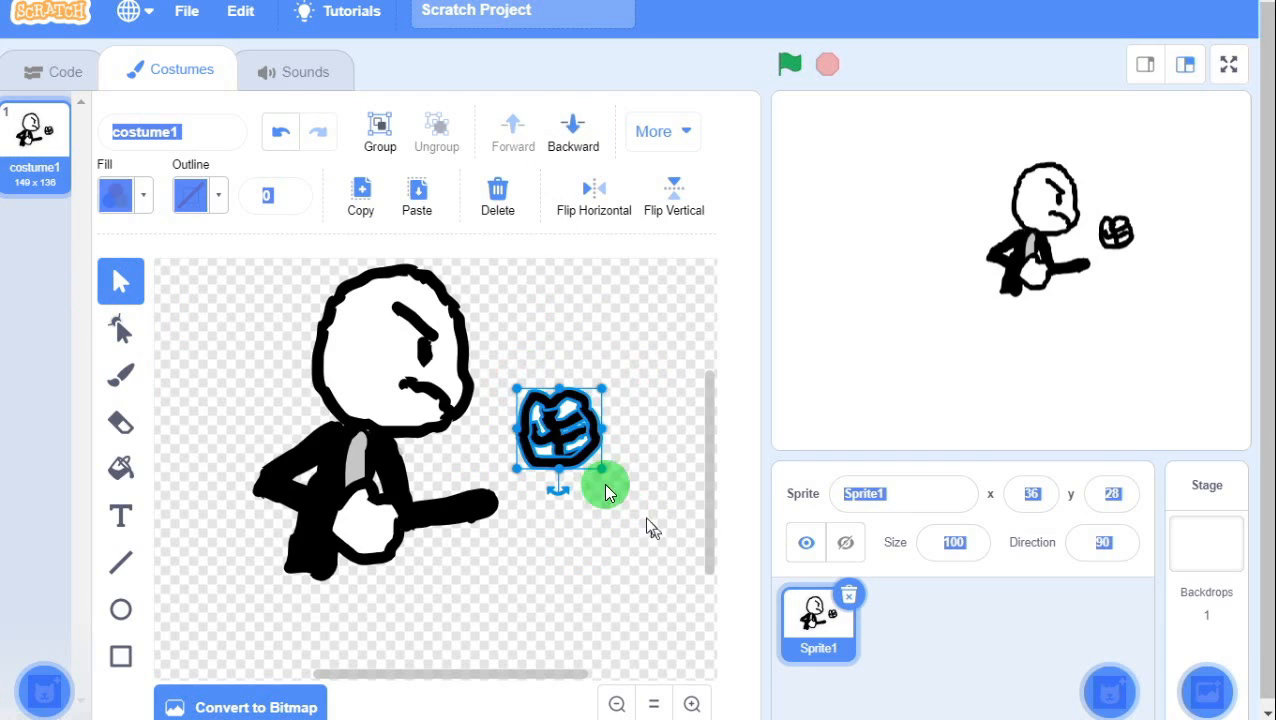
{"action": "left_click", "coordinate": [358, 197]}
{"action": "left_click", "coordinate": [370, 131]}
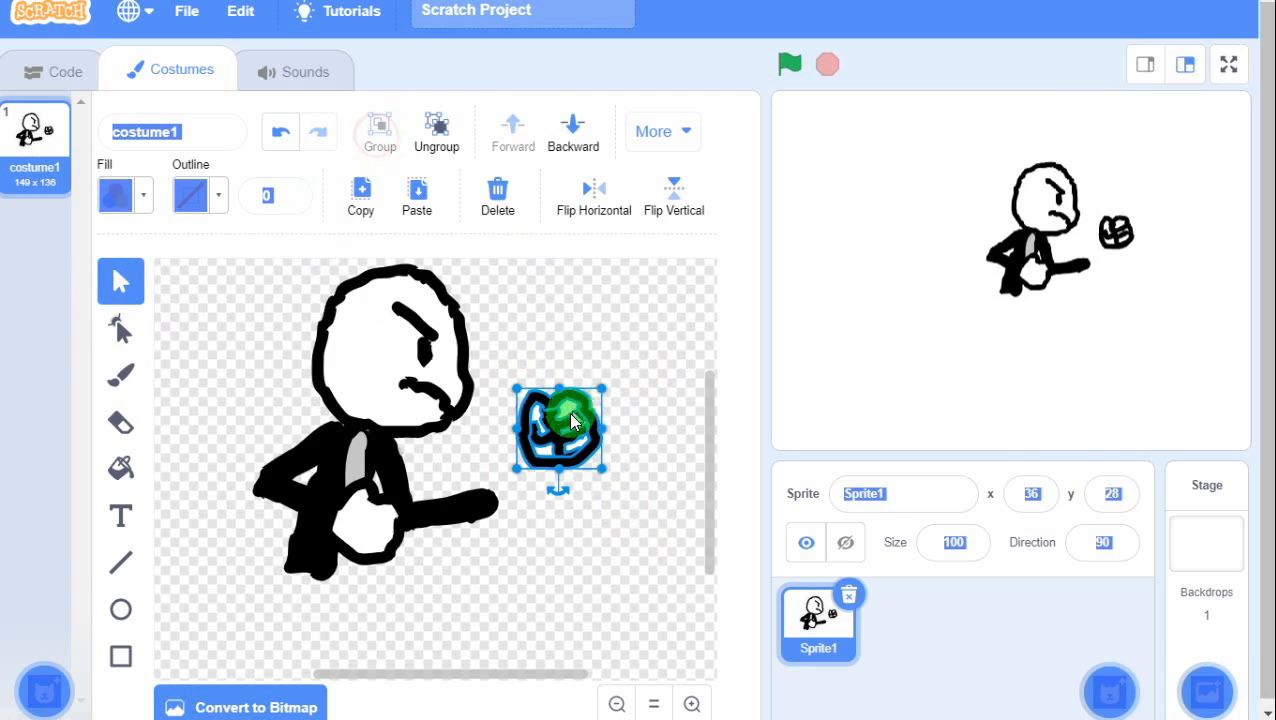
{"action": "left_click_drag", "start_coordinate": [561, 421], "coordinate": [530, 464]}
{"action": "left_click", "coordinate": [598, 496]}
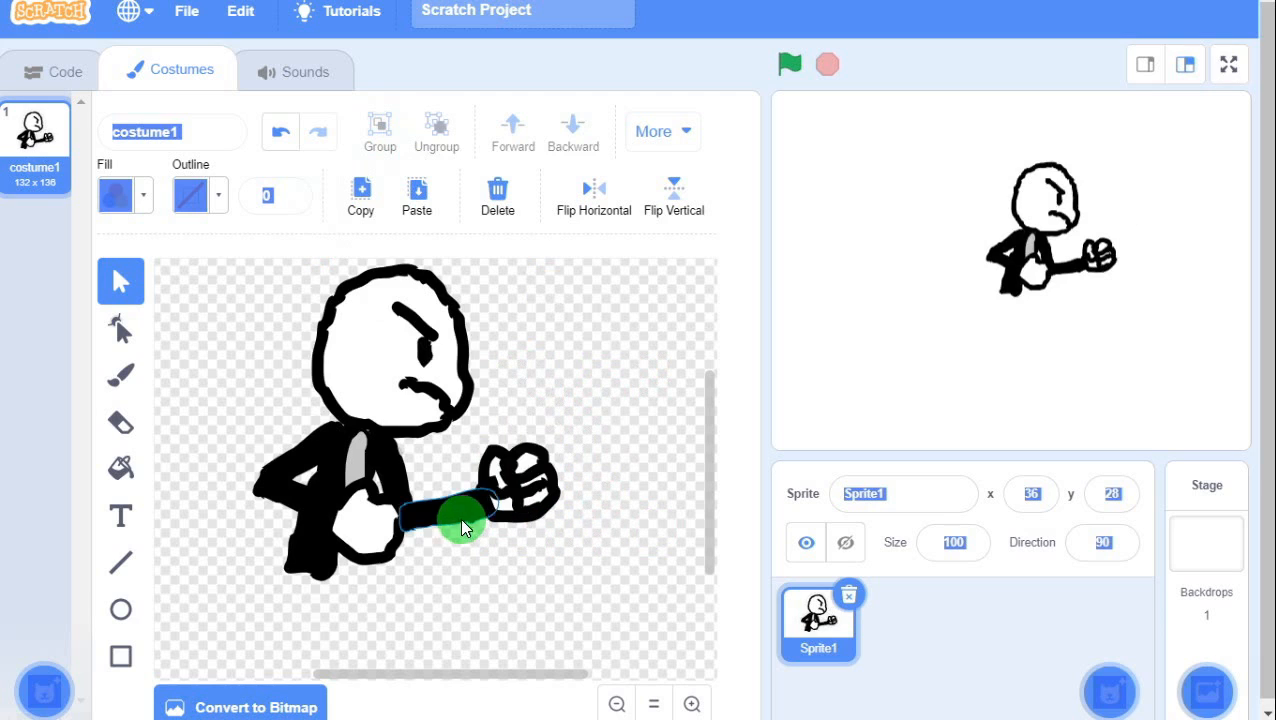
Undo an accidental move of the arm stroke and clear the selection.
{"action": "left_click_drag", "start_coordinate": [460, 517], "coordinate": [496, 456]}
{"action": "key", "text": "ctrl+z"}
{"action": "left_click", "coordinate": [593, 466]}
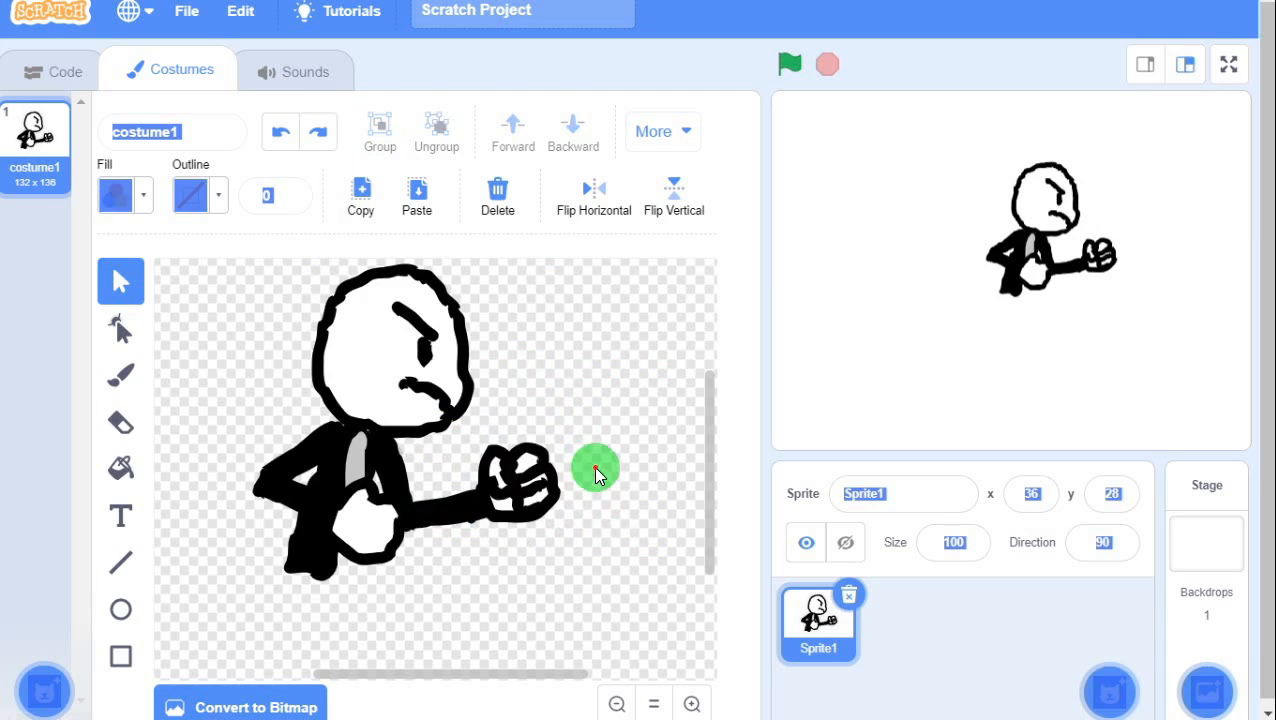
{"action": "left_click_drag", "start_coordinate": [702, 520], "coordinate": [712, 538]}
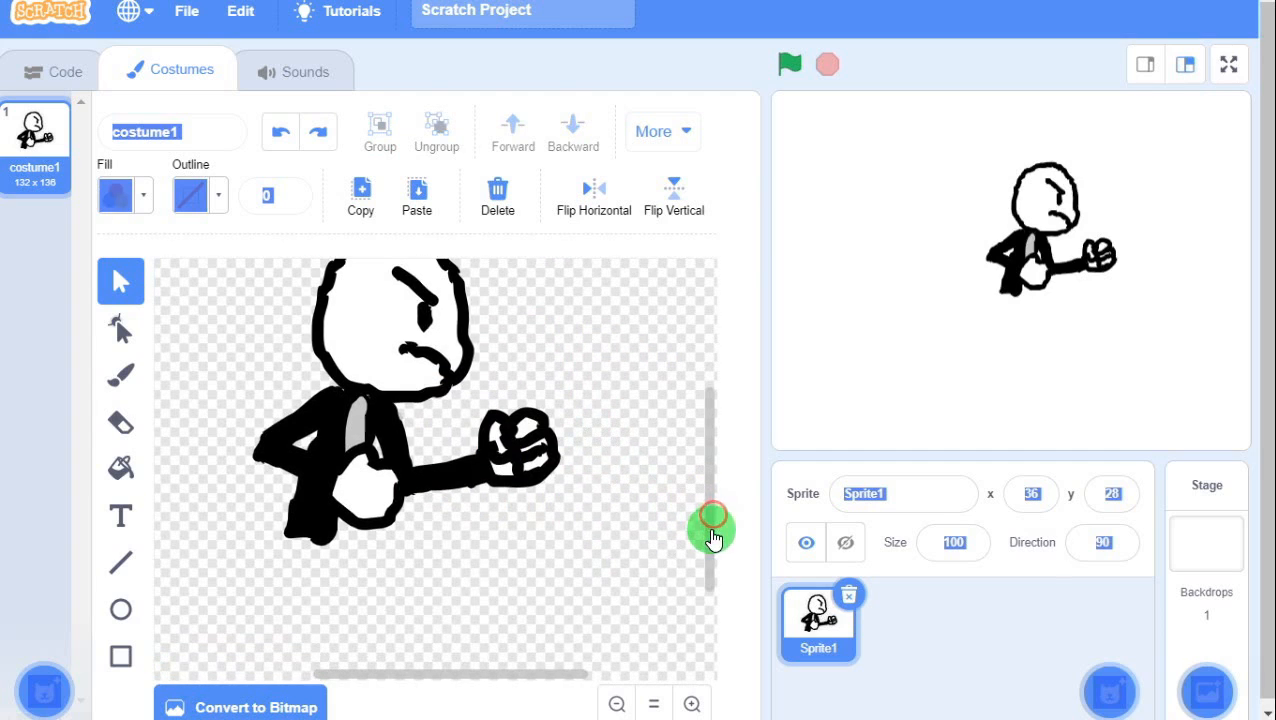
{"action": "left_click_drag", "start_coordinate": [547, 684], "coordinate": [490, 675]}
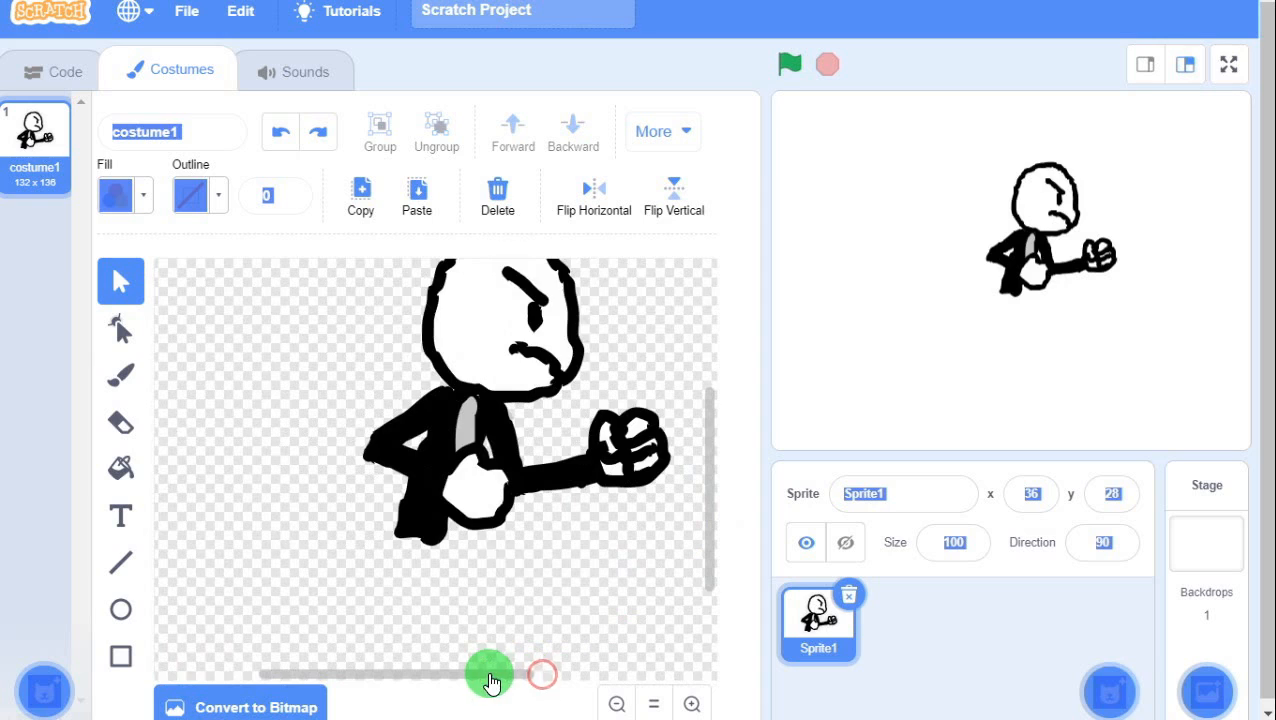
Copy and paste the arm stroke, leaving a duplicate on the canvas below the body.
{"action": "scroll", "coordinate": [497, 560], "scroll_direction": "down", "scroll_amount": 3}
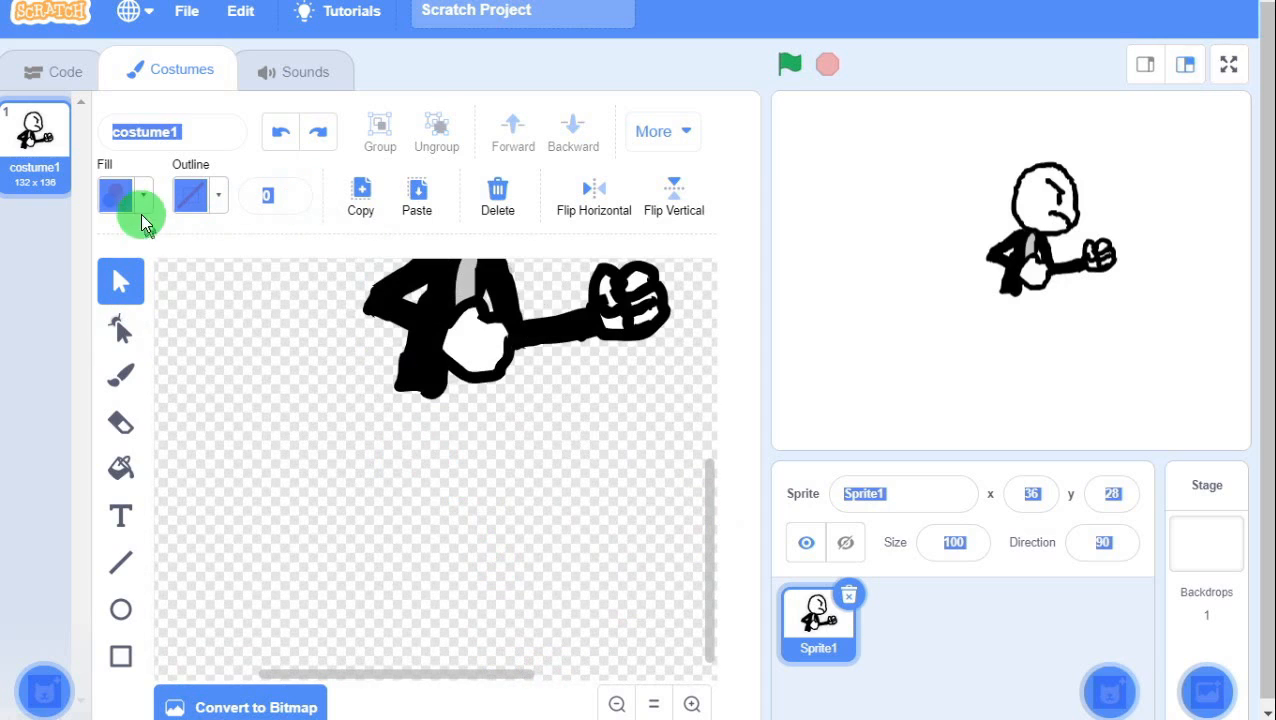
{"action": "left_click", "coordinate": [121, 385]}
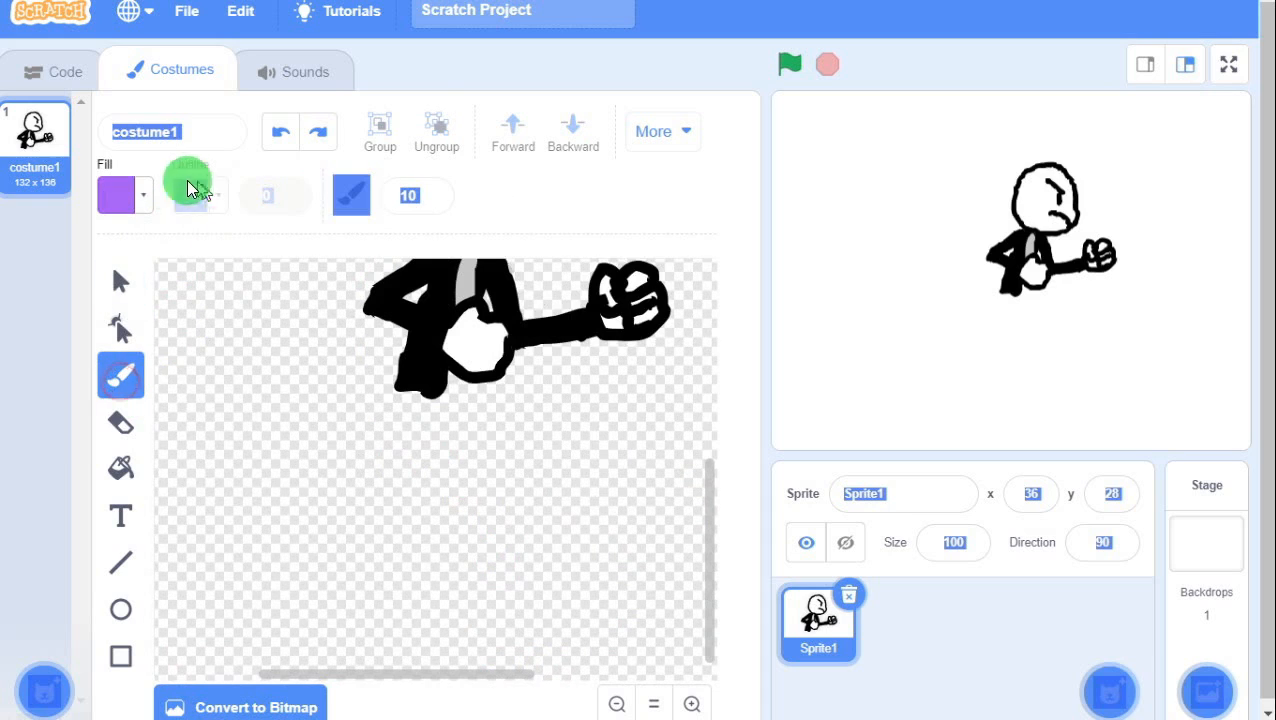
{"action": "left_click", "coordinate": [117, 196]}
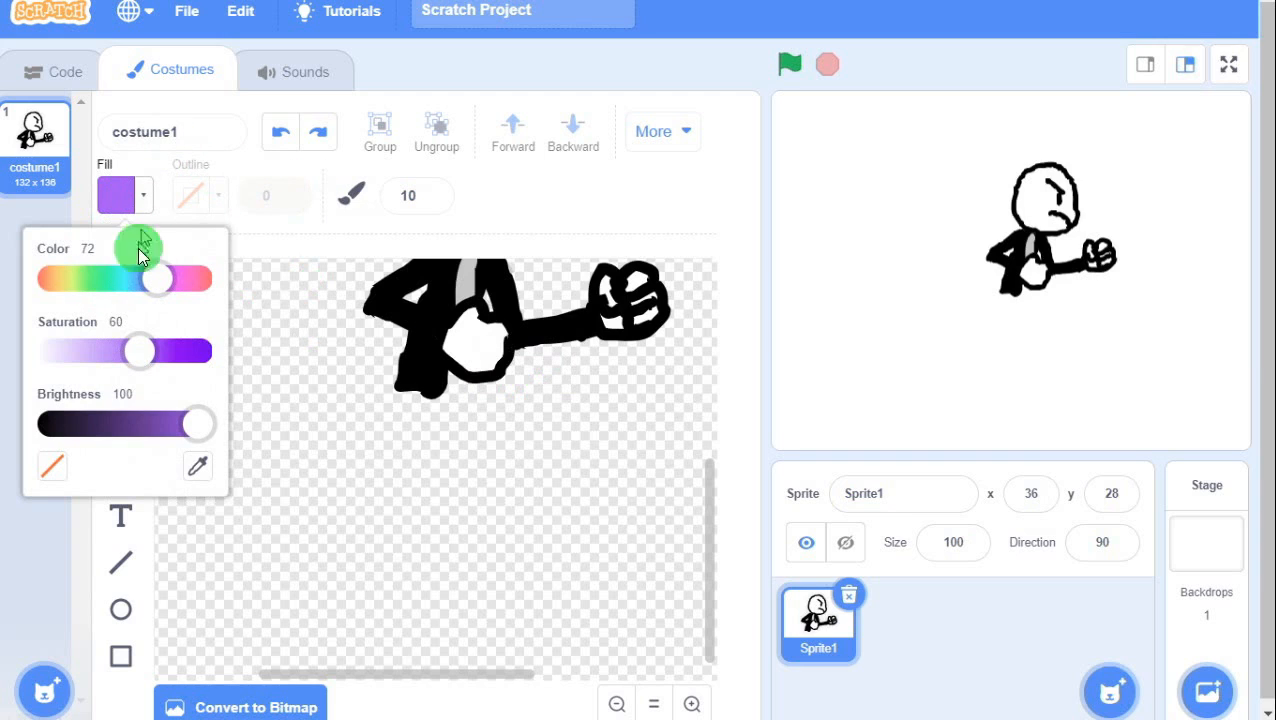
{"action": "left_click", "coordinate": [296, 258]}
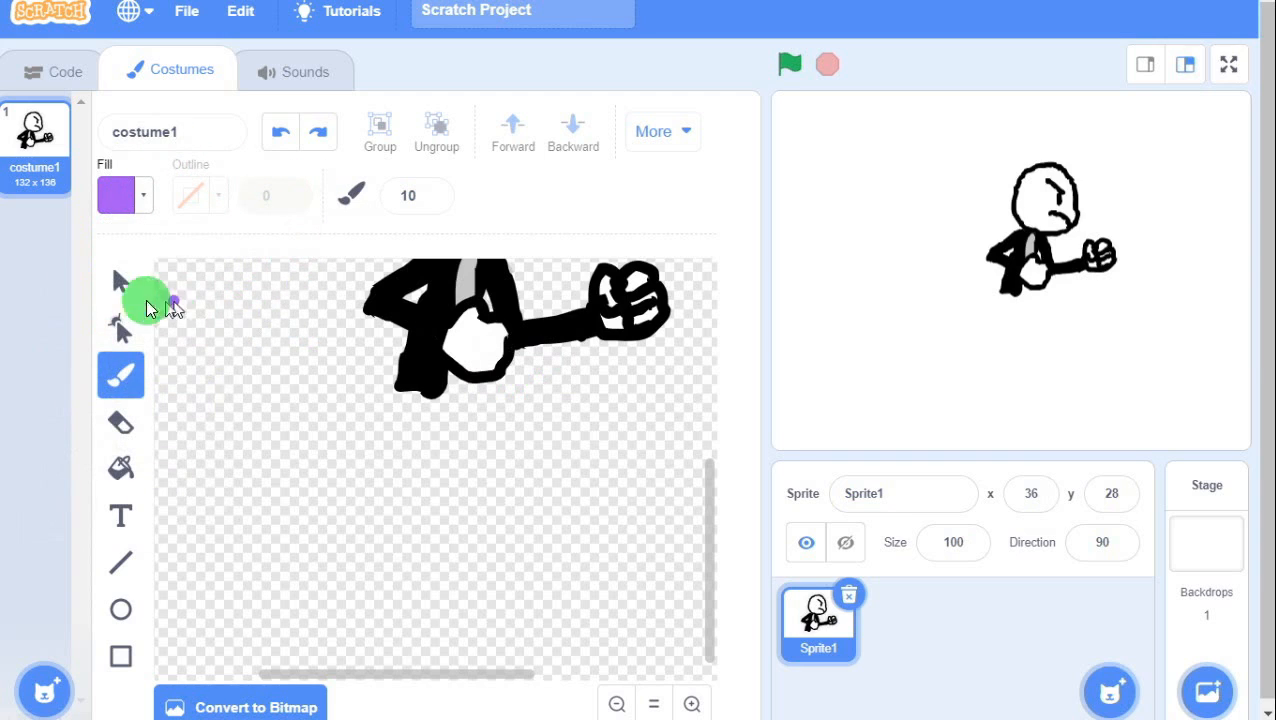
{"action": "left_click", "coordinate": [121, 287]}
{"action": "left_click", "coordinate": [560, 337]}
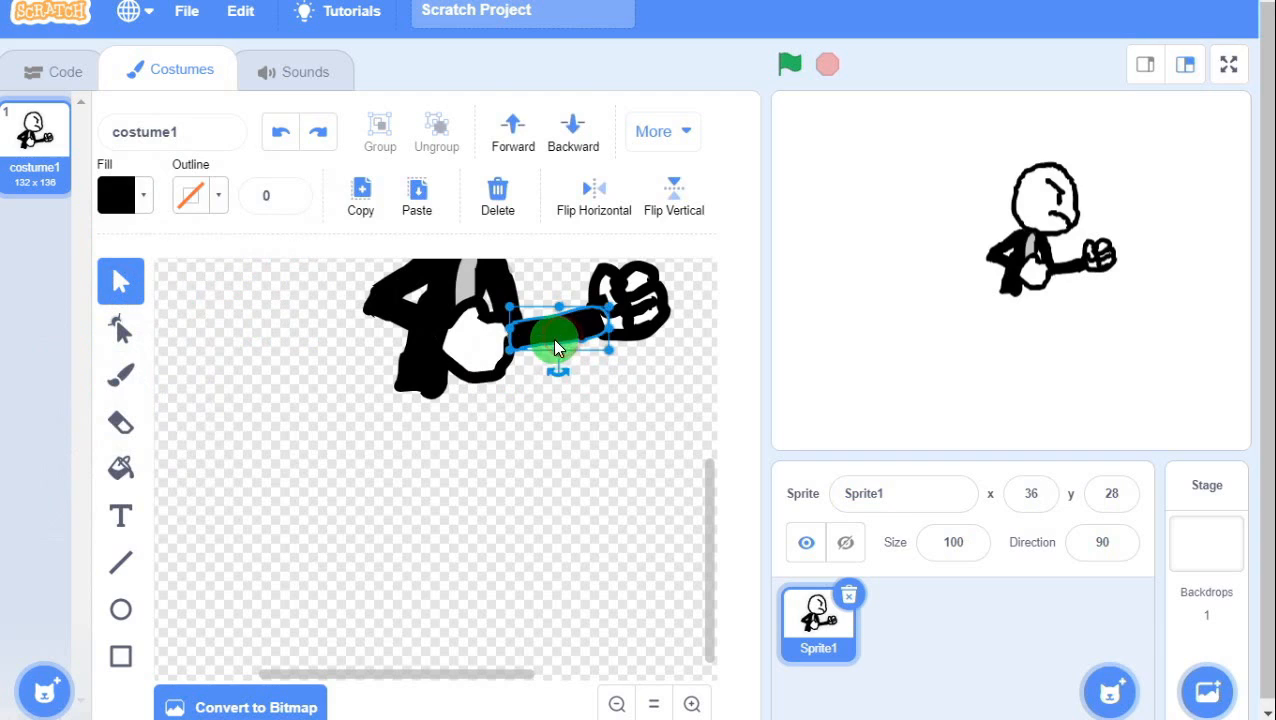
{"action": "left_click_drag", "start_coordinate": [545, 345], "coordinate": [541, 497]}
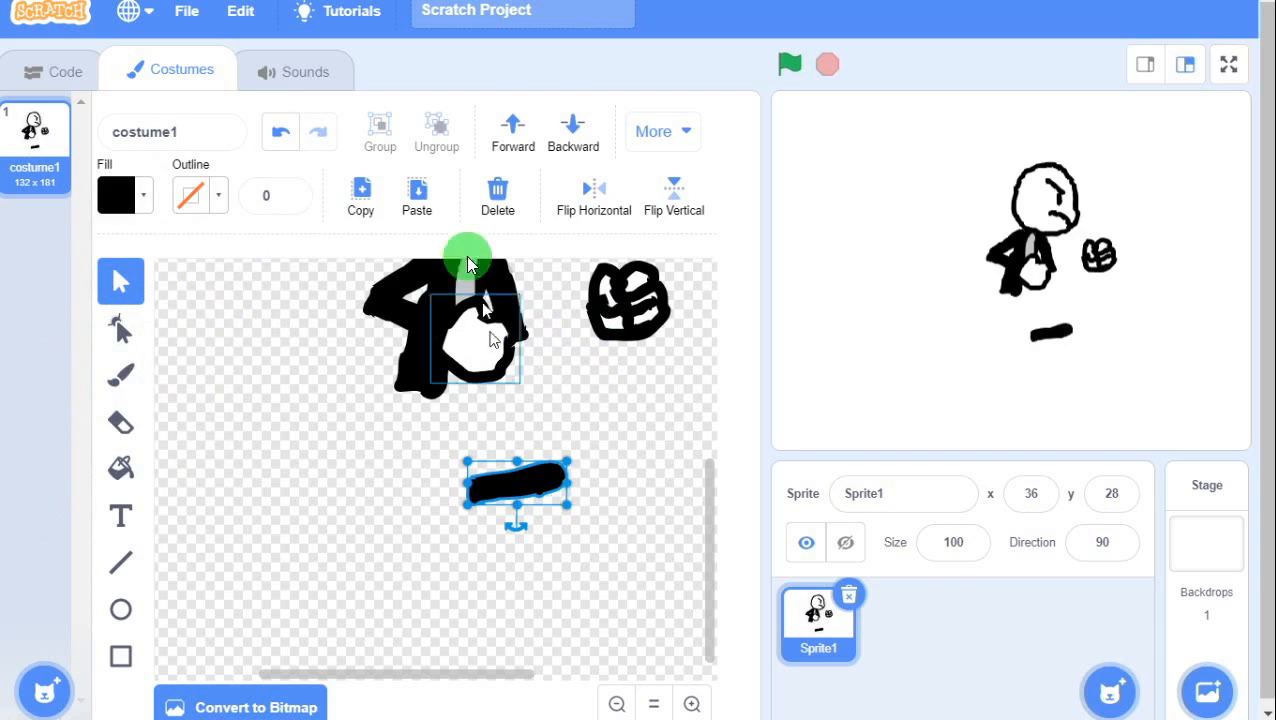
{"action": "left_click", "coordinate": [361, 197]}
{"action": "left_click", "coordinate": [410, 197]}
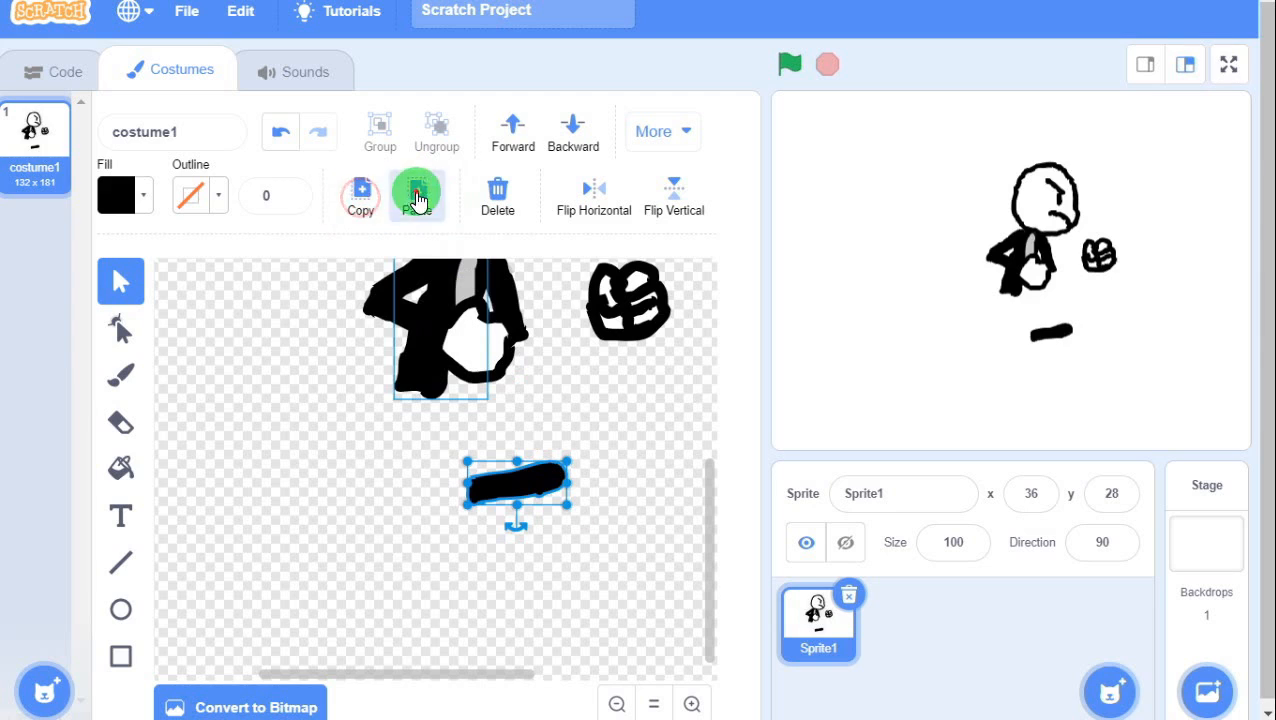
{"action": "mouse_move", "coordinate": [527, 490]}
{"action": "left_mouse_down"}
{"action": "mouse_move", "coordinate": [532, 555]}
{"action": "mouse_move", "coordinate": [533, 365]}
{"action": "mouse_move", "coordinate": [561, 319]}
{"action": "mouse_move", "coordinate": [516, 347]}
{"action": "mouse_move", "coordinate": [564, 336]}
{"action": "mouse_move", "coordinate": [564, 322]}
{"action": "left_mouse_up"}
{"action": "left_click", "coordinate": [505, 565]}
Move, rotate upright and stretch the lower stroke copy into a long black leg below the body.
{"action": "left_click", "coordinate": [470, 553]}
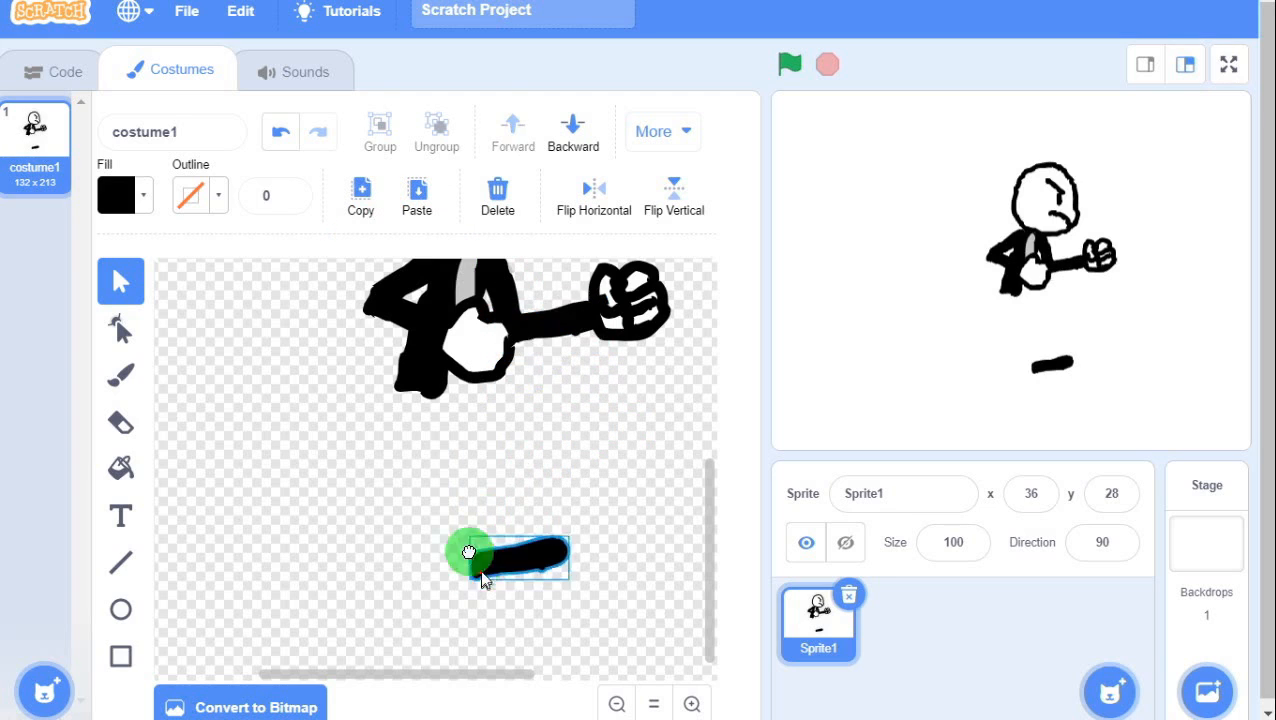
{"action": "left_click_drag", "start_coordinate": [470, 553], "coordinate": [445, 458]}
{"action": "left_click", "coordinate": [512, 428]}
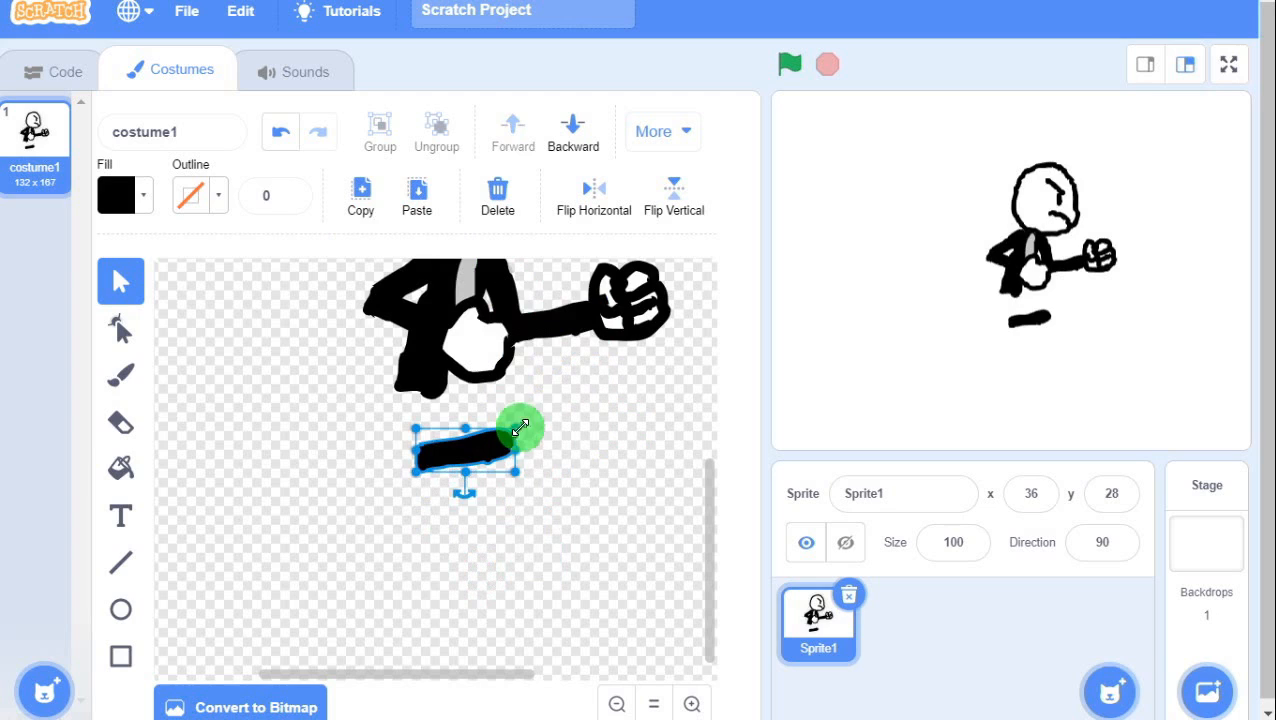
{"action": "left_click_drag", "start_coordinate": [464, 496], "coordinate": [367, 440]}
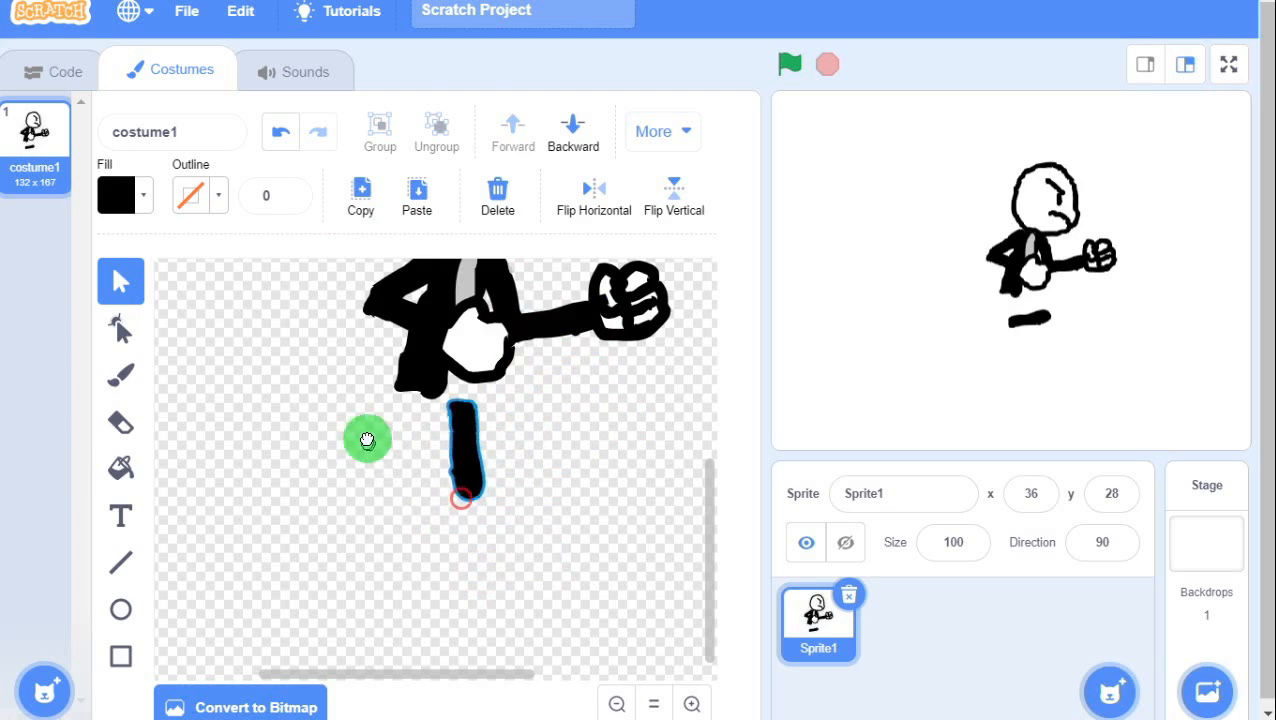
{"action": "left_click_drag", "start_coordinate": [462, 425], "coordinate": [390, 420]}
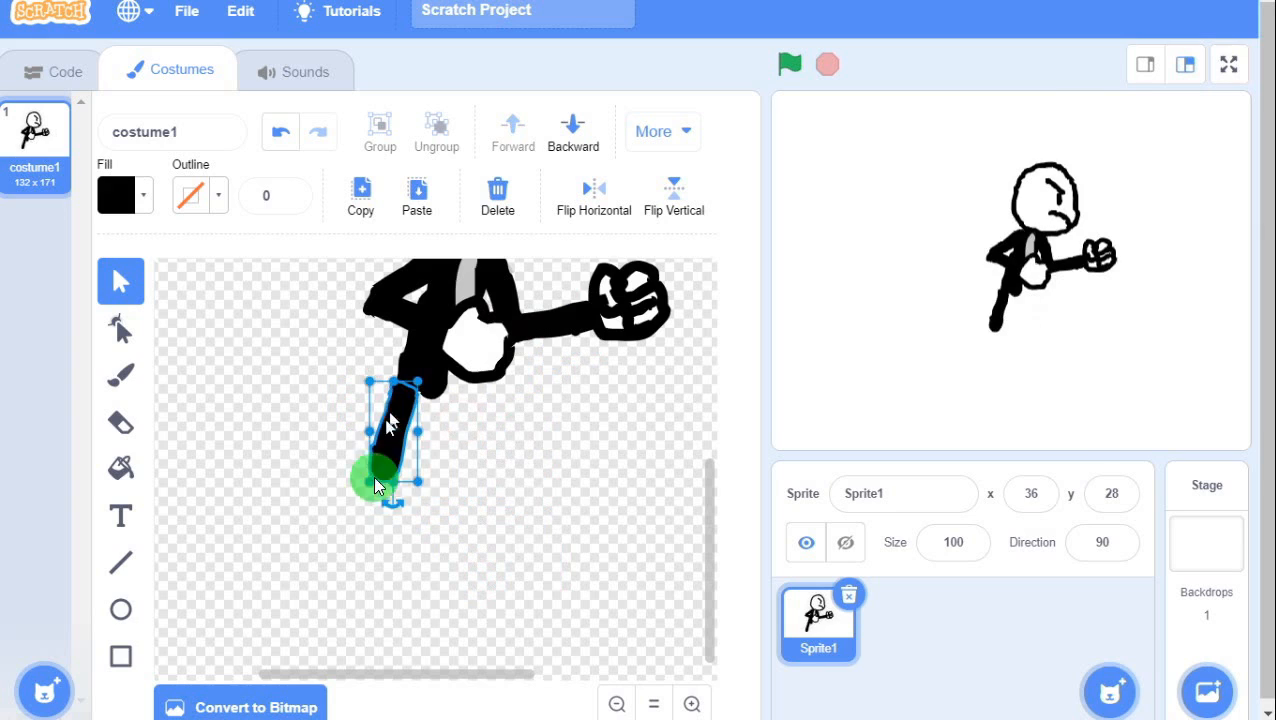
{"action": "left_click_drag", "start_coordinate": [395, 481], "coordinate": [390, 560]}
{"action": "left_click_drag", "start_coordinate": [393, 506], "coordinate": [393, 495]}
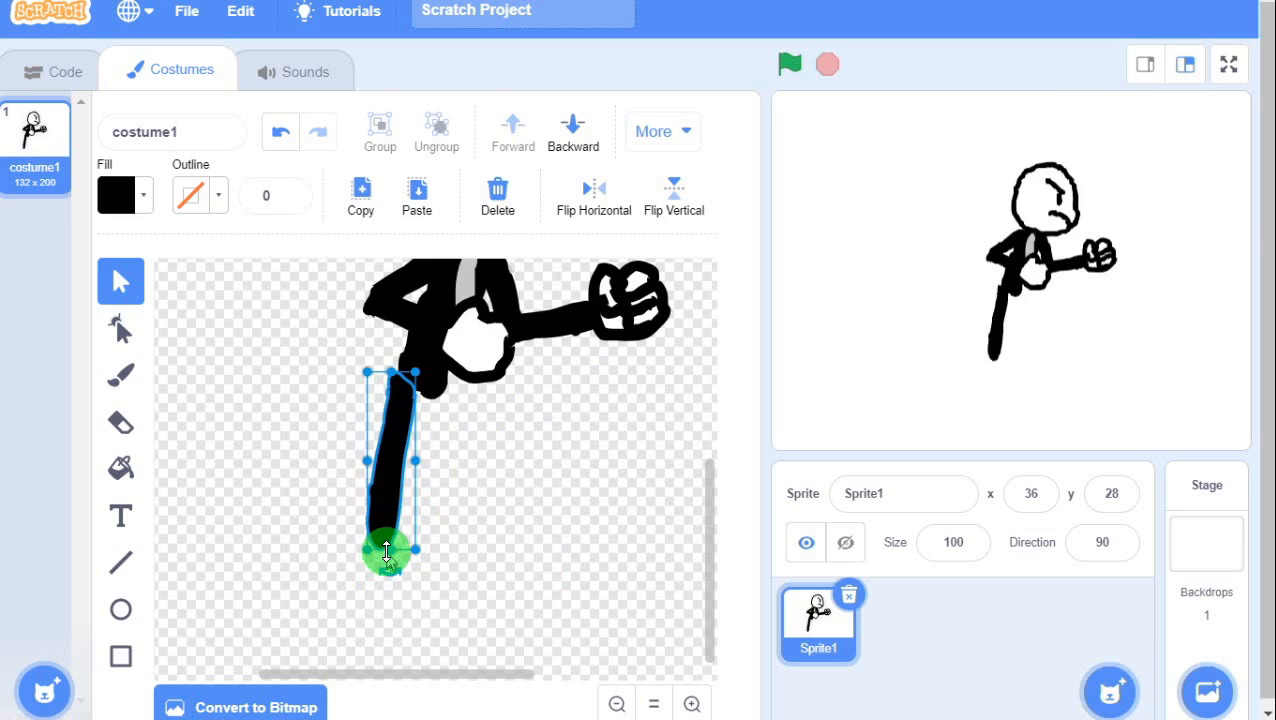
{"action": "mouse_move", "coordinate": [387, 551]}
{"action": "left_mouse_down"}
{"action": "mouse_move", "coordinate": [396, 512]}
{"action": "mouse_move", "coordinate": [393, 534]}
{"action": "left_mouse_up"}
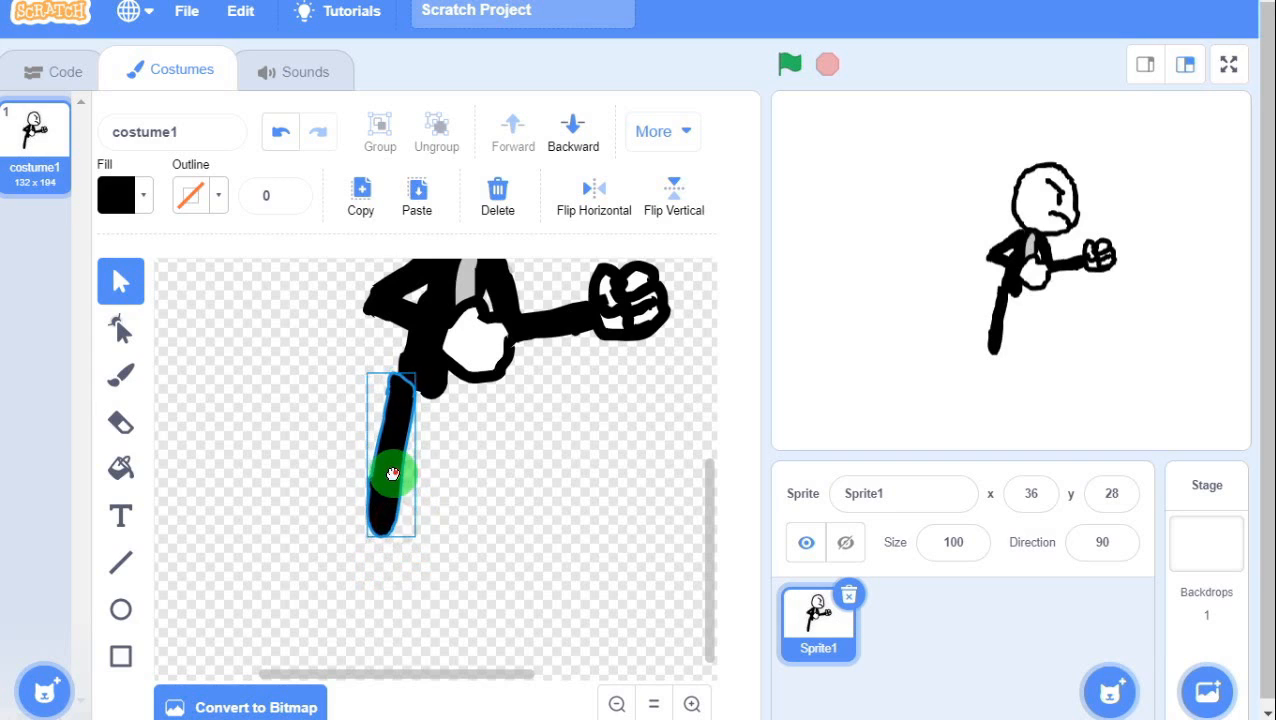
{"action": "left_click_drag", "start_coordinate": [396, 470], "coordinate": [402, 476]}
{"action": "left_click", "coordinate": [500, 505]}
{"action": "left_click", "coordinate": [399, 507]}
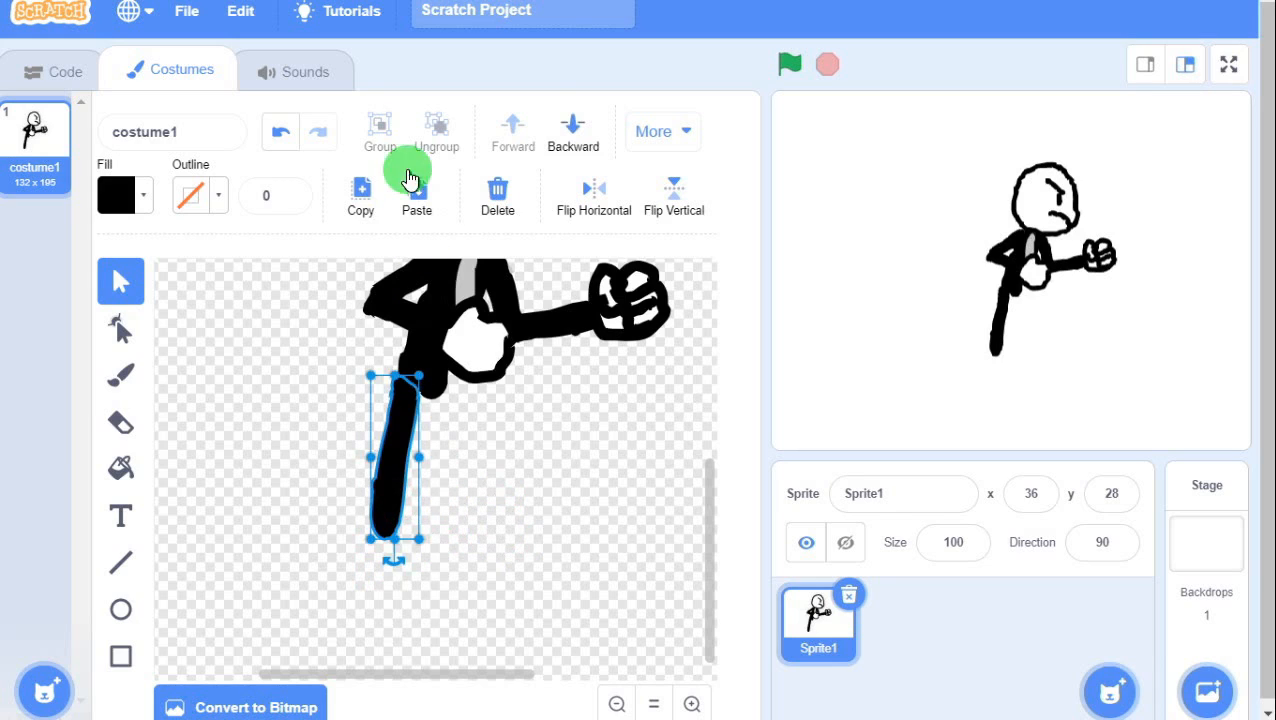
Copy the leg, tilt the pasted copy outward as a second leg, then paste another copy.
{"action": "left_click", "coordinate": [350, 190]}
{"action": "left_click", "coordinate": [418, 196]}
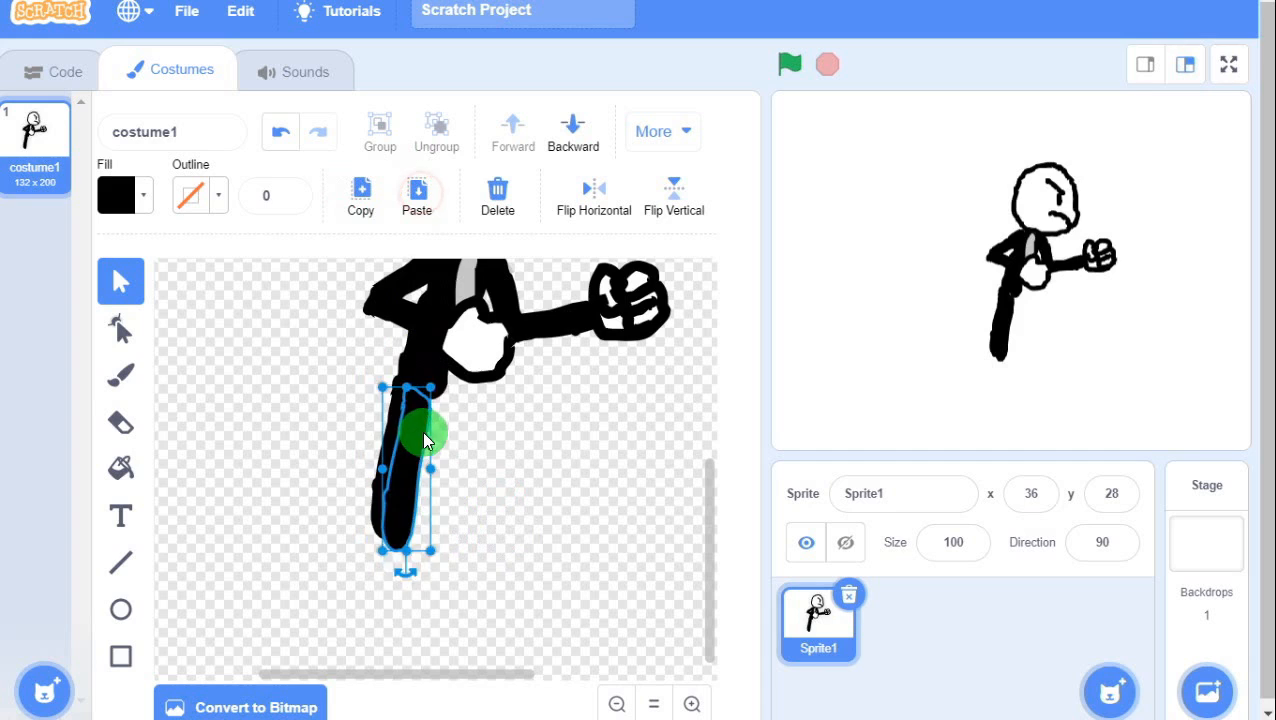
{"action": "left_click_drag", "start_coordinate": [425, 440], "coordinate": [441, 427]}
{"action": "left_click_drag", "start_coordinate": [428, 570], "coordinate": [478, 573]}
{"action": "left_click_drag", "start_coordinate": [439, 515], "coordinate": [460, 511]}
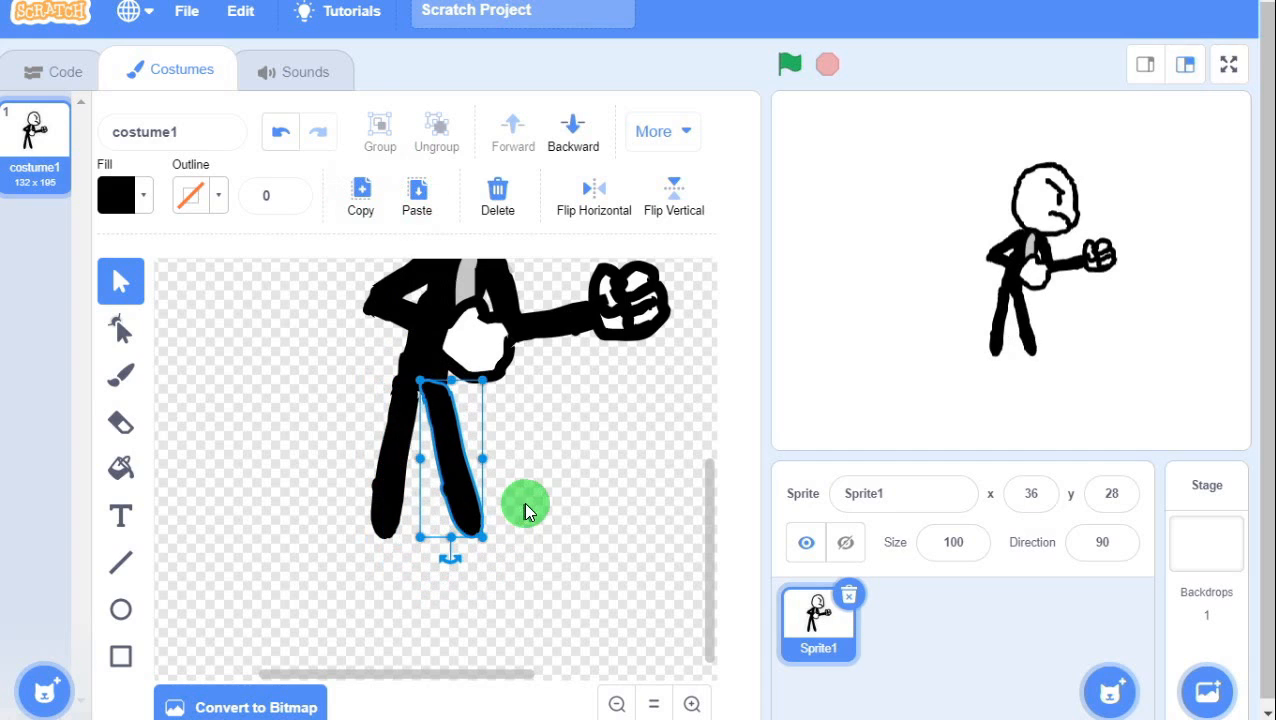
{"action": "left_click", "coordinate": [538, 508]}
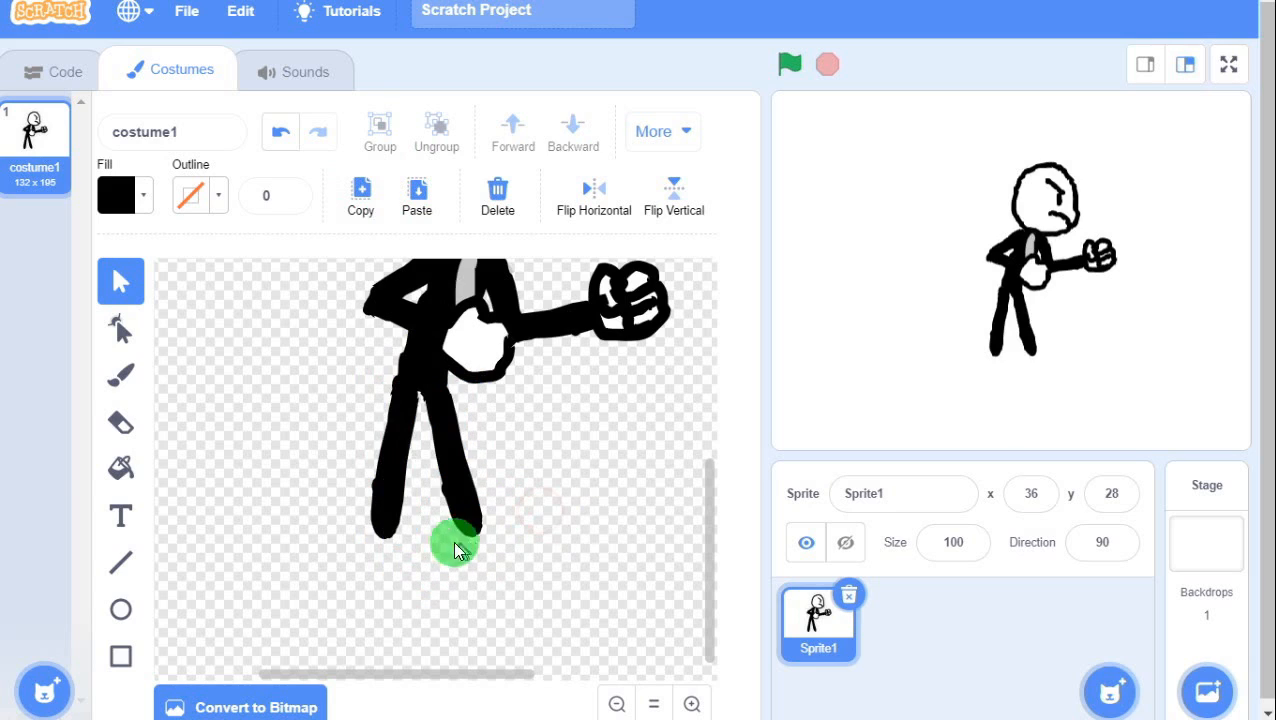
{"action": "left_click", "coordinate": [391, 519]}
{"action": "left_click", "coordinate": [417, 195]}
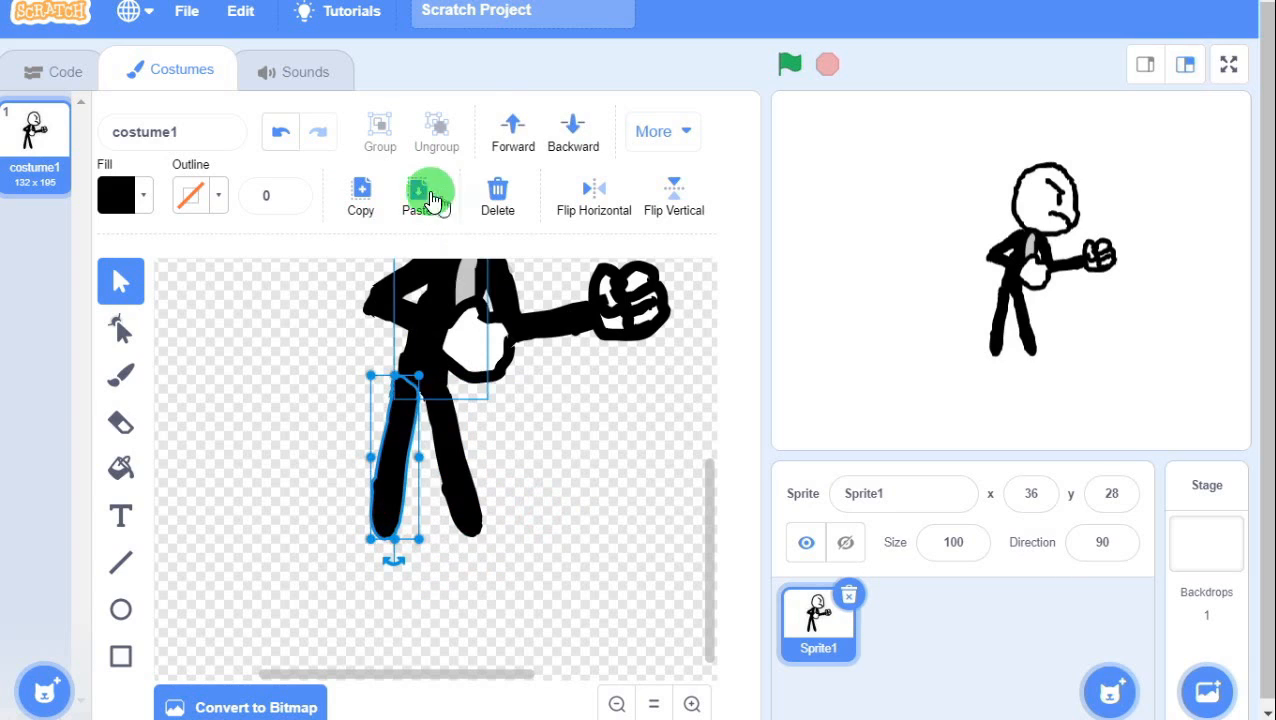
Rotate the pasted leg copy to a diagonal and attach it below the left leg.
{"action": "left_click_drag", "start_coordinate": [421, 498], "coordinate": [319, 558]}
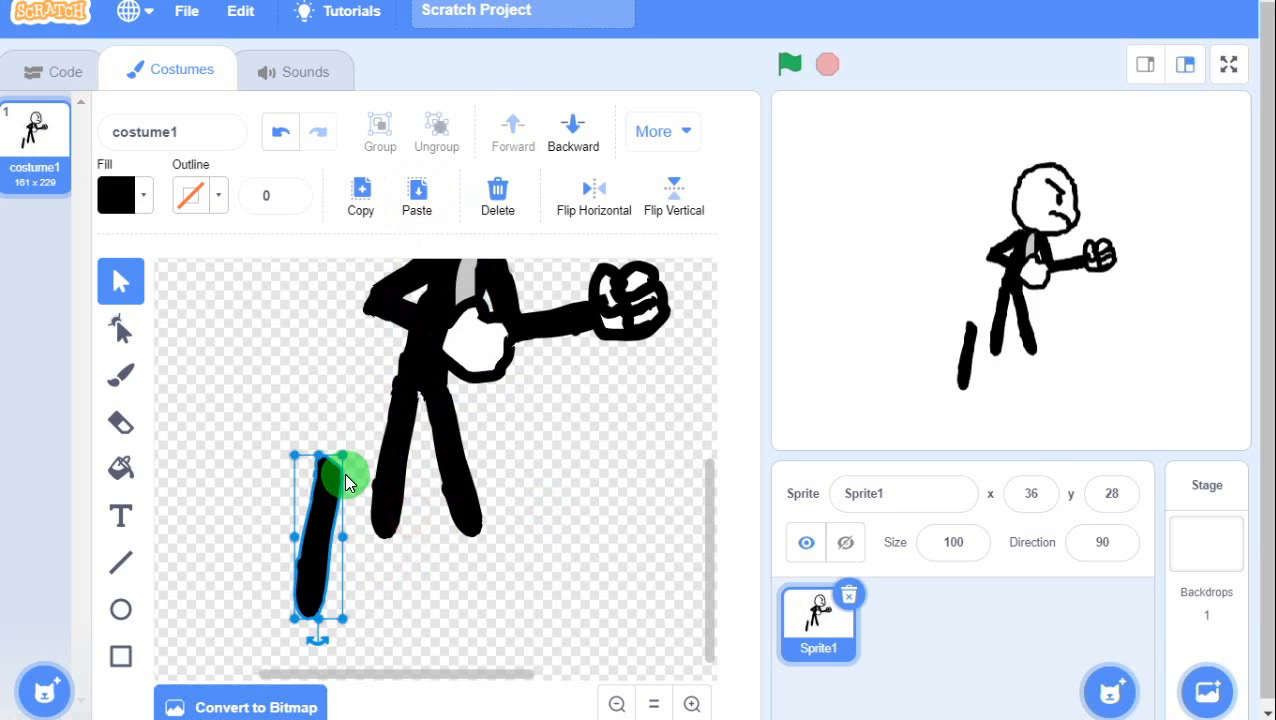
{"action": "left_click_drag", "start_coordinate": [319, 484], "coordinate": [376, 485]}
{"action": "left_click_drag", "start_coordinate": [360, 653], "coordinate": [393, 443]}
{"action": "left_click_drag", "start_coordinate": [374, 508], "coordinate": [367, 525]}
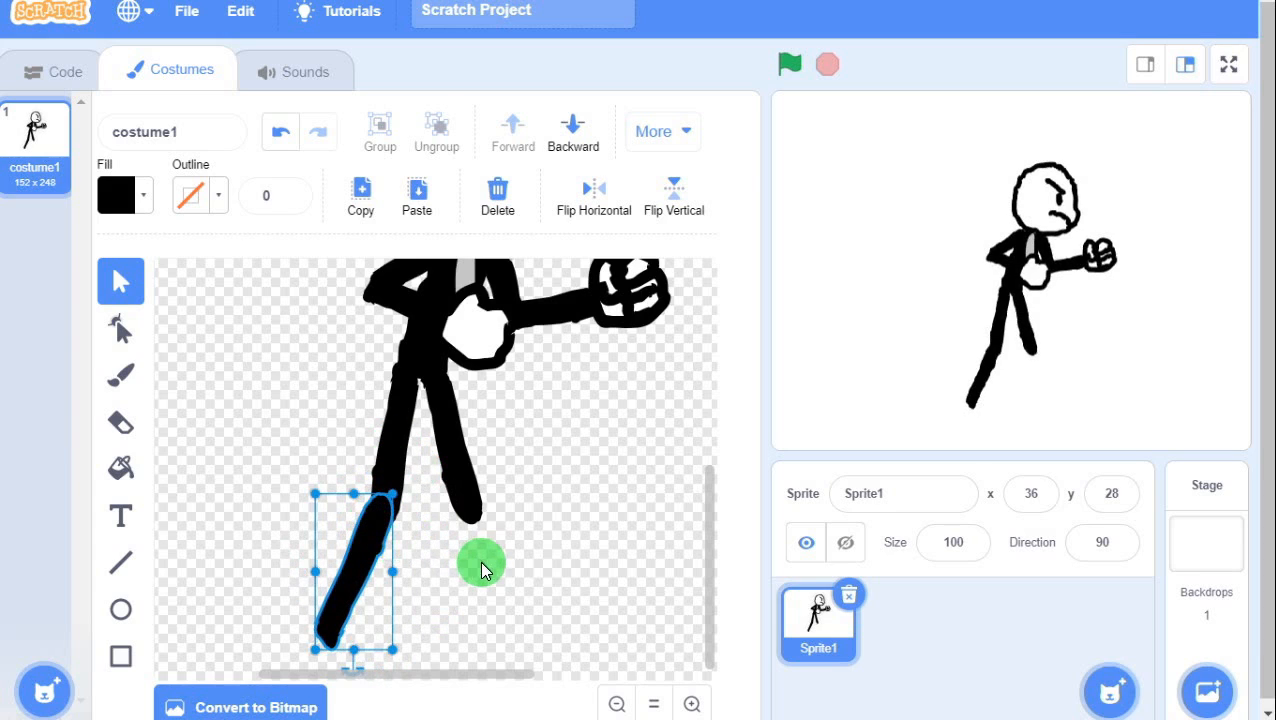
{"action": "left_click", "coordinate": [481, 566]}
{"action": "left_click", "coordinate": [368, 550]}
{"action": "left_click", "coordinate": [542, 561]}
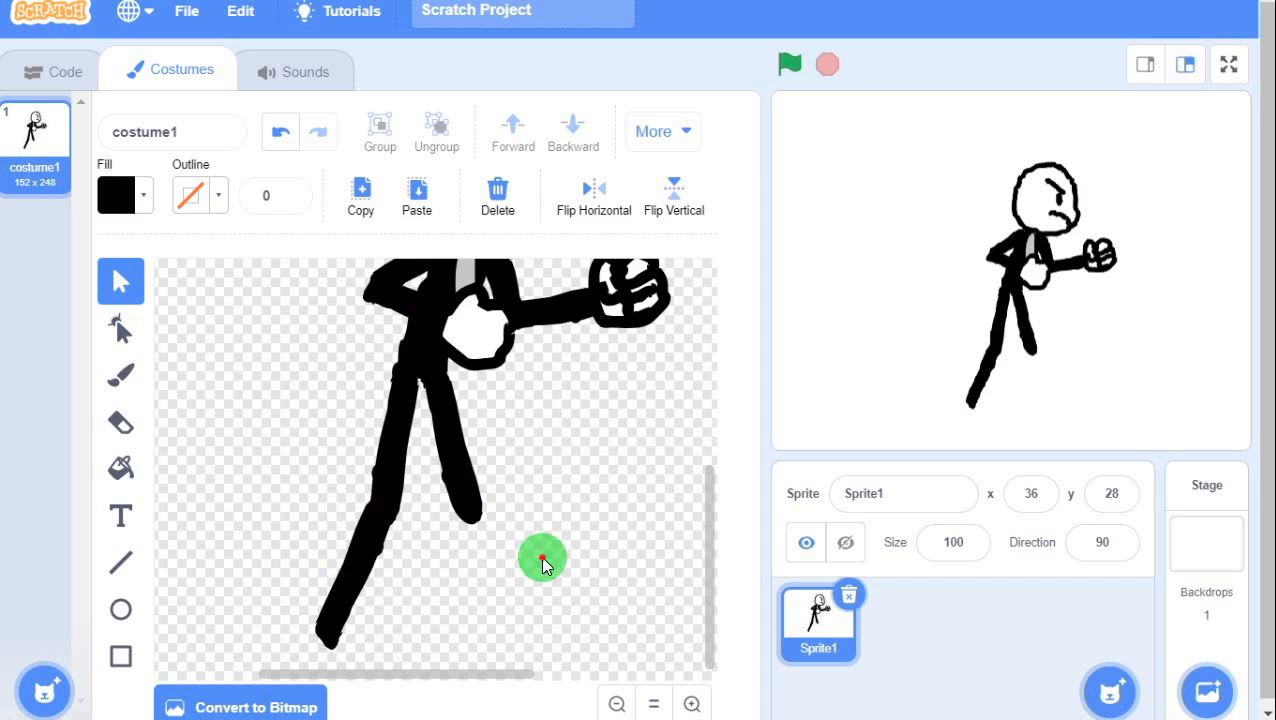
With the size-10 Brush, thicken the lower leg's tip and paint a black shoe at its bottom.
{"action": "left_click", "coordinate": [122, 371]}
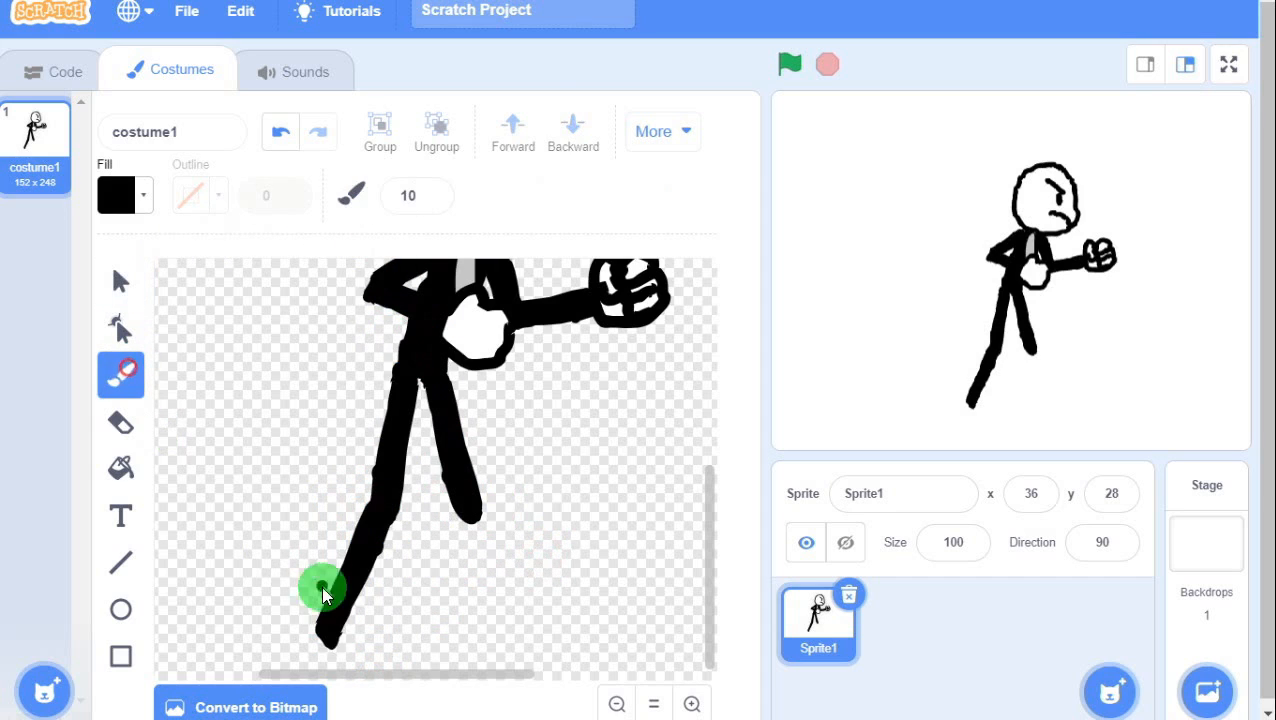
{"action": "mouse_move", "coordinate": [318, 627]}
{"action": "left_mouse_down"}
{"action": "mouse_move", "coordinate": [335, 600]}
{"action": "mouse_move", "coordinate": [333, 650]}
{"action": "mouse_move", "coordinate": [342, 570]}
{"action": "mouse_move", "coordinate": [362, 545]}
{"action": "left_mouse_up"}
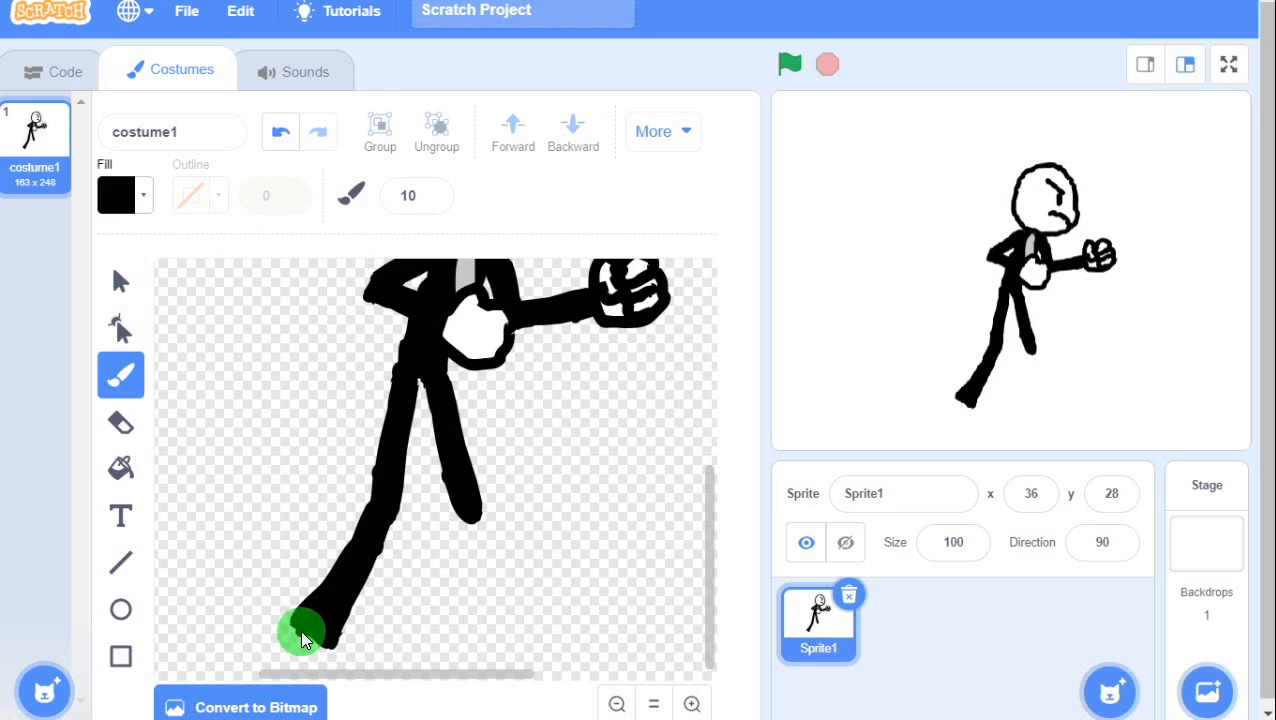
{"action": "mouse_move", "coordinate": [302, 629]}
{"action": "left_mouse_down"}
{"action": "mouse_move", "coordinate": [285, 657]}
{"action": "mouse_move", "coordinate": [328, 649]}
{"action": "mouse_move", "coordinate": [308, 632]}
{"action": "mouse_move", "coordinate": [293, 649]}
{"action": "mouse_move", "coordinate": [303, 660]}
{"action": "mouse_move", "coordinate": [312, 645]}
{"action": "mouse_move", "coordinate": [330, 650]}
{"action": "mouse_move", "coordinate": [299, 640]}
{"action": "mouse_move", "coordinate": [340, 653]}
{"action": "left_mouse_up"}
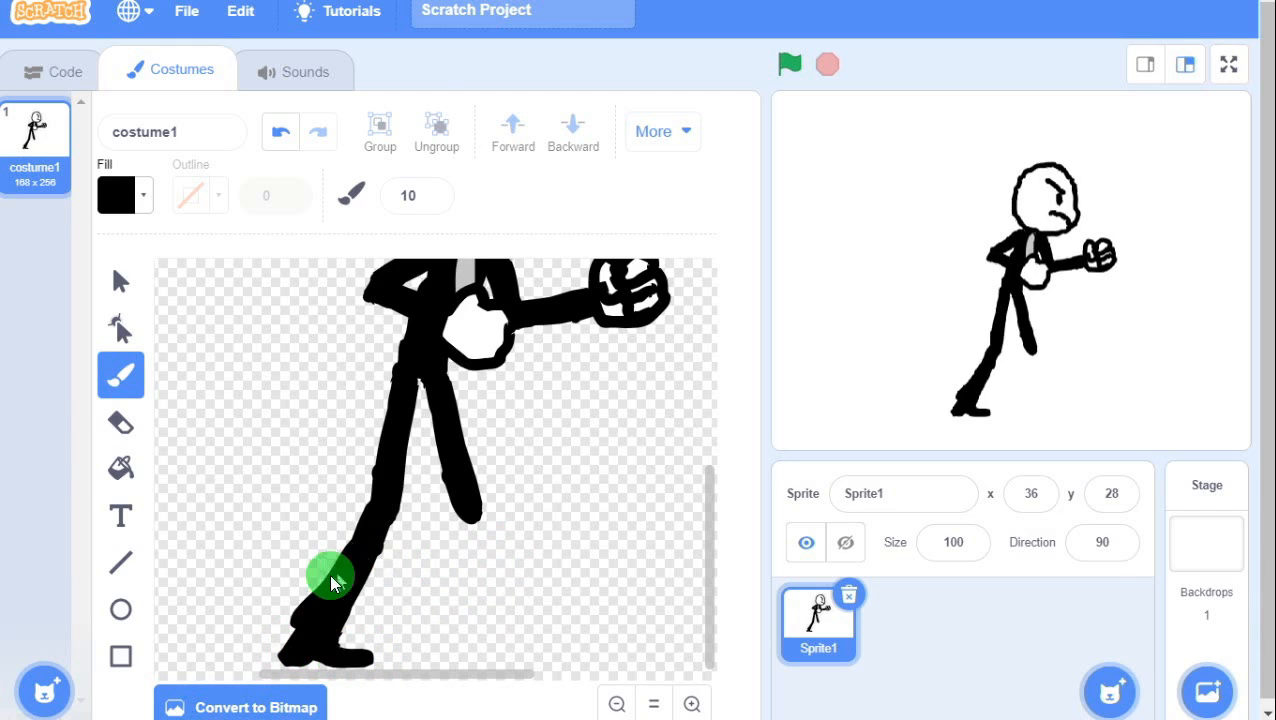
Set the fill colour to grey with Saturation 0 and Brightness 74.
{"action": "left_click", "coordinate": [110, 199]}
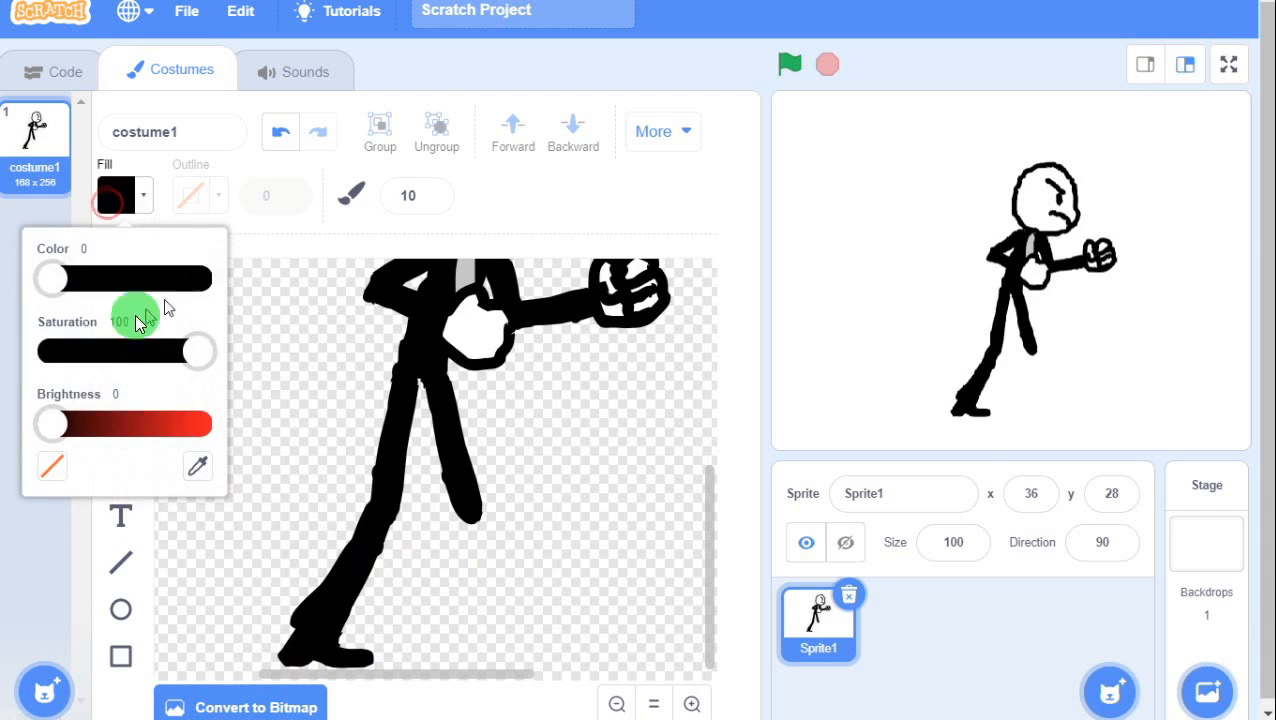
{"action": "mouse_move", "coordinate": [190, 353]}
{"action": "left_mouse_down"}
{"action": "mouse_move", "coordinate": [166, 345]}
{"action": "mouse_move", "coordinate": [208, 363]}
{"action": "left_mouse_up"}
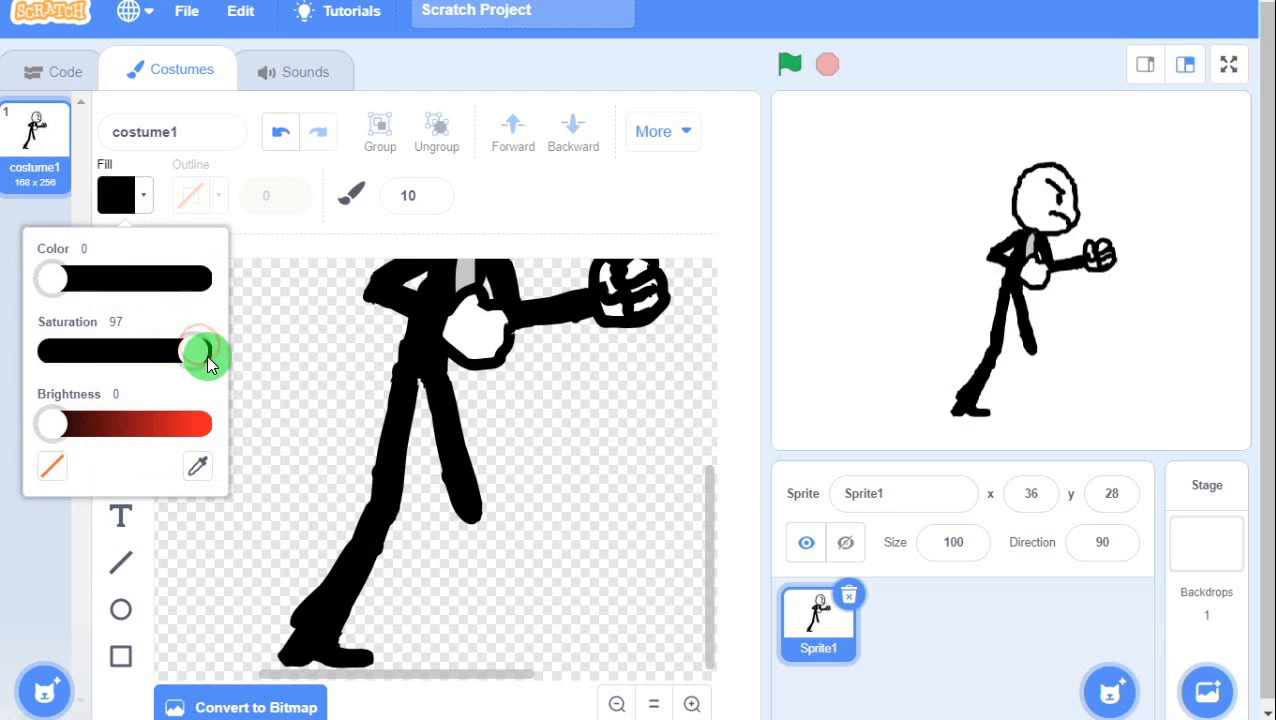
{"action": "mouse_move", "coordinate": [53, 428]}
{"action": "left_mouse_down"}
{"action": "mouse_move", "coordinate": [140, 430]}
{"action": "mouse_move", "coordinate": [40, 428]}
{"action": "left_mouse_up"}
{"action": "left_click_drag", "start_coordinate": [193, 358], "coordinate": [38, 352]}
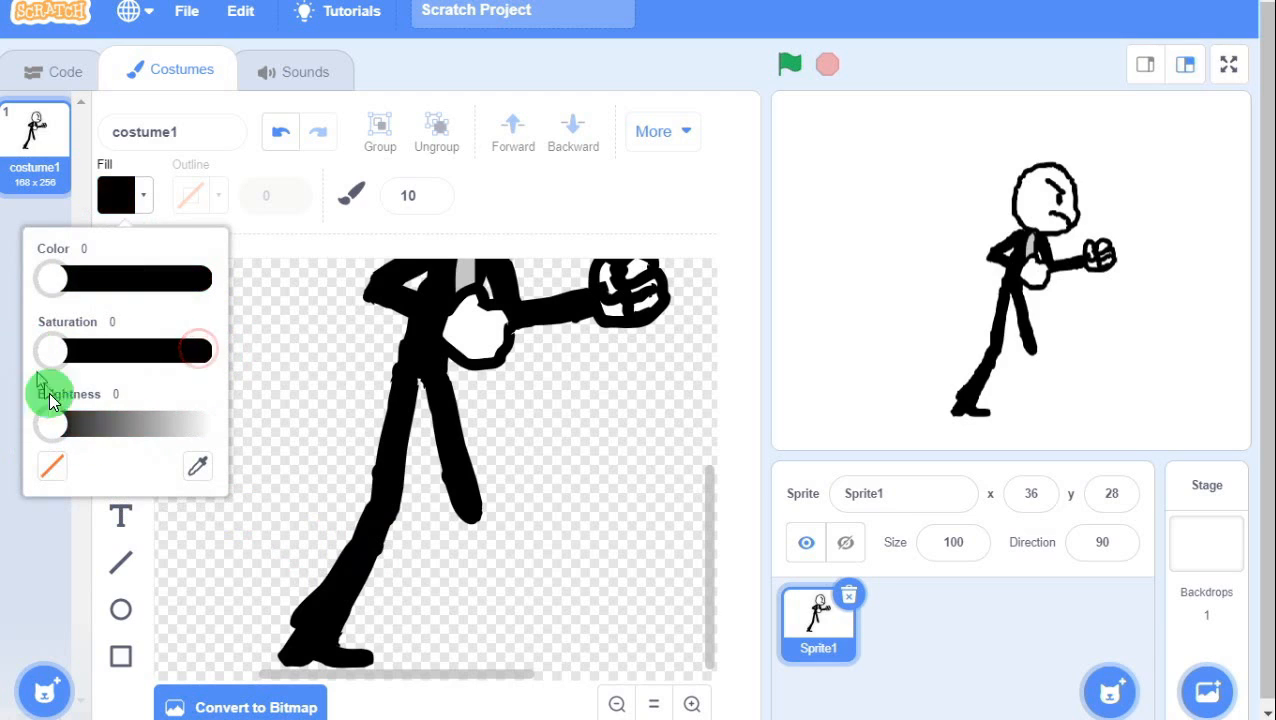
{"action": "left_click_drag", "start_coordinate": [58, 423], "coordinate": [169, 430]}
{"action": "left_click", "coordinate": [689, 704]}
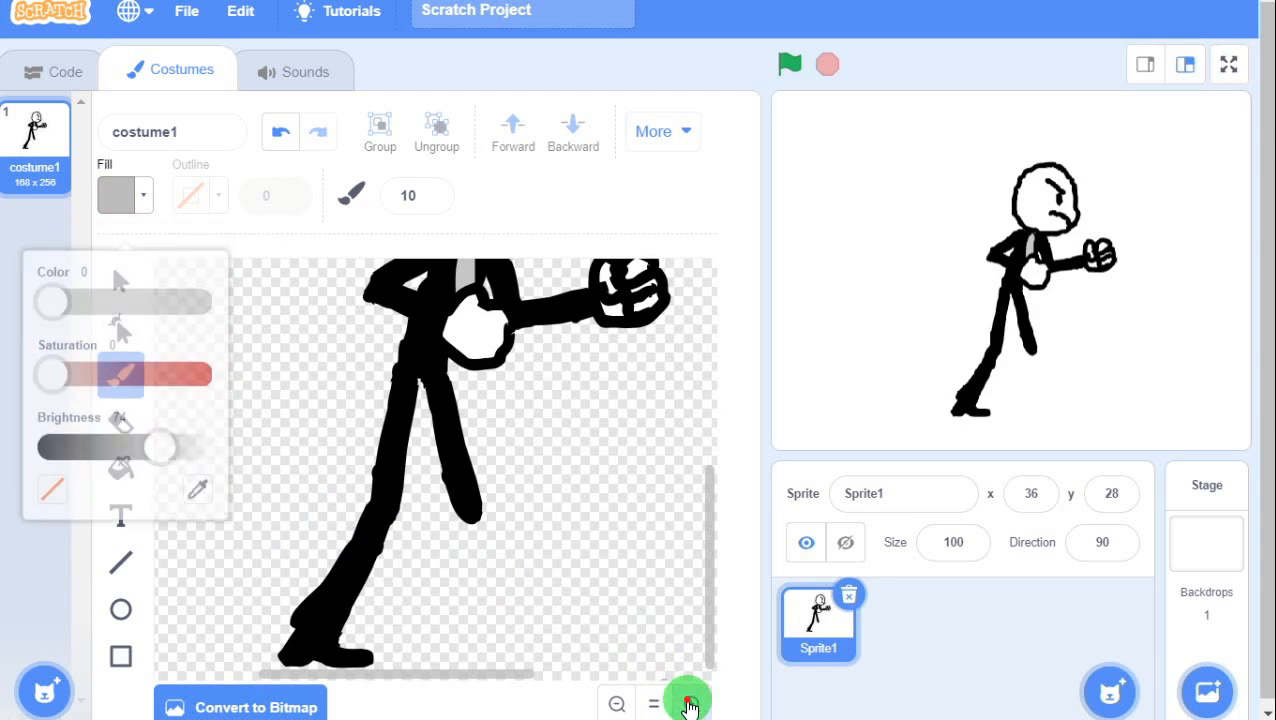
{"action": "scroll", "coordinate": [556, 502], "scroll_direction": "down", "scroll_amount": 2}
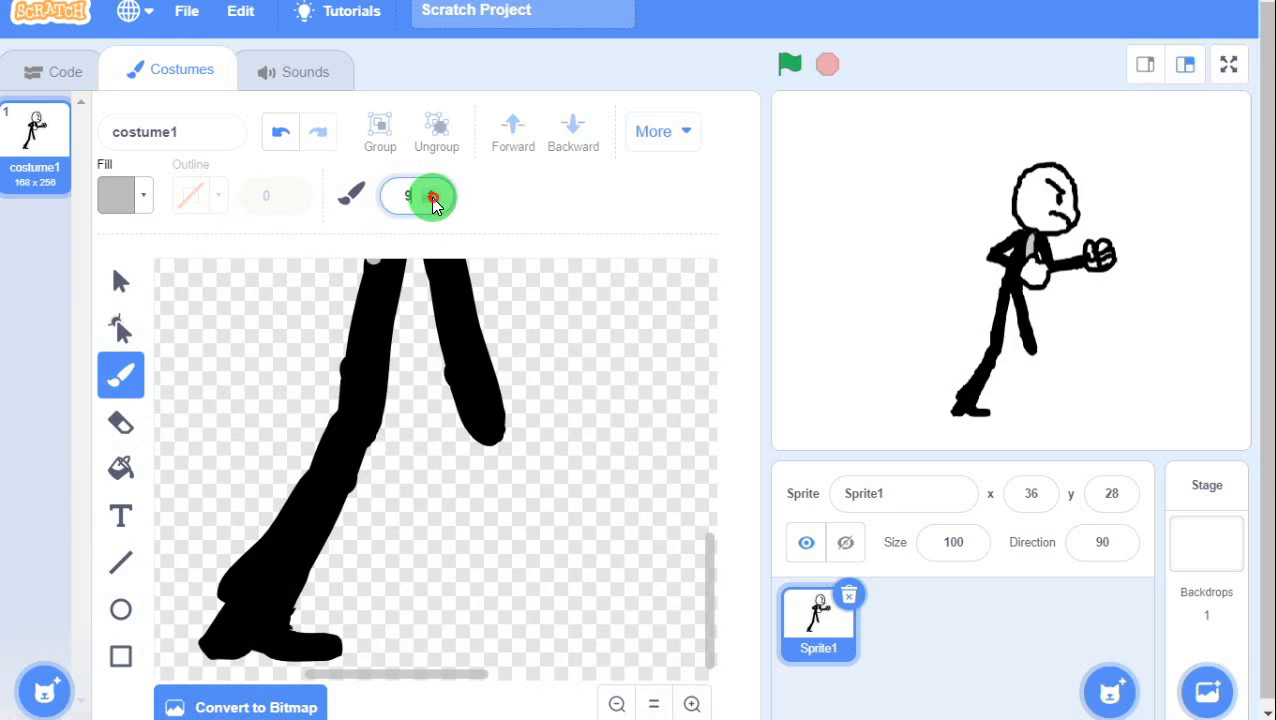
With brush size 3, paint grey highlights along the left shoe, heel, sole and shin.
{"action": "left_click", "coordinate": [269, 645]}
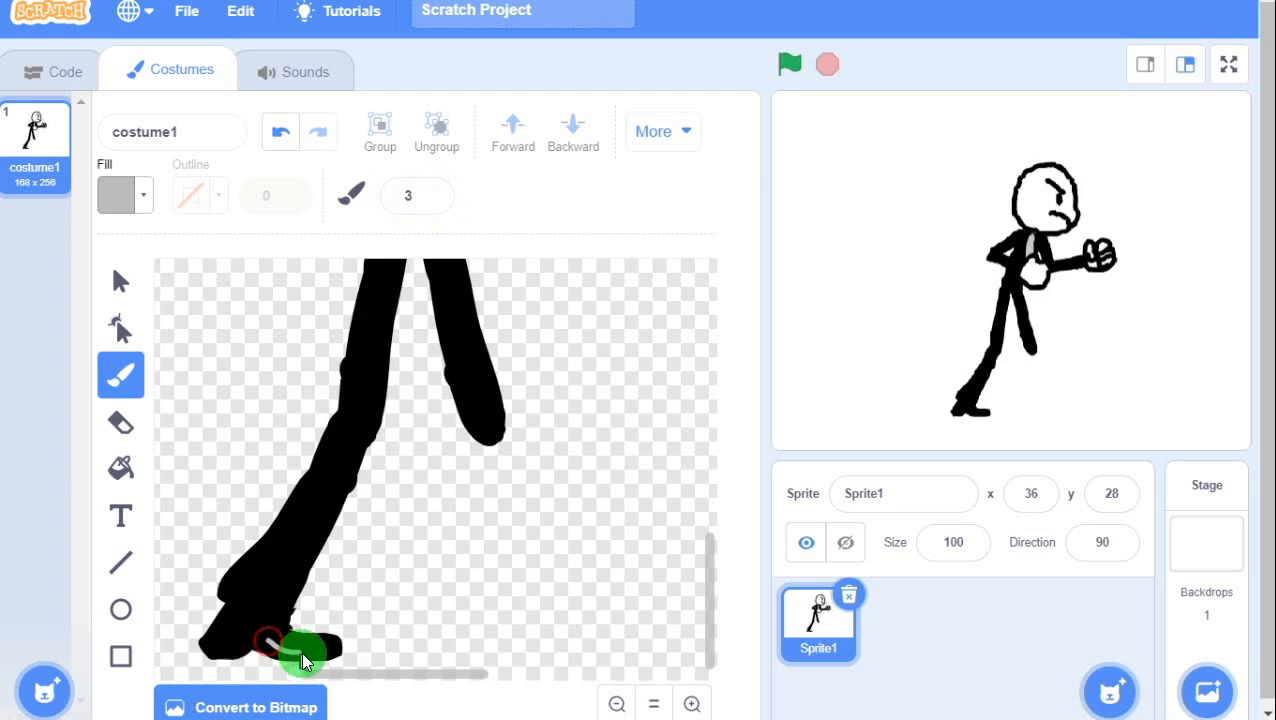
{"action": "left_click_drag", "start_coordinate": [328, 643], "coordinate": [243, 642]}
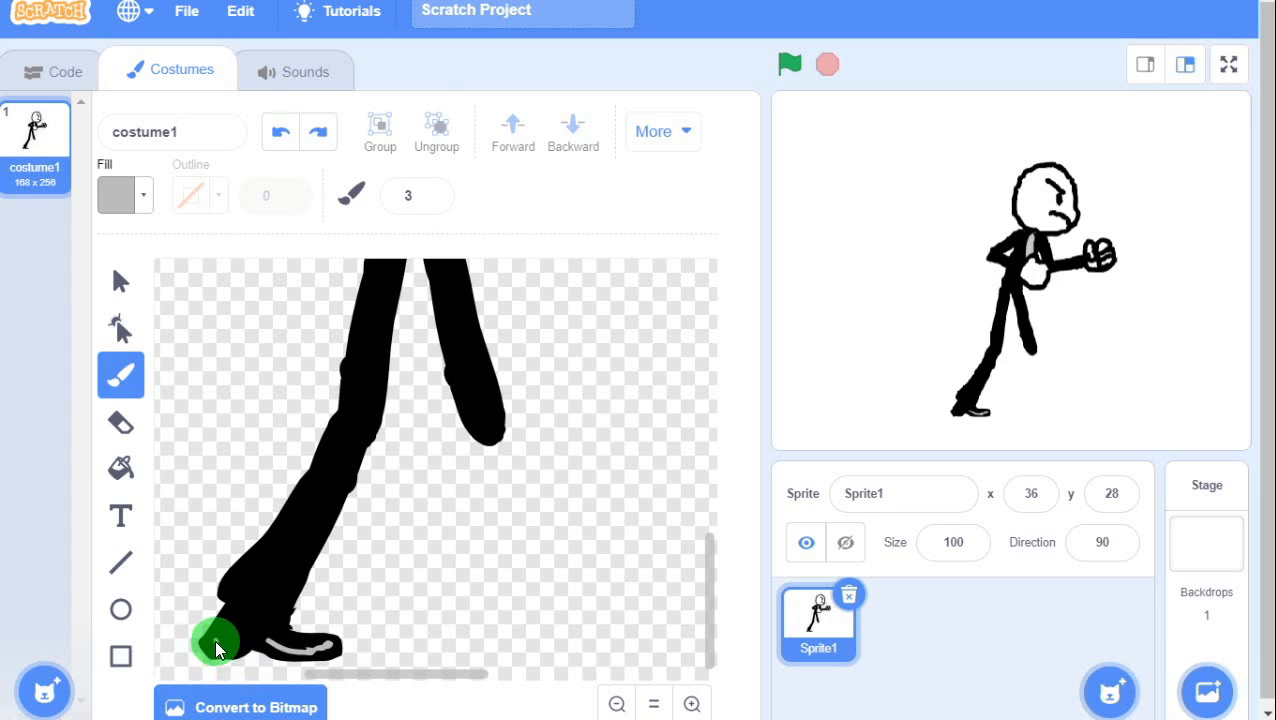
{"action": "left_click_drag", "start_coordinate": [216, 648], "coordinate": [213, 652]}
{"action": "left_click_drag", "start_coordinate": [207, 642], "coordinate": [208, 643]}
{"action": "left_click_drag", "start_coordinate": [225, 589], "coordinate": [280, 605]}
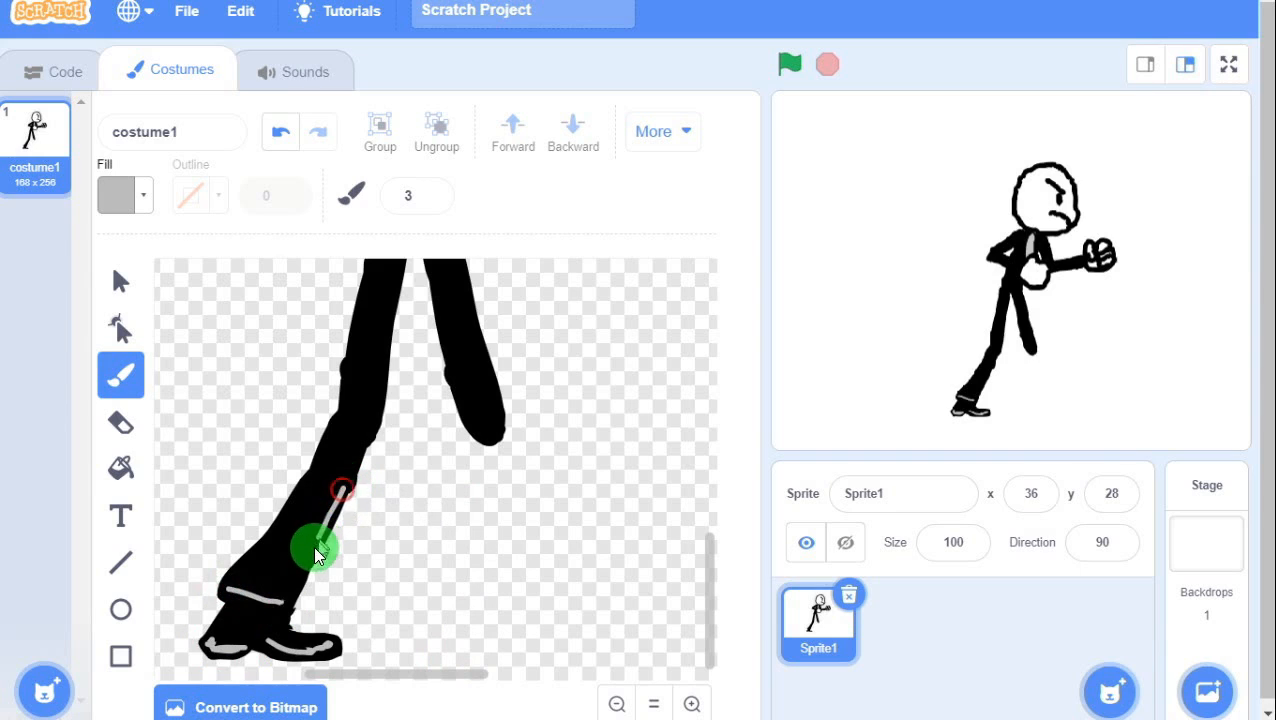
{"action": "left_click_drag", "start_coordinate": [285, 607], "coordinate": [334, 536]}
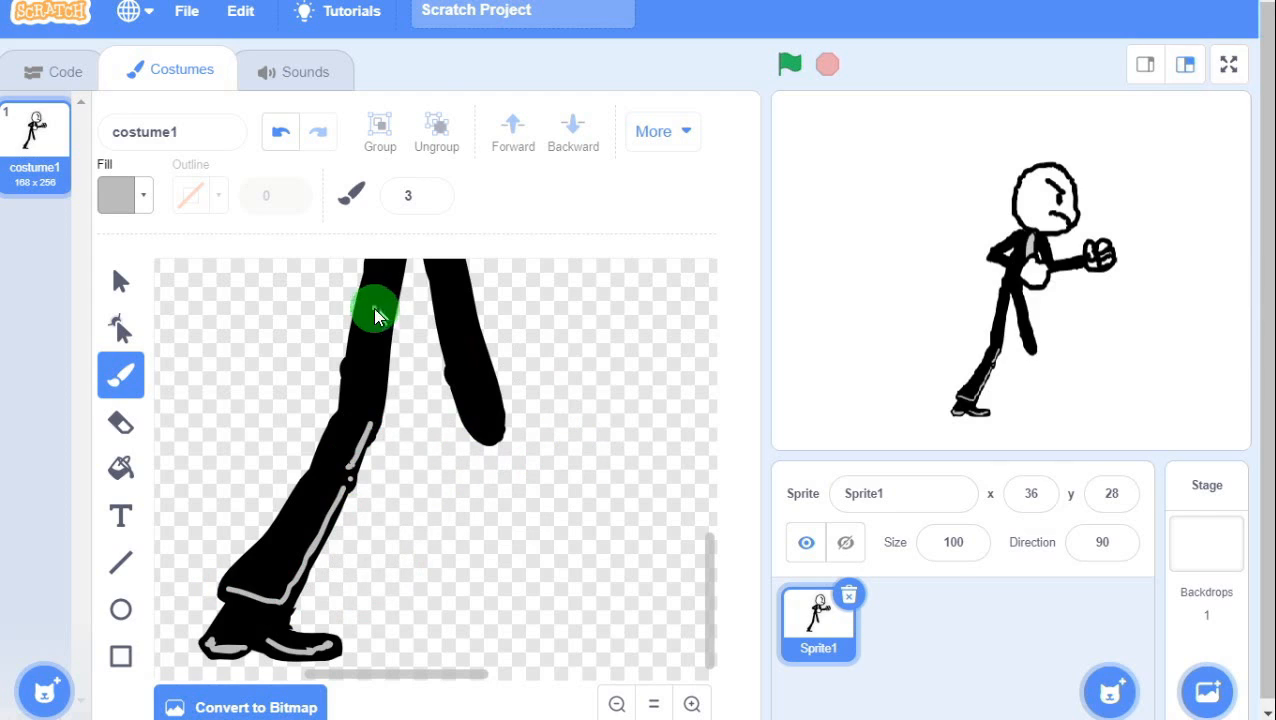
{"action": "left_click", "coordinate": [691, 704]}
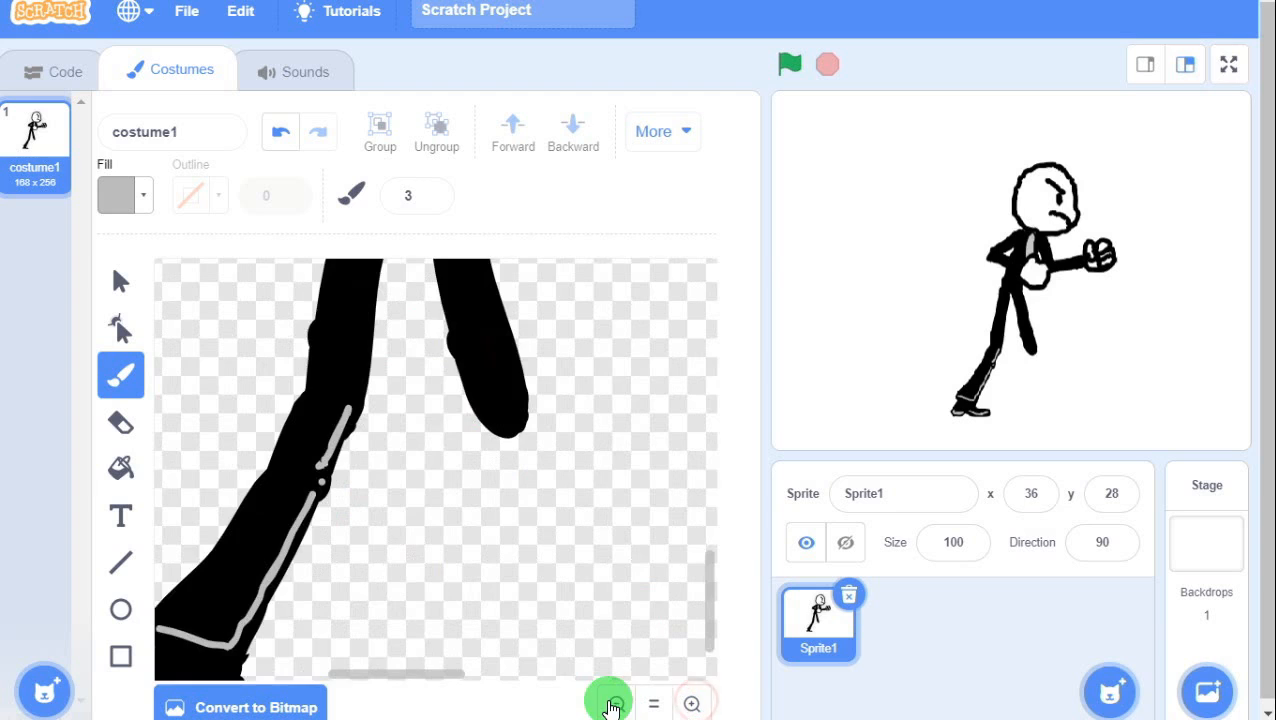
{"action": "left_click", "coordinate": [616, 704]}
{"action": "left_click", "coordinate": [616, 704]}
{"action": "left_click", "coordinate": [616, 704]}
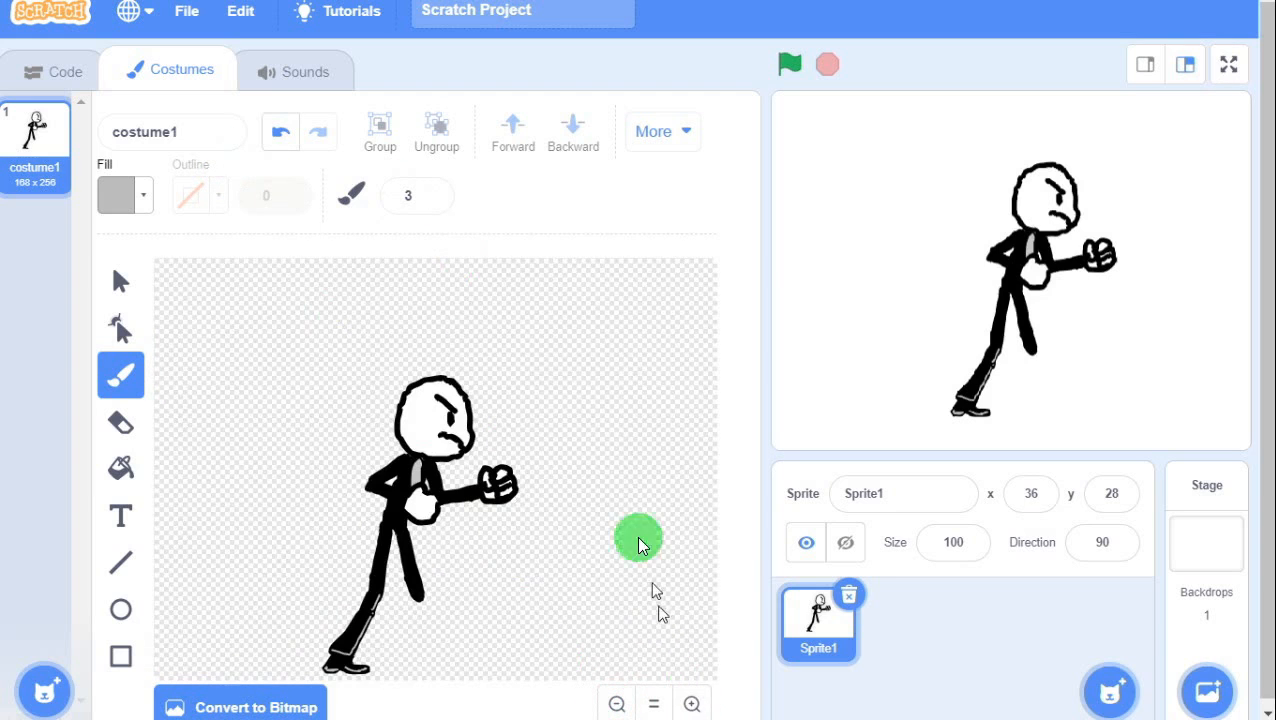
{"action": "left_click", "coordinate": [691, 704]}
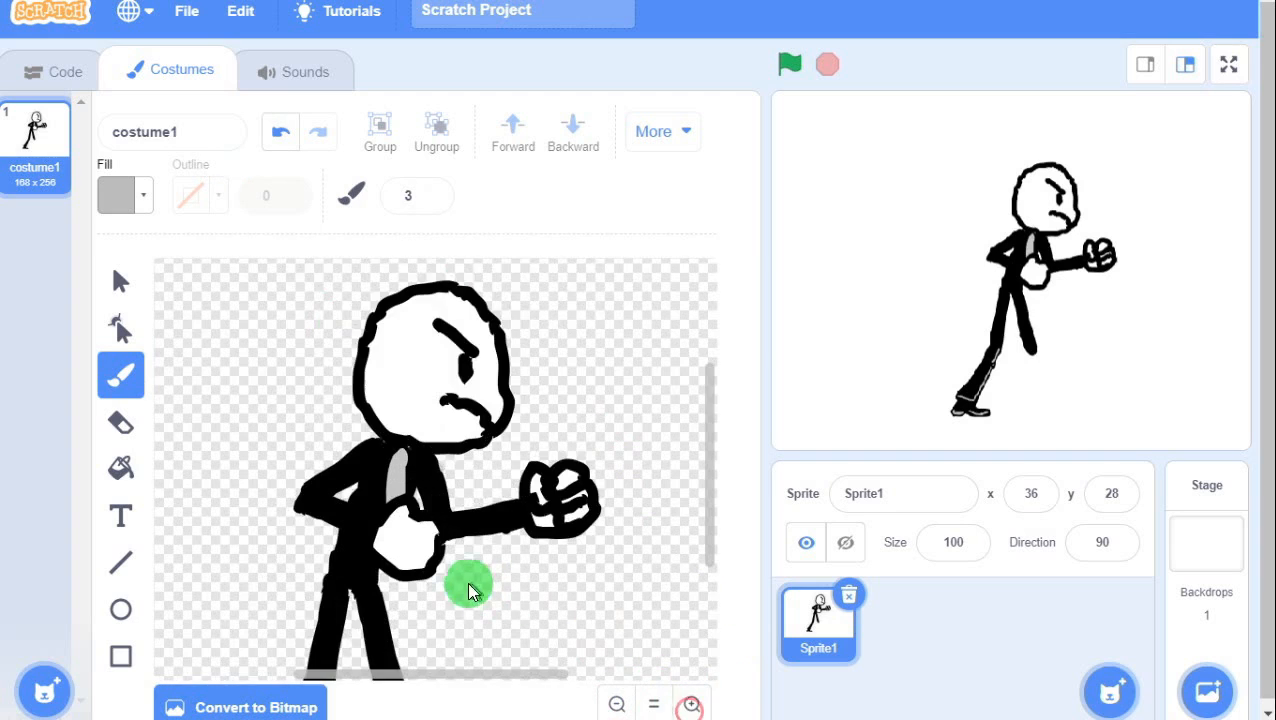
{"action": "scroll", "coordinate": [467, 581], "scroll_direction": "down", "scroll_amount": 4}
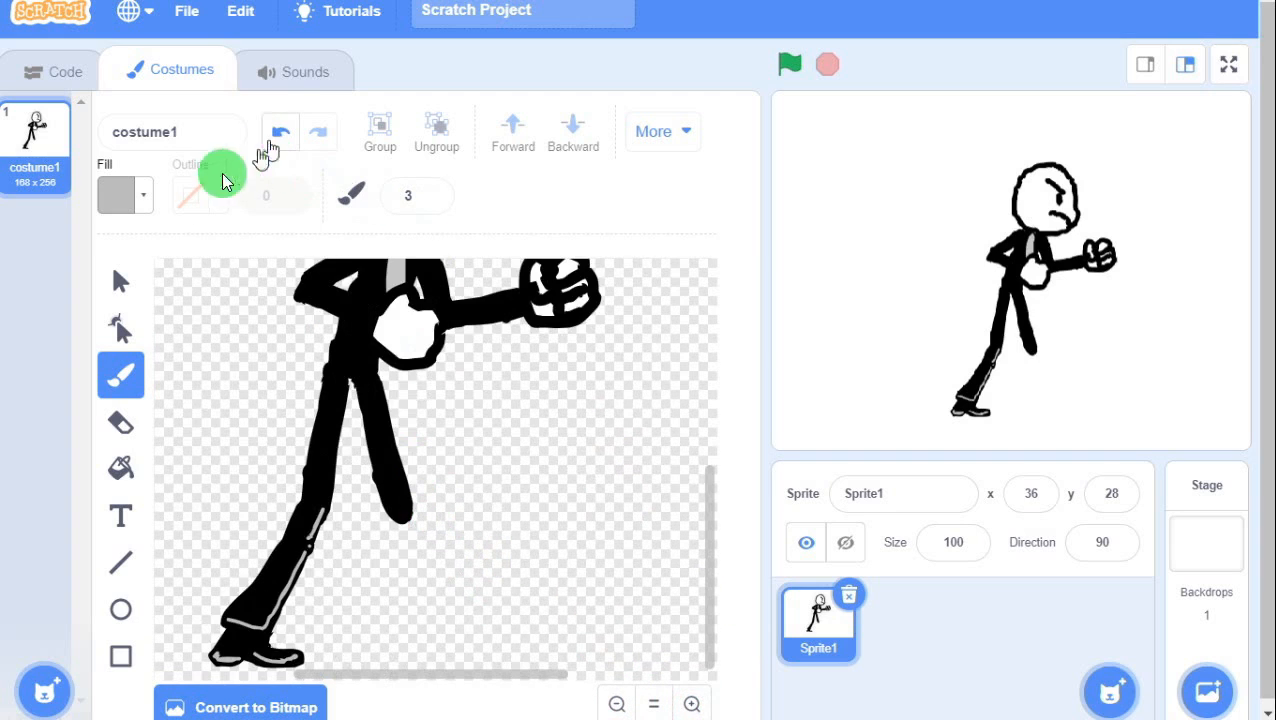
Select the lower left leg shapes with the Select tool, undoing an accidental move.
{"action": "left_click", "coordinate": [115, 284]}
{"action": "left_click", "coordinate": [283, 585]}
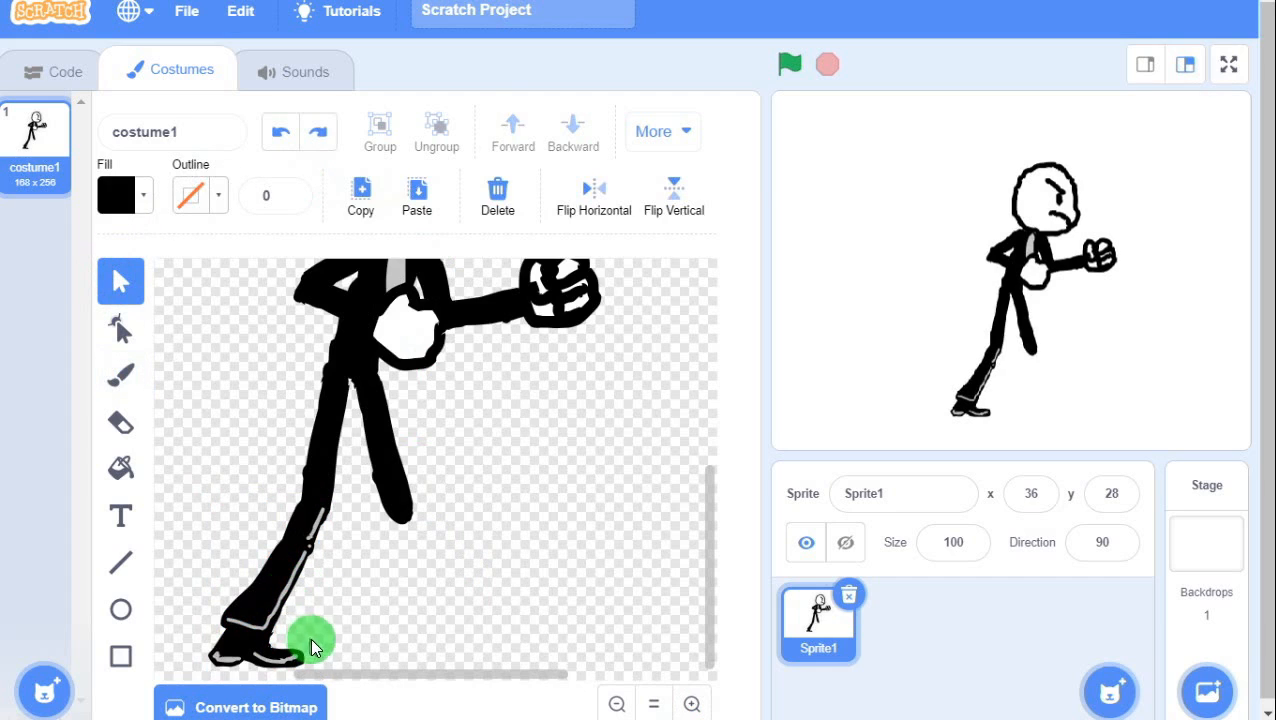
{"action": "left_click_drag", "start_coordinate": [328, 541], "coordinate": [200, 674]}
{"action": "left_click", "coordinate": [310, 542]}
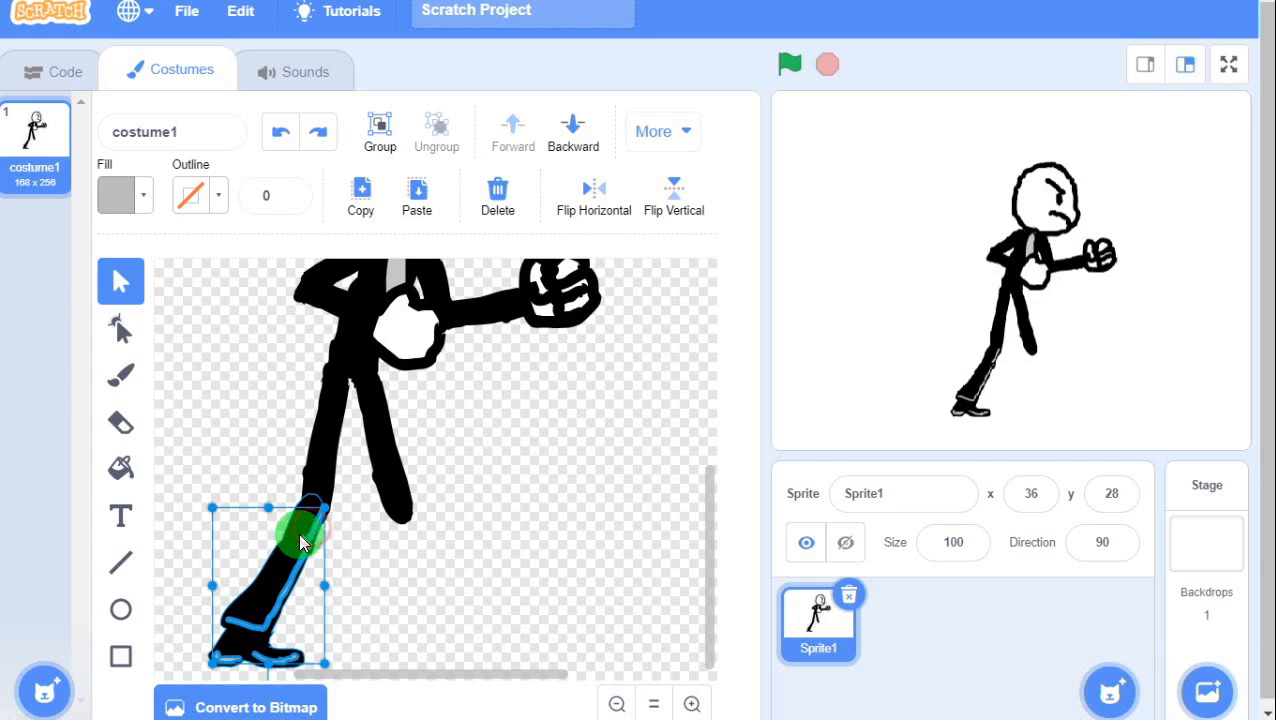
{"action": "left_click", "coordinate": [300, 530], "text": "shift"}
{"action": "left_click_drag", "start_coordinate": [276, 584], "coordinate": [225, 489]}
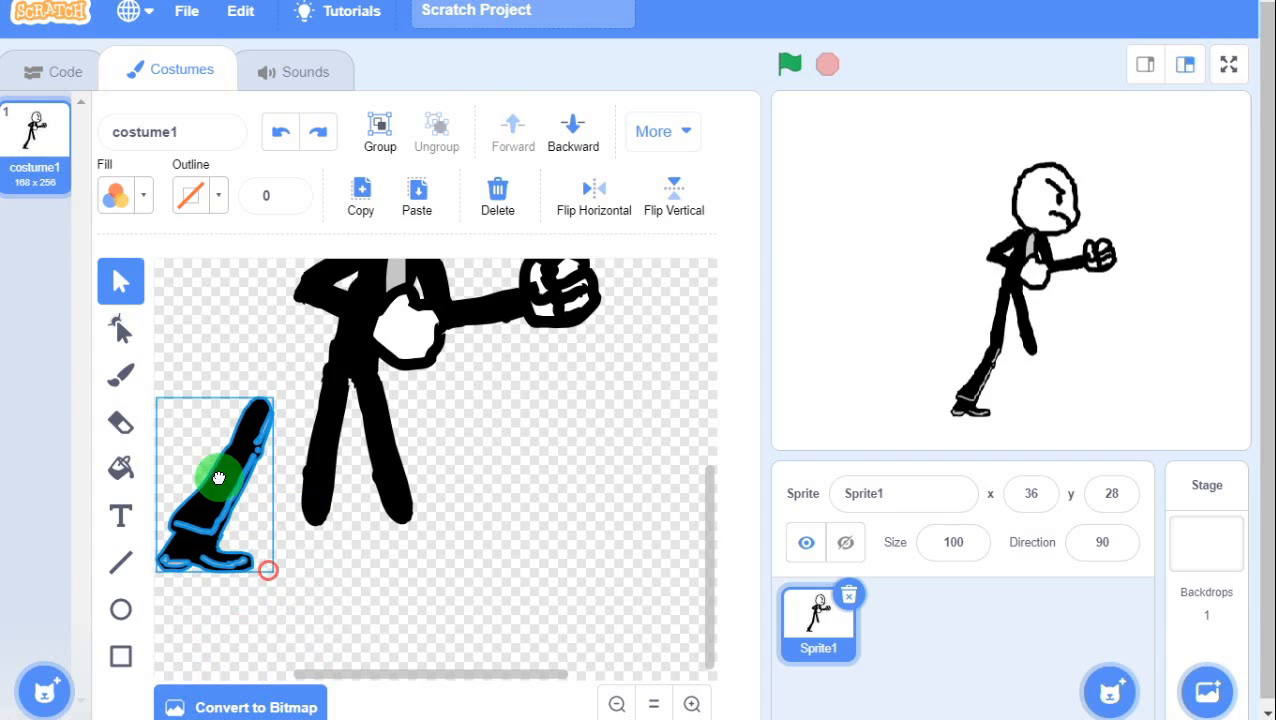
{"action": "key", "text": "ctrl+z"}
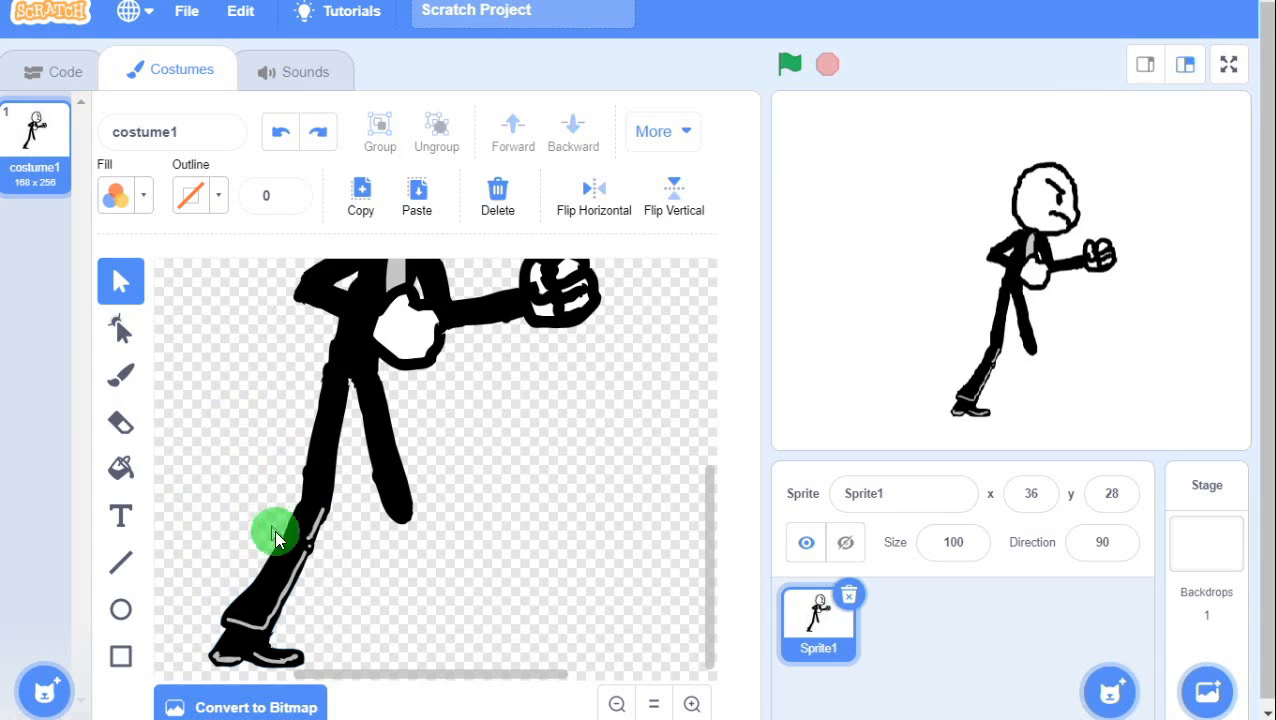
Build a selection of the shin, leg, grey crease and shoe shapes, undoing another stray move.
{"action": "left_click", "coordinate": [314, 528]}
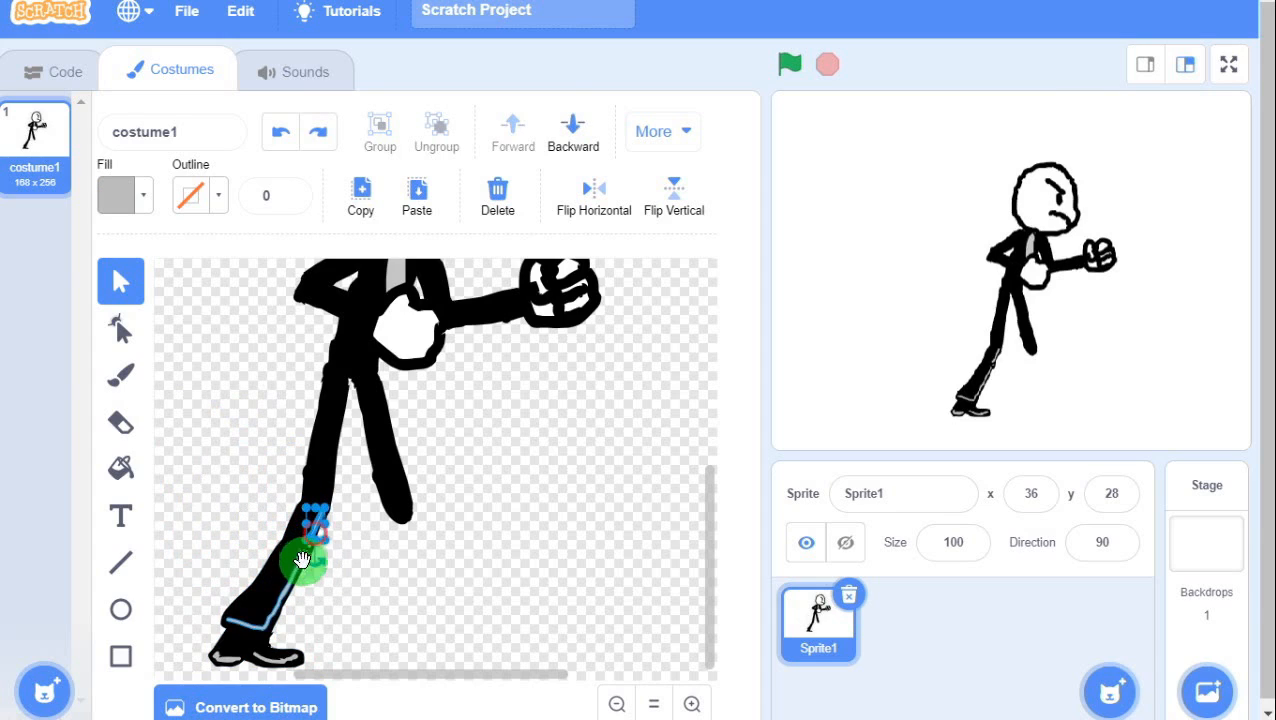
{"action": "left_click", "coordinate": [296, 561], "text": "shift"}
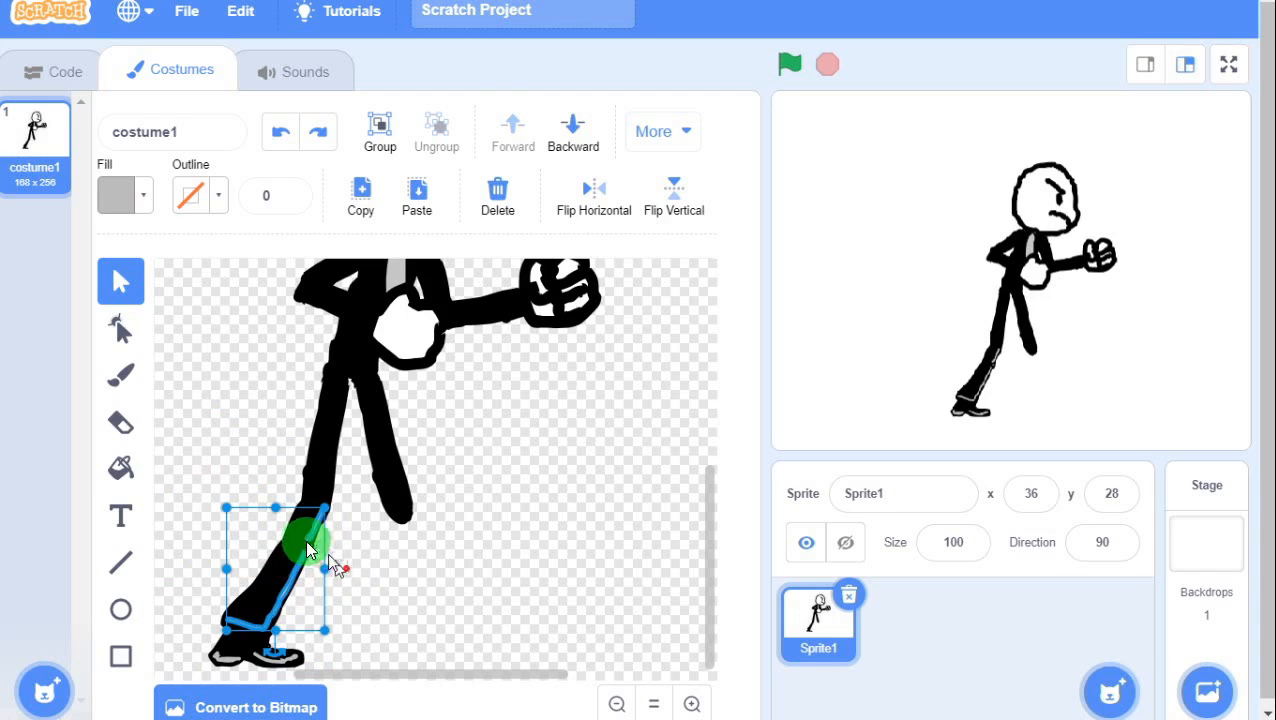
{"action": "left_click", "coordinate": [312, 560], "text": "shift"}
{"action": "left_click_drag", "start_coordinate": [310, 596], "coordinate": [273, 584]}
{"action": "left_click", "coordinate": [274, 583], "text": "shift"}
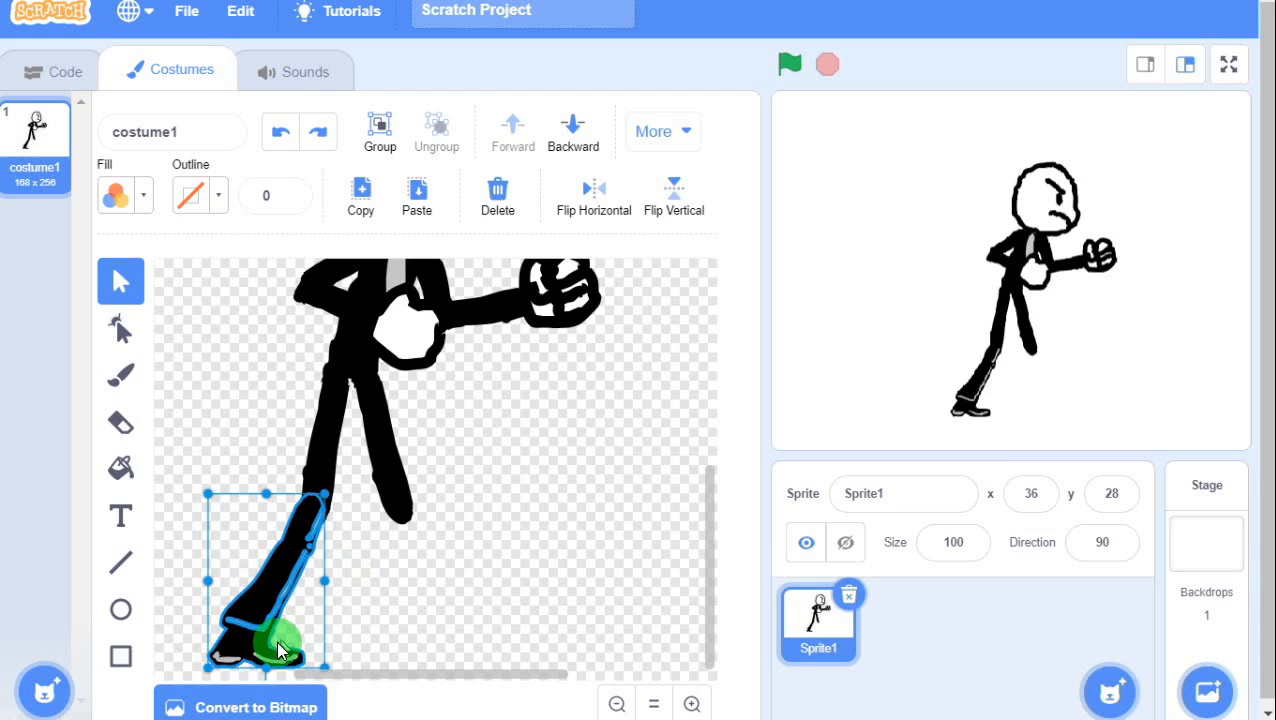
{"action": "left_click", "coordinate": [220, 657], "text": "shift"}
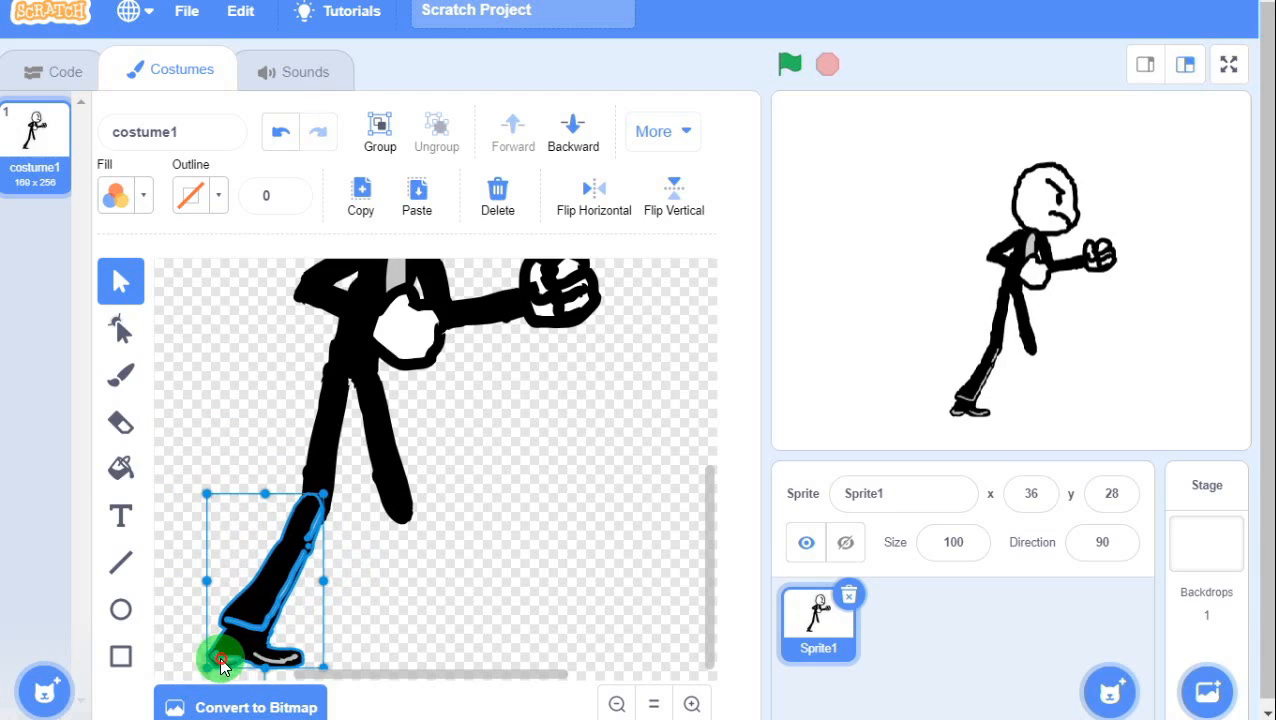
{"action": "left_click", "coordinate": [278, 660], "text": "shift"}
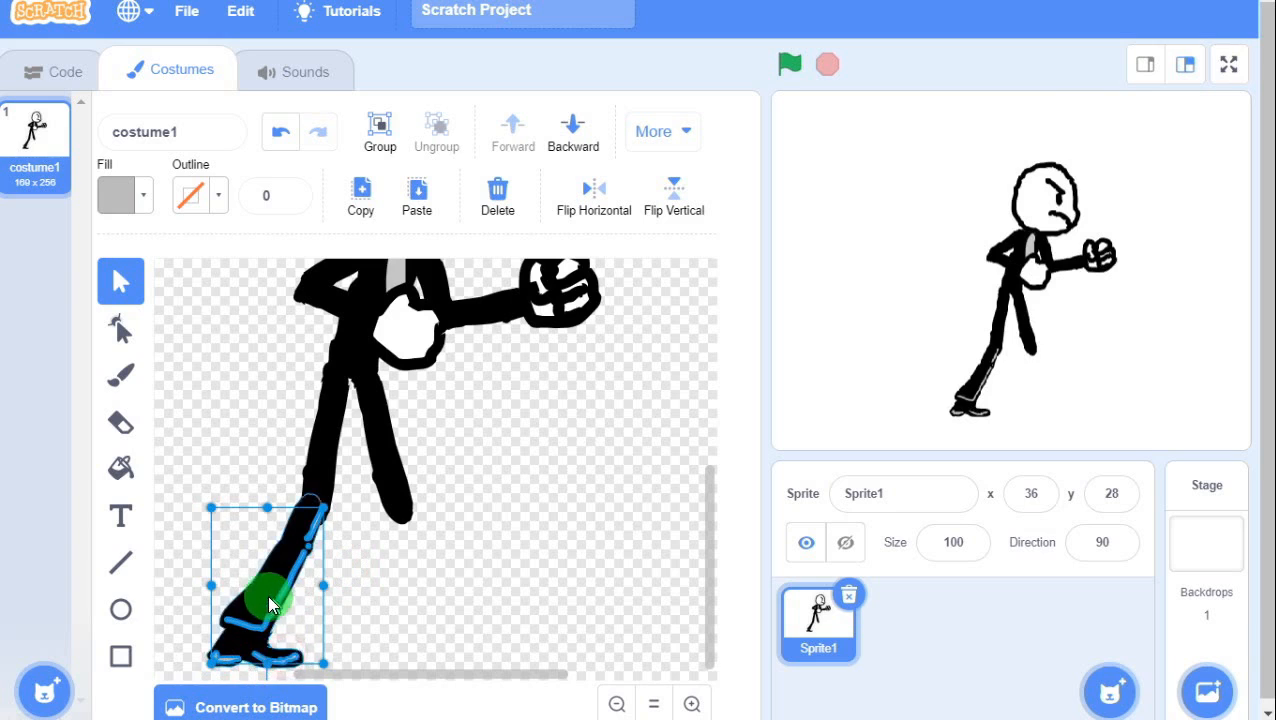
{"action": "left_click_drag", "start_coordinate": [256, 583], "coordinate": [407, 590]}
{"action": "key", "text": "ctrl+z"}
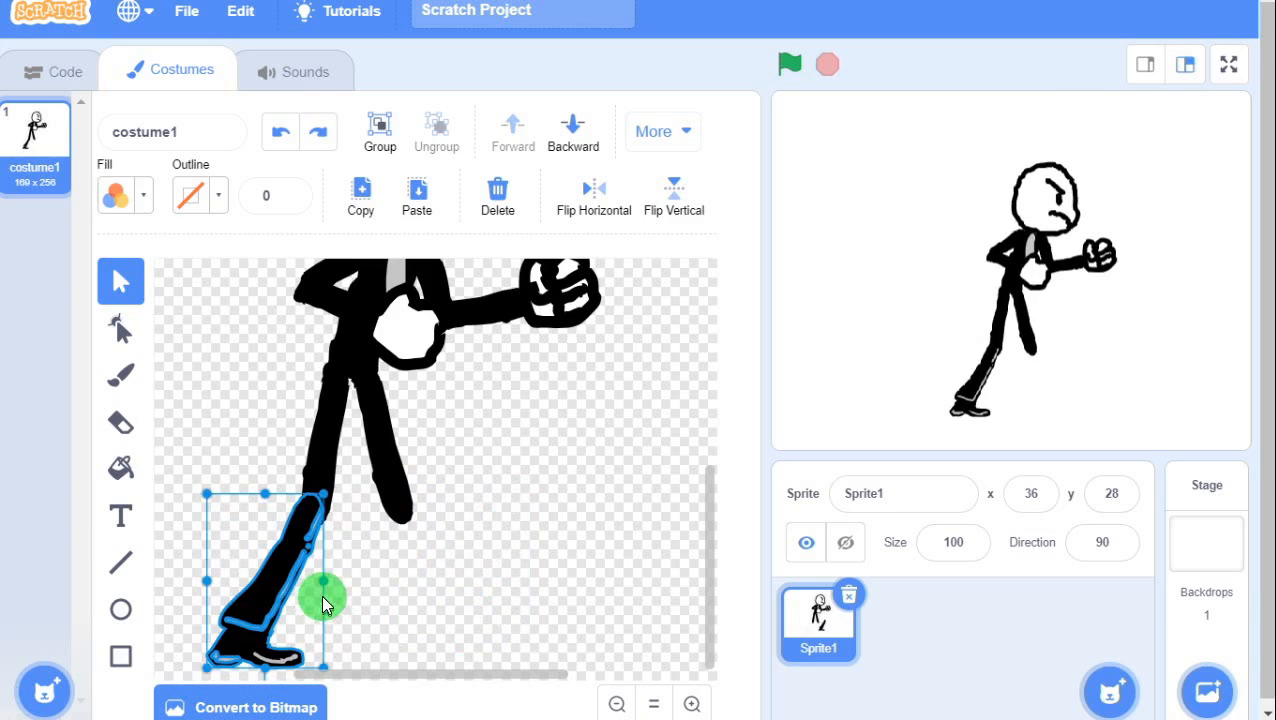
Marquee-select the lower leg and foot, group them, and return the group to its original spot.
{"action": "left_click", "coordinate": [371, 570]}
{"action": "left_click_drag", "start_coordinate": [314, 533], "coordinate": [158, 690]}
{"action": "left_click", "coordinate": [330, 482]}
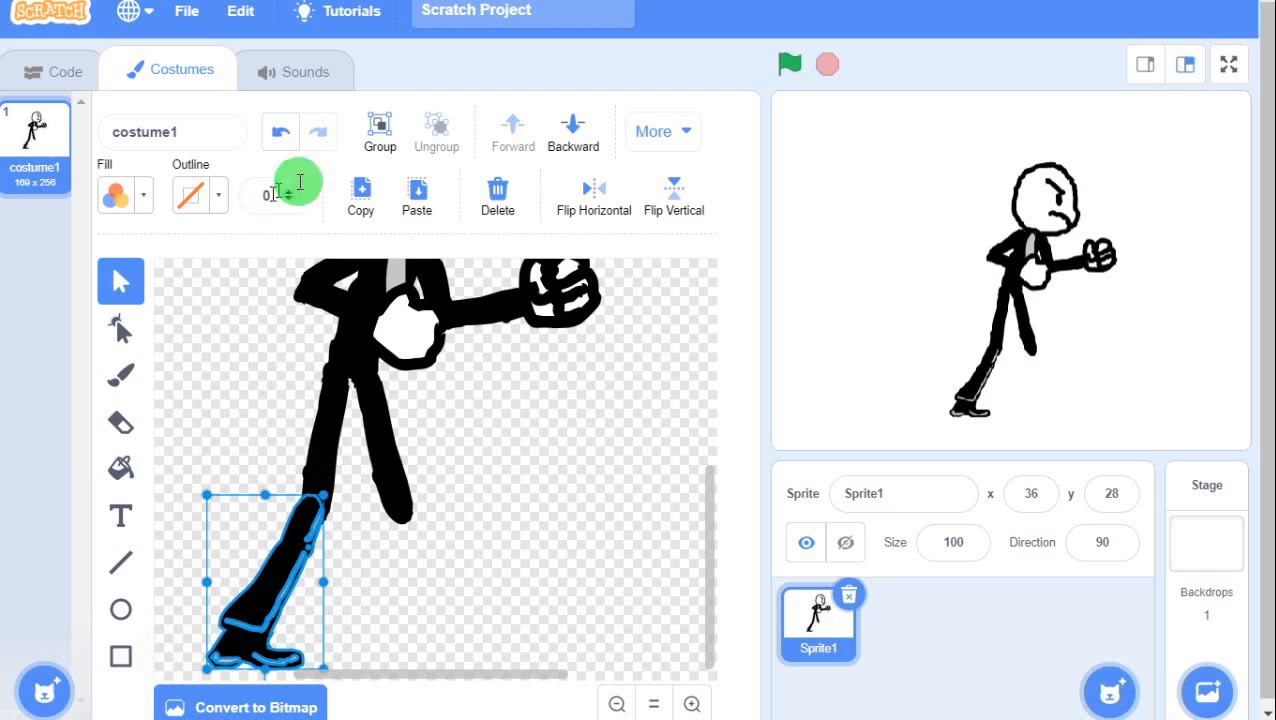
{"action": "left_click", "coordinate": [380, 135]}
{"action": "left_click_drag", "start_coordinate": [288, 557], "coordinate": [372, 520]}
{"action": "left_click", "coordinate": [479, 535]}
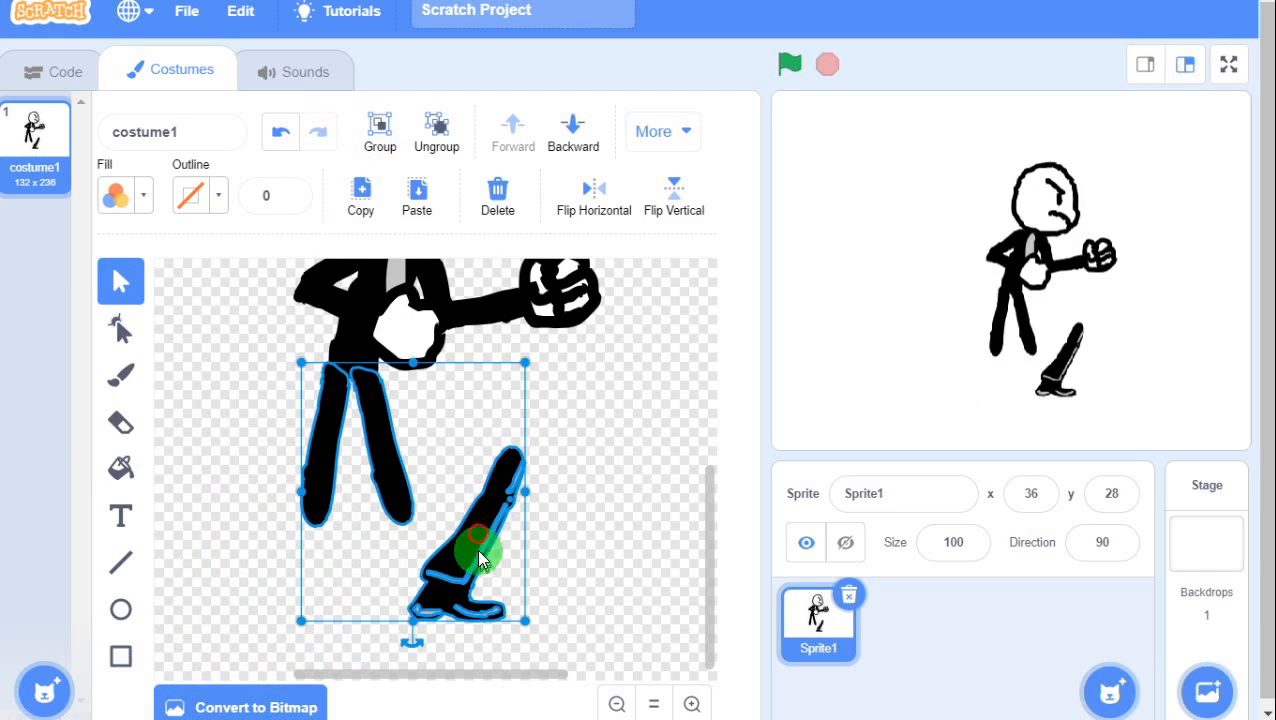
{"action": "left_click", "coordinate": [590, 510]}
{"action": "left_click_drag", "start_coordinate": [484, 527], "coordinate": [281, 577]}
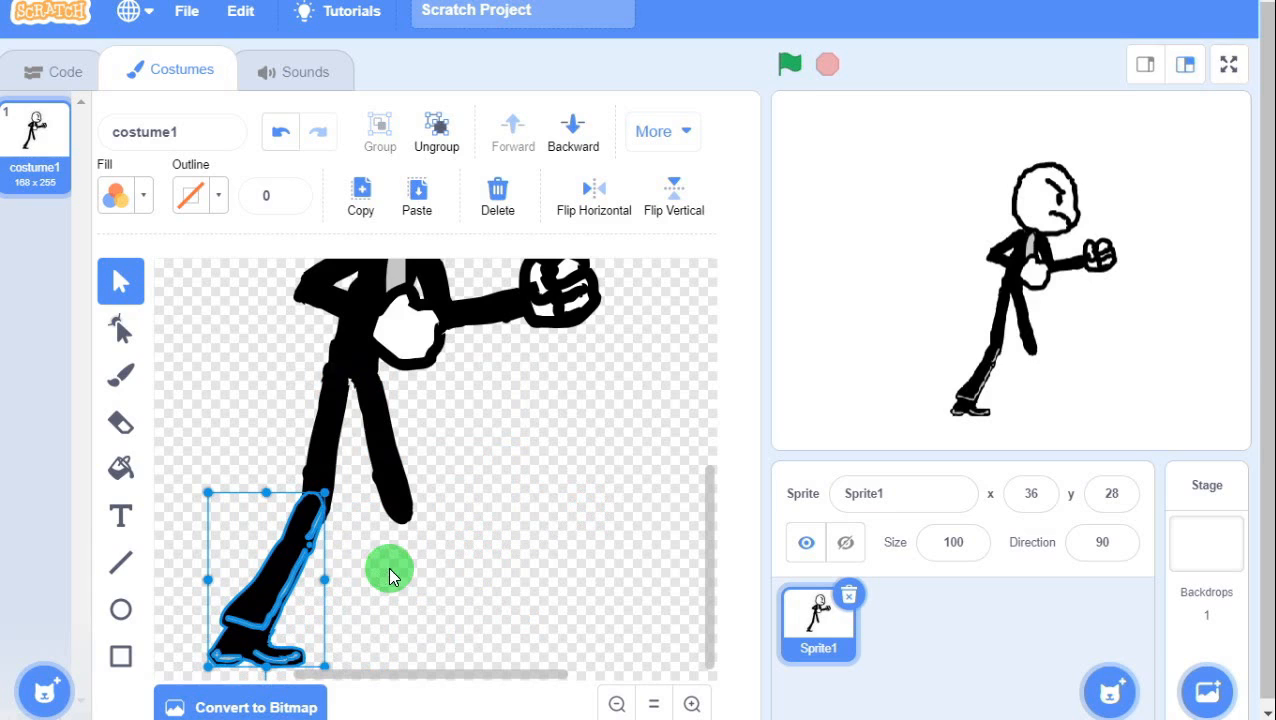
Copy the grouped lower leg and place the rotated copy upright beneath the right leg.
{"action": "left_click", "coordinate": [361, 195]}
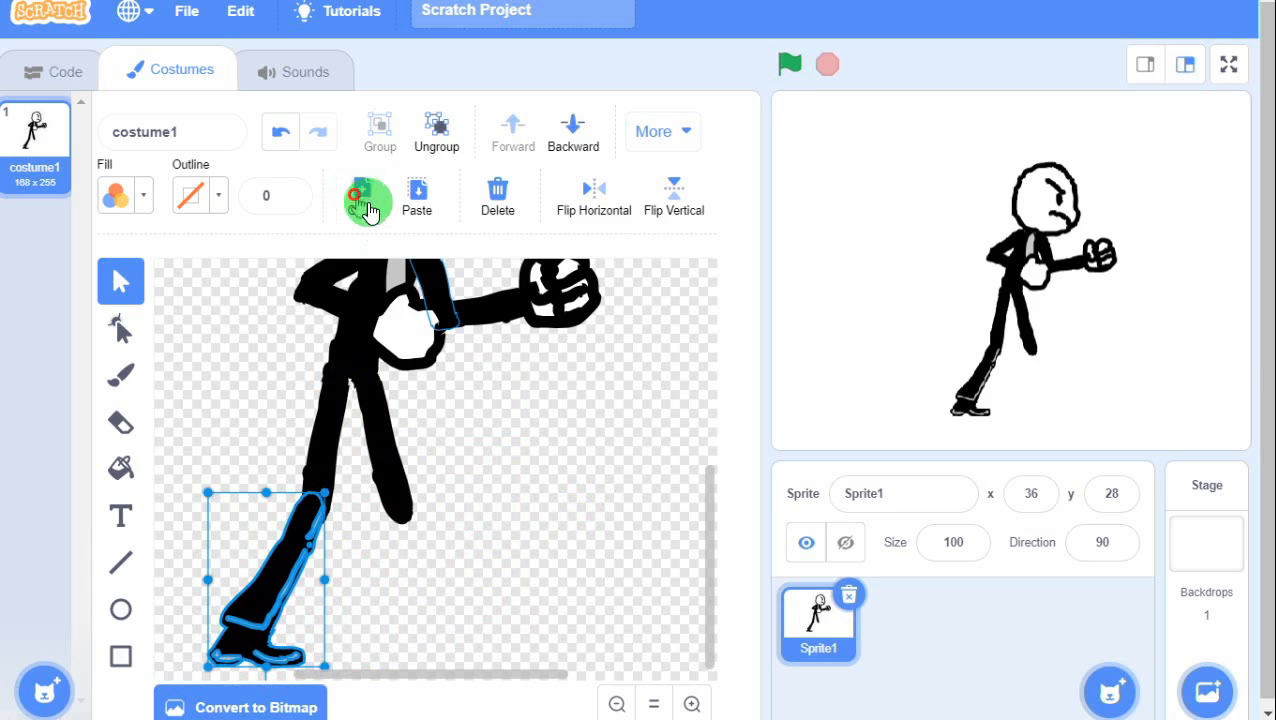
{"action": "left_click", "coordinate": [415, 200]}
{"action": "left_click_drag", "start_coordinate": [350, 513], "coordinate": [429, 526]}
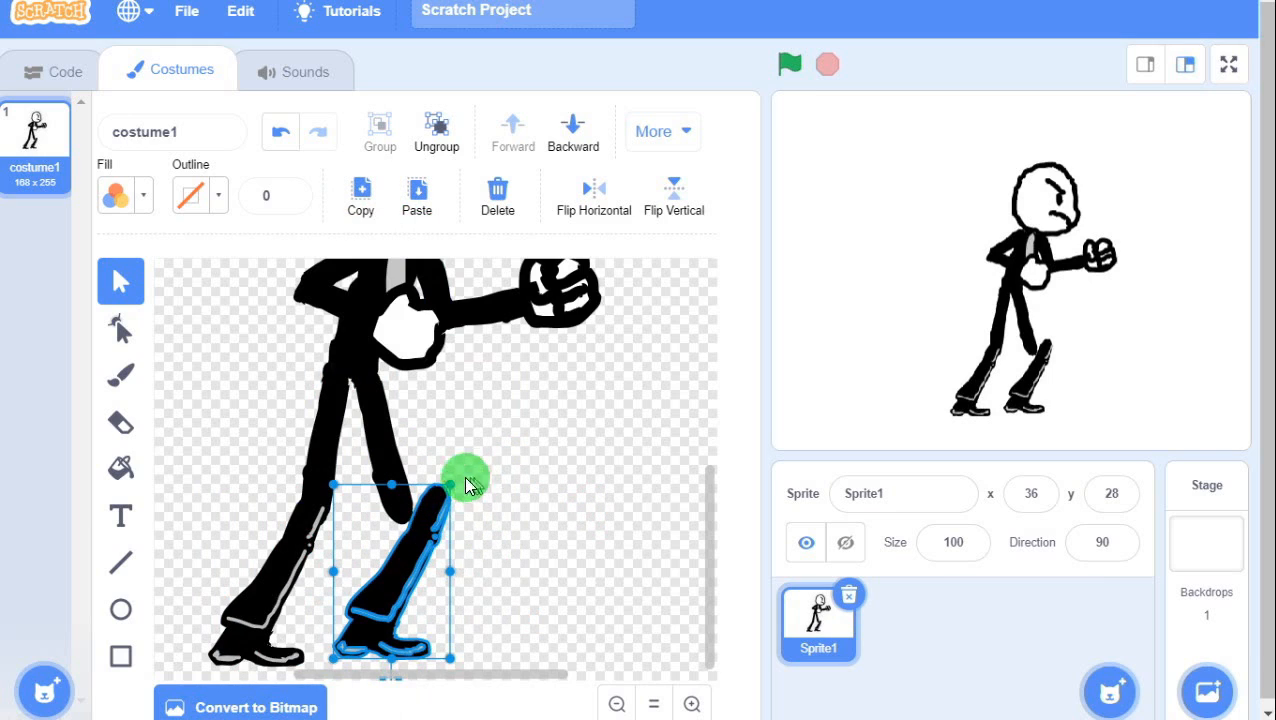
{"action": "left_click_drag", "start_coordinate": [430, 510], "coordinate": [513, 420]}
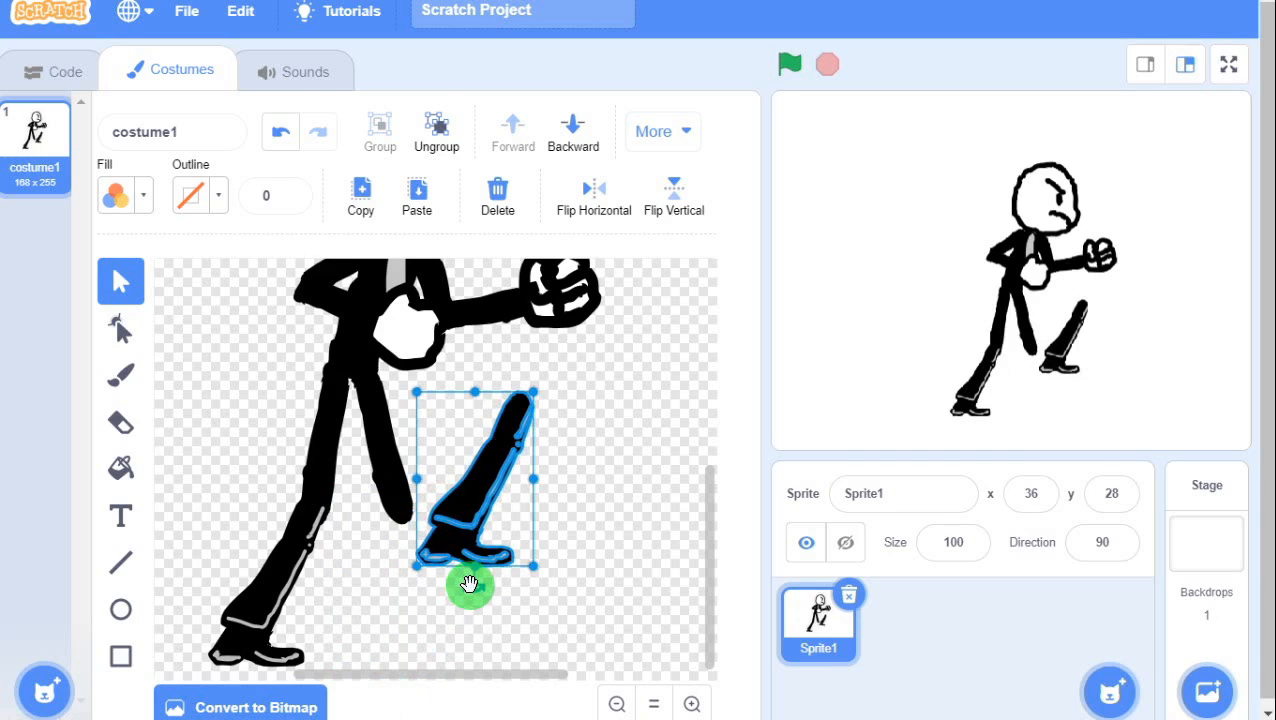
{"action": "left_click_drag", "start_coordinate": [473, 585], "coordinate": [530, 598]}
{"action": "left_click_drag", "start_coordinate": [486, 480], "coordinate": [394, 564]}
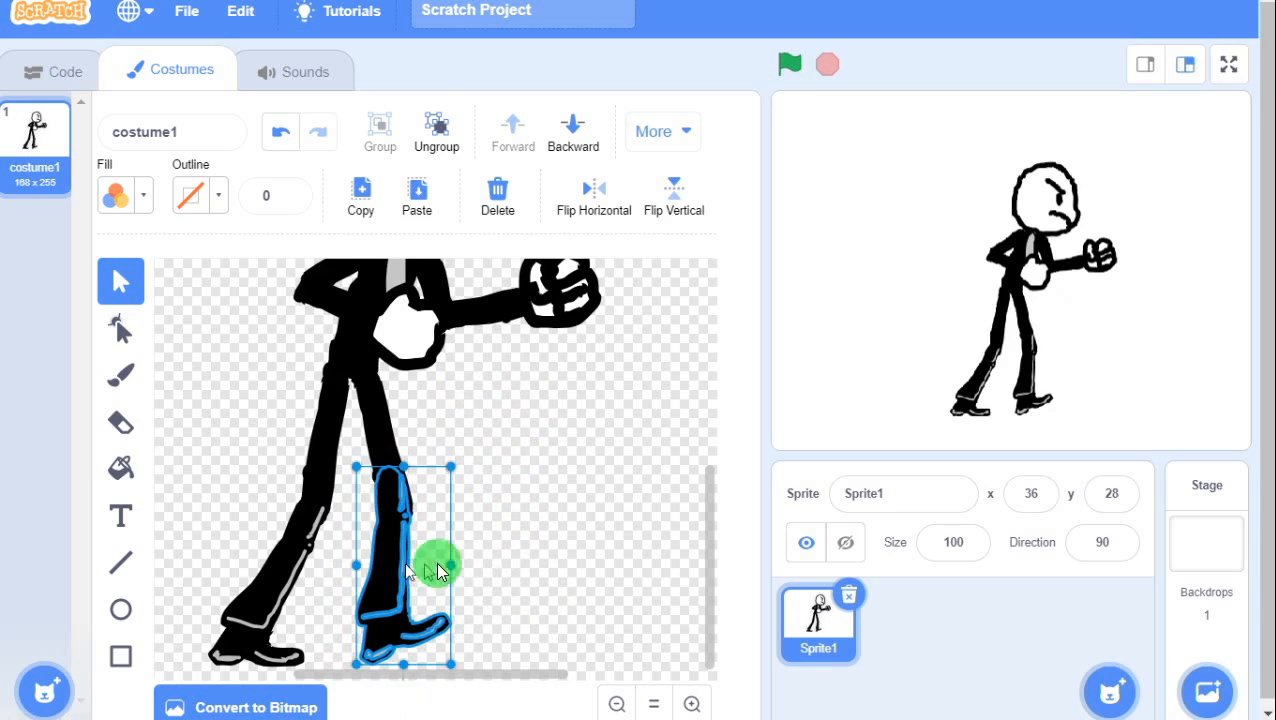
{"action": "left_click", "coordinate": [503, 581]}
Ungroup the right lower leg and marquee-select its shoe pieces.
{"action": "left_click", "coordinate": [401, 594]}
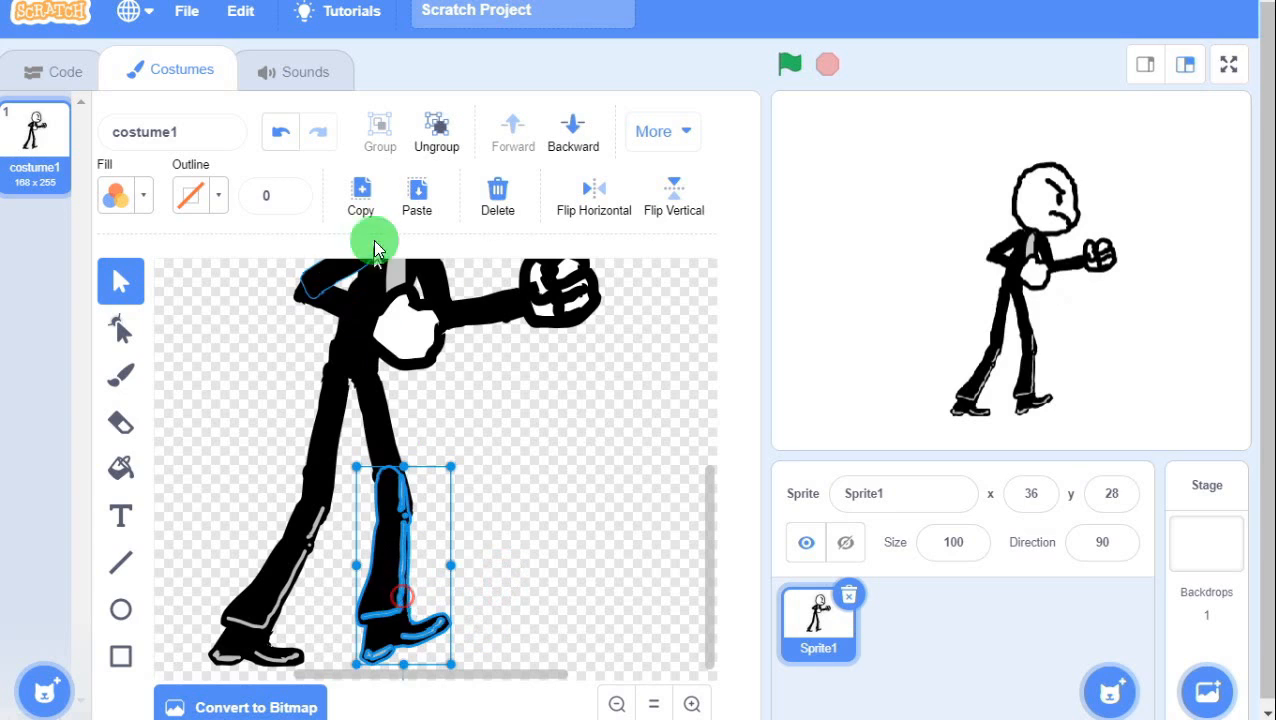
{"action": "left_click", "coordinate": [436, 132]}
{"action": "left_click", "coordinate": [498, 604]}
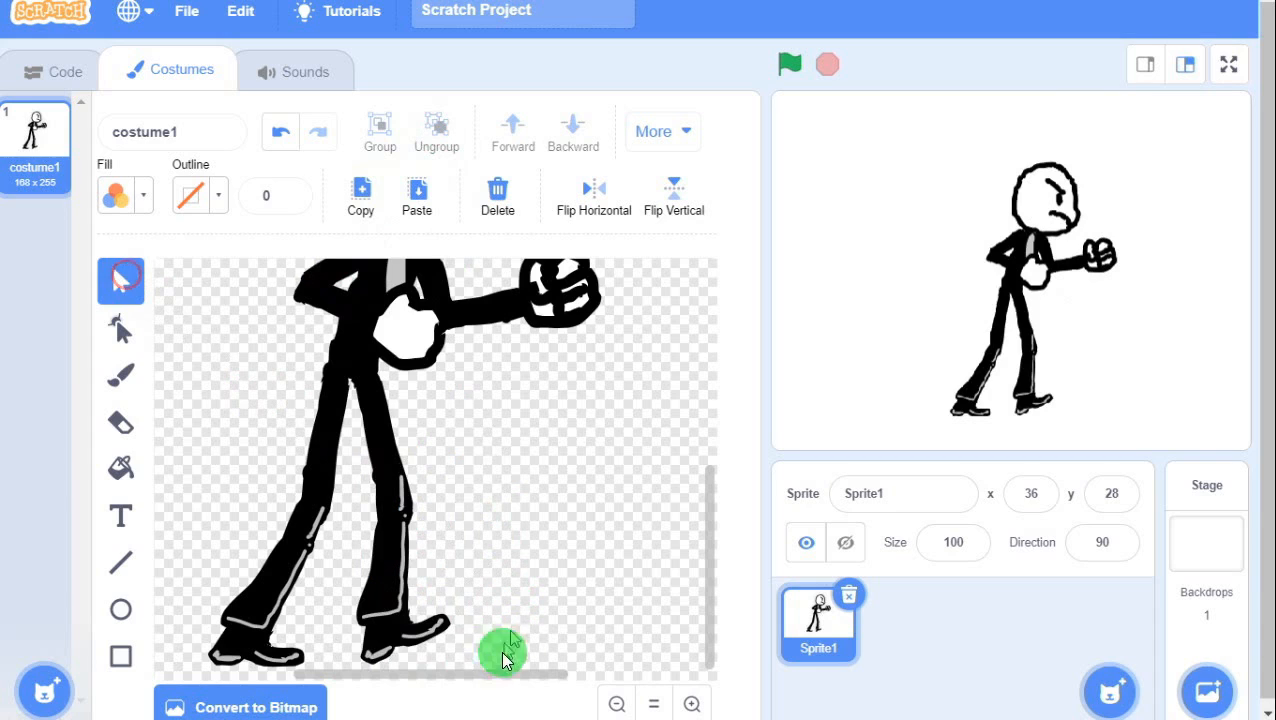
{"action": "left_click_drag", "start_coordinate": [482, 653], "coordinate": [412, 598]}
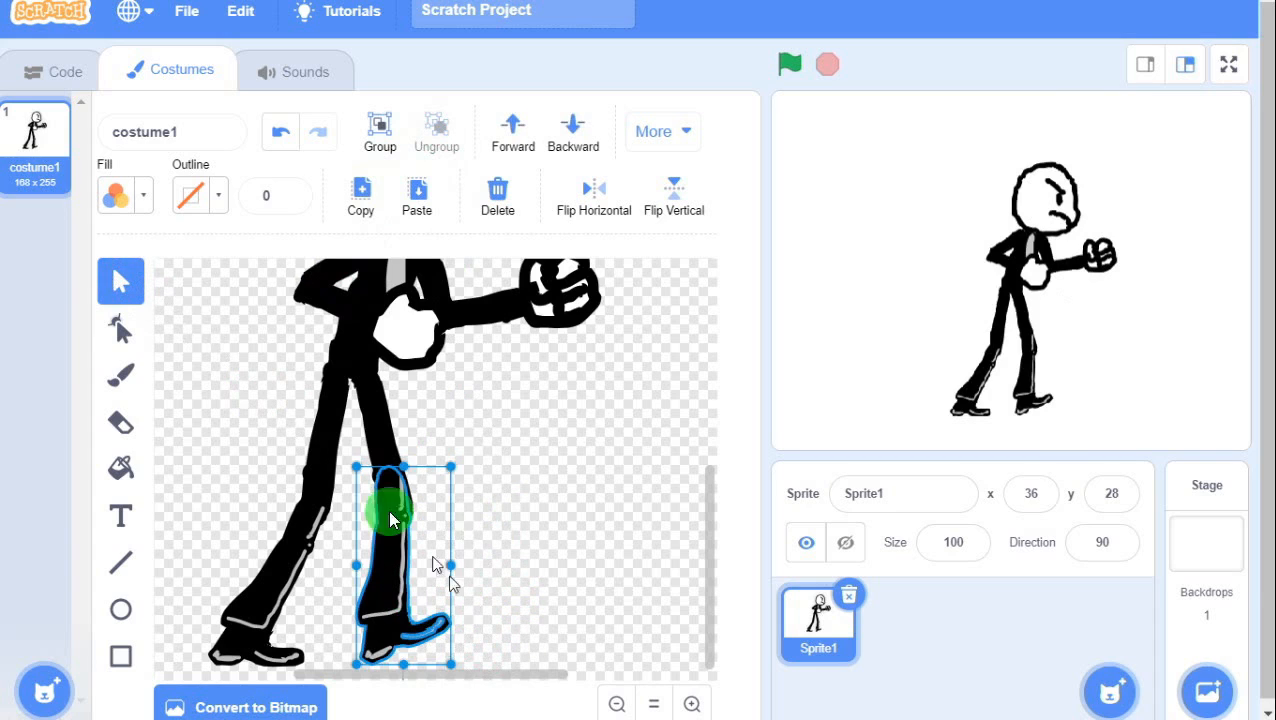
Nudge the right shoe's points down with Reshape, then erase its toe with the size-40 Eraser.
{"action": "left_click", "coordinate": [120, 322]}
{"action": "left_click", "coordinate": [508, 641]}
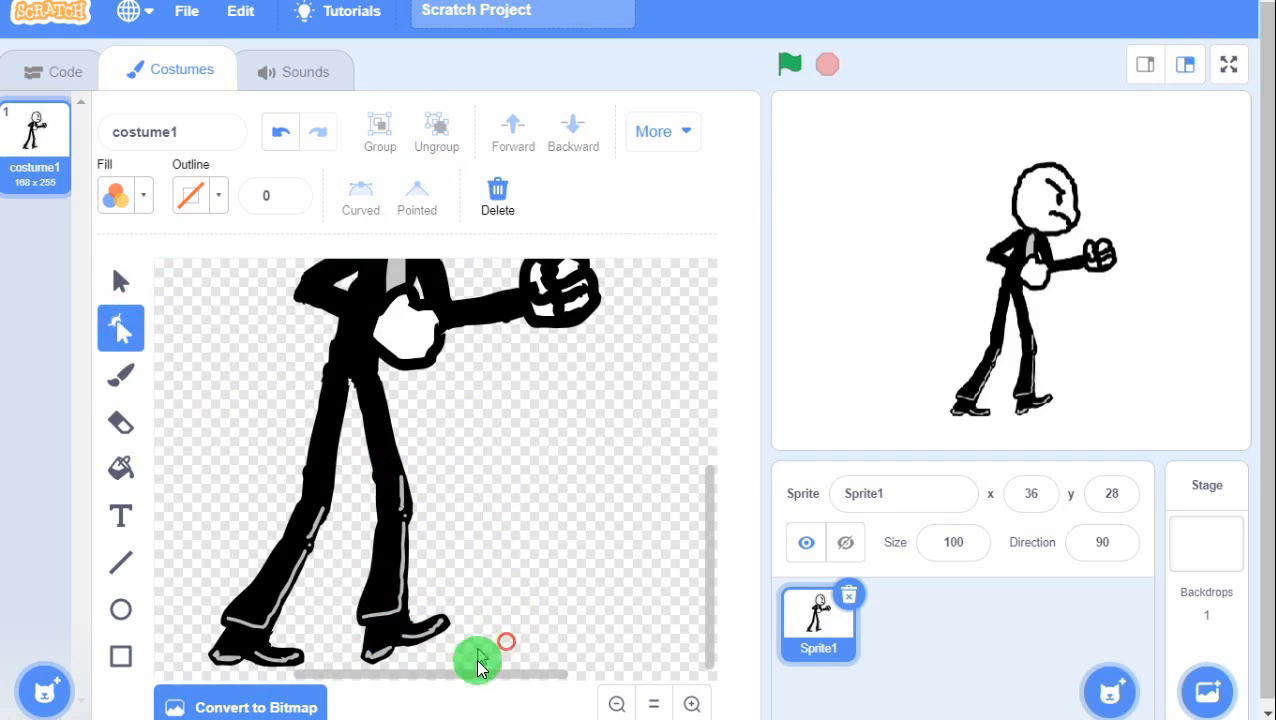
{"action": "left_click_drag", "start_coordinate": [472, 660], "coordinate": [409, 603]}
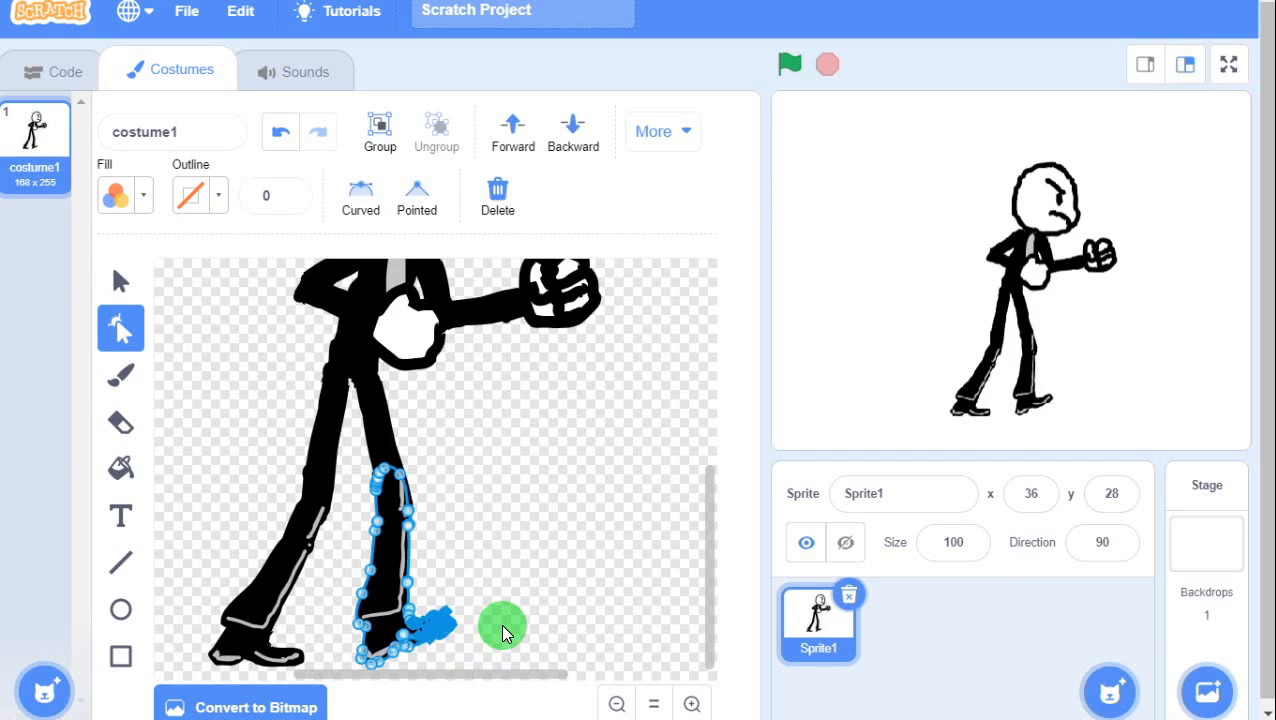
{"action": "key", "text": "Down"}
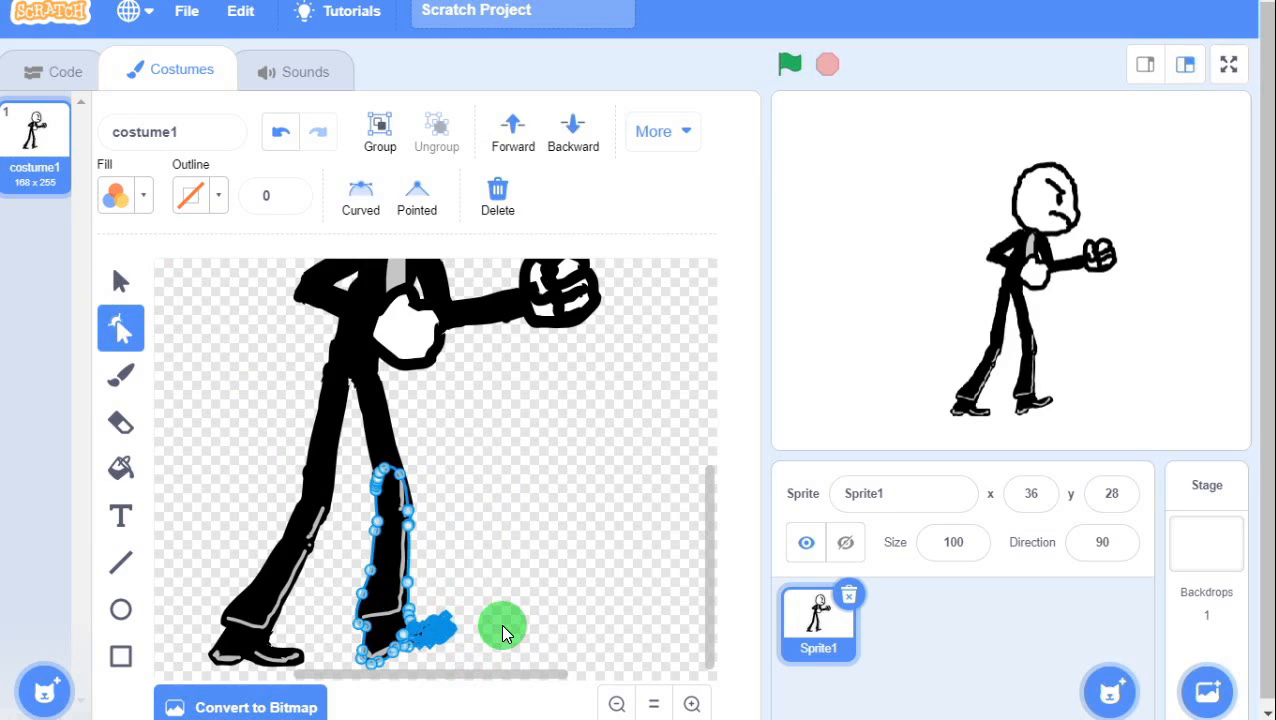
{"action": "left_click", "coordinate": [503, 628]}
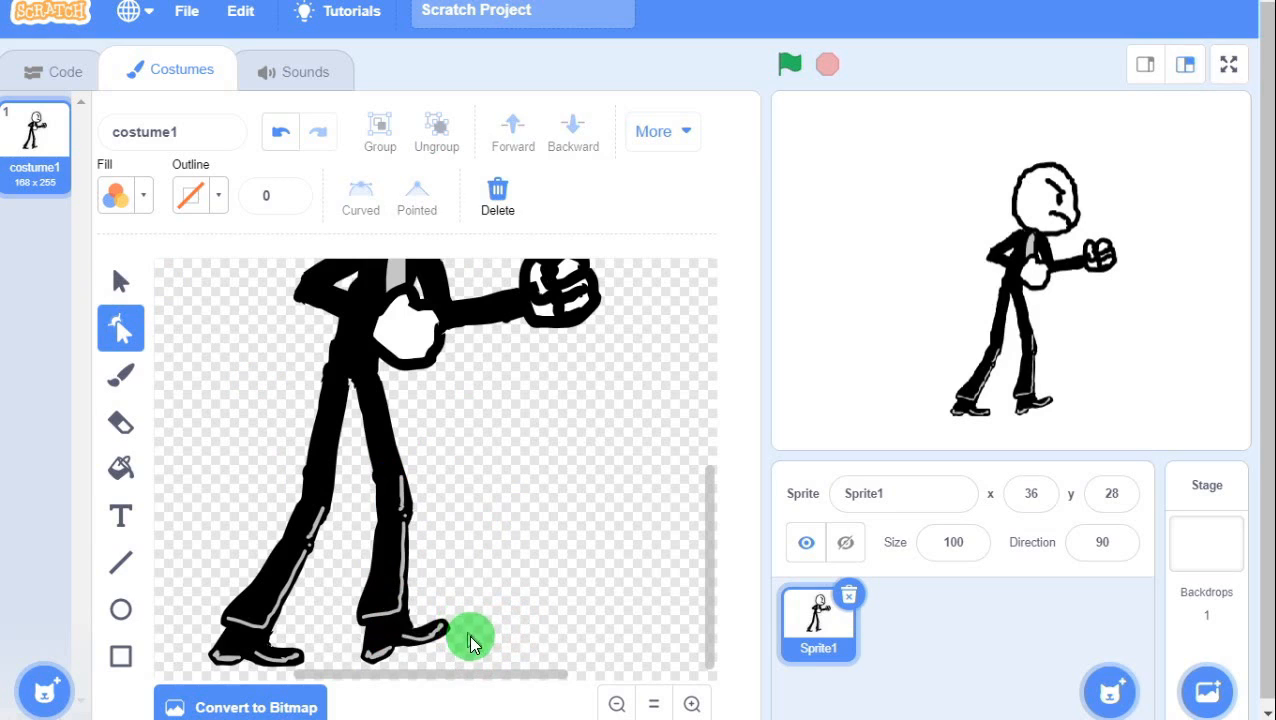
{"action": "left_click", "coordinate": [464, 644]}
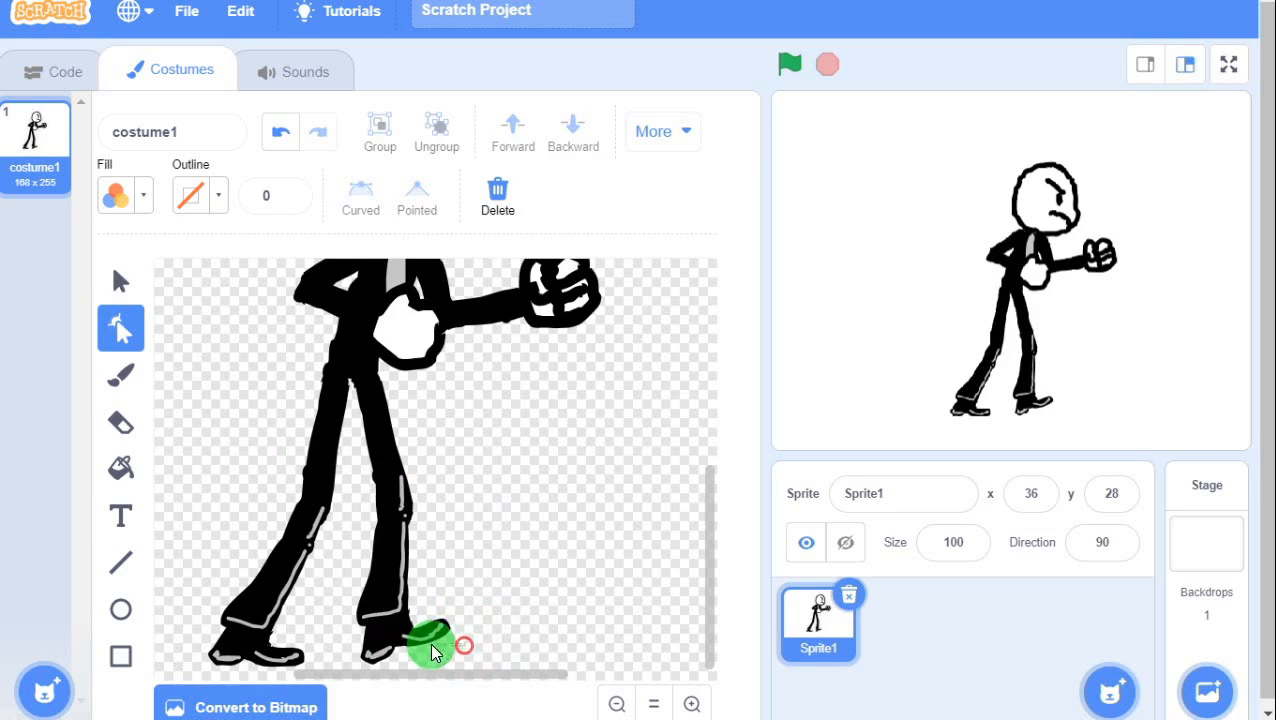
{"action": "left_click", "coordinate": [135, 413]}
{"action": "left_click_drag", "start_coordinate": [468, 625], "coordinate": [422, 639]}
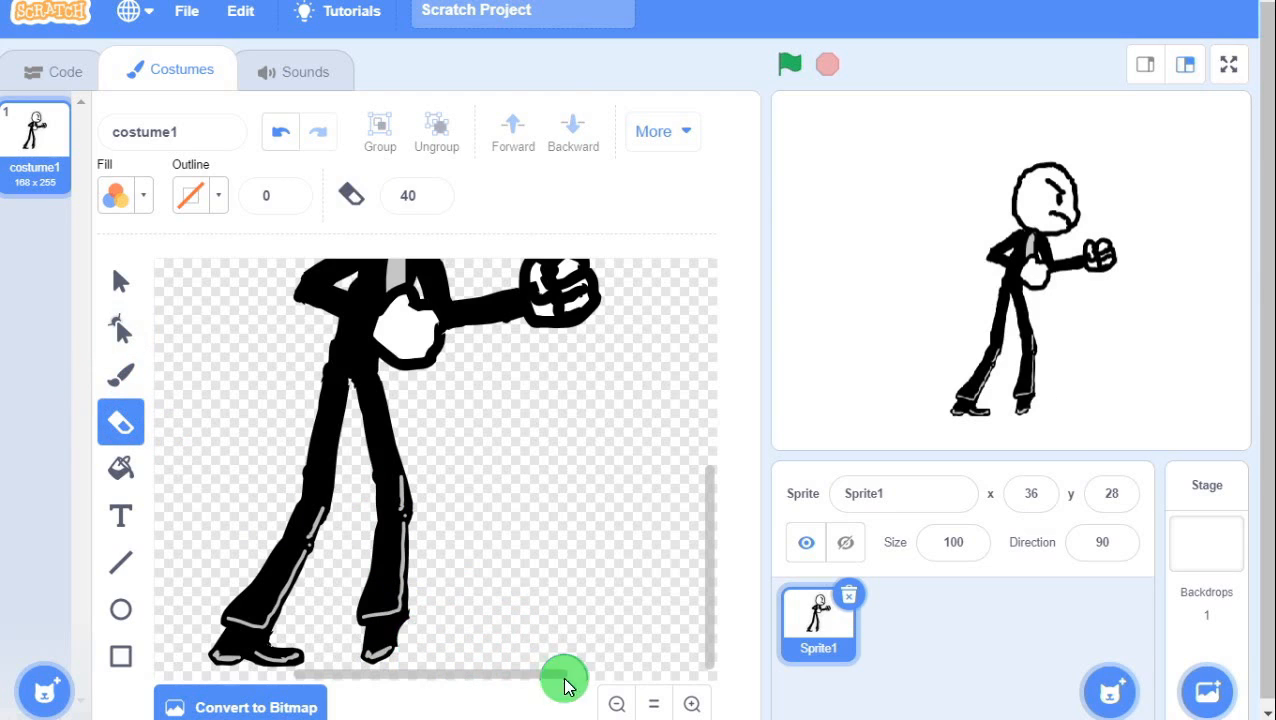
{"action": "left_click", "coordinate": [119, 376]}
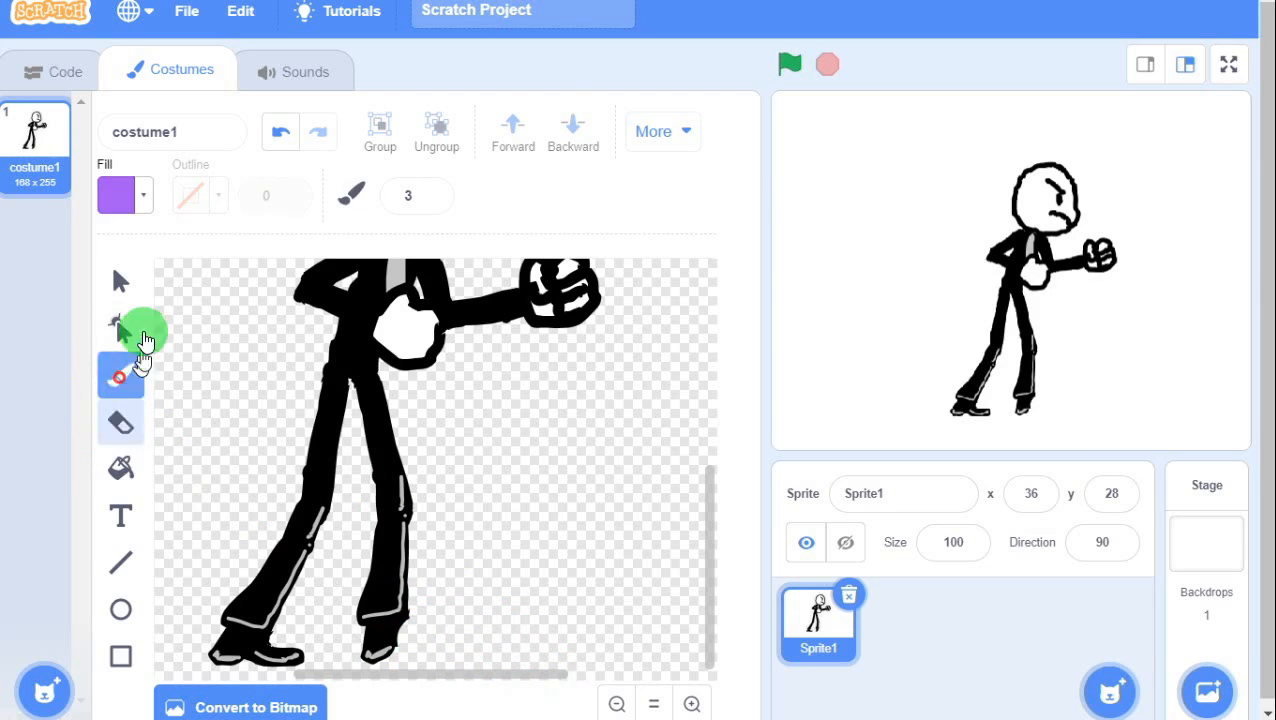
Set the brush to black (Brightness 0) at size 10 and paint a forward-pointing toe on the right shoe.
{"action": "left_click", "coordinate": [116, 195]}
{"action": "left_click", "coordinate": [80, 424]}
{"action": "left_click_drag", "start_coordinate": [46, 429], "coordinate": [23, 420]}
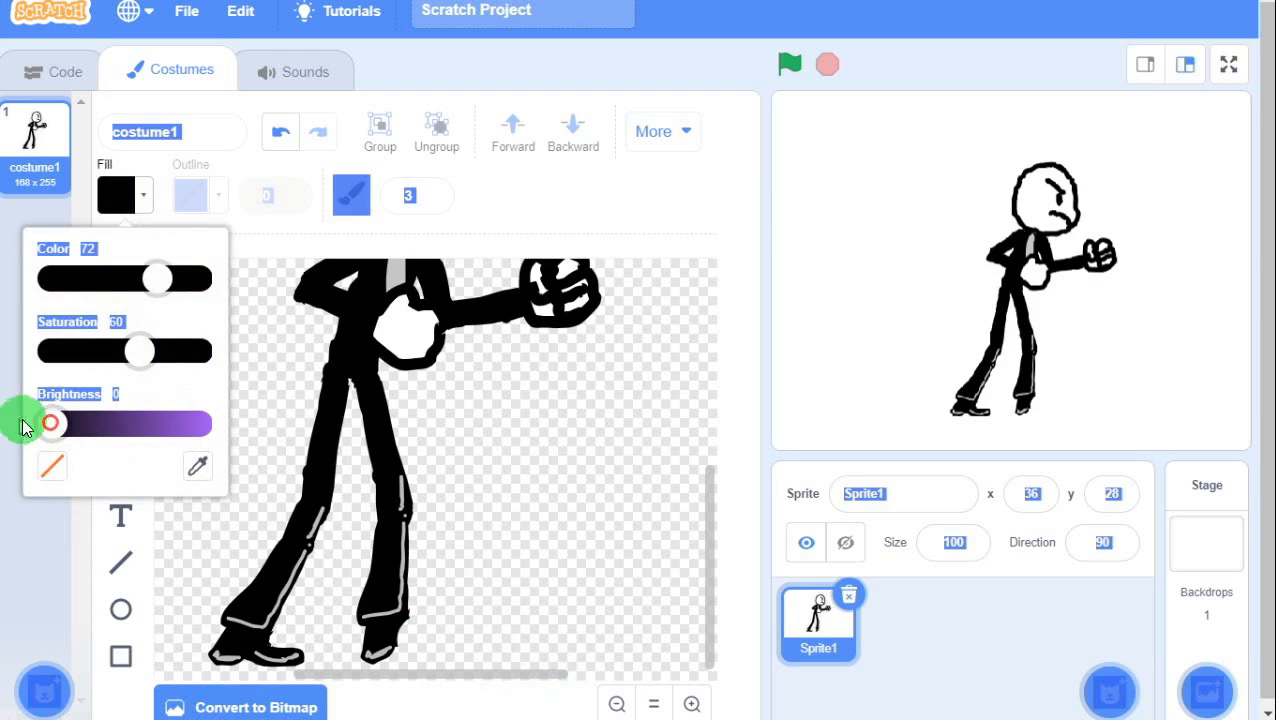
{"action": "left_click", "coordinate": [407, 616]}
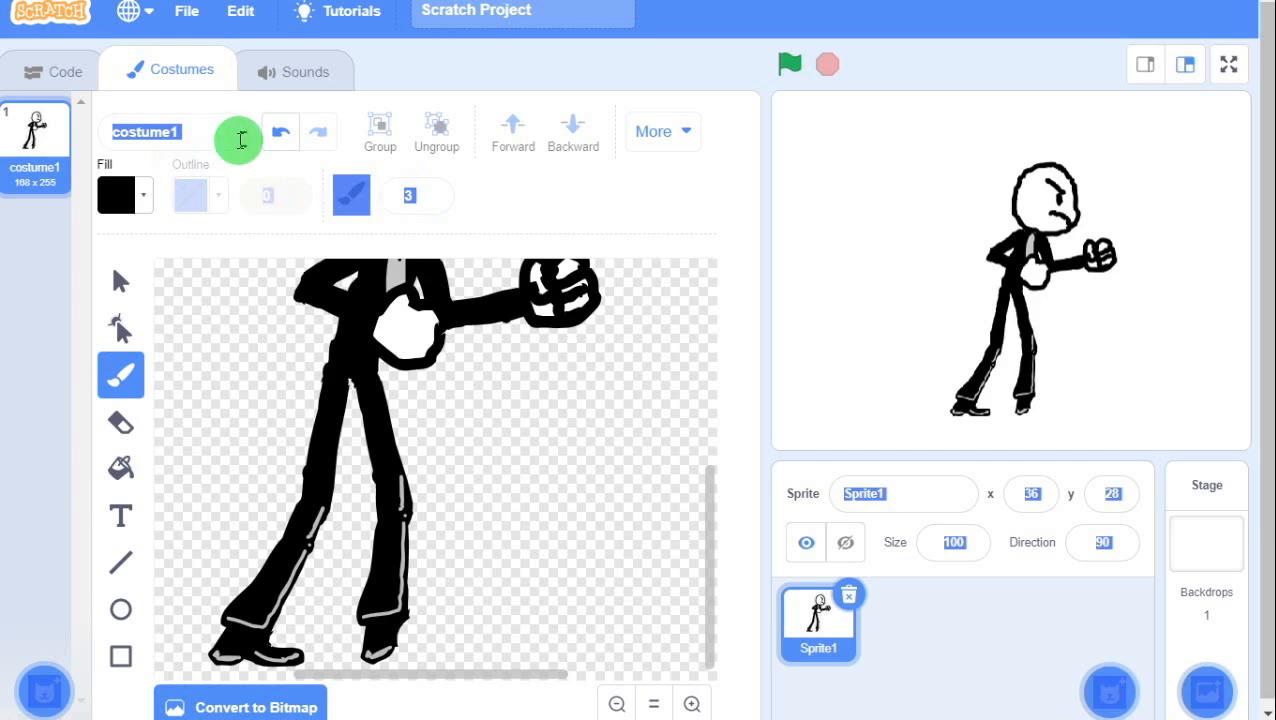
{"action": "left_click", "coordinate": [407, 195]}
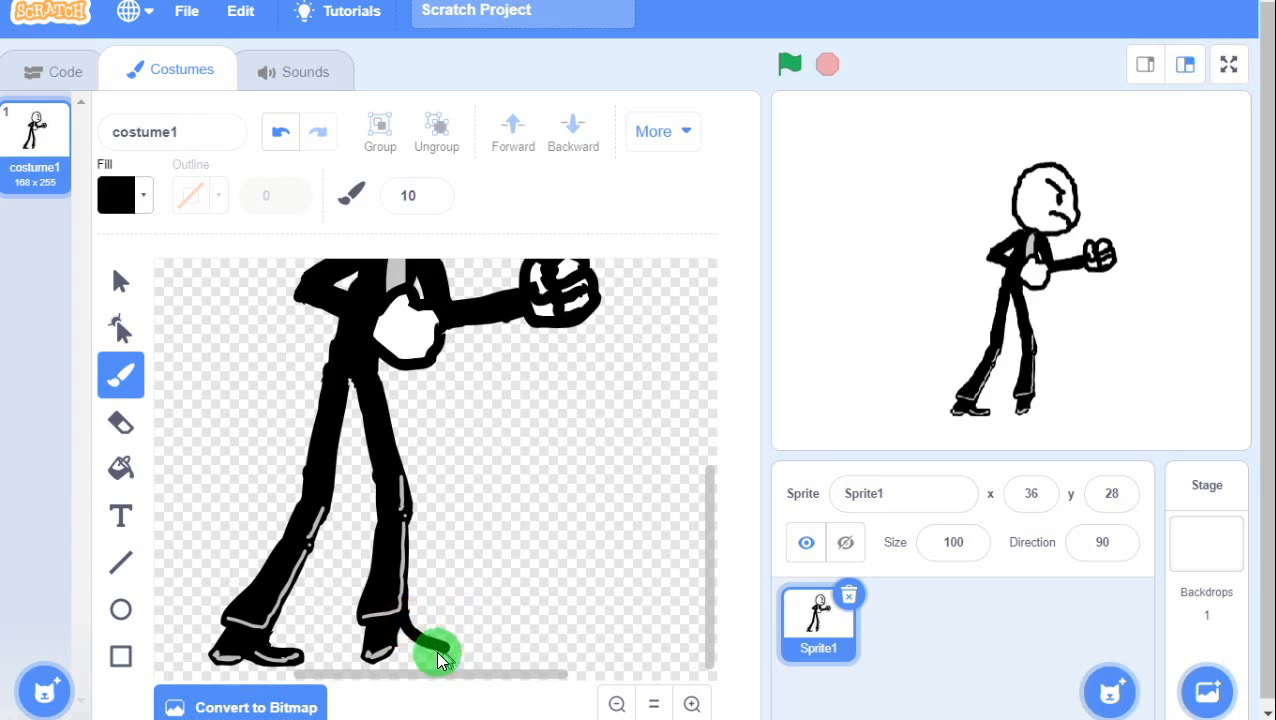
{"action": "mouse_move", "coordinate": [418, 660]}
{"action": "left_mouse_down"}
{"action": "mouse_move", "coordinate": [456, 648]}
{"action": "mouse_move", "coordinate": [421, 645]}
{"action": "left_mouse_up"}
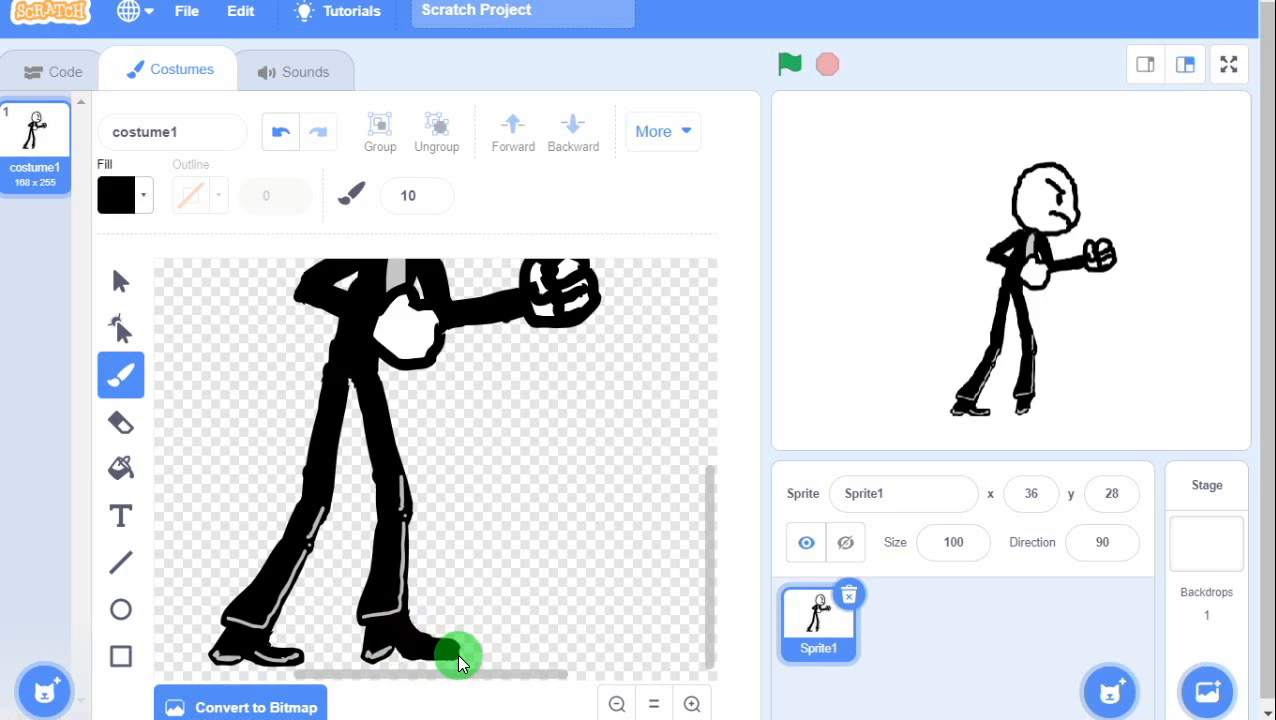
{"action": "left_click_drag", "start_coordinate": [393, 646], "coordinate": [395, 650]}
{"action": "left_click", "coordinate": [446, 651]}
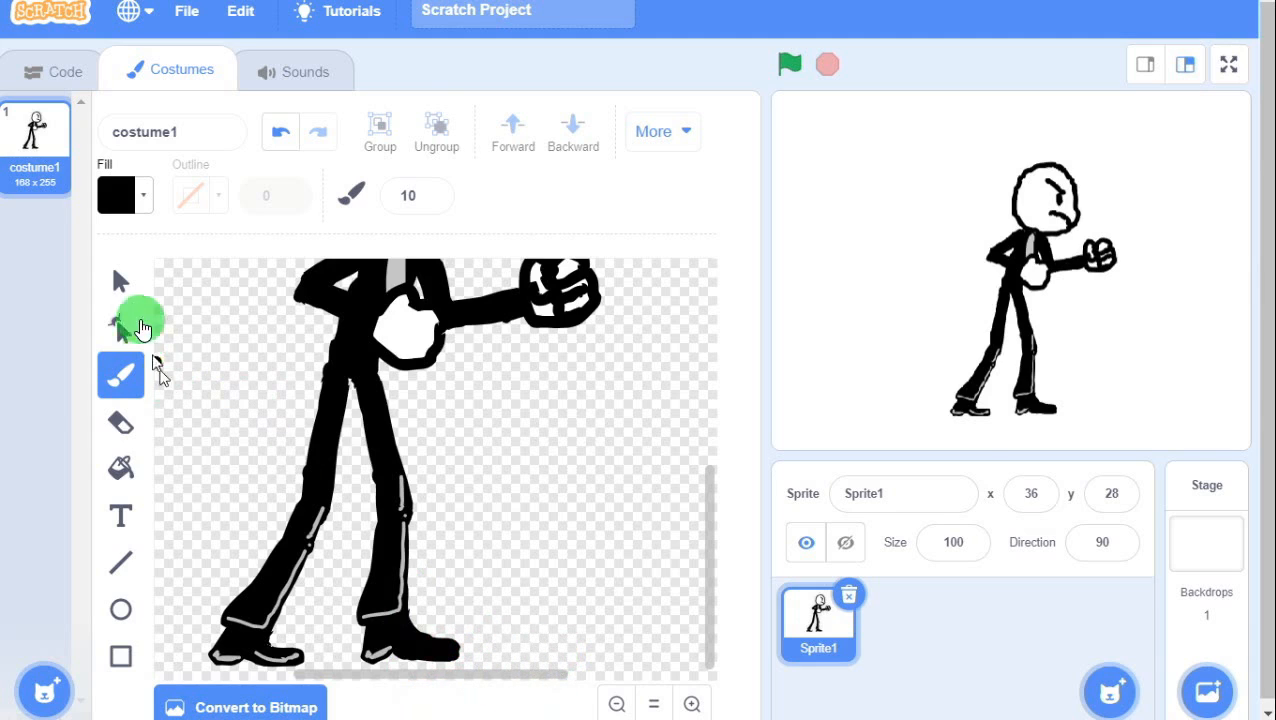
Sample the leg's light-grey highlight colour and paint a size-3 highlight along the right shoe.
{"action": "left_click", "coordinate": [116, 195]}
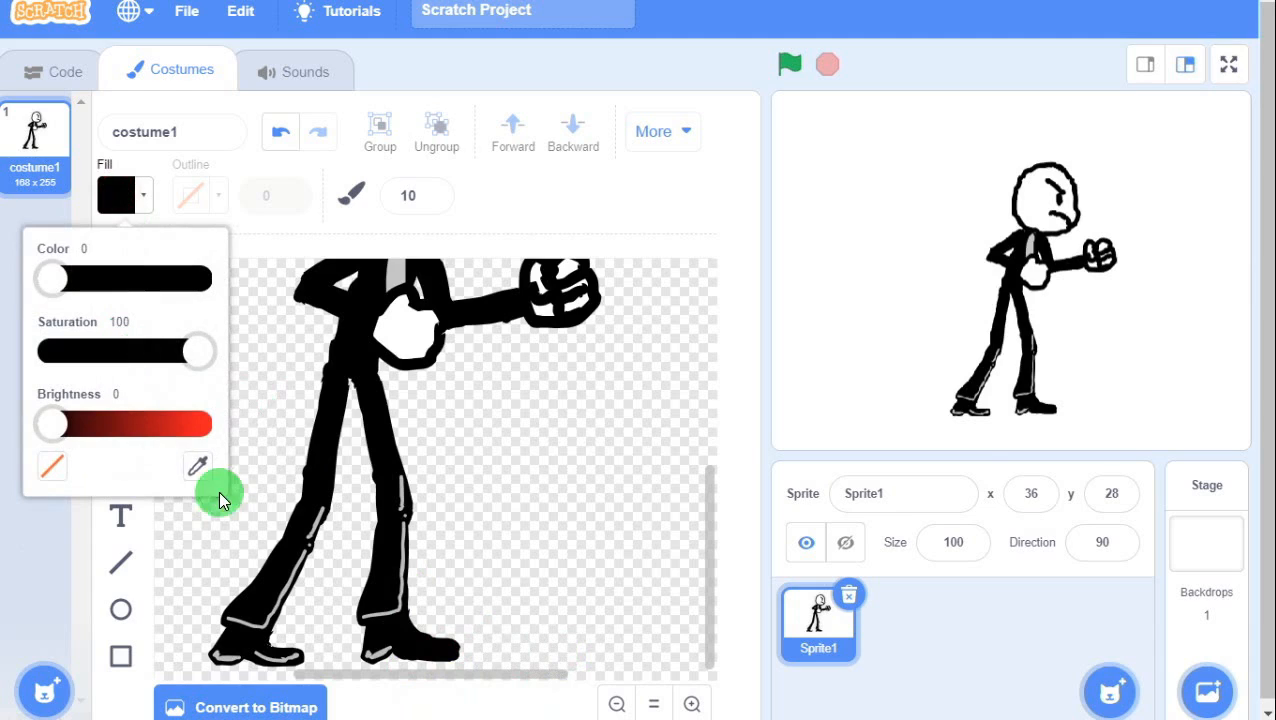
{"action": "left_click", "coordinate": [195, 466]}
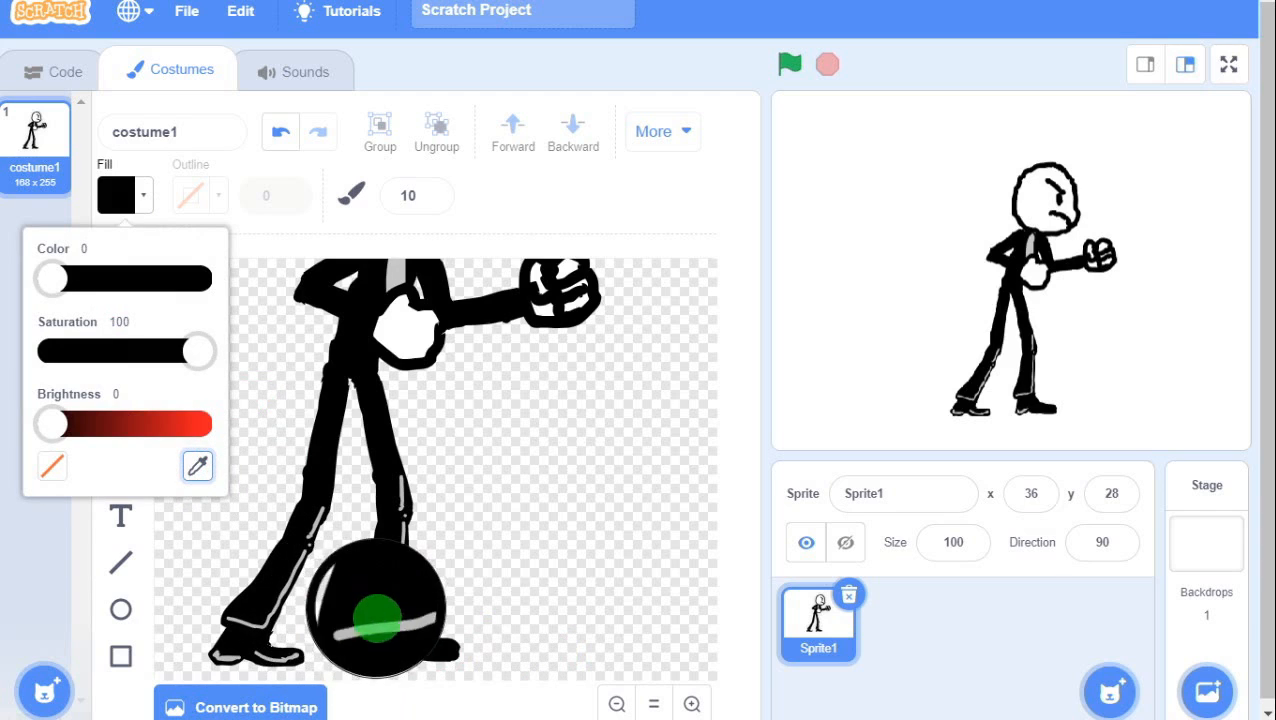
{"action": "left_click", "coordinate": [377, 615]}
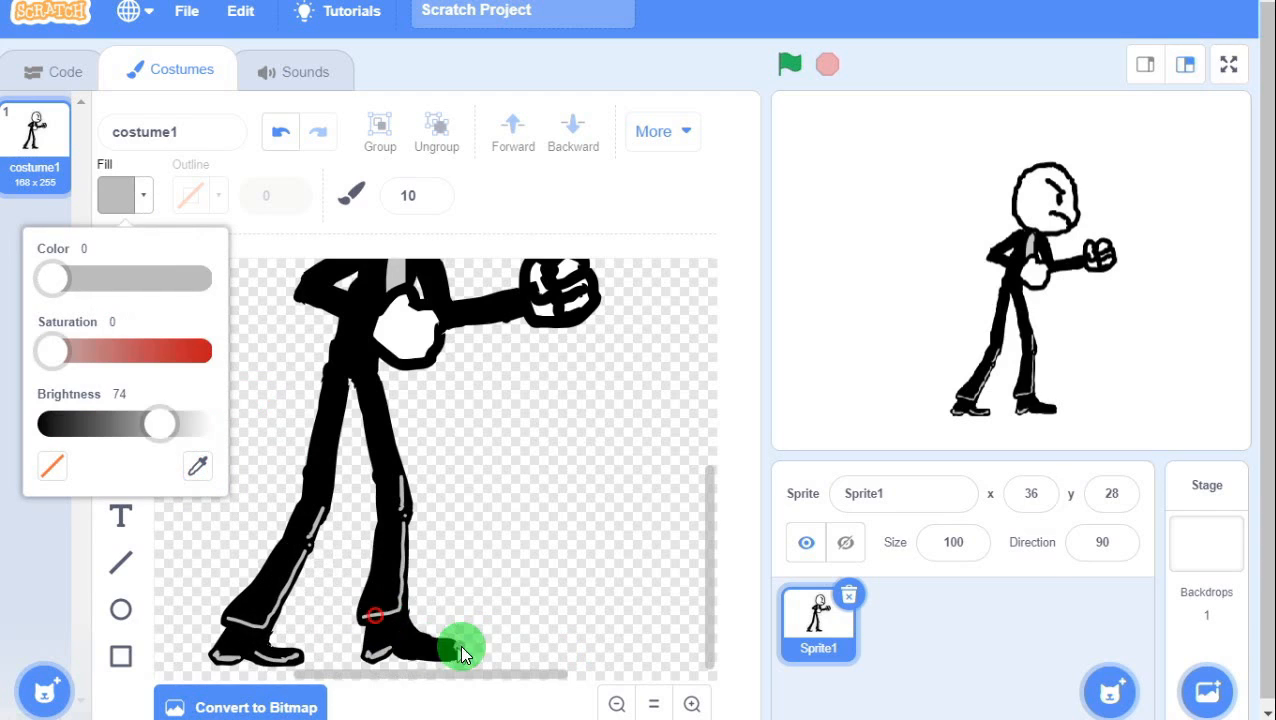
{"action": "left_click", "coordinate": [416, 195]}
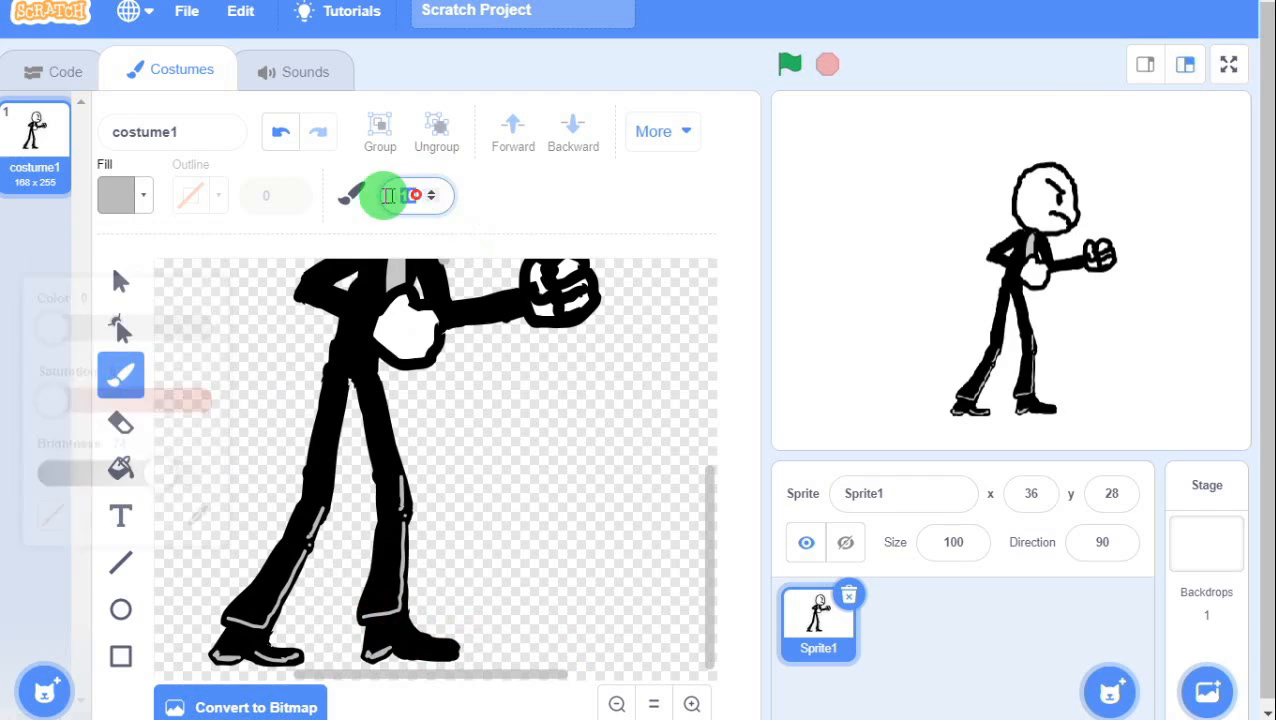
{"action": "type", "text": "3"}
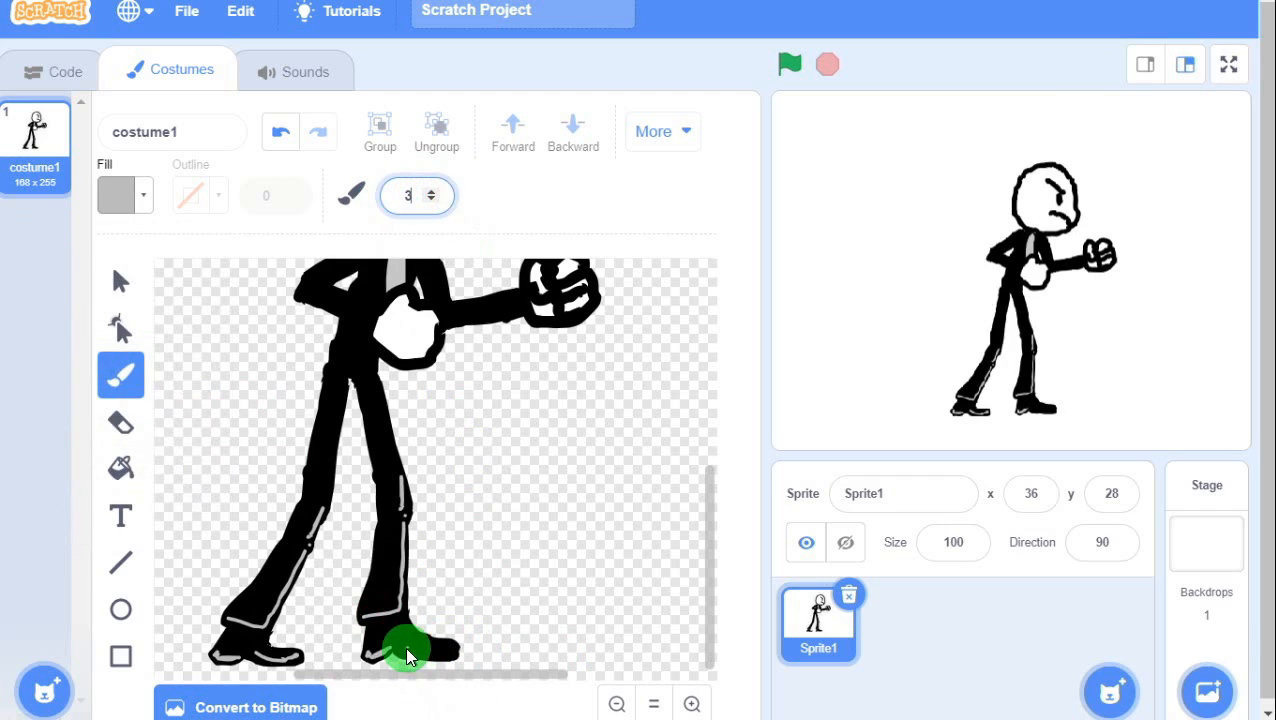
{"action": "mouse_move", "coordinate": [404, 649]}
{"action": "left_mouse_down"}
{"action": "mouse_move", "coordinate": [448, 654]}
{"action": "mouse_move", "coordinate": [428, 653]}
{"action": "left_mouse_up"}
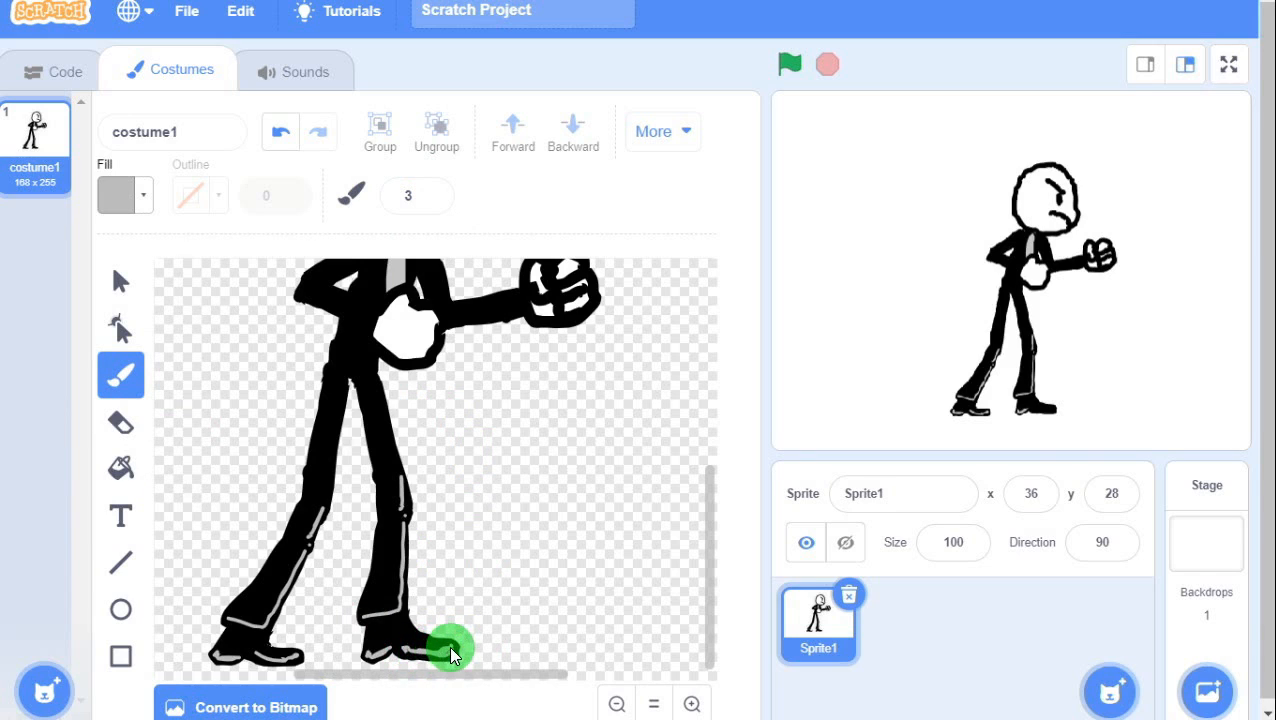
{"action": "left_click_drag", "start_coordinate": [436, 648], "coordinate": [440, 649]}
Zoom out to show the whole suited figure with its punching fist and two shoed legs.
{"action": "scroll", "coordinate": [451, 536], "scroll_direction": "up", "scroll_amount": 5}
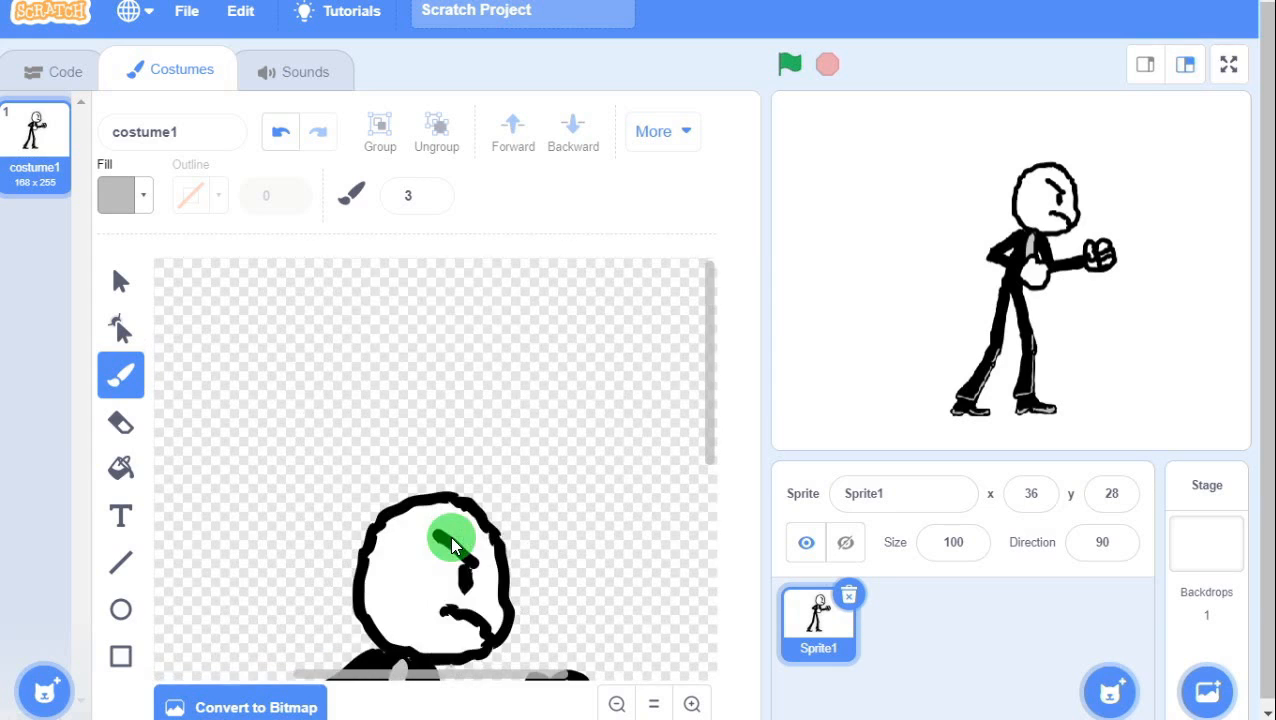
{"action": "scroll", "coordinate": [451, 536], "scroll_direction": "down", "scroll_amount": 3}
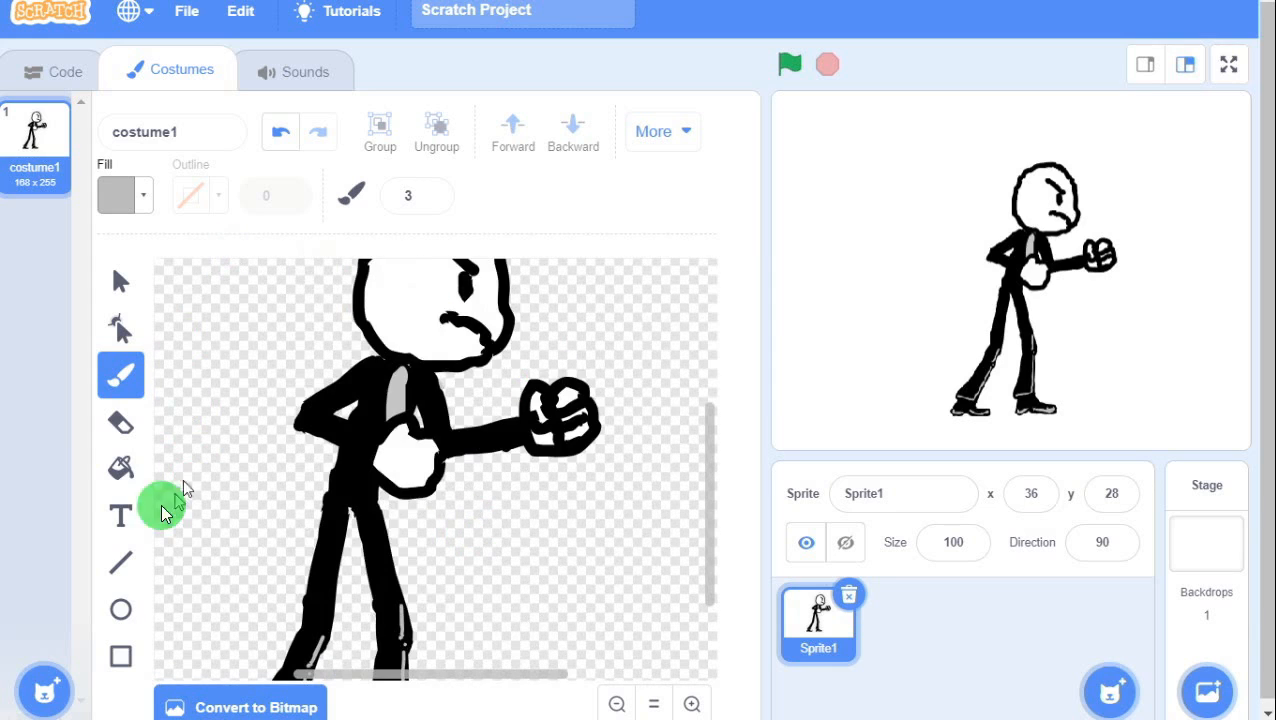
{"action": "left_click", "coordinate": [617, 703]}
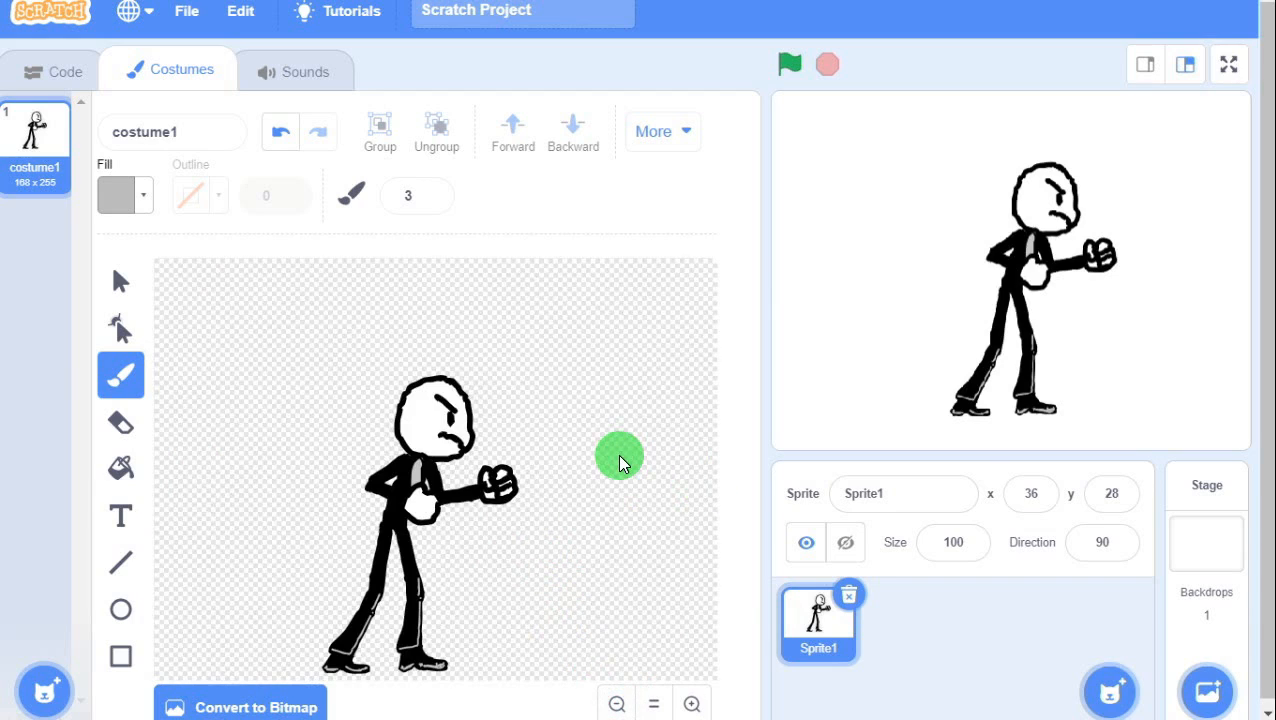